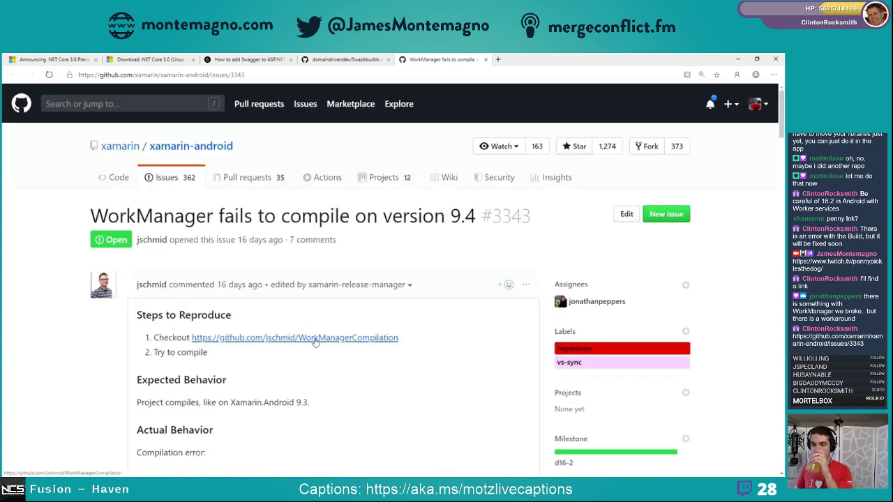
Read the steps to reproduce, the compilation error and the first analysis comments in the WorkManager issue #3343
scroll(314, 341, down, 1)
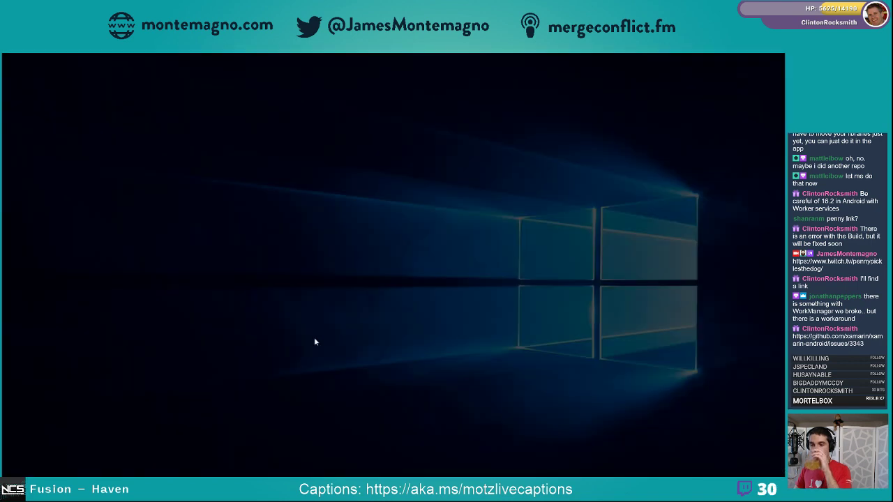
click(340, 325)
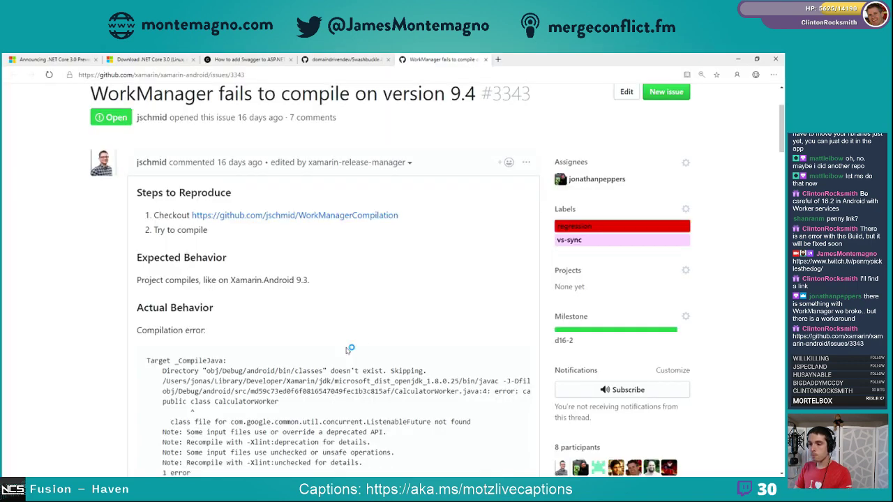
click(392, 362)
scroll(392, 363, down, 1)
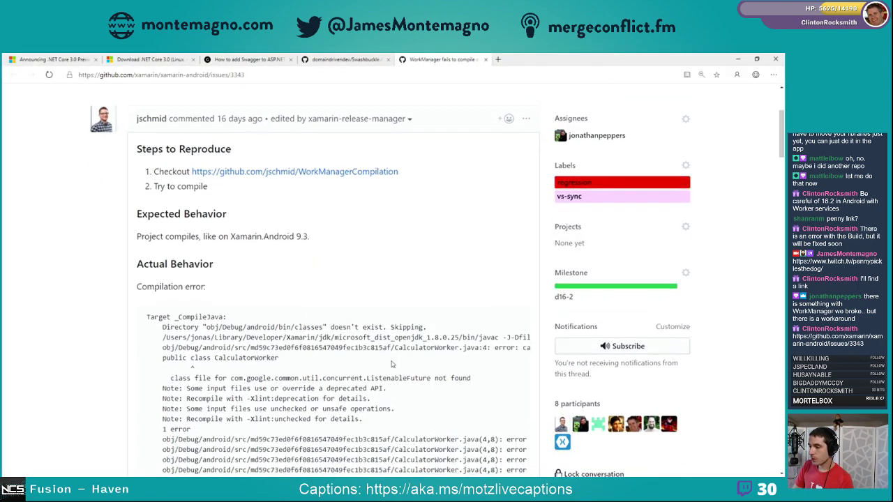
scroll(465, 294, down, 7)
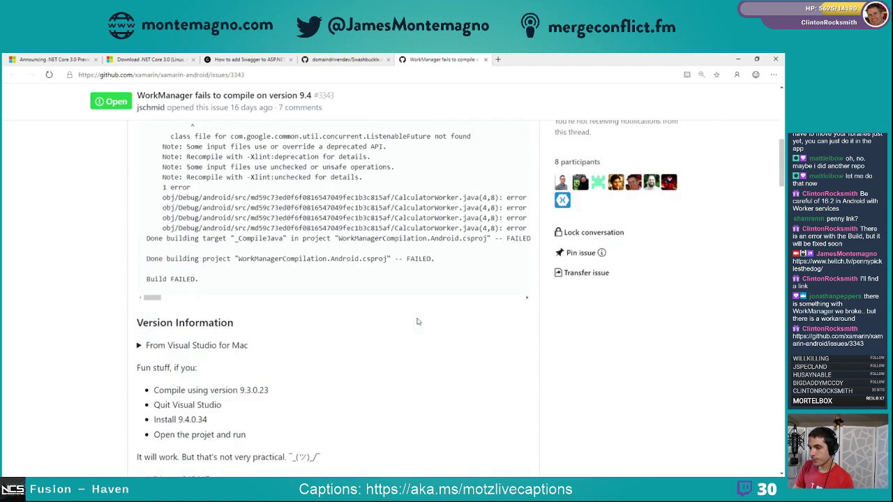
scroll(412, 328, down, 3)
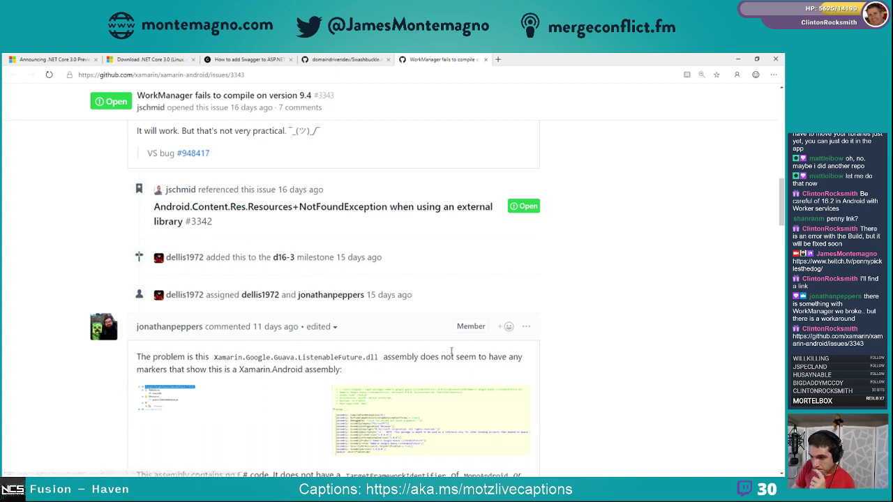
scroll(305, 377, down, 2)
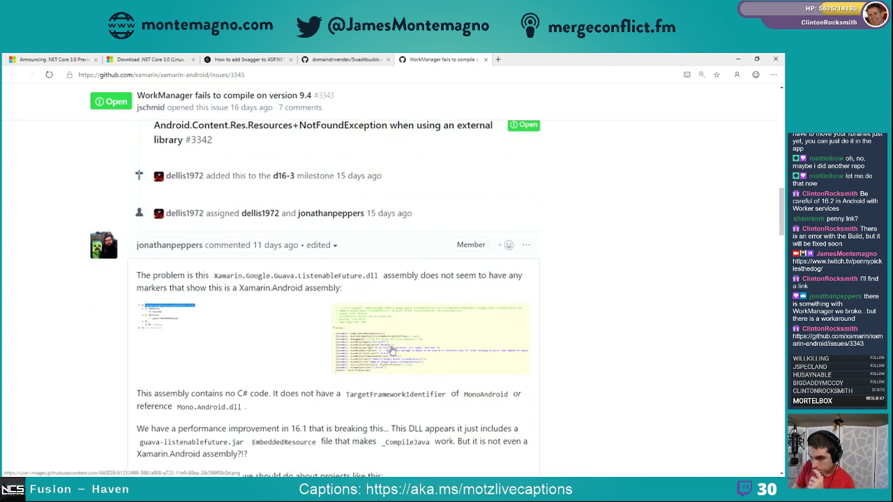
scroll(411, 339, down, 1)
scroll(412, 339, down, 1)
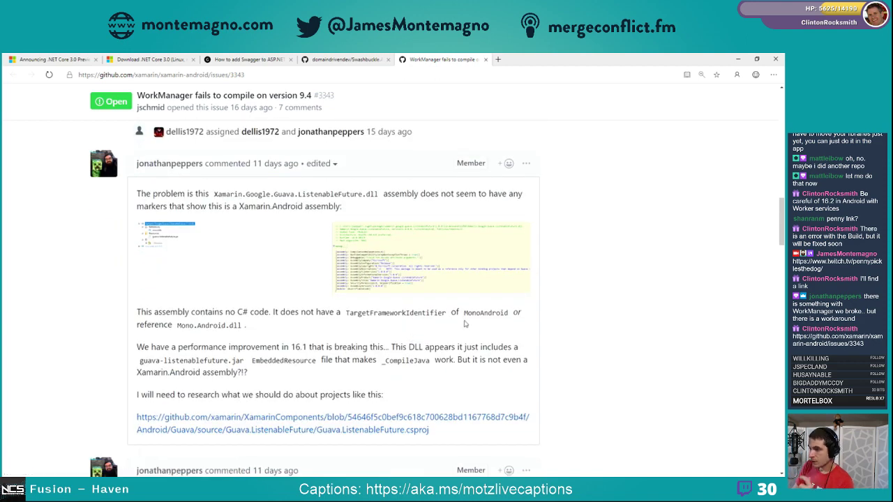
scroll(334, 423, up, 1)
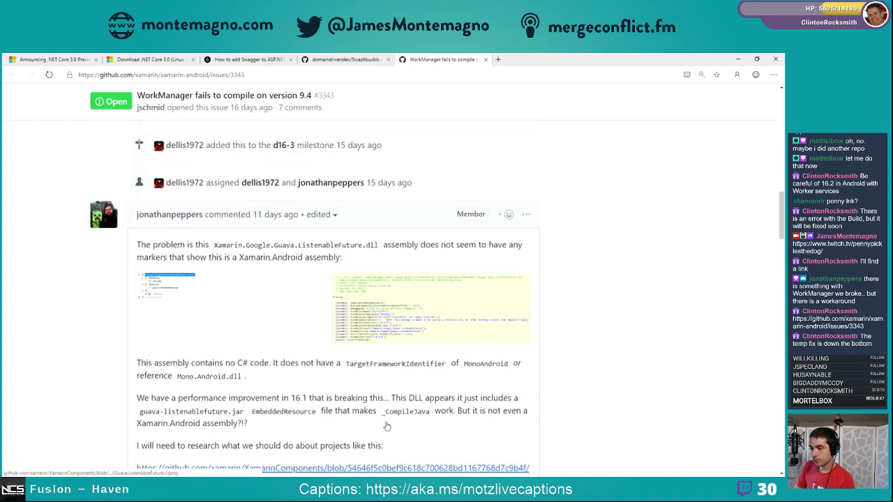
scroll(363, 422, down, 7)
scroll(421, 363, down, 1)
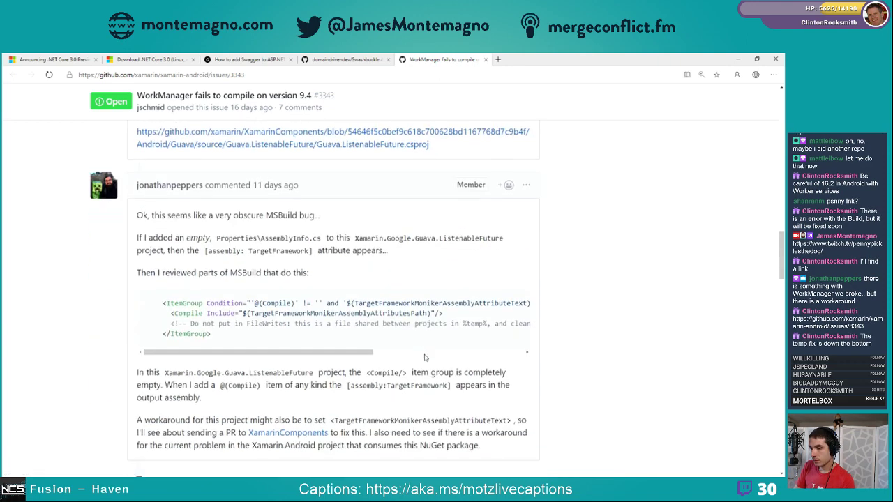
Look through the issue's linked commits, pull requests and milestone events down to the recent comments
scroll(431, 341, down, 4)
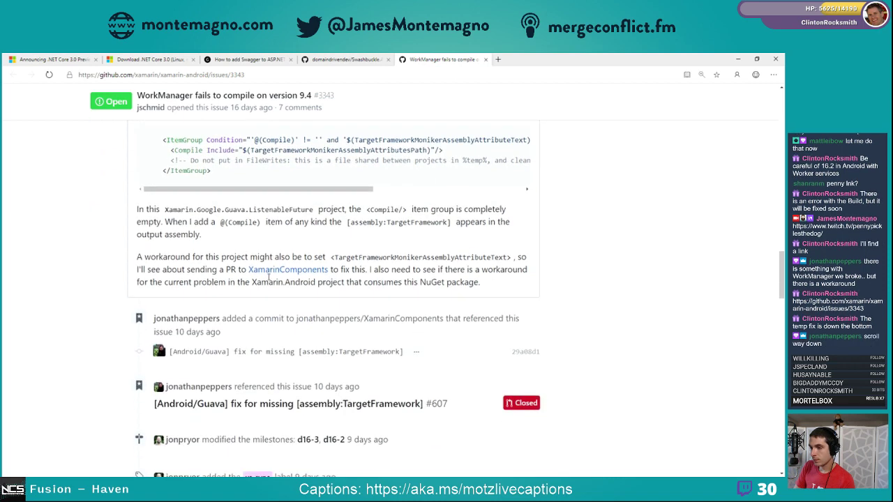
scroll(328, 237, down, 5)
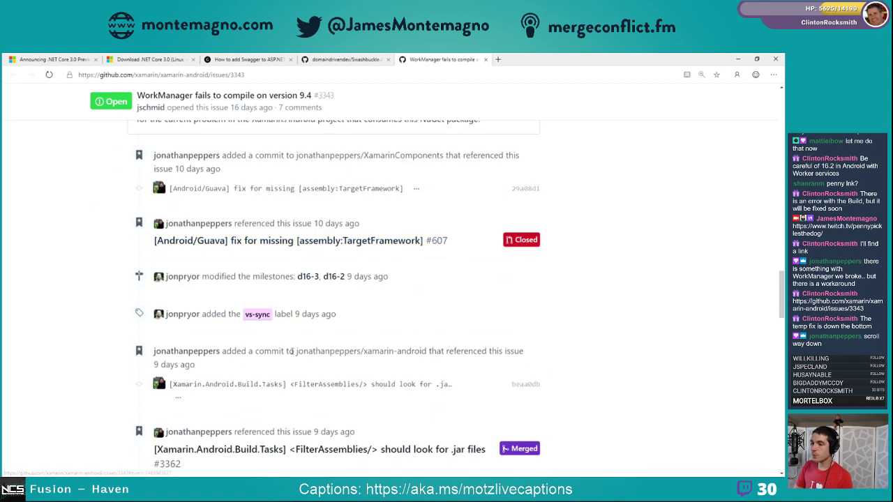
scroll(344, 208, down, 1)
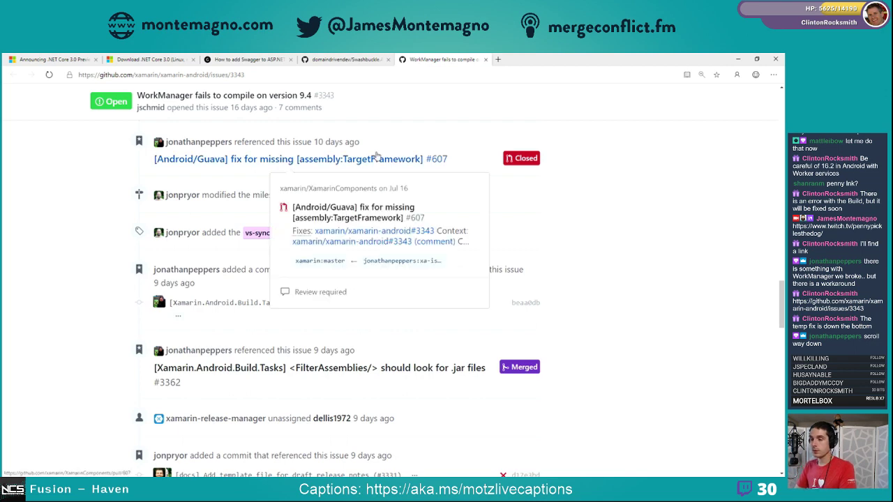
scroll(386, 232, down, 3)
scroll(386, 232, down, 2)
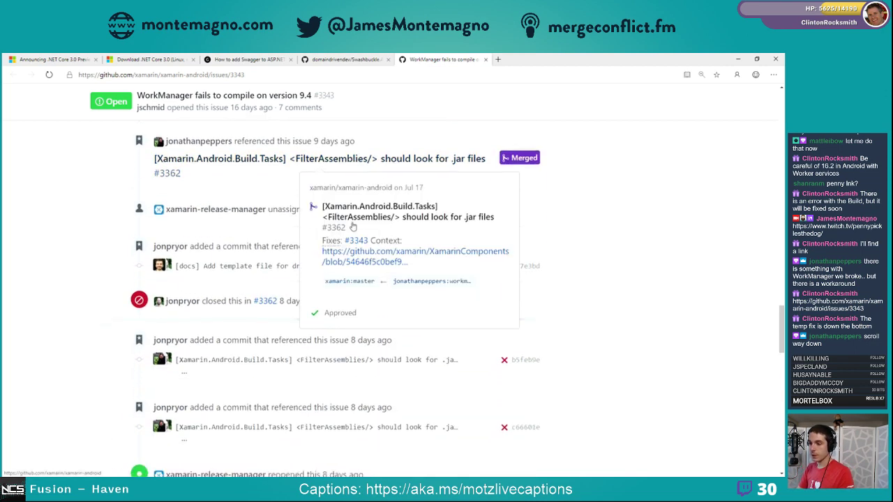
scroll(366, 349, down, 4)
scroll(375, 336, down, 5)
scroll(366, 356, up, 4)
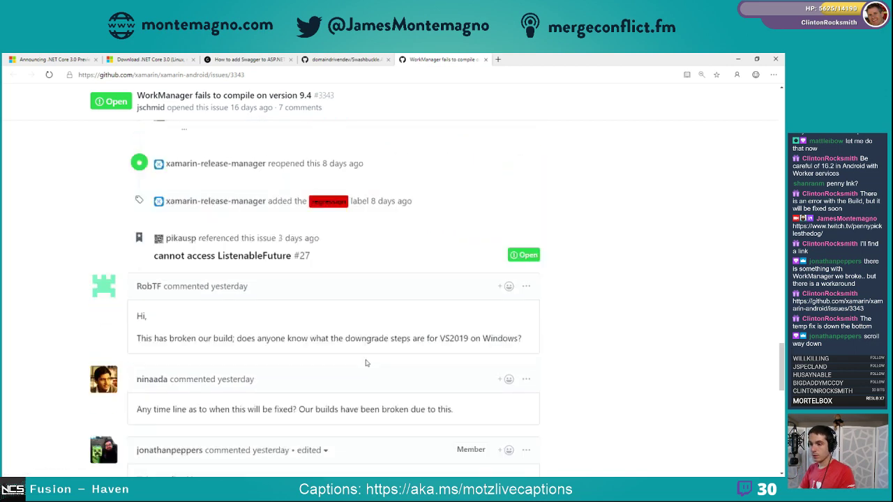
Examine the comment with the FixGuava workaround for the Android project's .csproj file and the planned 16.2 service release fix
mouse_move(244, 332)
scroll(244, 332, down, 4)
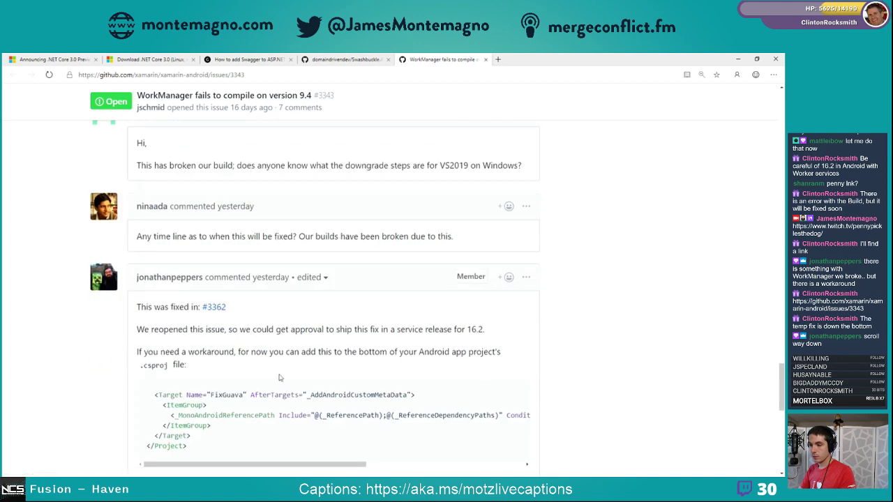
scroll(222, 376, down, 1)
drag(223, 376, 155, 313)
click(154, 314)
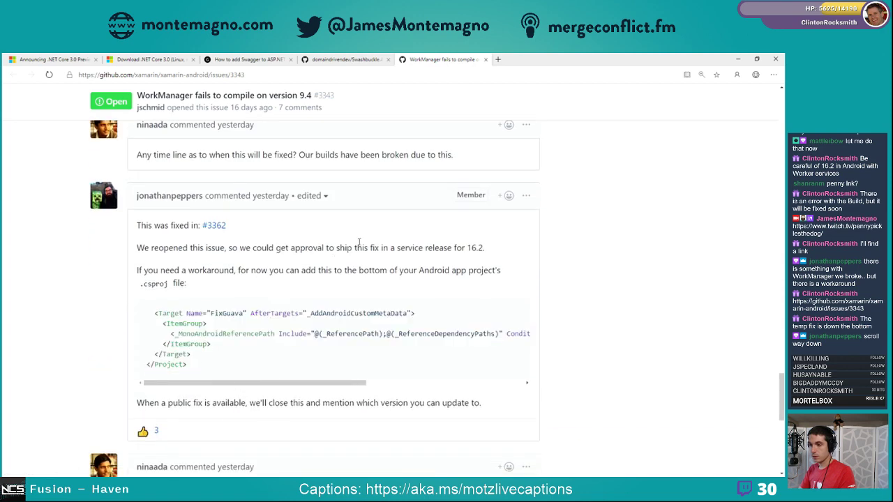
drag(369, 248, 451, 247)
click(206, 251)
drag(190, 248, 296, 248)
click(257, 243)
drag(172, 248, 222, 266)
click(252, 299)
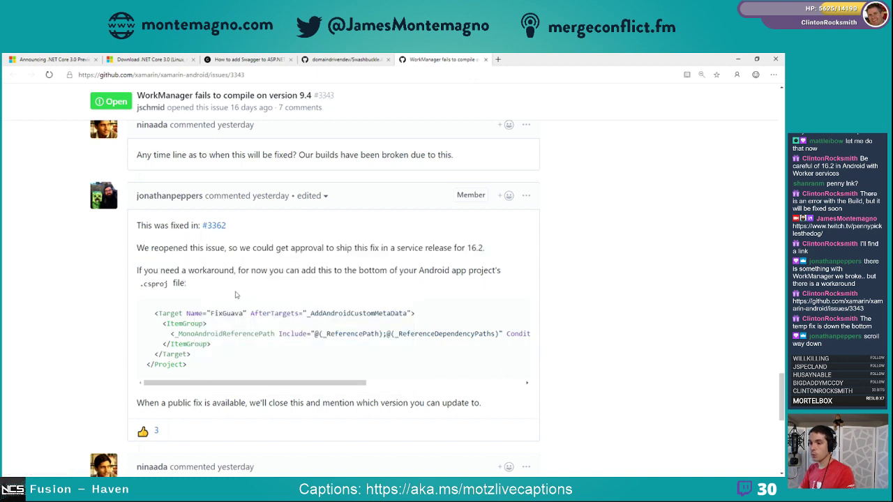
drag(203, 313, 251, 270)
click(157, 272)
click(250, 279)
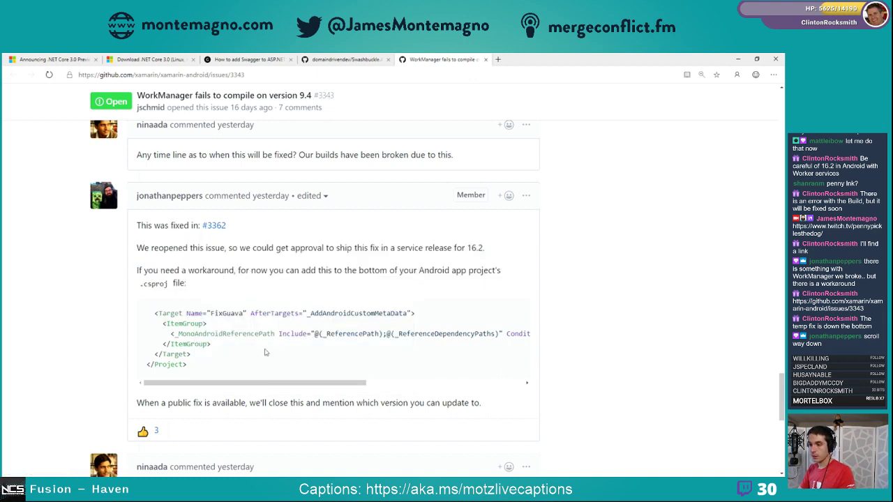
drag(244, 381, 195, 279)
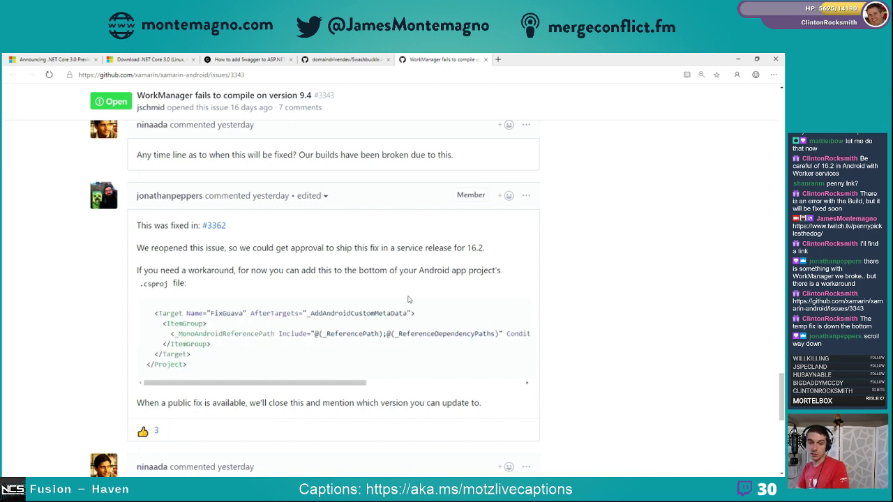
Read the final replies about the workaround and check the profile card of the last commenter
scroll(408, 299, down, 5)
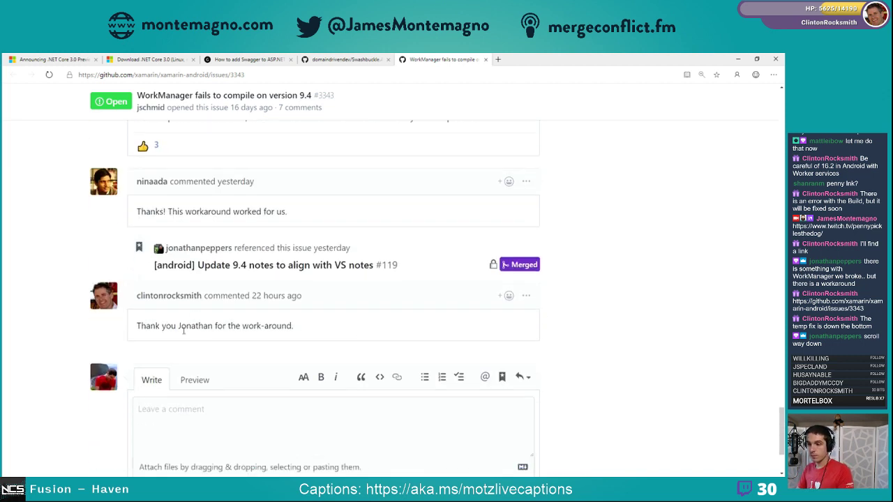
double_click(187, 327)
click(186, 314)
mouse_move(162, 297)
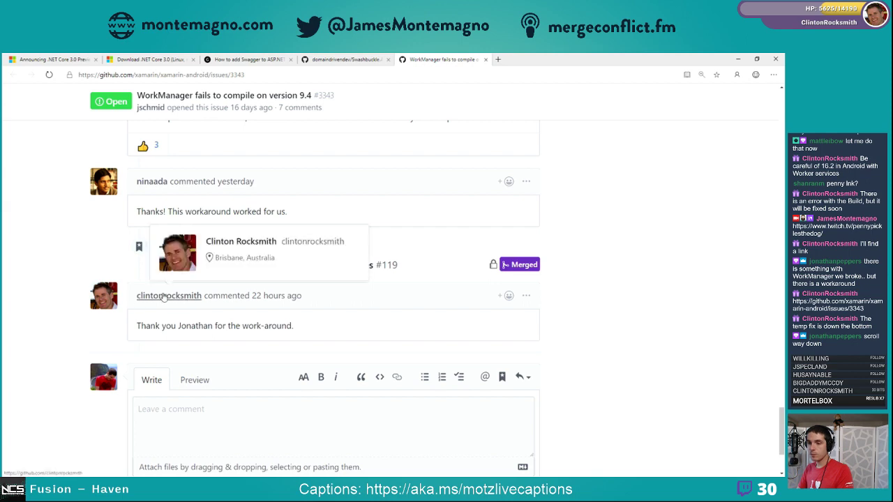
Approve the Xamarin HotReload installation for Visual Studio Enterprise 2019 in the VSIX Installer and return to the issue page
scroll(167, 314, up, 15)
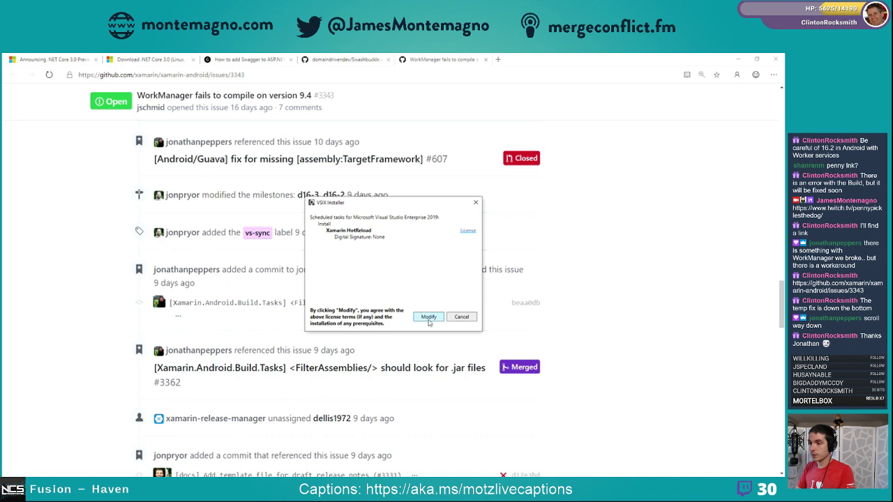
click(429, 318)
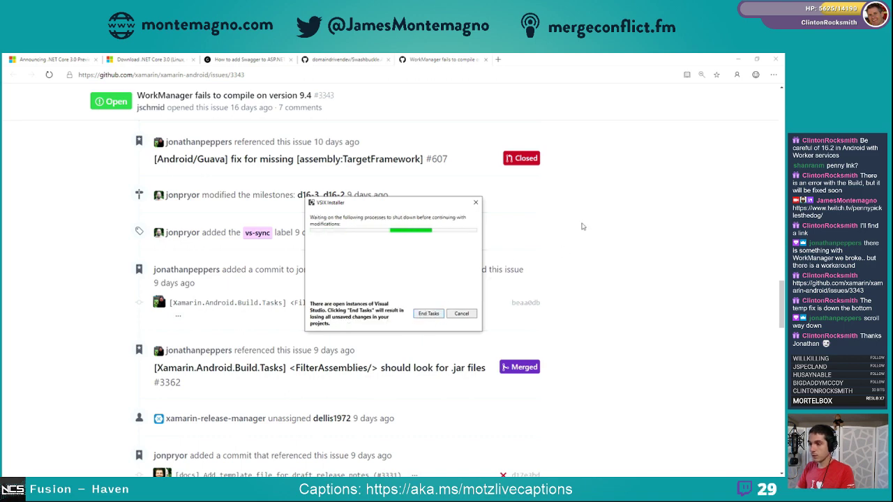
click(606, 227)
Close the WorkManager issue page and minimize the browser window
scroll(363, 310, up, 3)
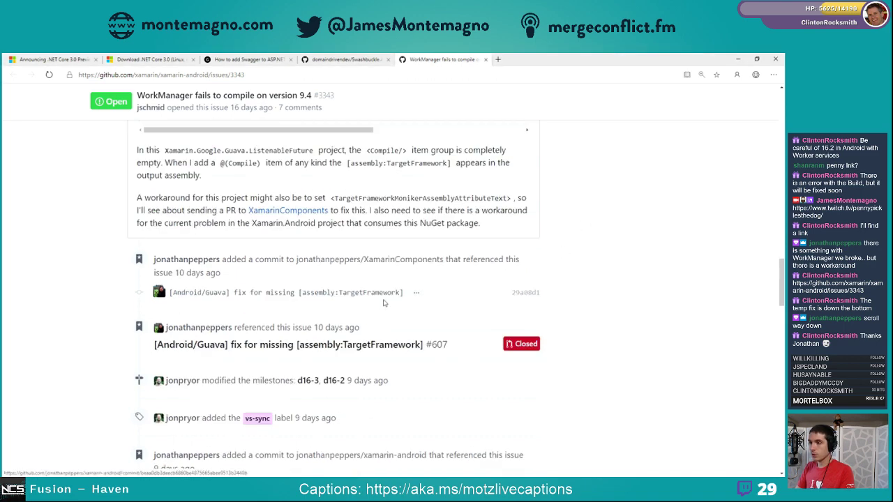
scroll(468, 317, up, 15)
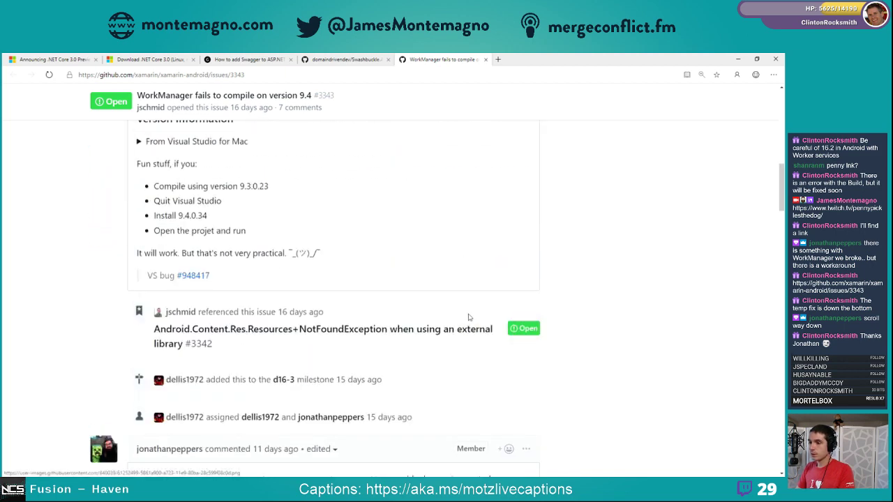
scroll(469, 317, up, 5)
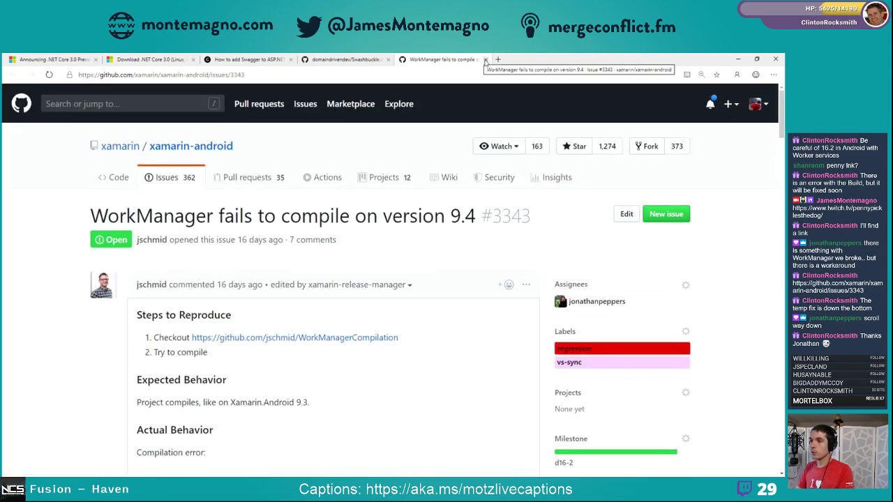
click(486, 60)
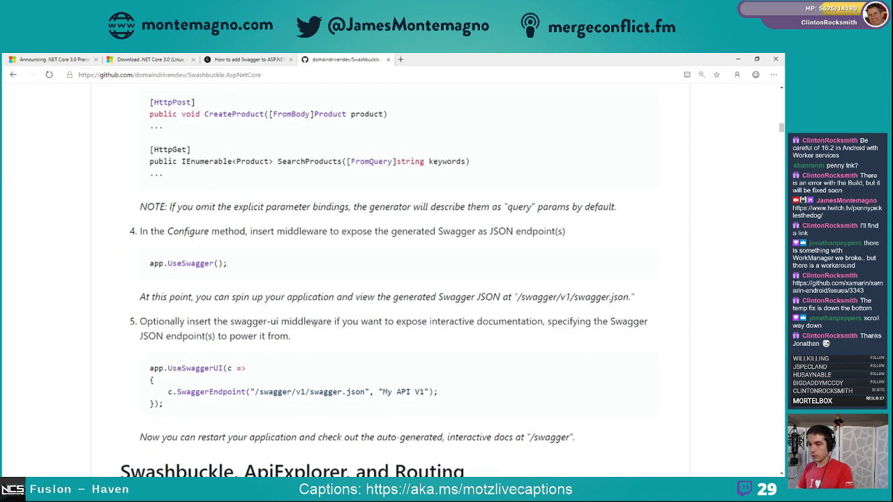
click(737, 59)
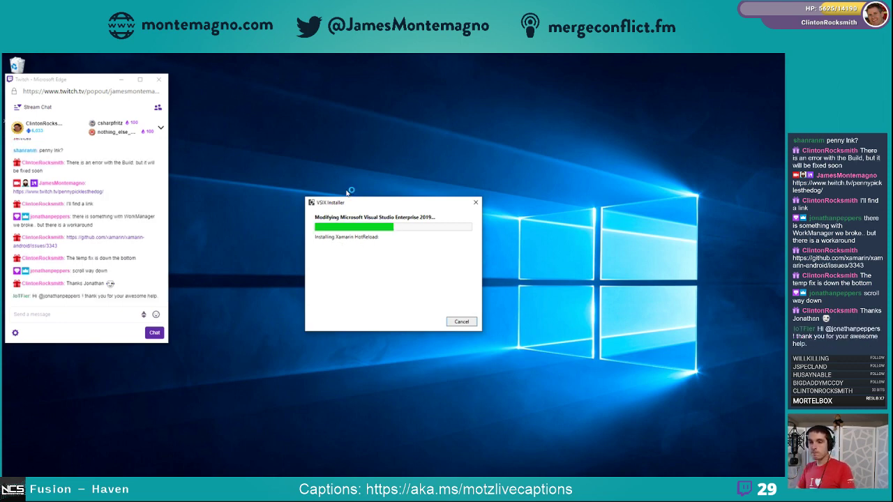
Return to the browser and open the GitHub profile of the maintainer who posted the workaround in a new tab
click(103, 314)
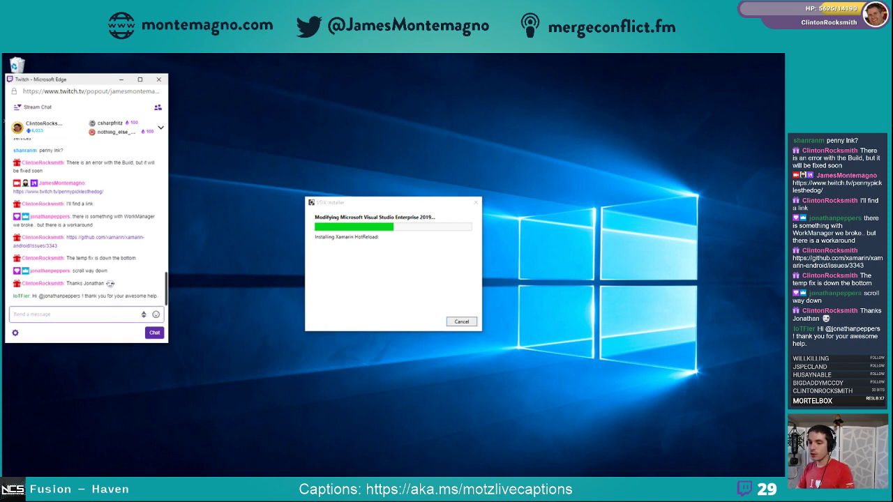
mouse_move(91, 493)
click(84, 449)
key(ctrl+t)
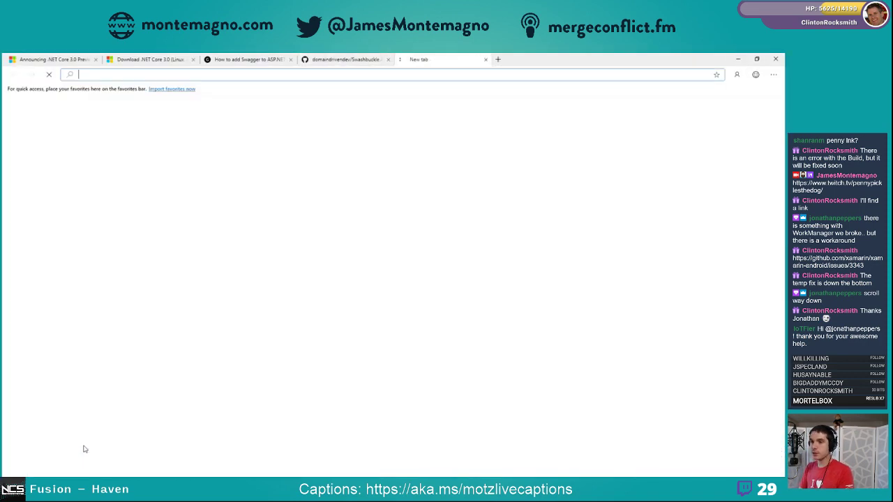
text(github.com/j)
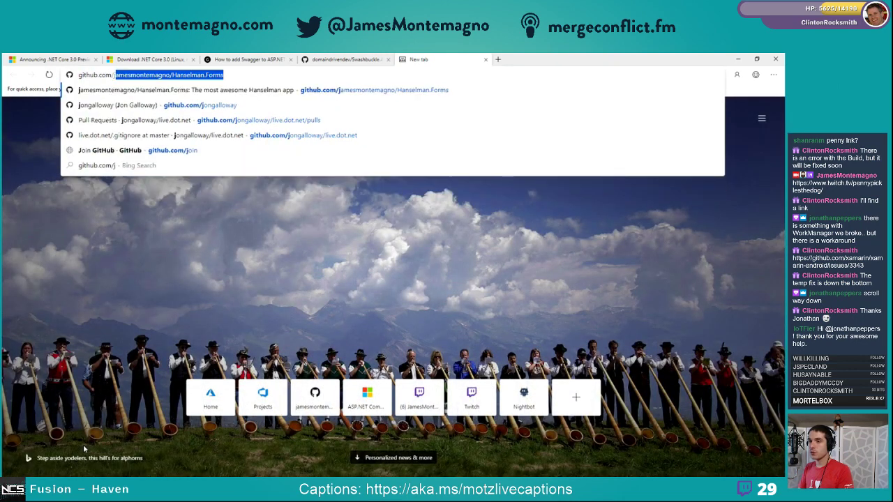
text(onathanp)
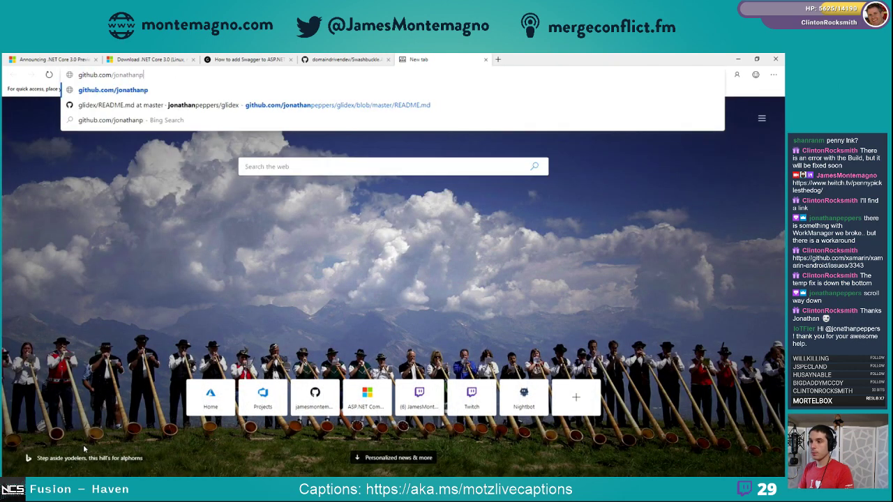
text(eppers)
key(Return)
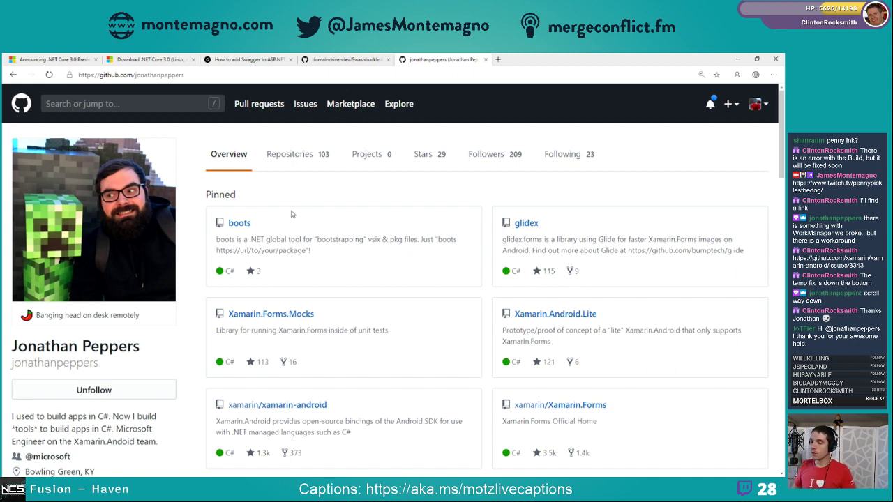
Open the pinned boots repository and post its link in the Twitch stream chat
click(239, 223)
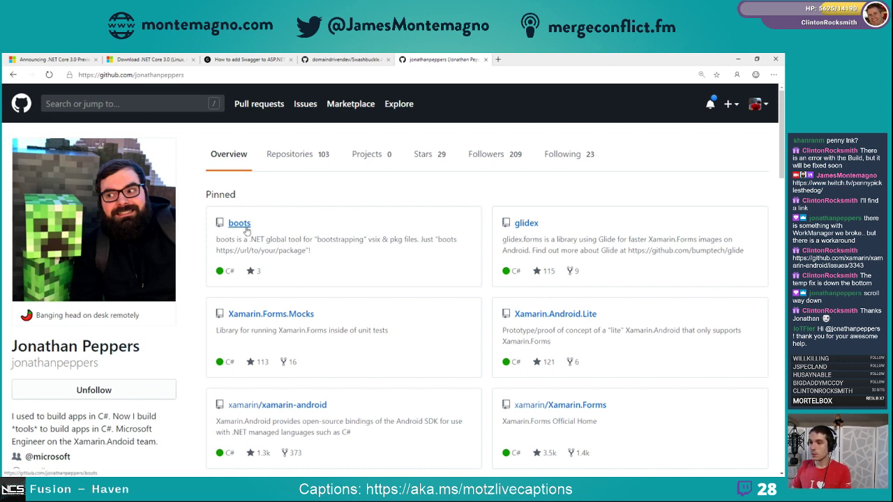
click(245, 75)
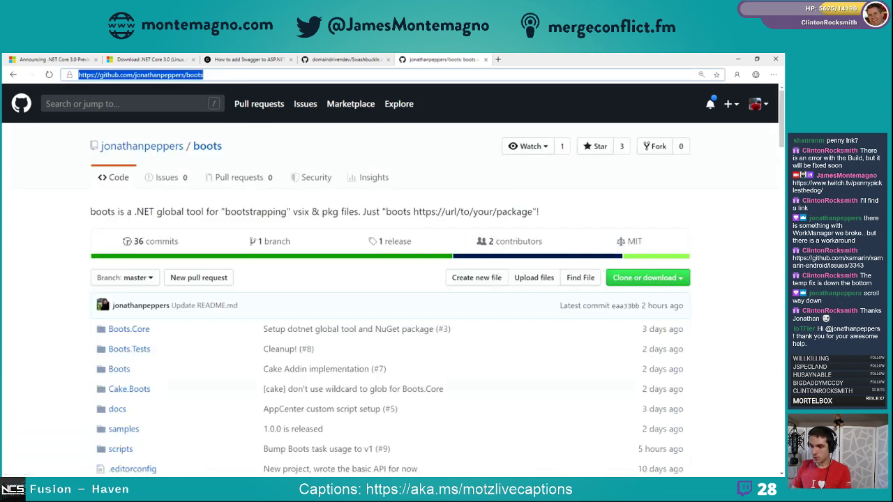
key(ctrl+c)
click(118, 453)
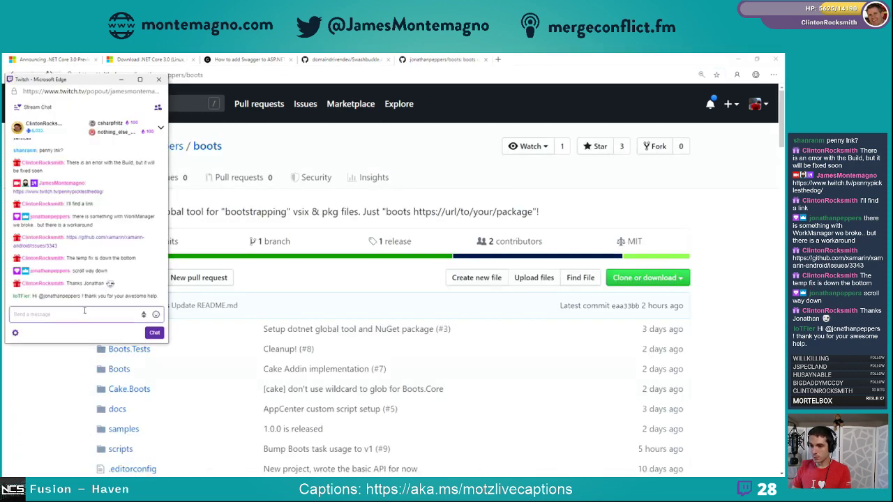
click(85, 314)
key(ctrl+v)
key(Return)
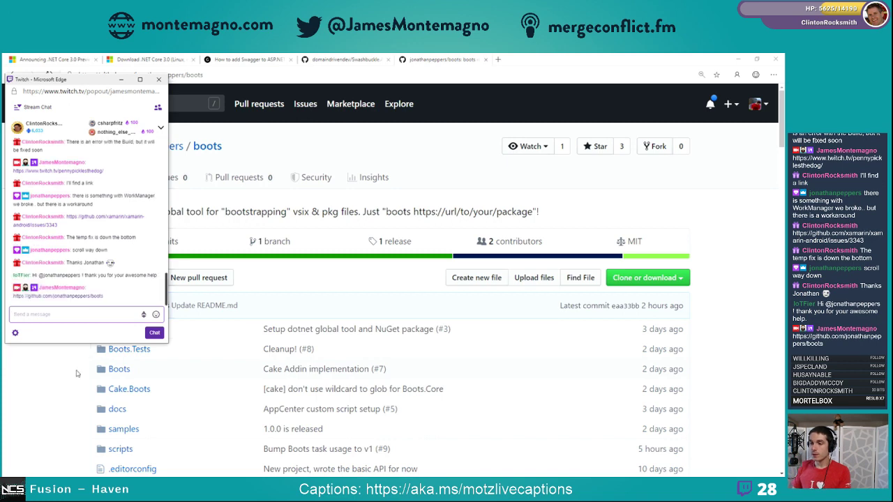
Return to the boots repository and read the README from its introduction to the Azure Pipeline Extension Task YAML
click(77, 373)
scroll(77, 373, down, 5)
scroll(142, 321, up, 3)
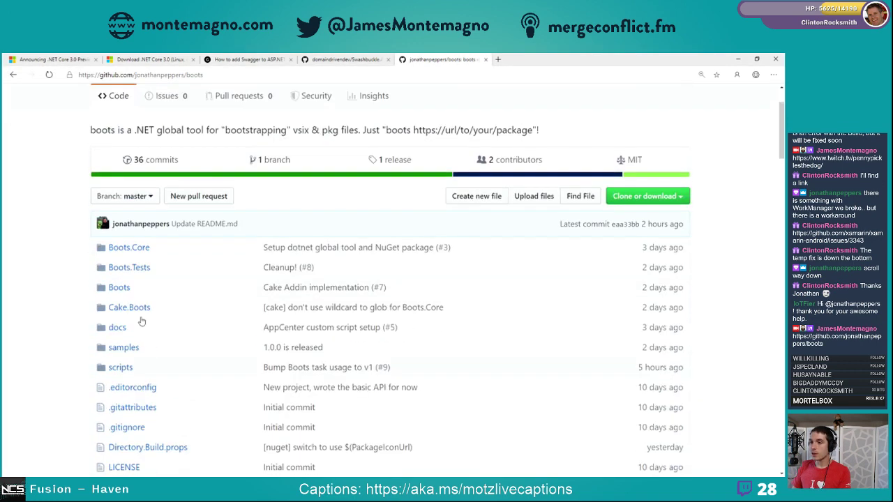
scroll(204, 212, up, 1)
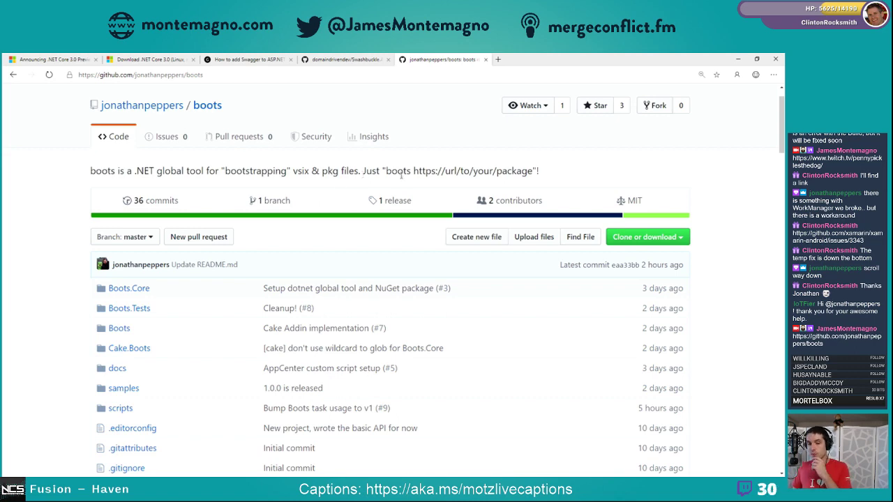
scroll(343, 281, down, 8)
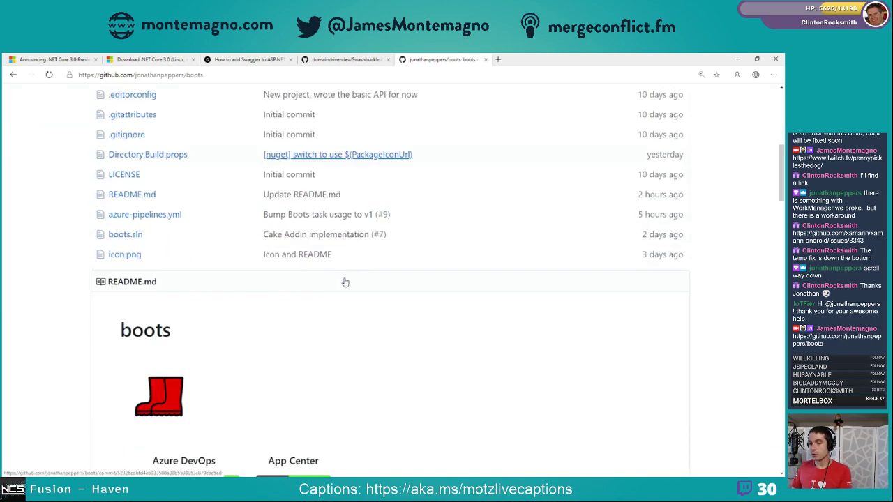
scroll(225, 289, down, 2)
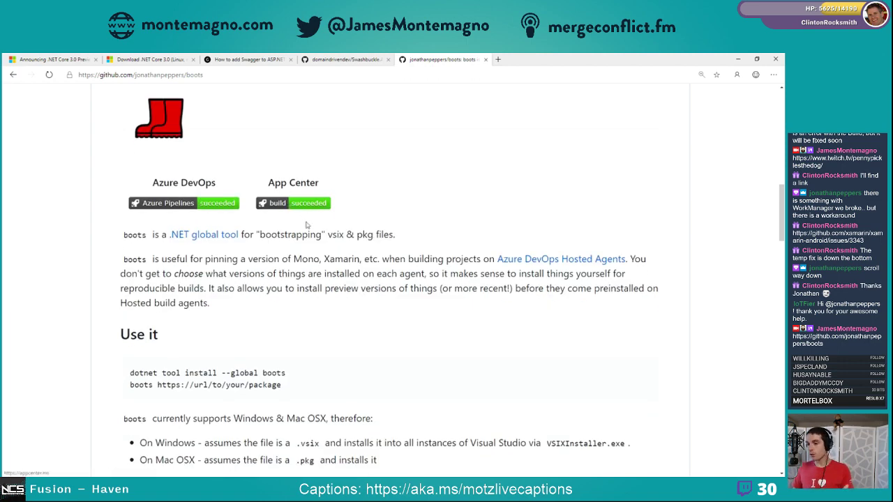
scroll(283, 270, down, 6)
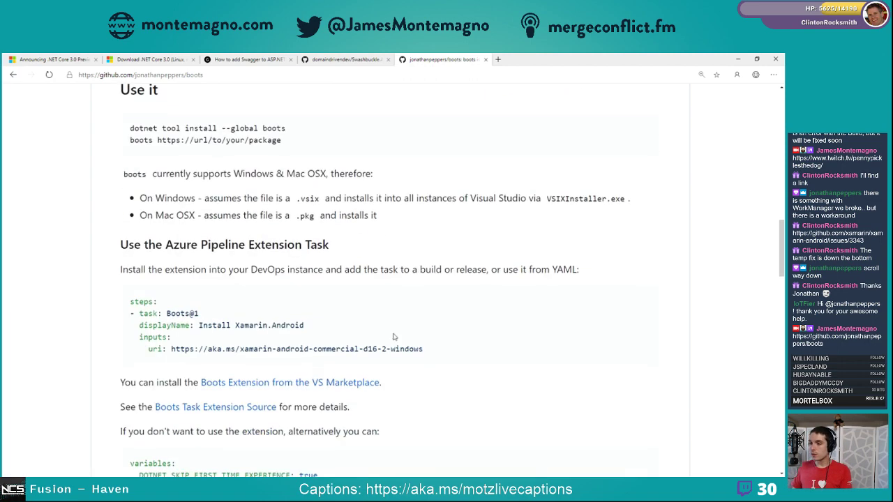
drag(439, 357, 131, 301)
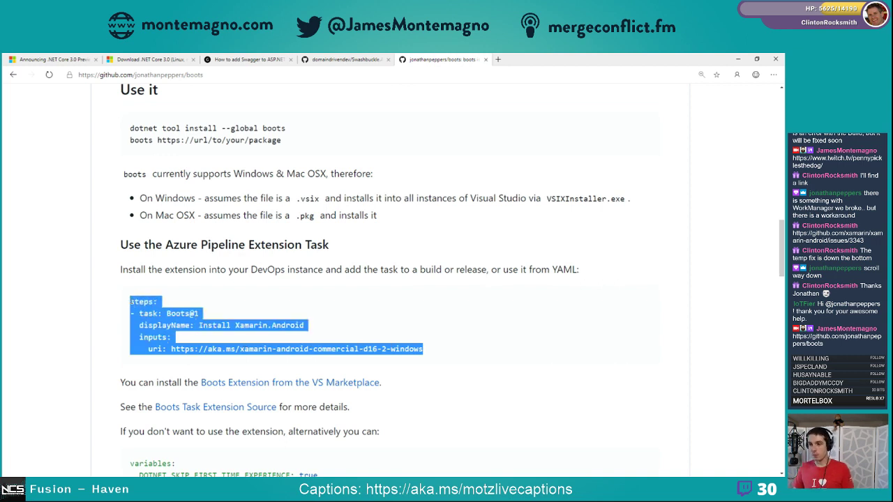
click(338, 289)
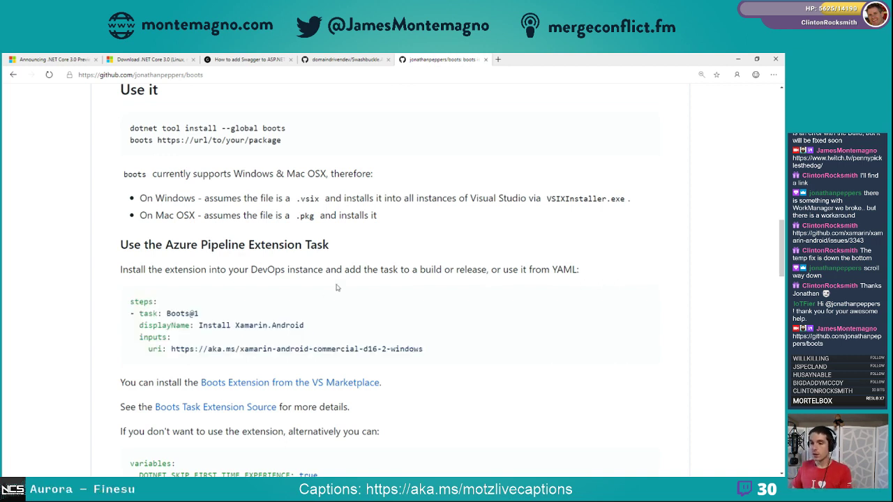
Open the Boots Extension from the VS Marketplace in a new tab, review its overview, and return to the repository
right_click(303, 395)
click(310, 405)
click(537, 59)
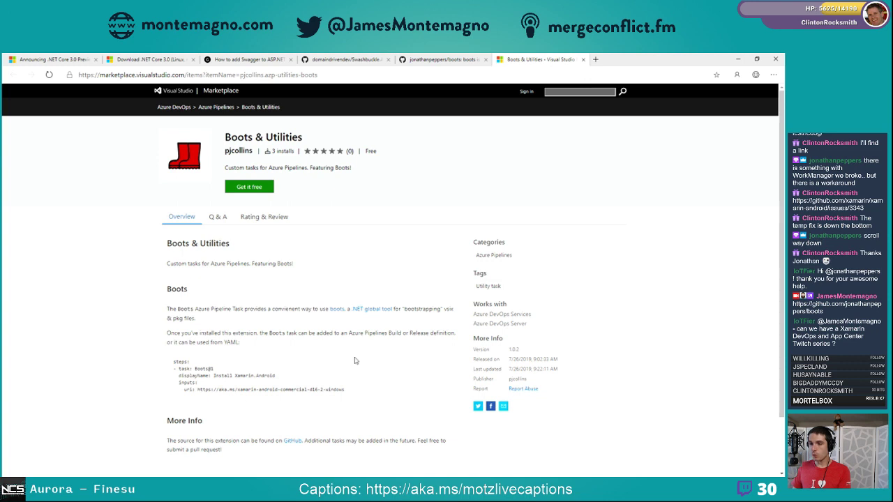
scroll(354, 361, down, 1)
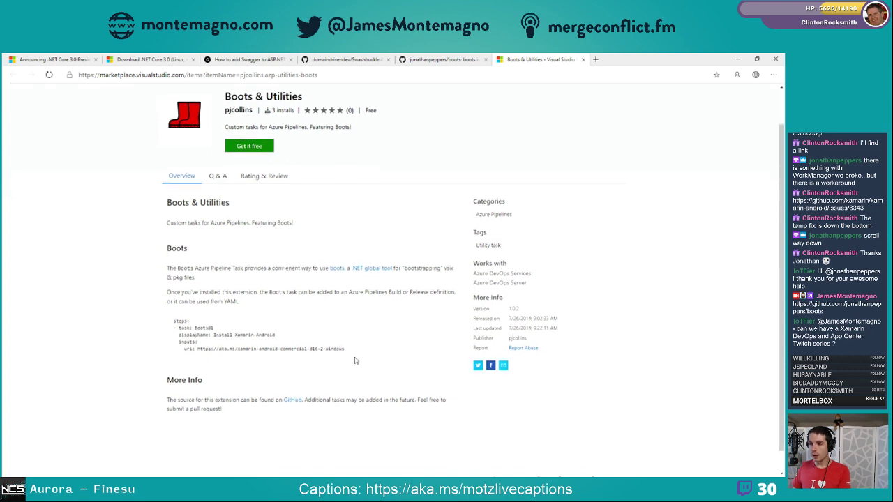
click(427, 58)
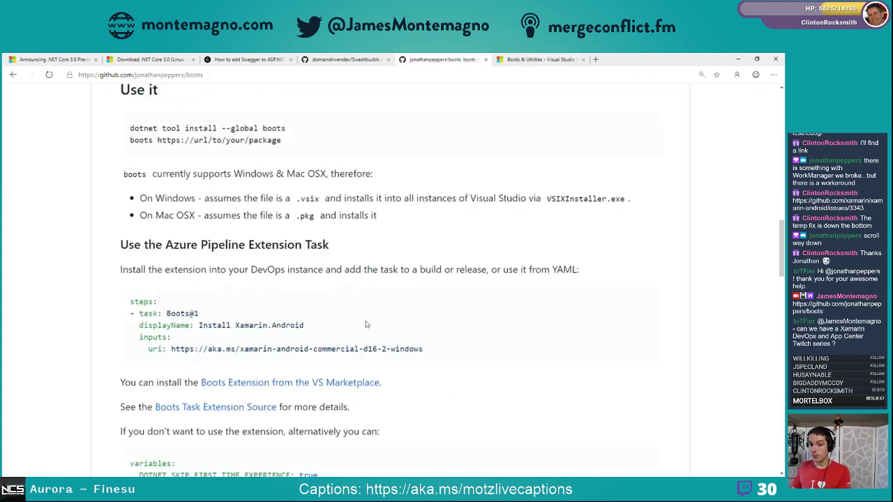
Read the script alternative to the extension and the example commands for installing Mono, Xamarin.Android and Xamarin.iOS on Mac OSX
scroll(313, 366, down, 3)
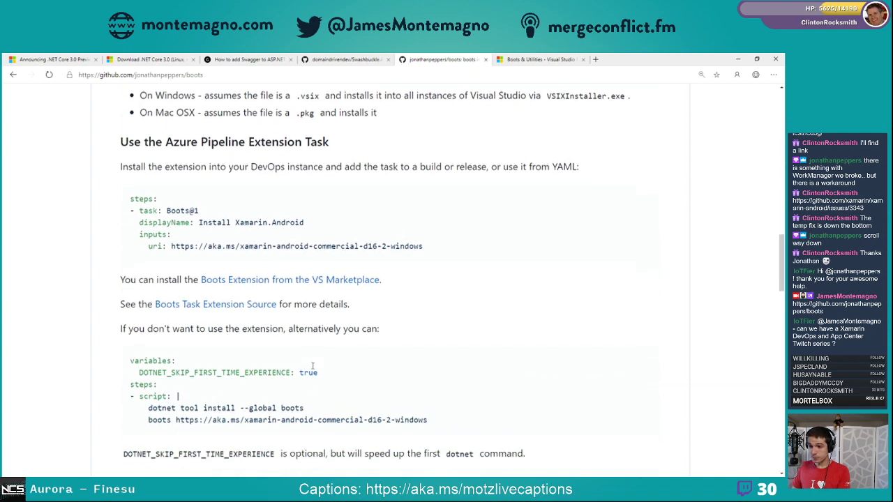
scroll(312, 367, down, 6)
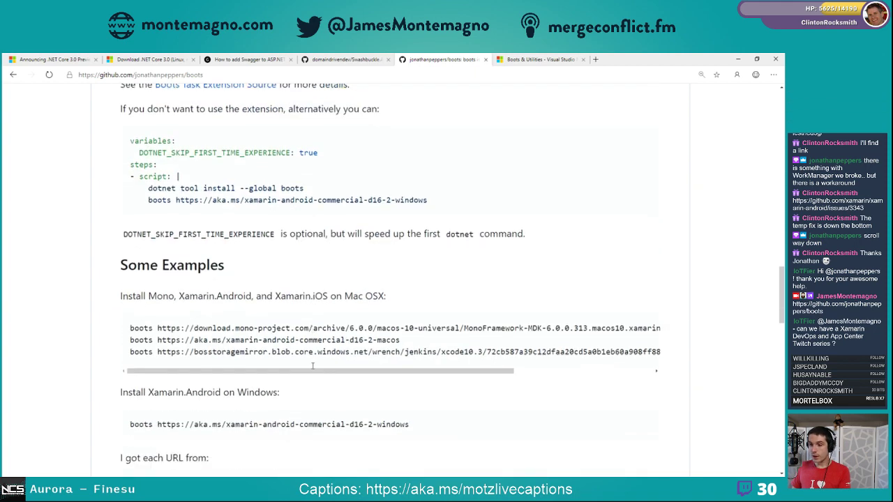
scroll(312, 367, down, 1)
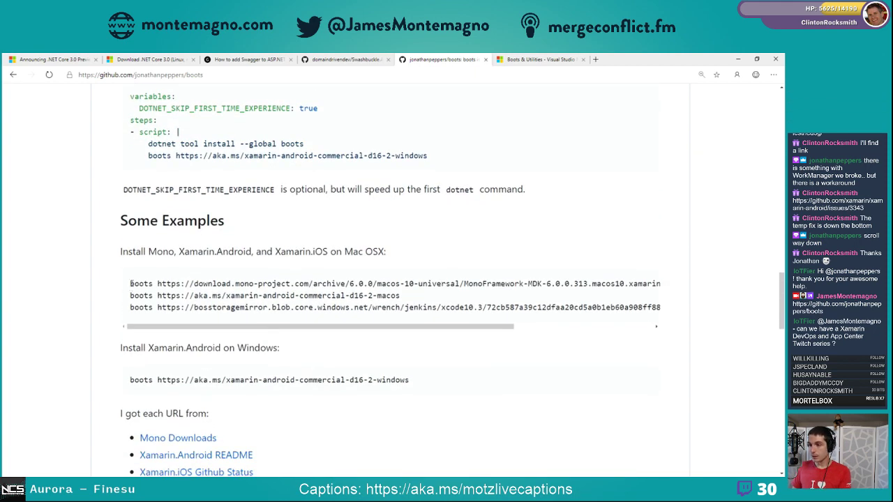
drag(130, 283, 423, 283)
click(273, 284)
drag(131, 295, 315, 295)
click(316, 295)
drag(243, 307, 464, 307)
click(464, 304)
scroll(463, 304, down, 1)
drag(434, 267, 529, 267)
click(528, 266)
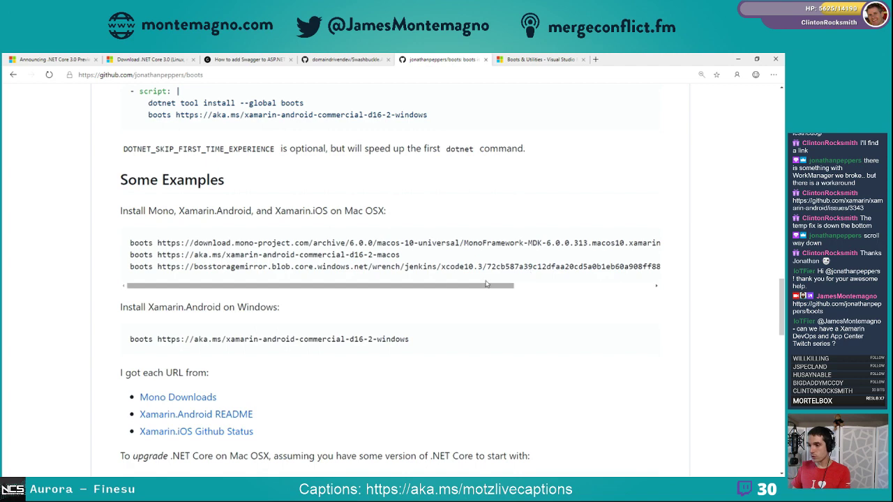
Read the README's App Center section and examine the linked appcenter-post-clone.sh sample script
scroll(360, 355, down, 3)
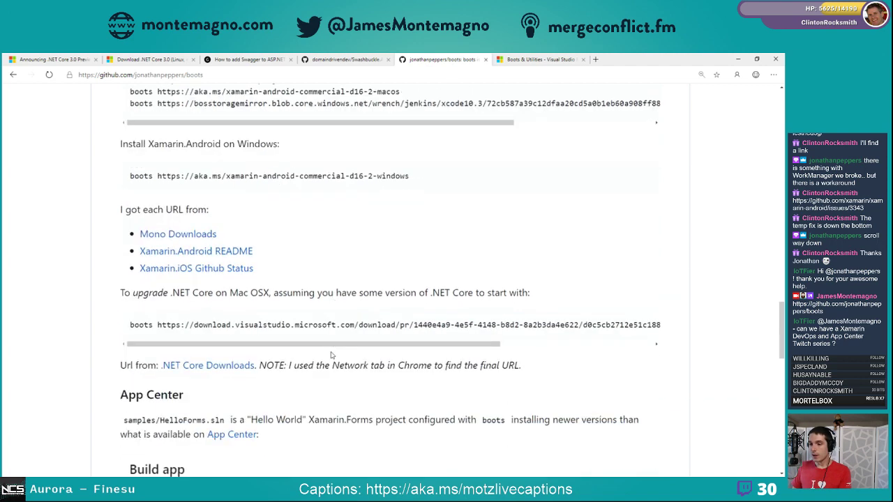
scroll(332, 355, down, 6)
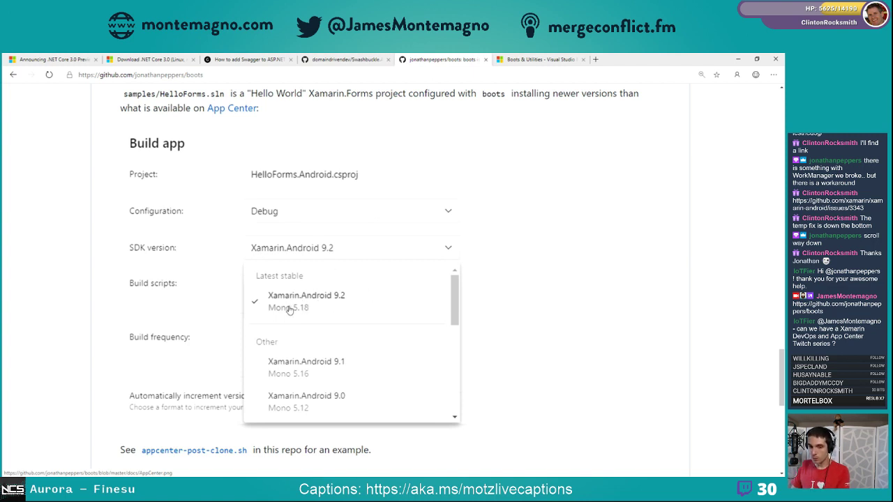
scroll(289, 310, down, 1)
click(207, 372)
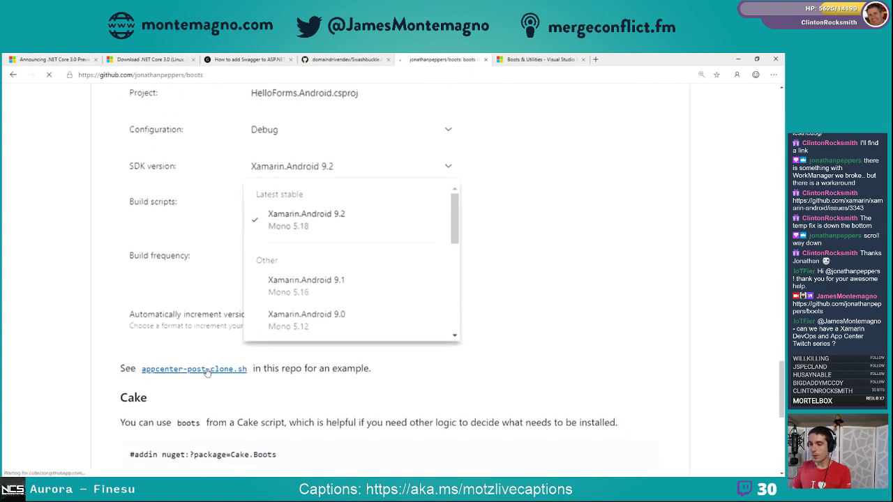
scroll(415, 368, down, 1)
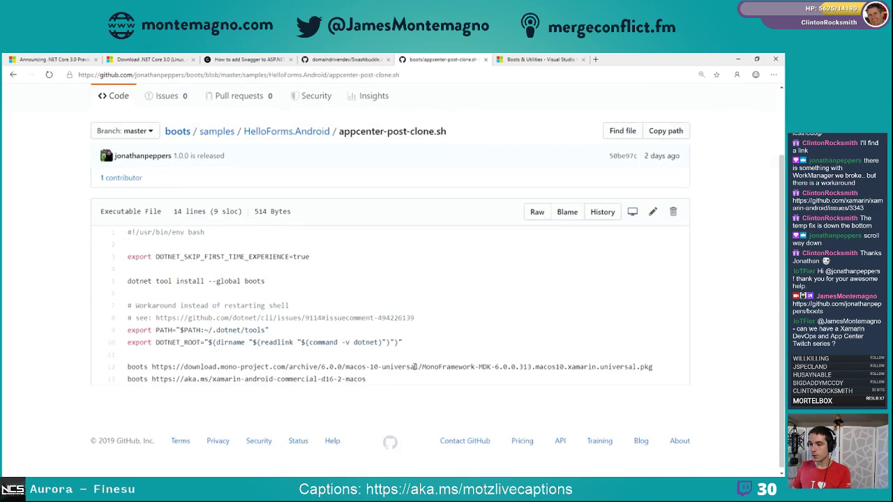
drag(394, 379, 137, 245)
click(137, 244)
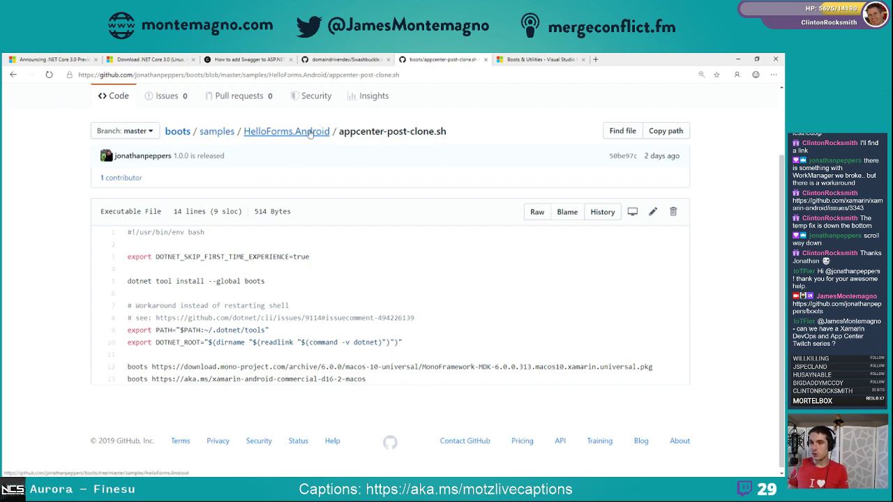
Go back to the boots repository's main page and read the README's Cake and Other CI Systems sections
click(180, 132)
scroll(293, 378, down, 10)
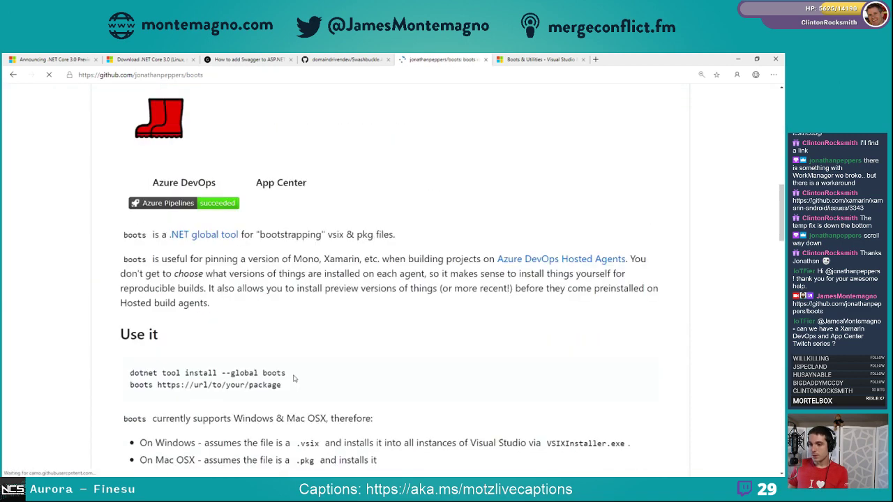
scroll(294, 378, down, 12)
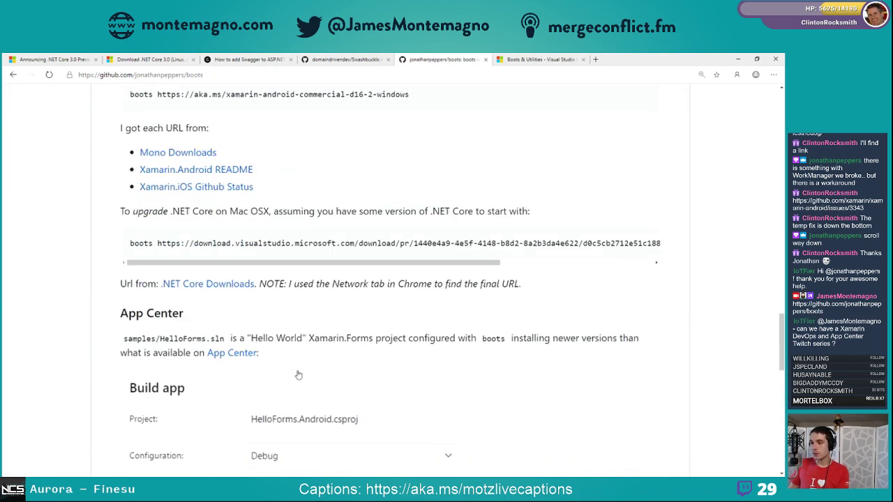
scroll(298, 375, down, 2)
scroll(297, 374, down, 8)
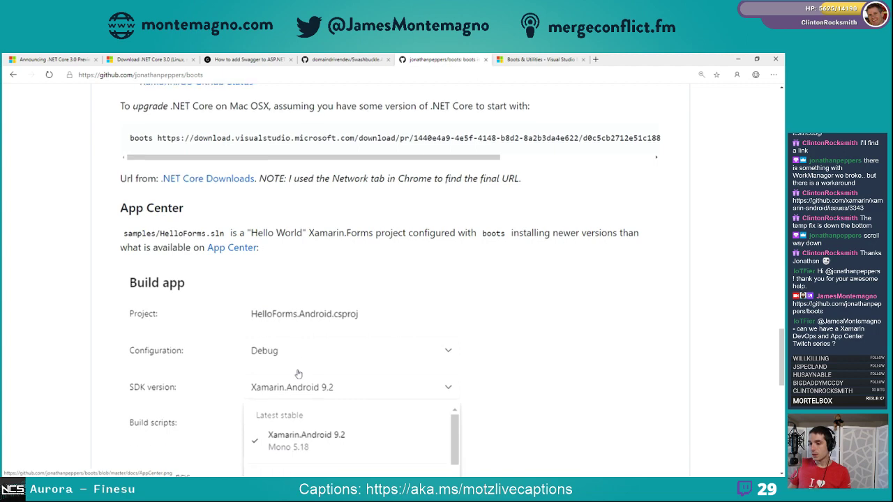
scroll(298, 369, down, 4)
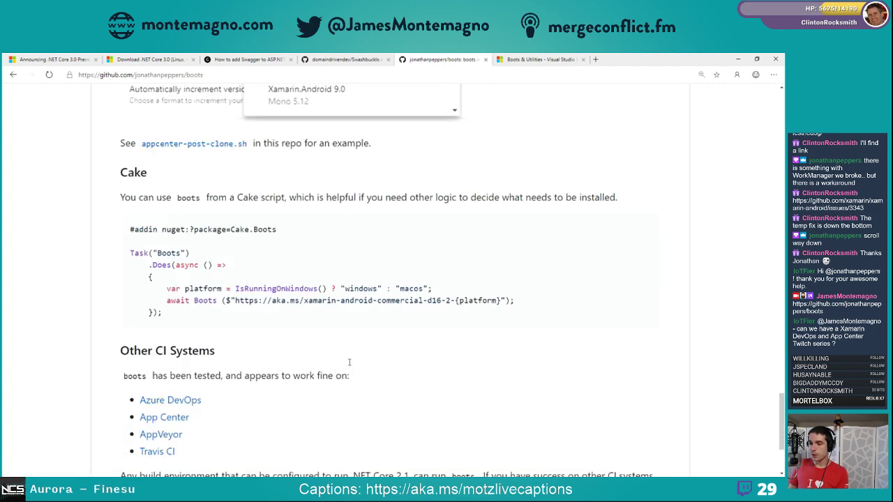
drag(217, 283, 134, 253)
click(134, 254)
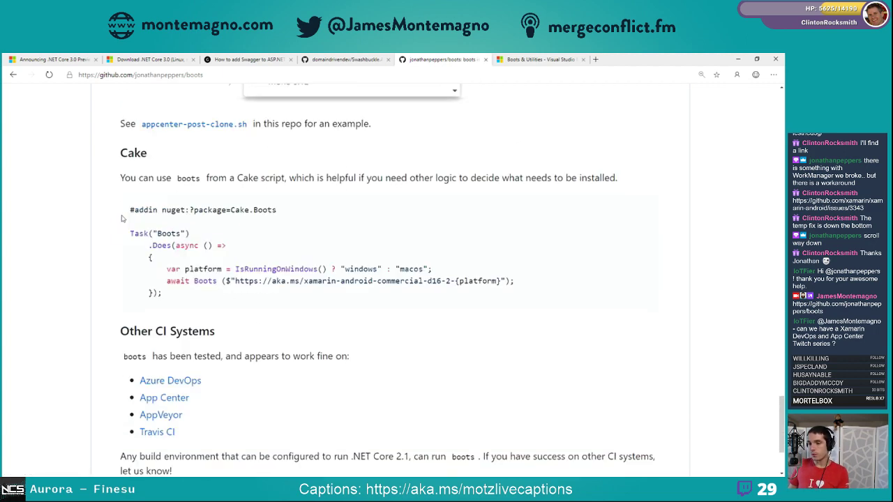
scroll(164, 250, down, 2)
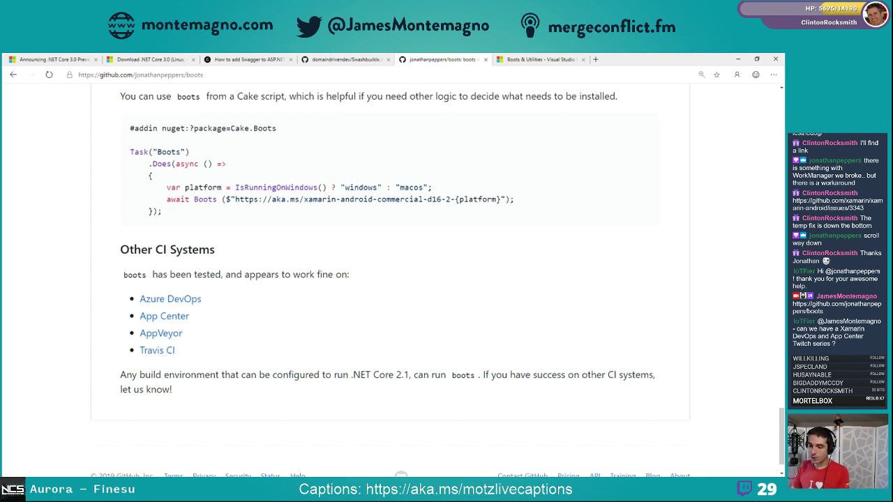
Launch Visual Studio 2019 Preview and minimize the browser window
click(459, 321)
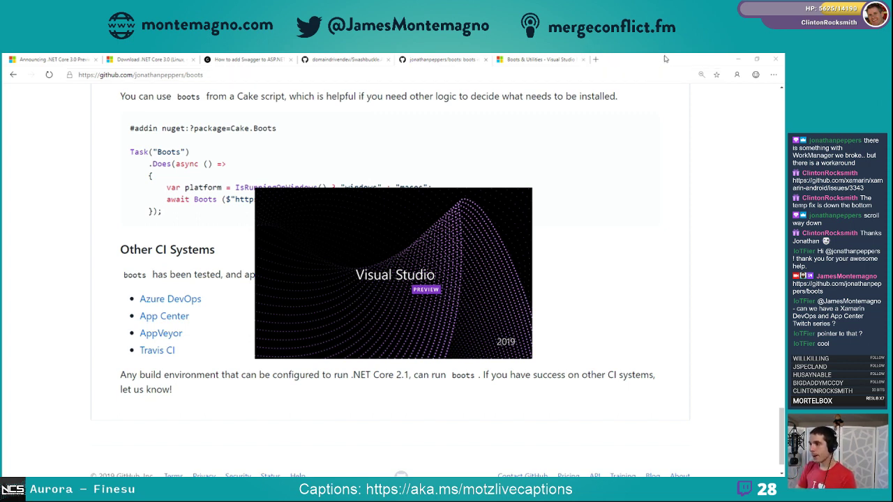
click(738, 59)
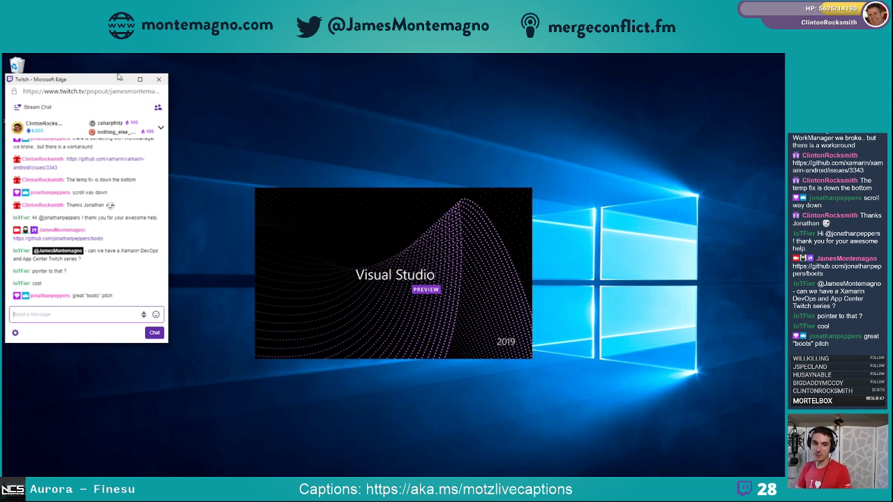
drag(378, 243, 457, 278)
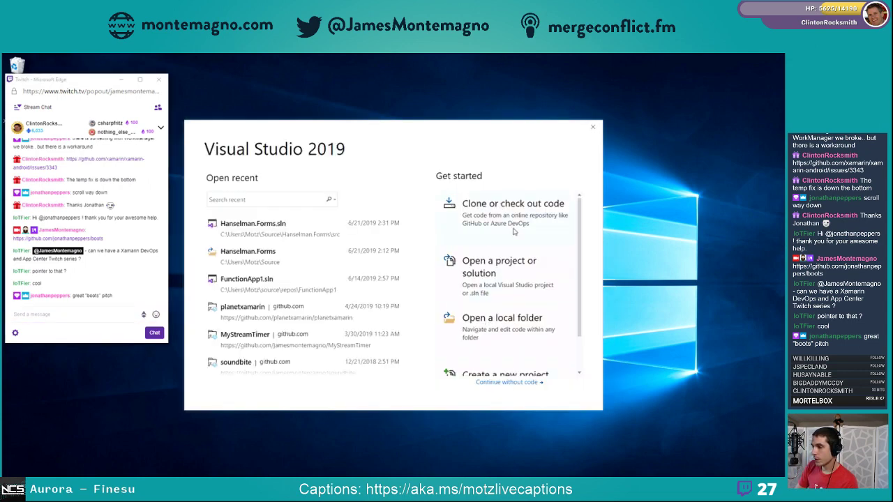
scroll(518, 370, down, 1)
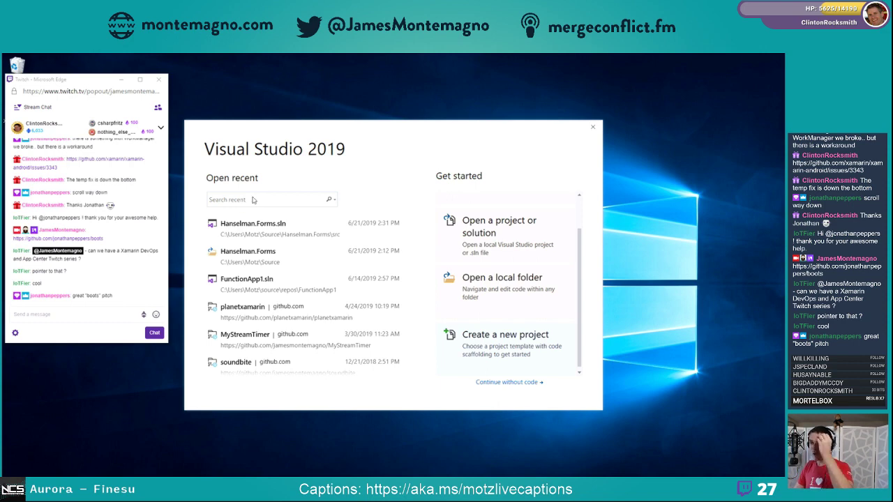
click(505, 336)
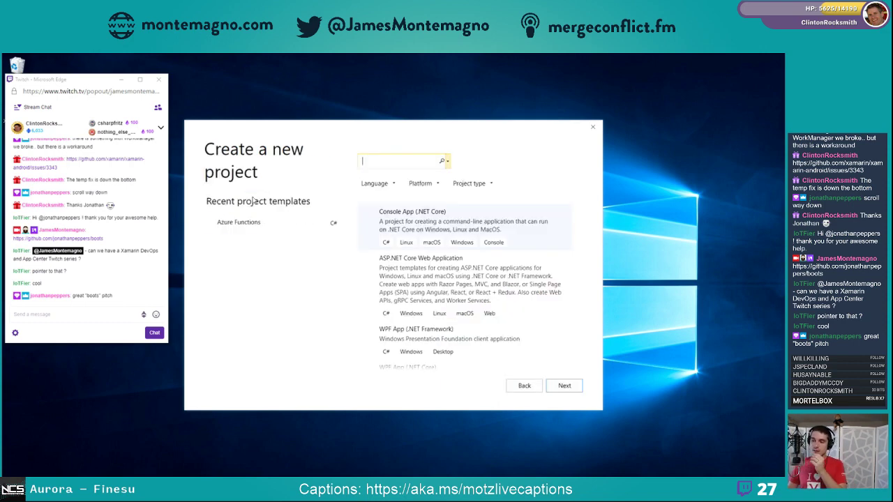
click(523, 385)
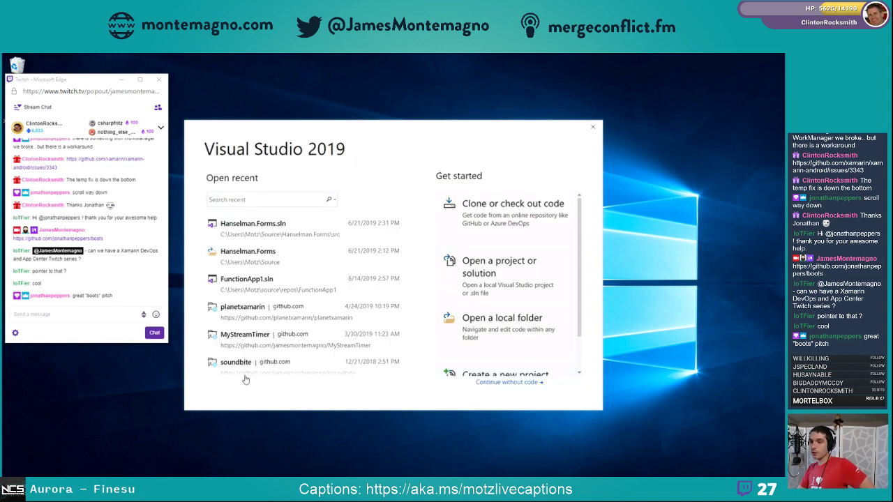
Open a second Visual Studio 2019 start window and place it so both recent project lists can be compared
click(282, 377)
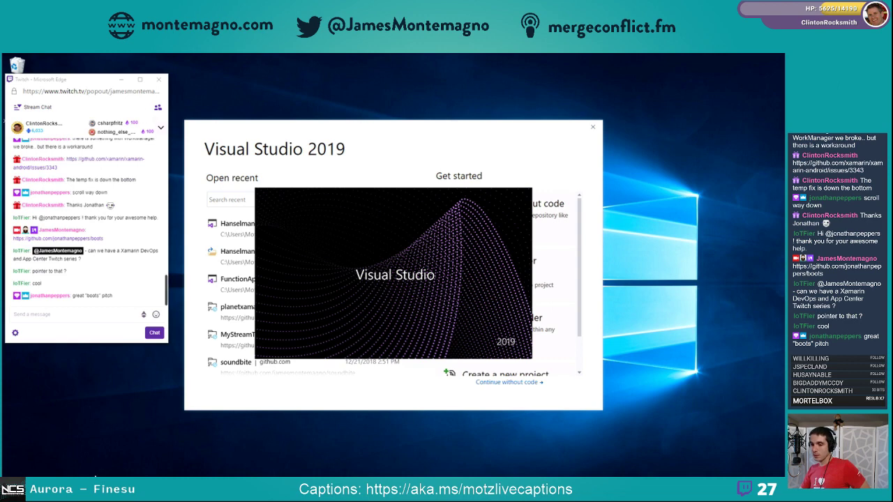
mouse_move(91, 490)
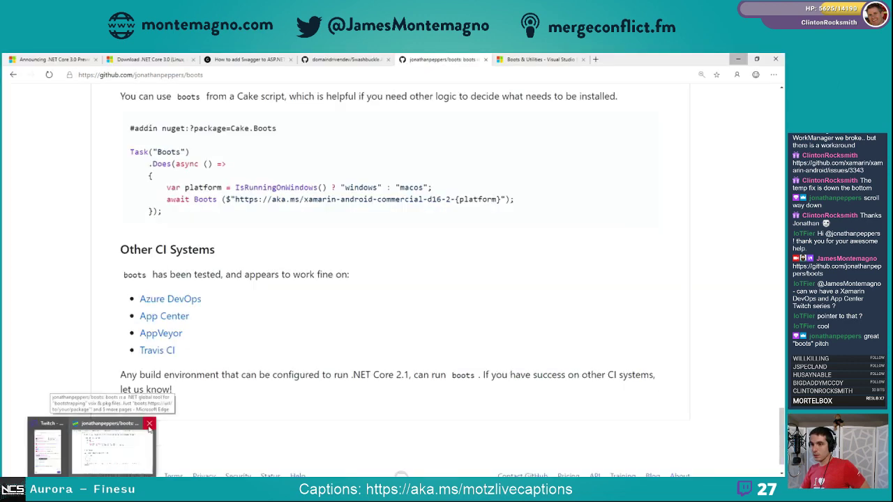
click(149, 424)
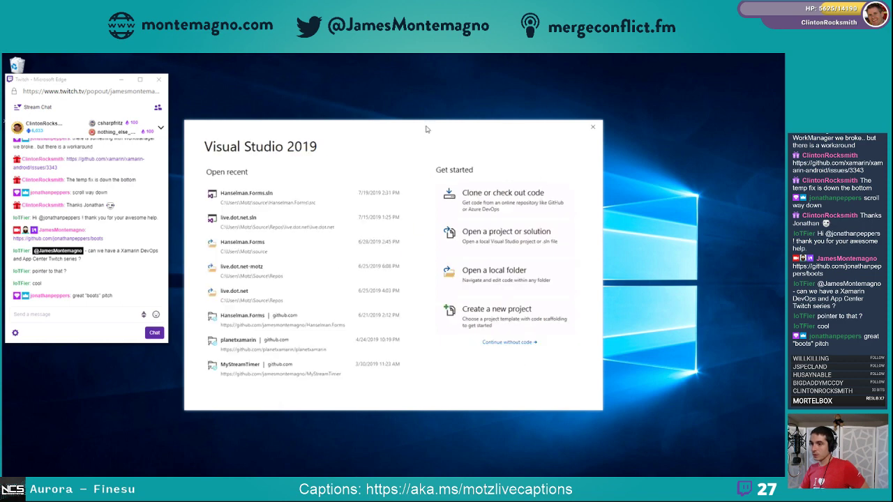
drag(459, 115, 518, 184)
drag(361, 180, 398, 214)
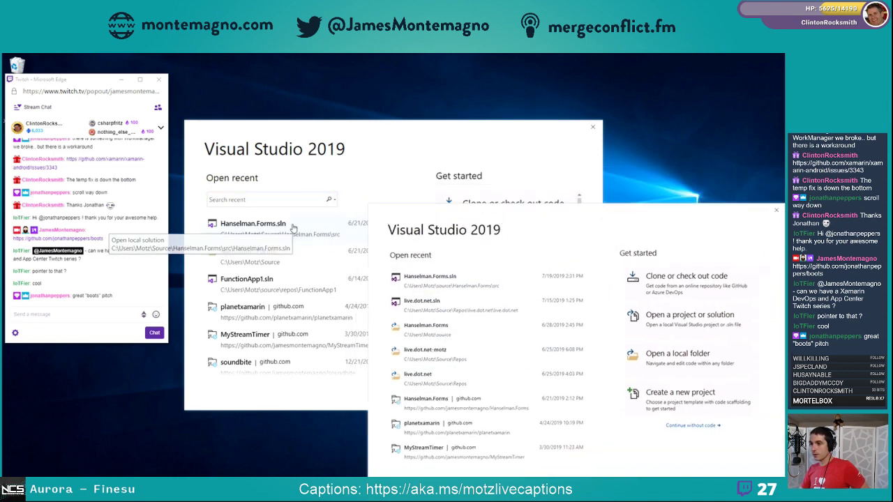
drag(464, 214, 384, 153)
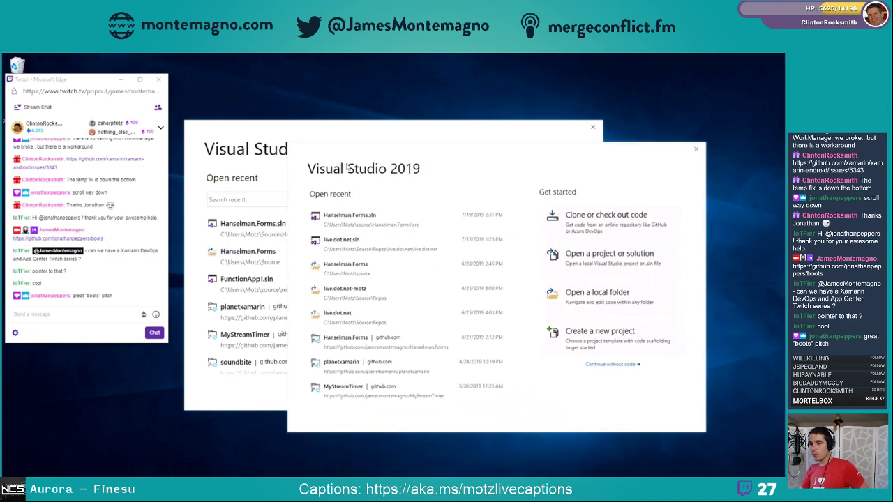
Search the first start window's recent projects for "hanselman", clear the search, and close the second start window
click(277, 199)
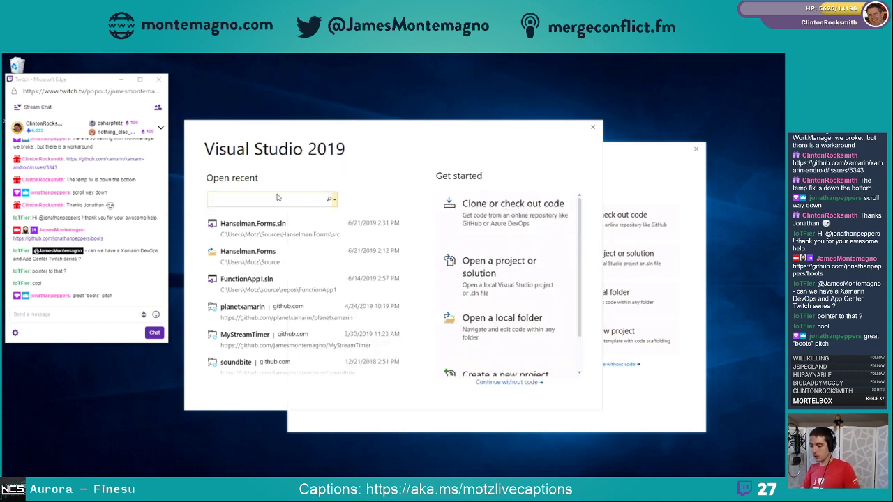
text(hanselman)
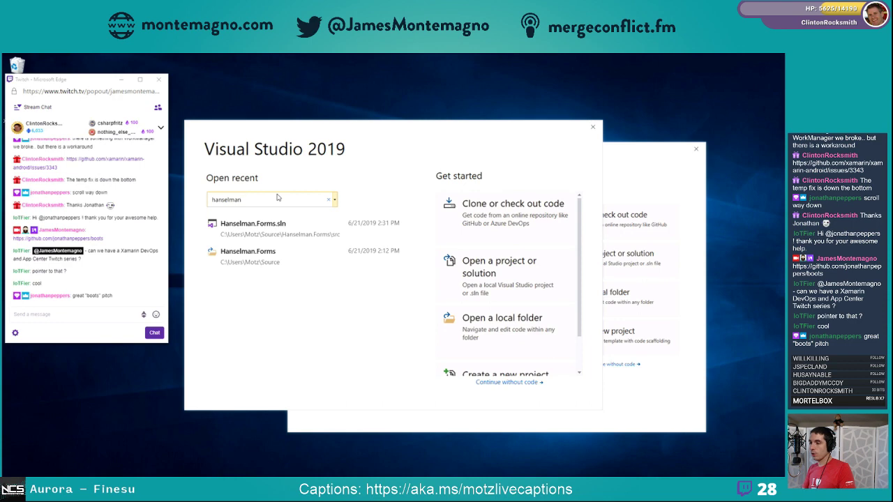
key(ctrl+a)
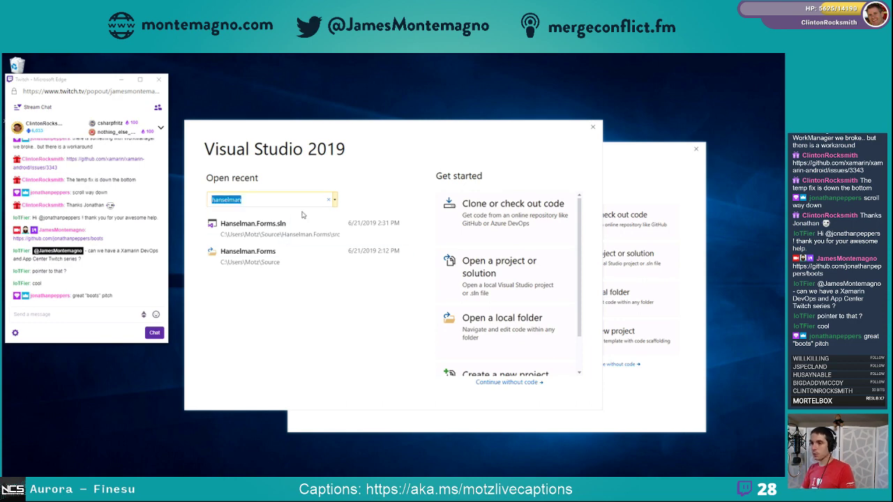
key(BackSpace)
click(334, 200)
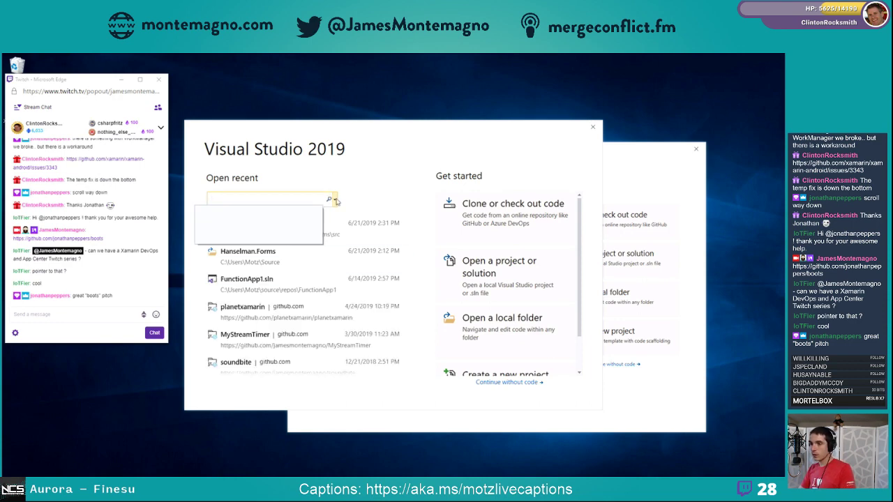
click(334, 200)
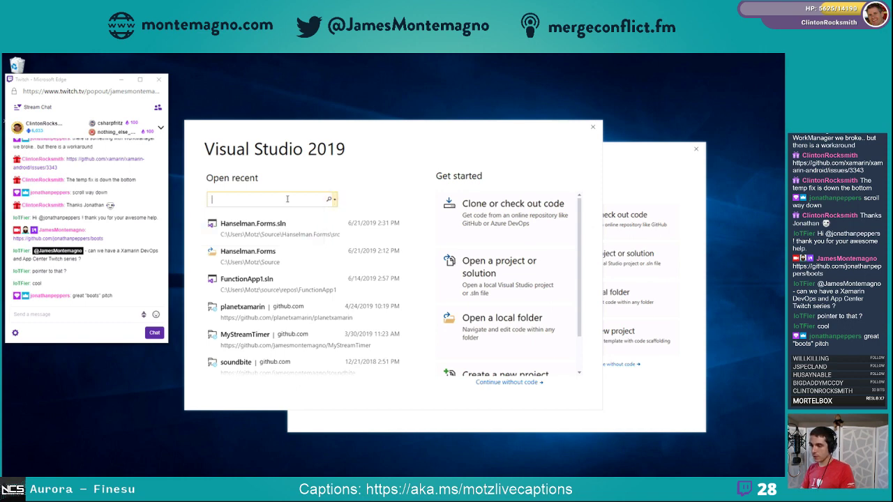
text(hanselman)
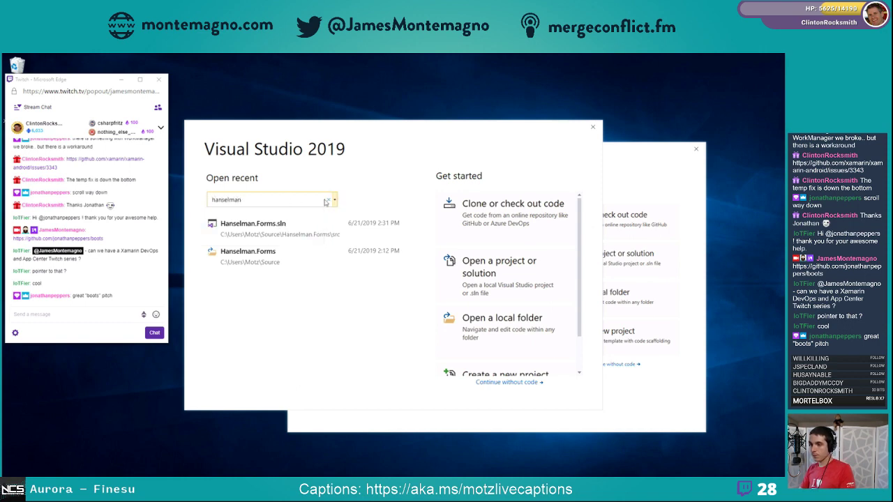
click(299, 209)
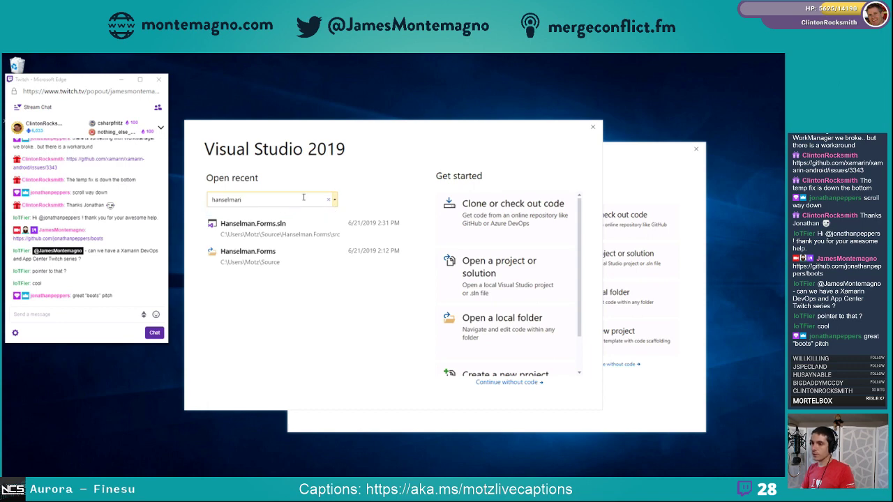
key(ctrl+a)
key(BackSpace)
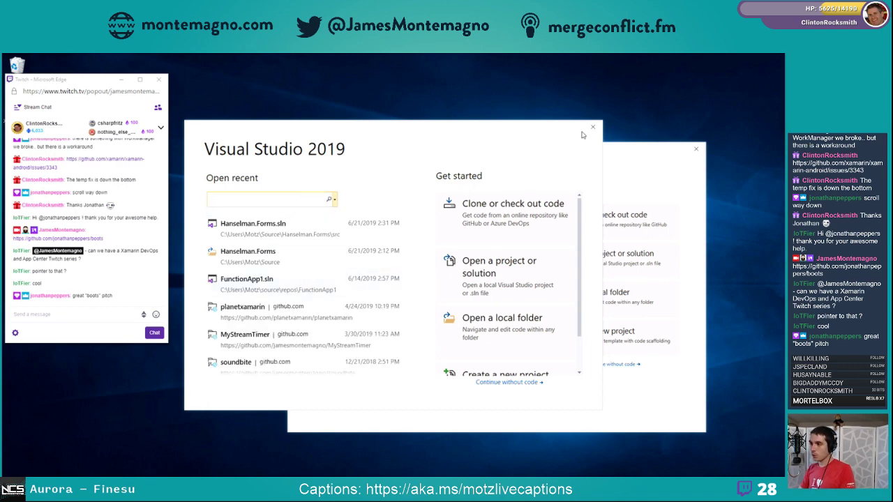
click(641, 147)
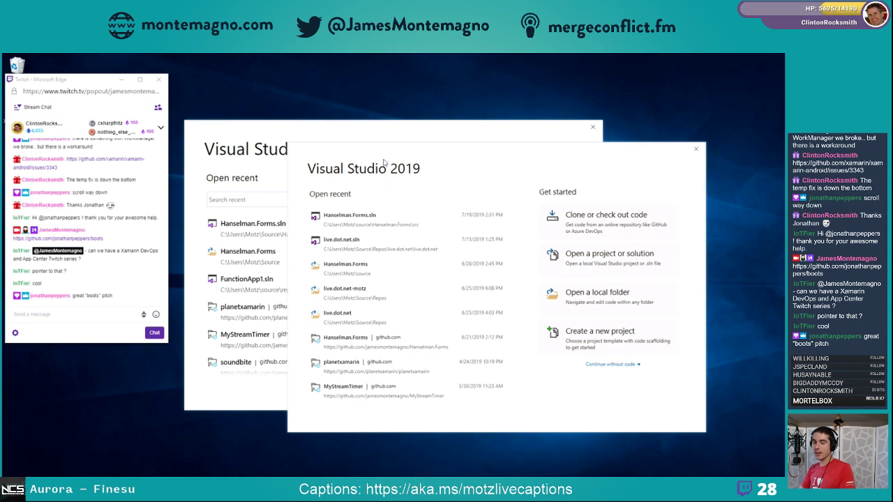
click(696, 148)
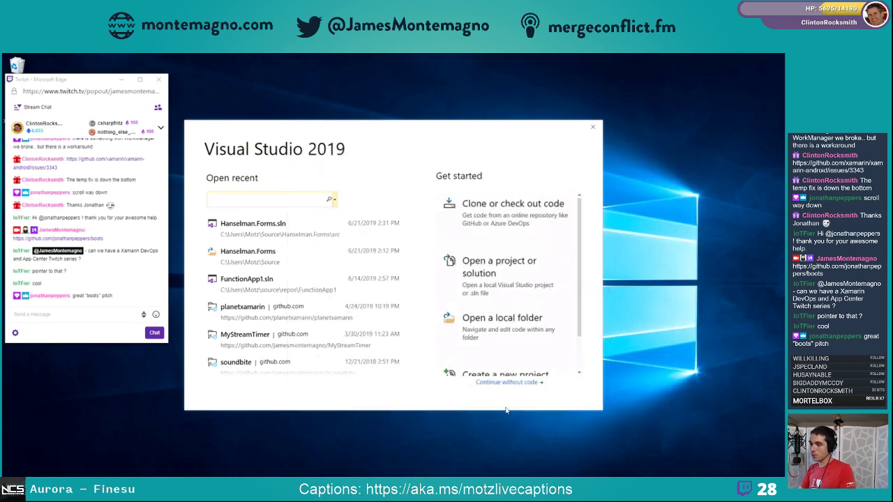
Start a new ASP.NET Core Web Application project named BetterTogether in the default location
click(515, 371)
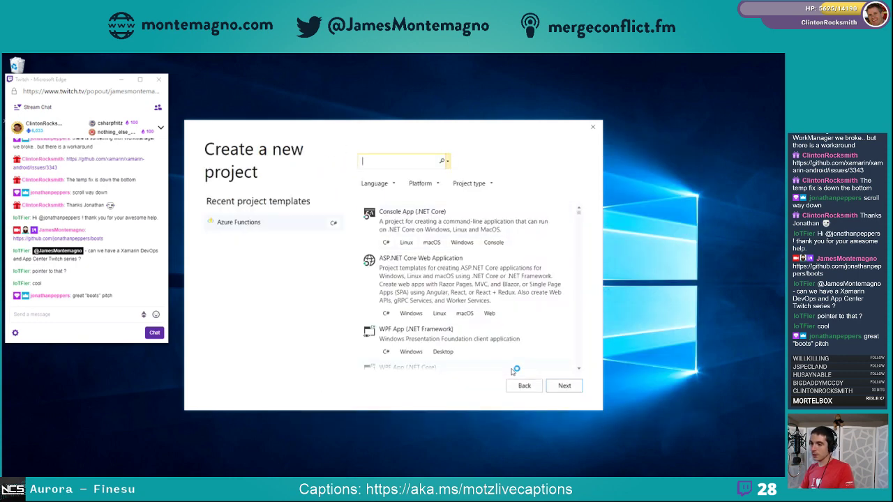
click(423, 262)
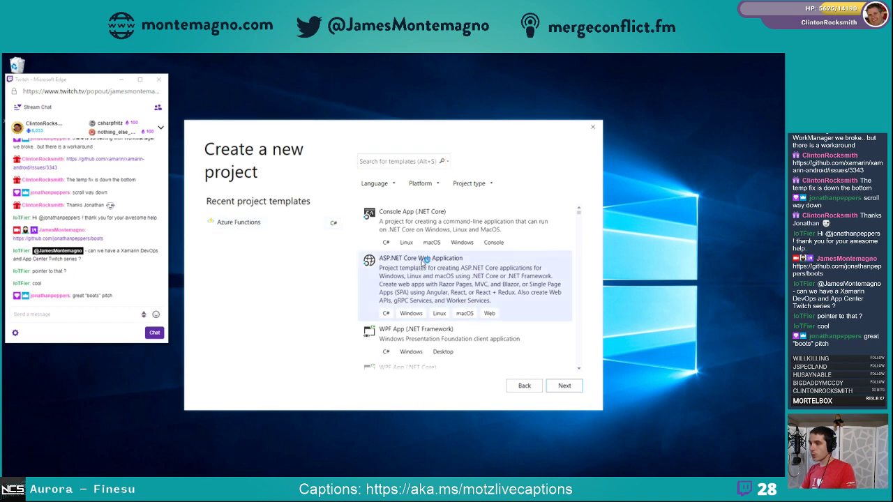
click(565, 386)
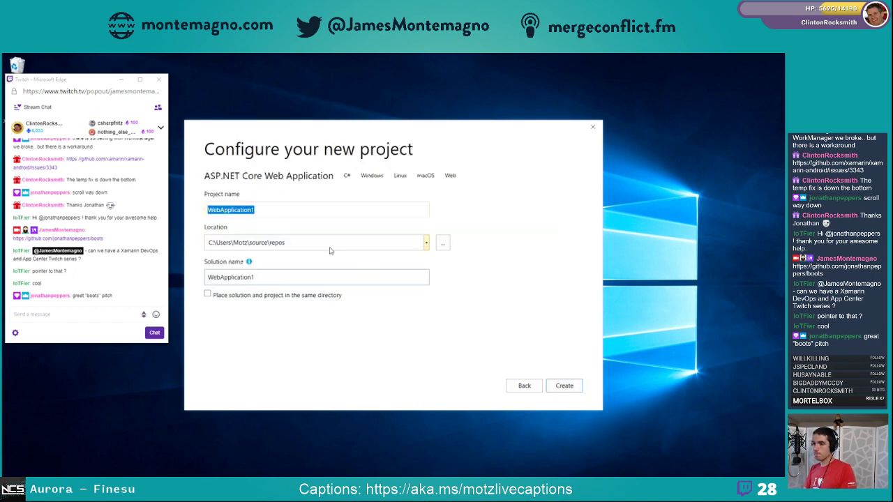
text(BetterTogether)
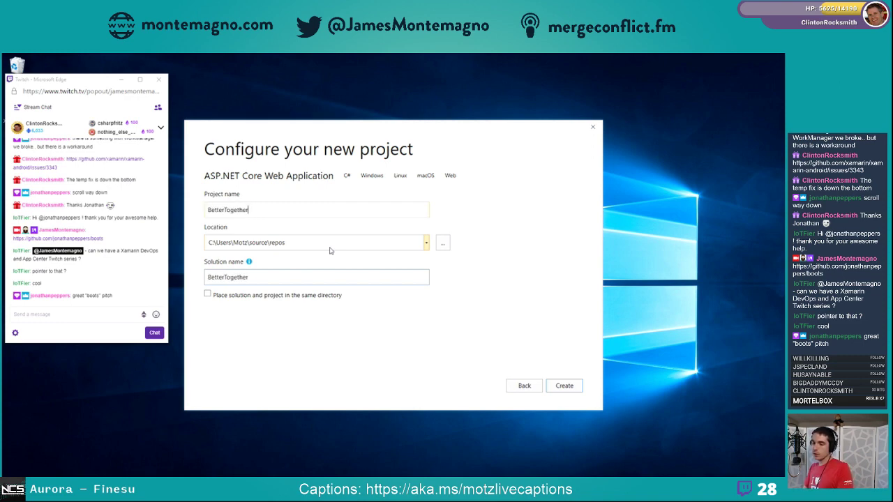
key(Return)
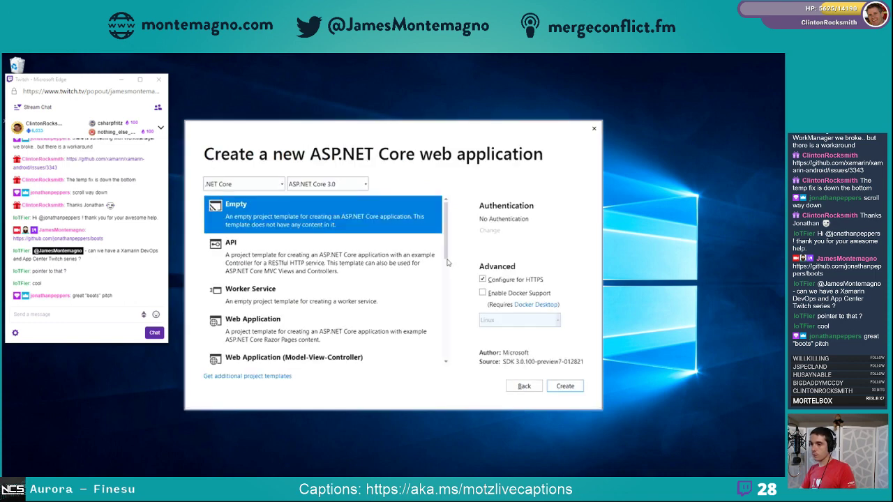
Look through the ASP.NET Core 3.0 templates and create the project with the Blazor Server App template
scroll(448, 262, down, 4)
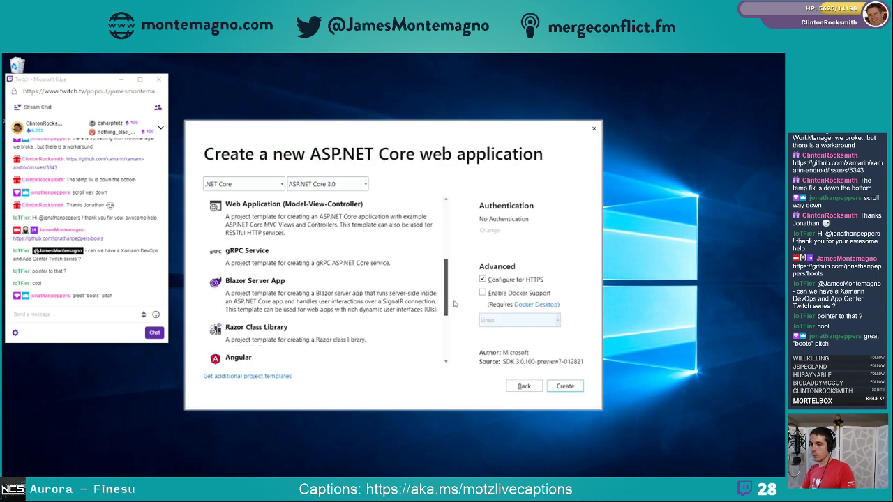
click(344, 294)
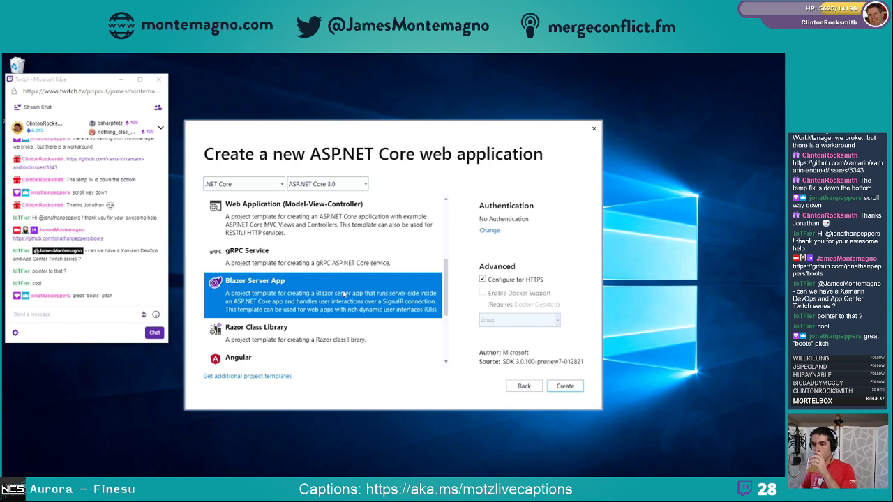
scroll(344, 294, down, 3)
scroll(344, 293, up, 3)
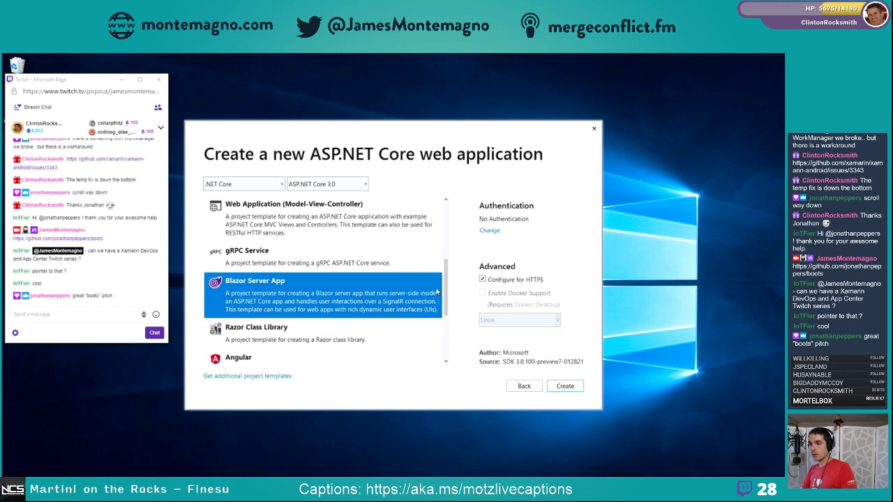
mouse_move(446, 292)
mouse_down()
mouse_move(448, 346)
mouse_move(447, 297)
mouse_up()
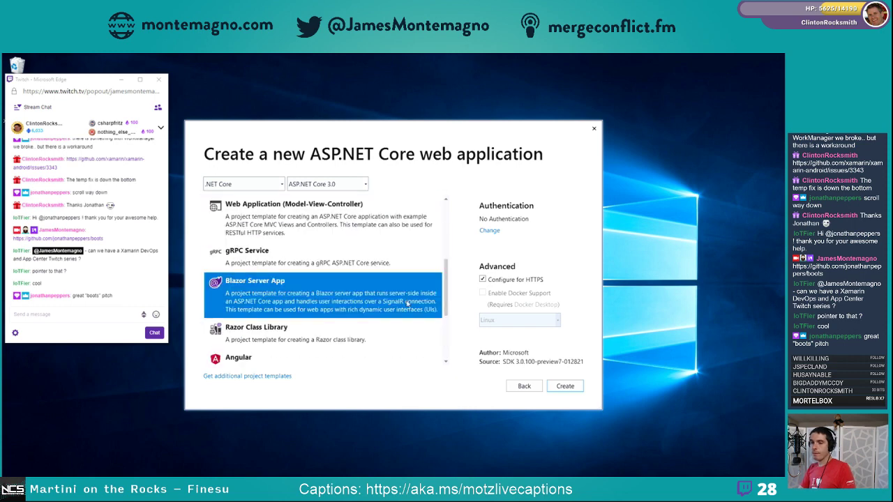
scroll(380, 307, up, 4)
scroll(378, 306, down, 6)
scroll(379, 306, up, 3)
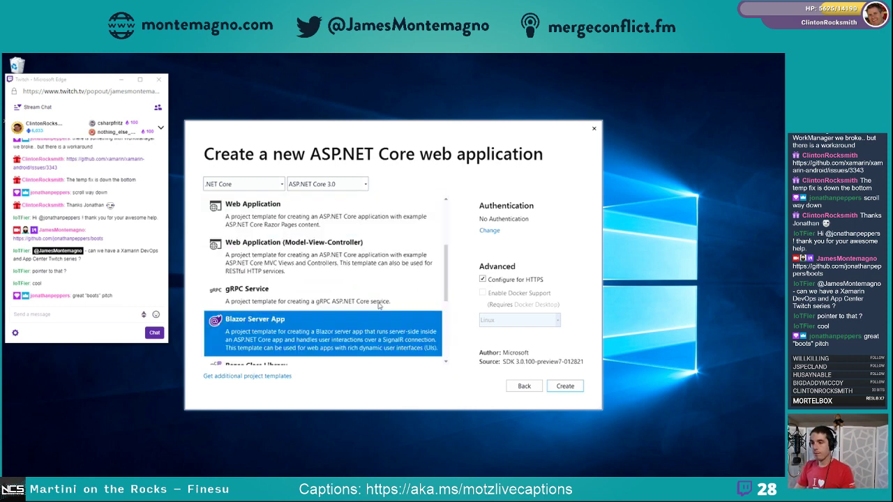
click(355, 268)
click(326, 218)
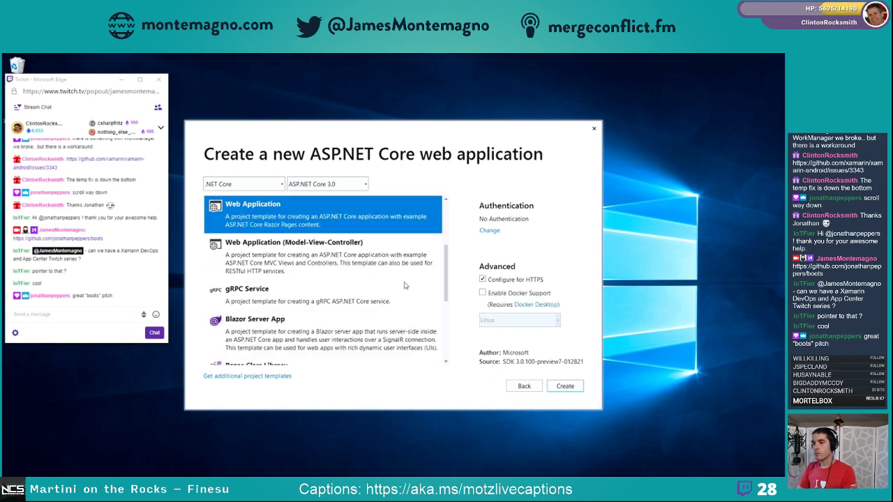
click(318, 334)
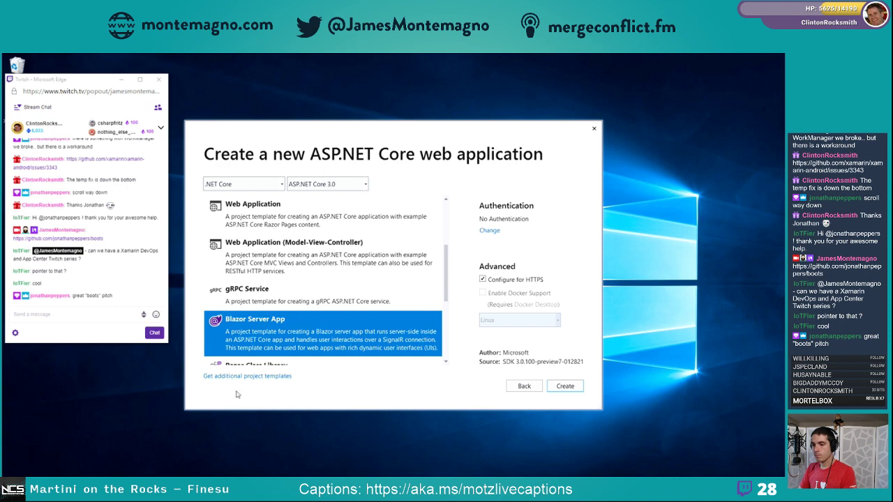
click(565, 386)
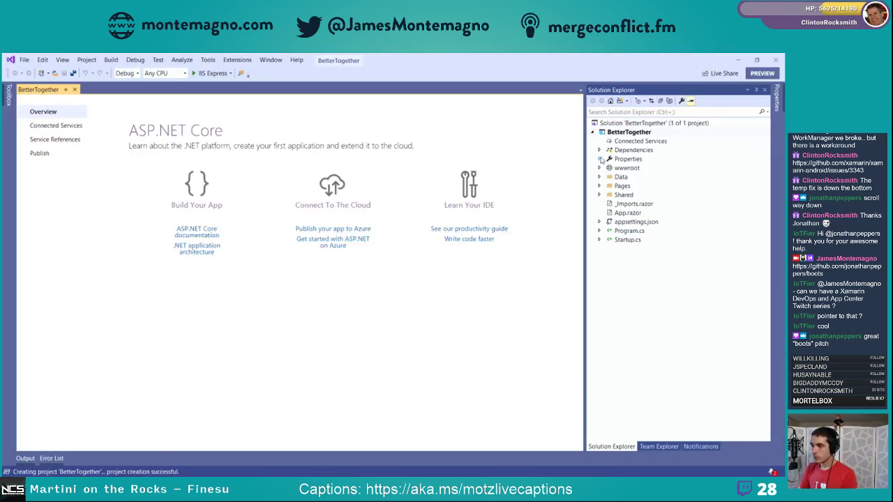
Widen the Solution Explorer, open WeatherForecast.cs from the Data folder, and examine its properties
drag(585, 151, 566, 154)
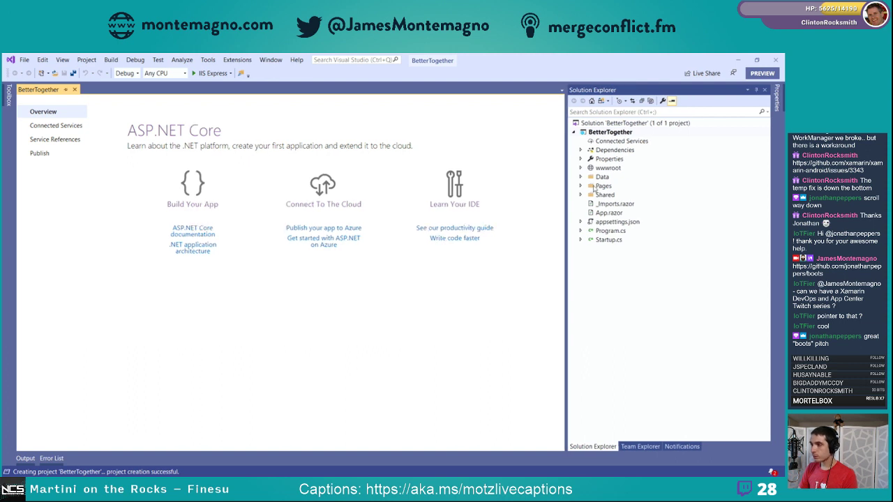
click(580, 178)
click(581, 184)
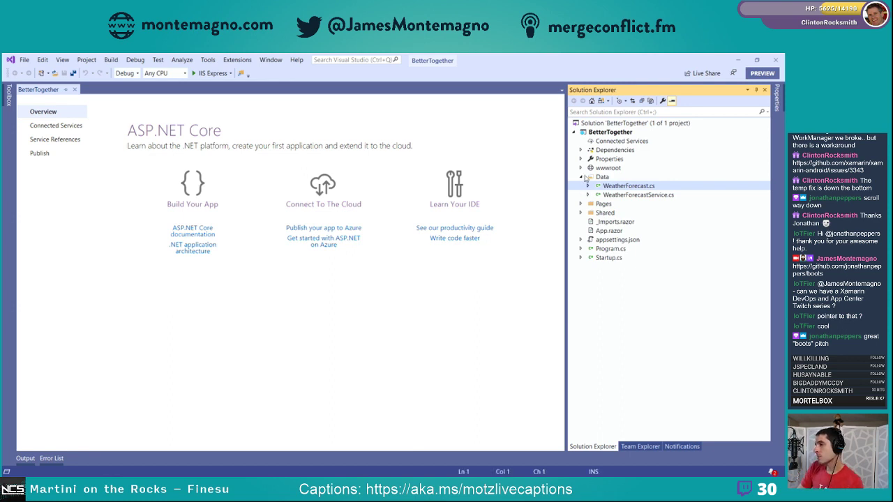
click(582, 178)
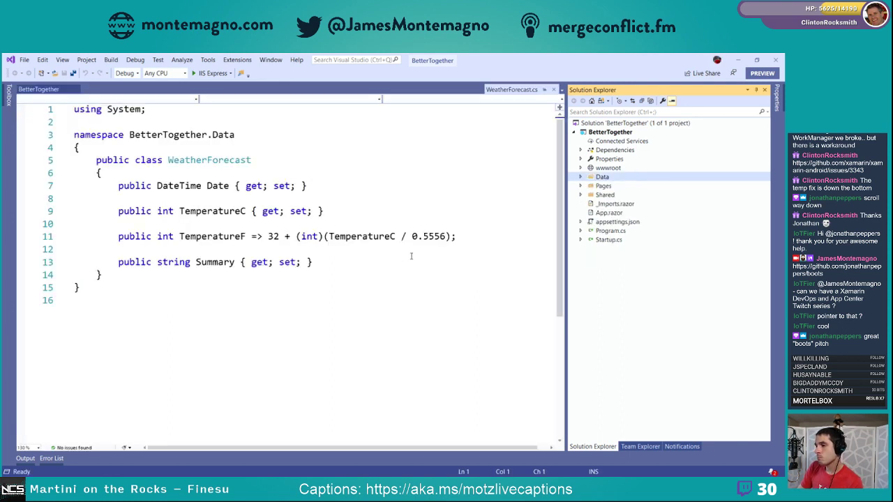
click(345, 300)
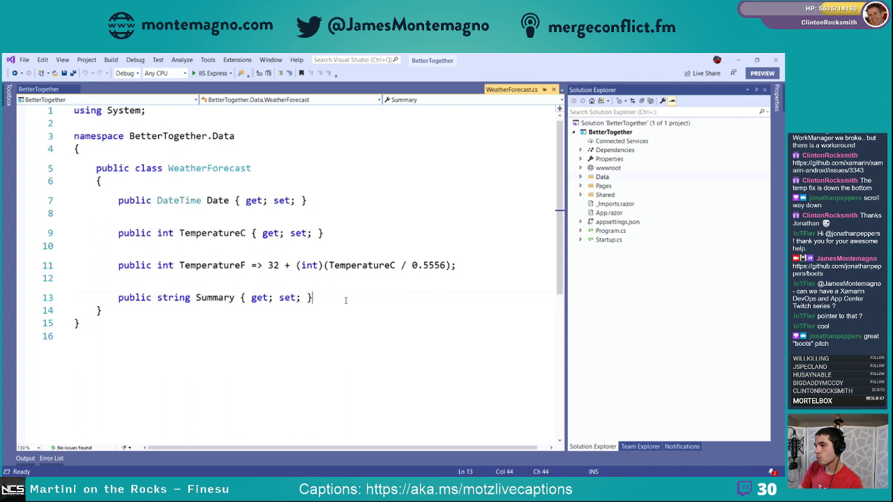
Look through the contents of the project's Data and Pages folders and collapse them again
click(580, 178)
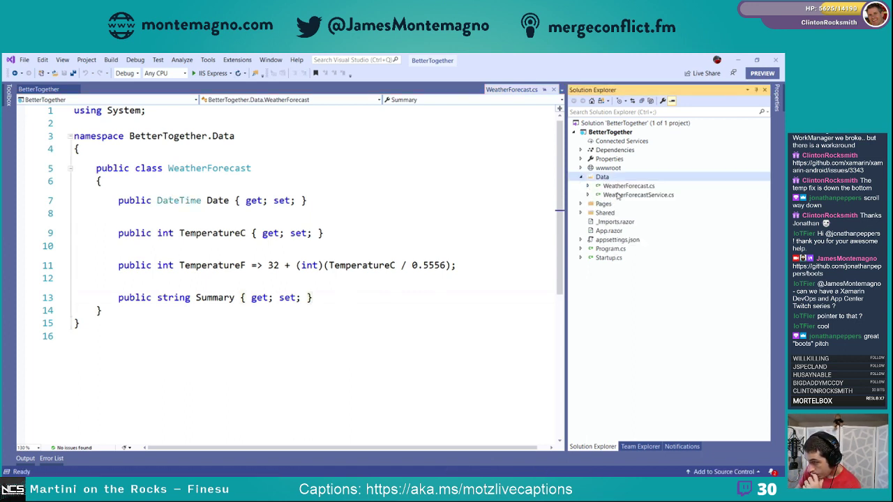
click(581, 204)
click(581, 205)
click(580, 178)
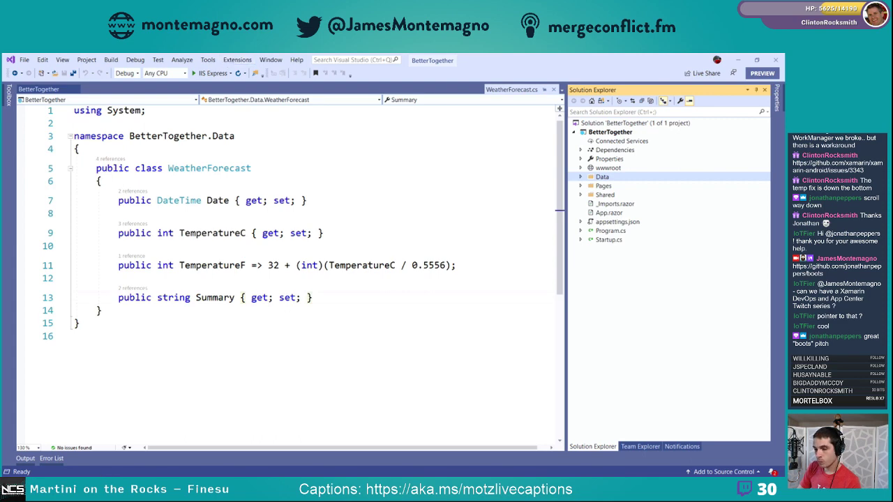
Switch to the Edge browser and search the web for "blazor templates" in a new tab
click(110, 422)
key(ctrl+t)
text(bl)
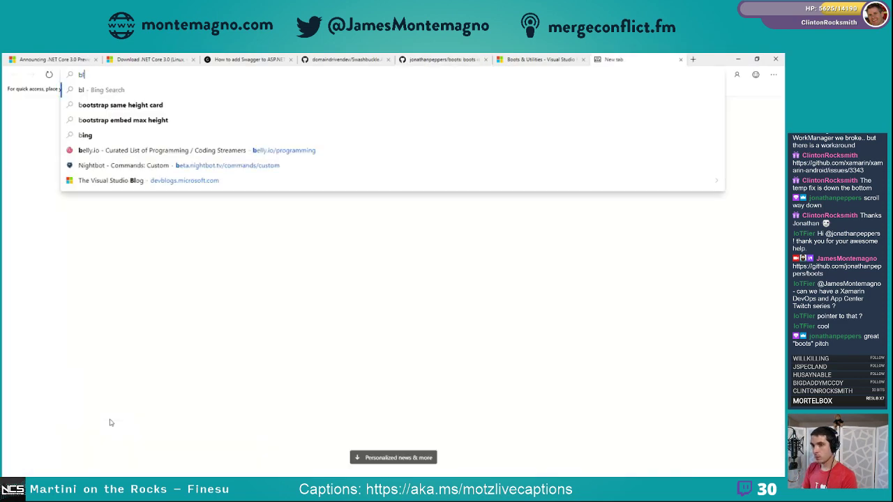
text(azor templates)
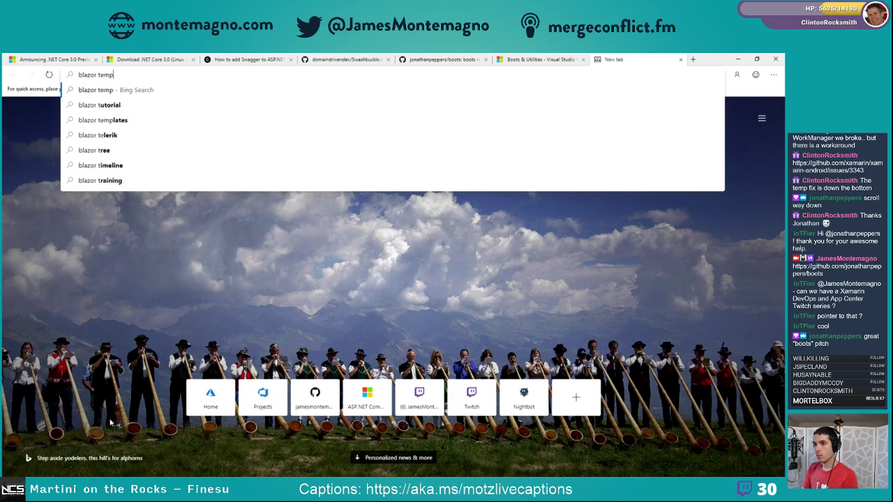
key(Return)
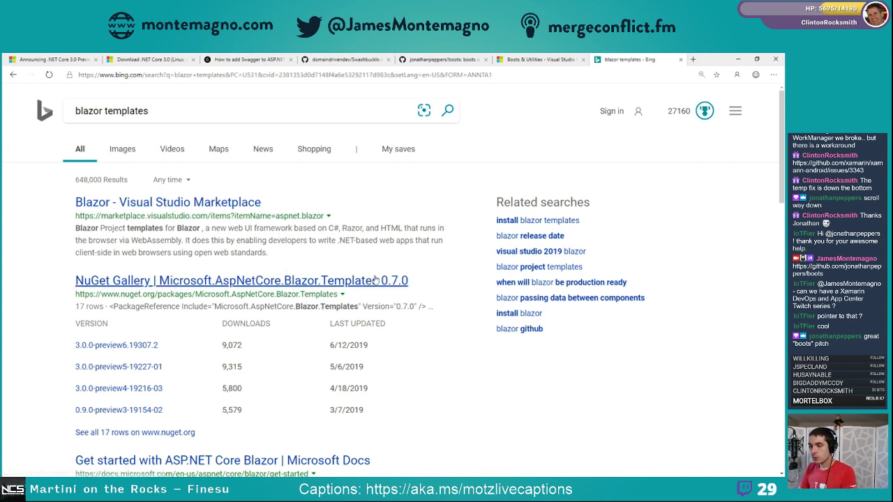
Open the Blazor Visual Studio Marketplace result in a new tab and read the note in its overview
right_click(210, 202)
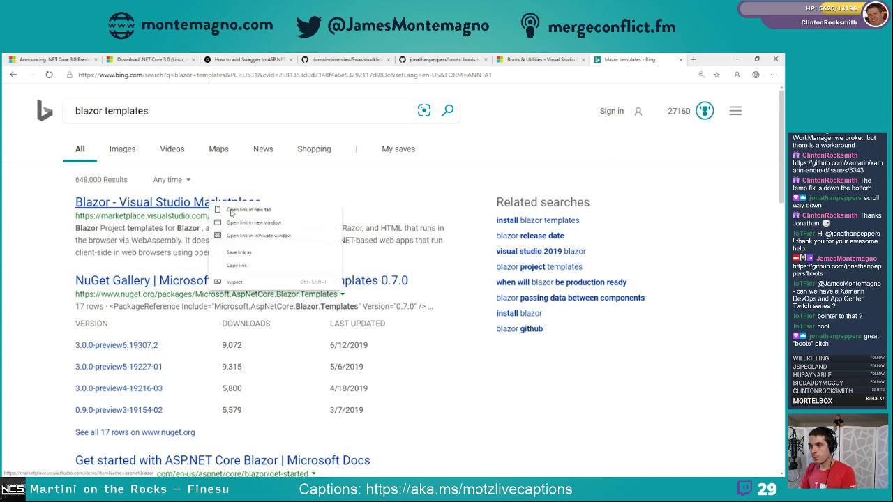
click(231, 211)
key(ctrl+Tab)
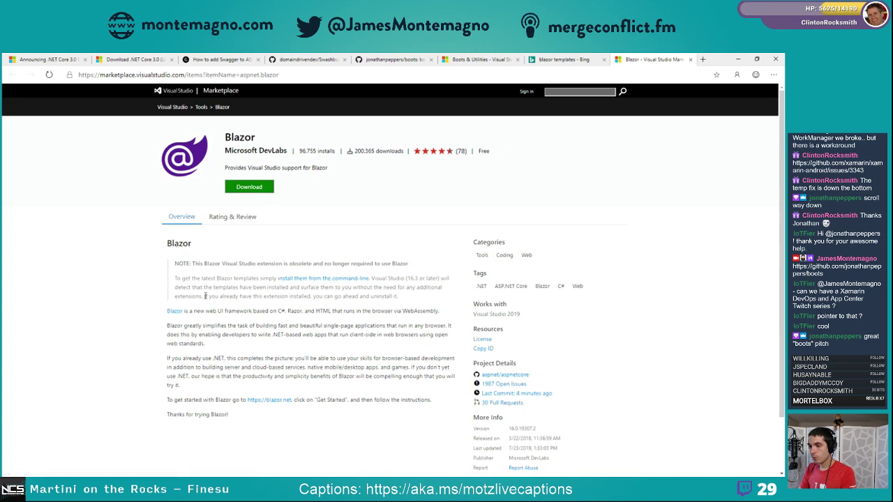
drag(205, 295, 285, 367)
click(299, 377)
Return to Visual Studio, search the online Marketplace extensions for "blazor", and schedule the Microsoft DevLabs Blazor extension for installation
mouse_move(112, 492)
click(112, 450)
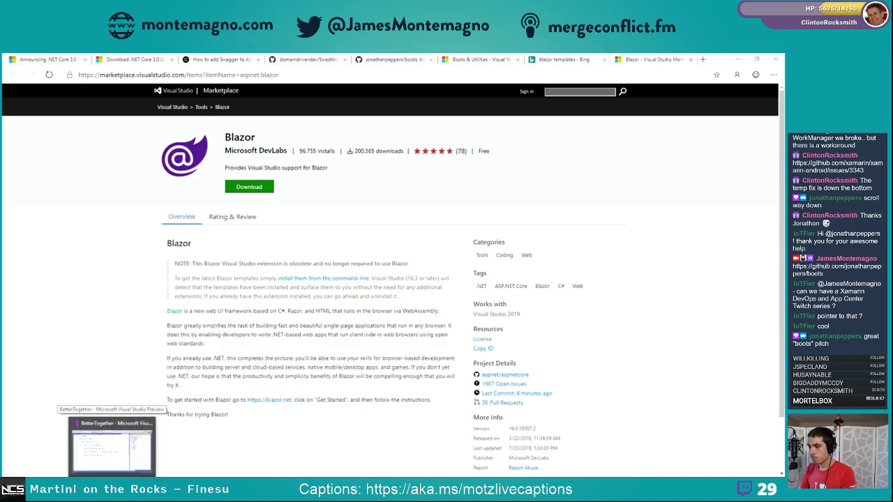
click(237, 60)
click(205, 70)
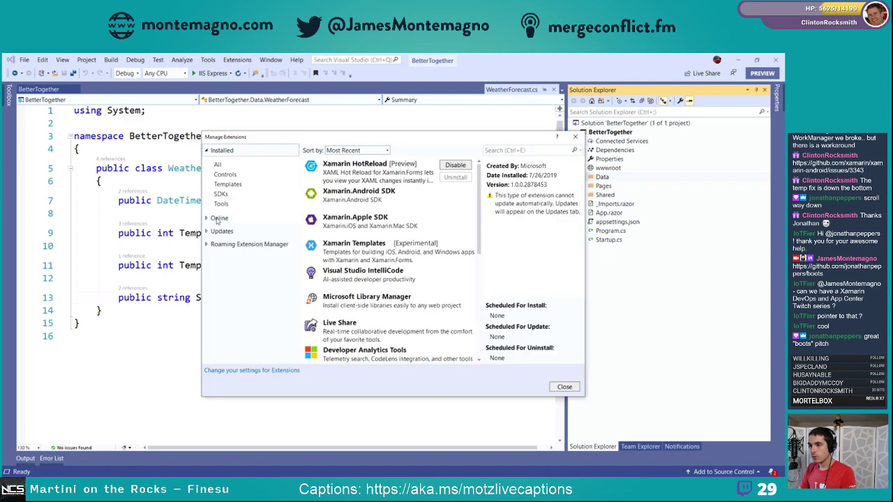
click(218, 218)
click(232, 180)
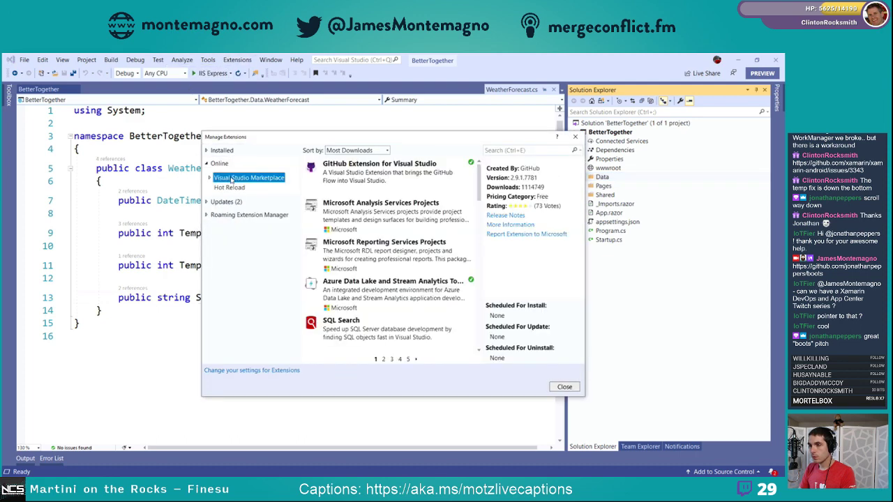
click(517, 148)
text(bla)
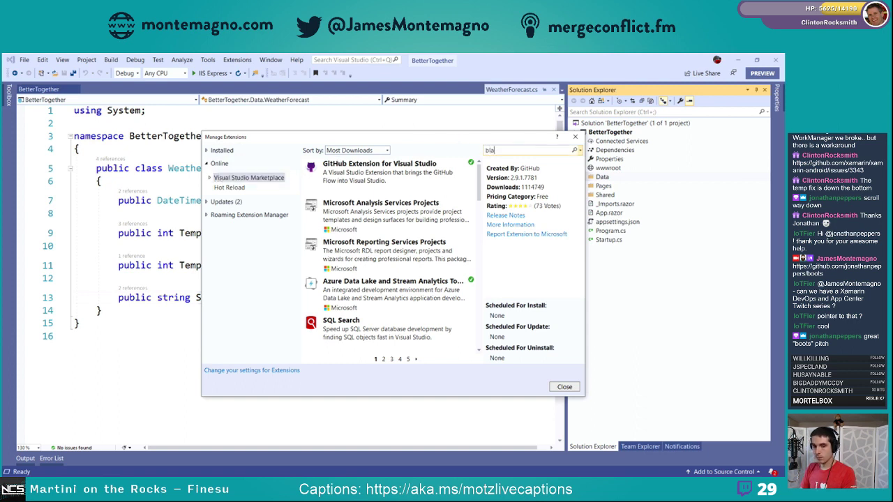
text(zor)
key(Return)
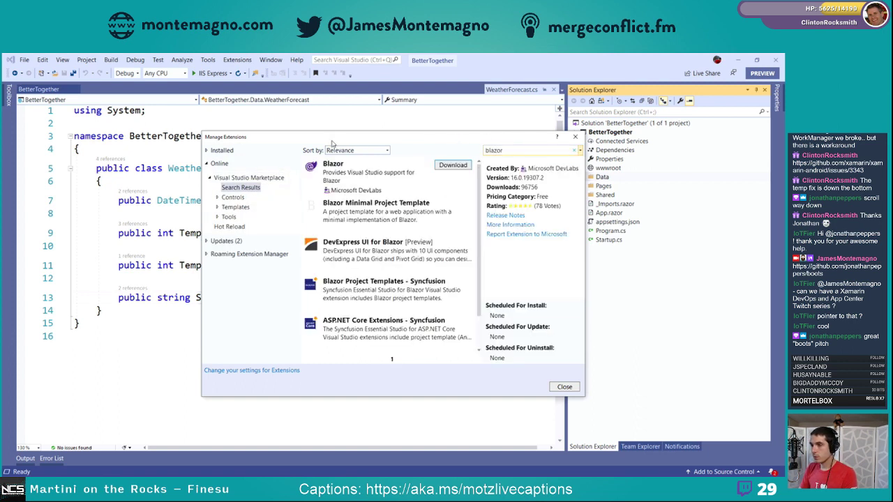
click(464, 166)
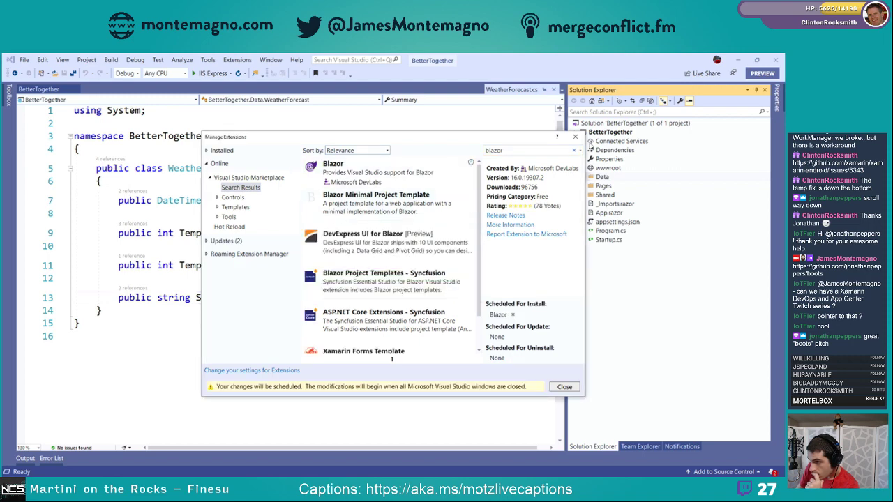
key(Escape)
Open the BetterTogether solution's folder in File Explorer and close Visual Studio
right_click(603, 124)
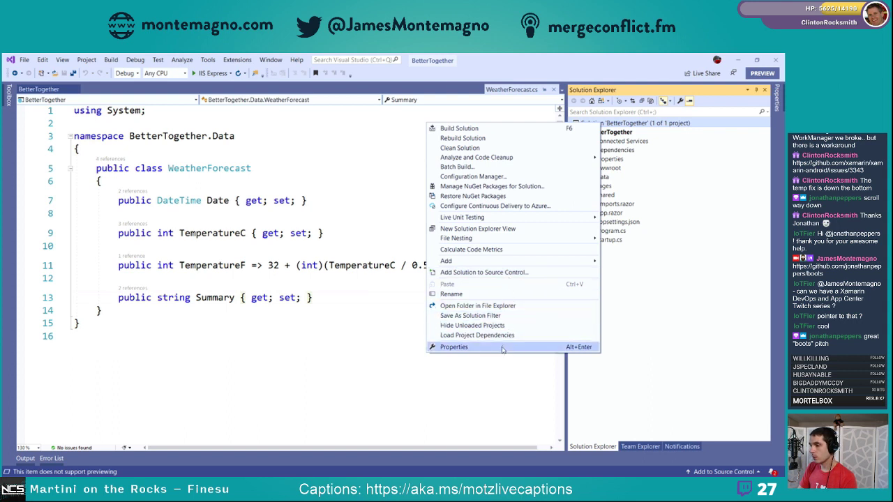
click(488, 306)
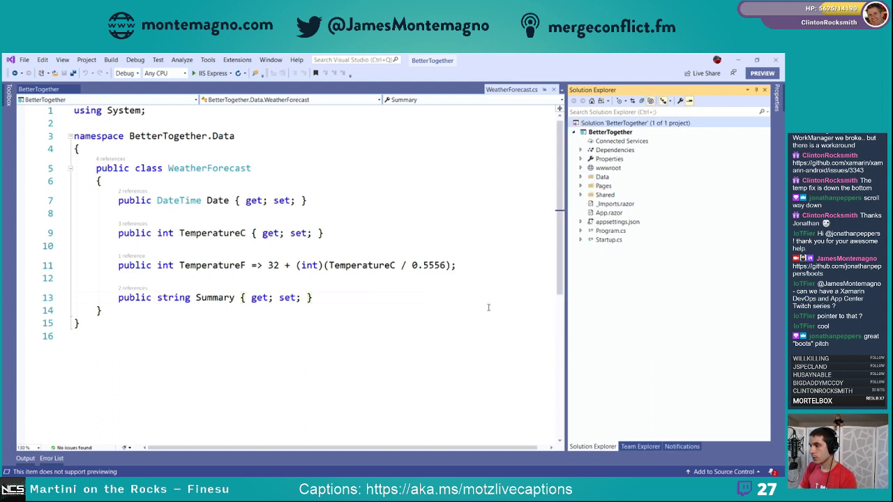
double_click(167, 199)
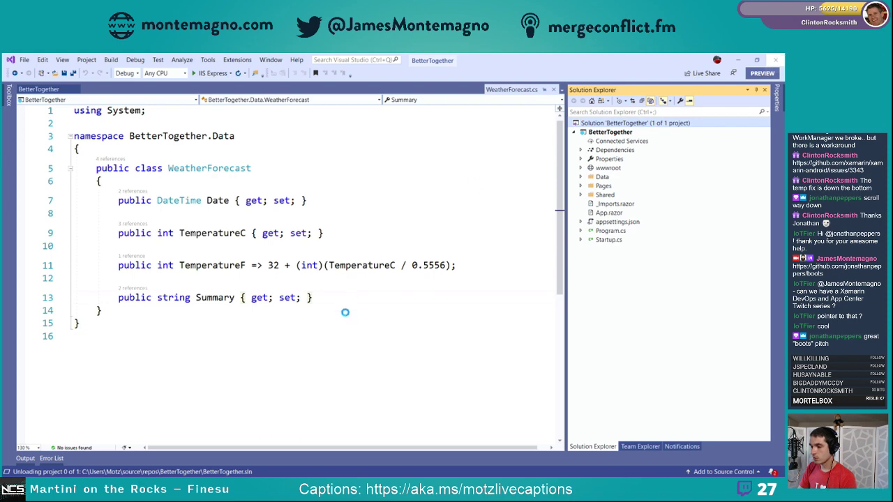
key(alt+Tab)
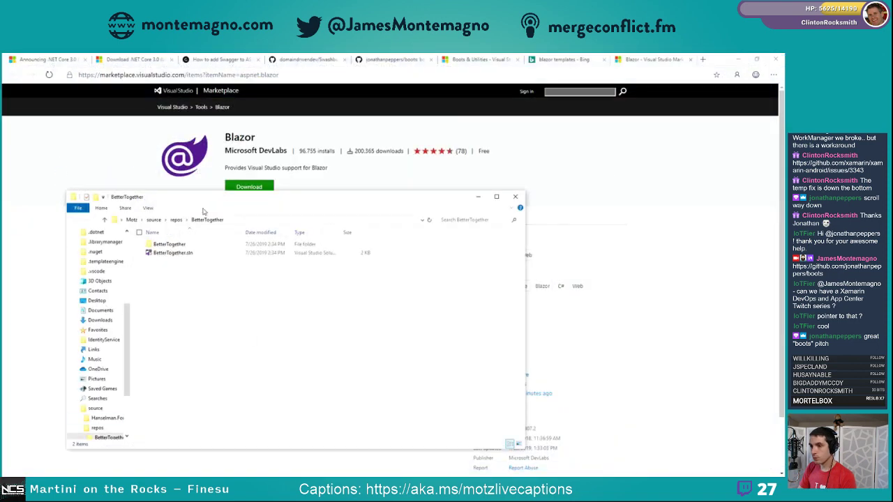
Go up to the repos folder and delete the BetterTogether folder
click(176, 220)
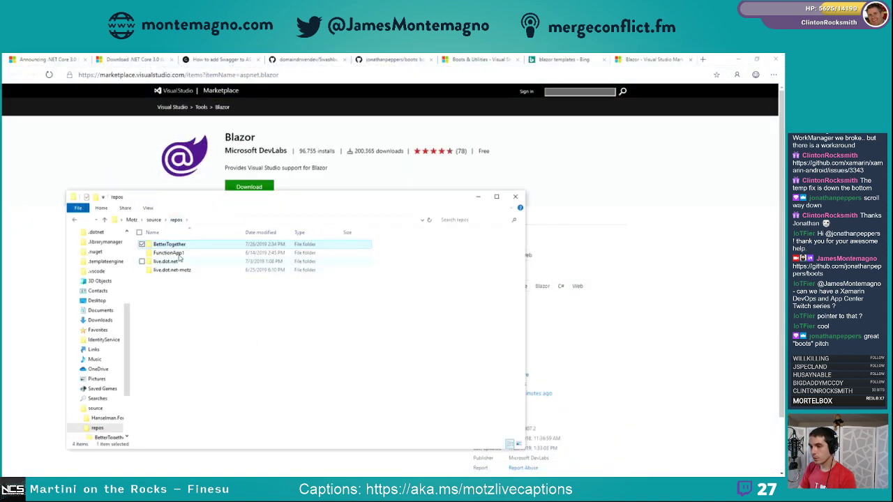
right_click(179, 246)
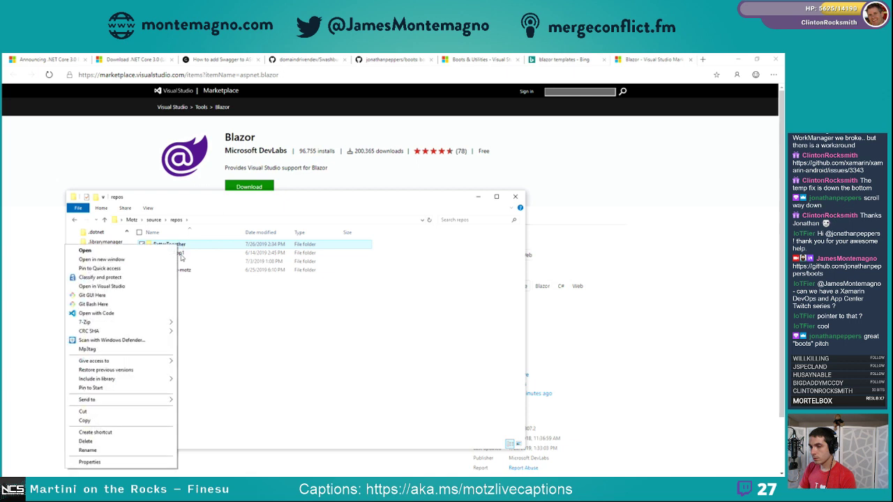
click(119, 440)
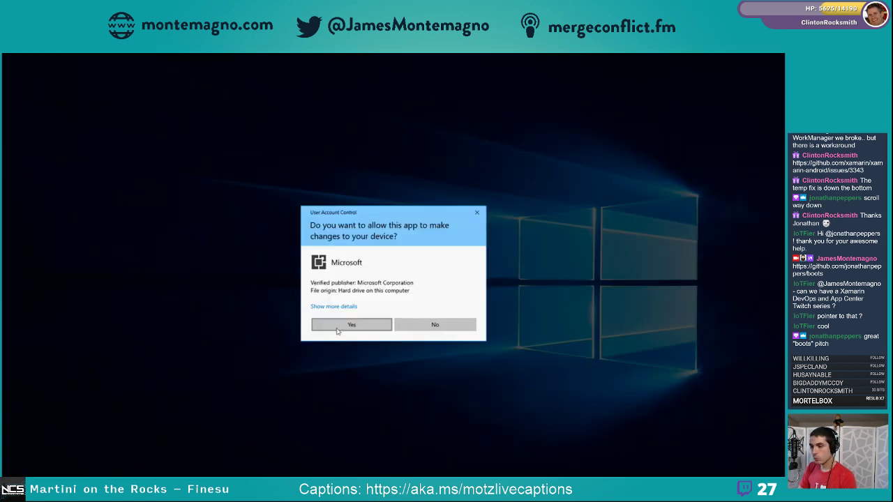
Allow the VSIX Installer to make changes and start installing the Blazor extension
click(320, 322)
click(662, 248)
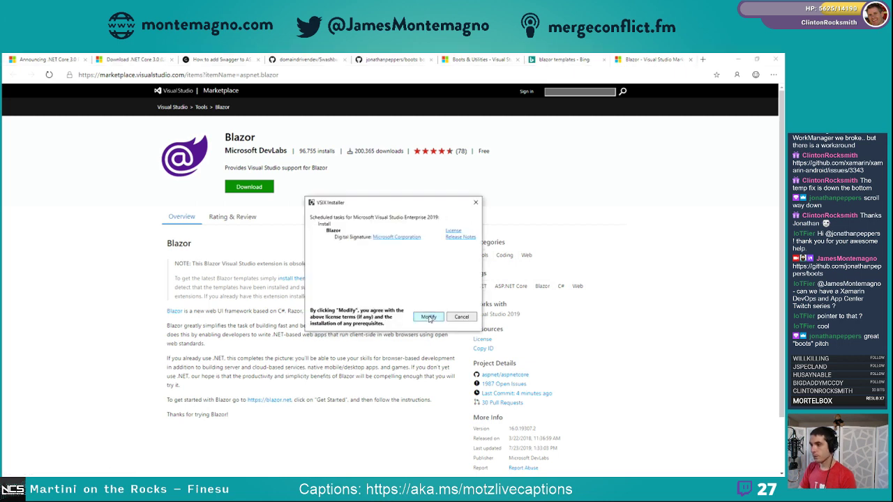
click(429, 317)
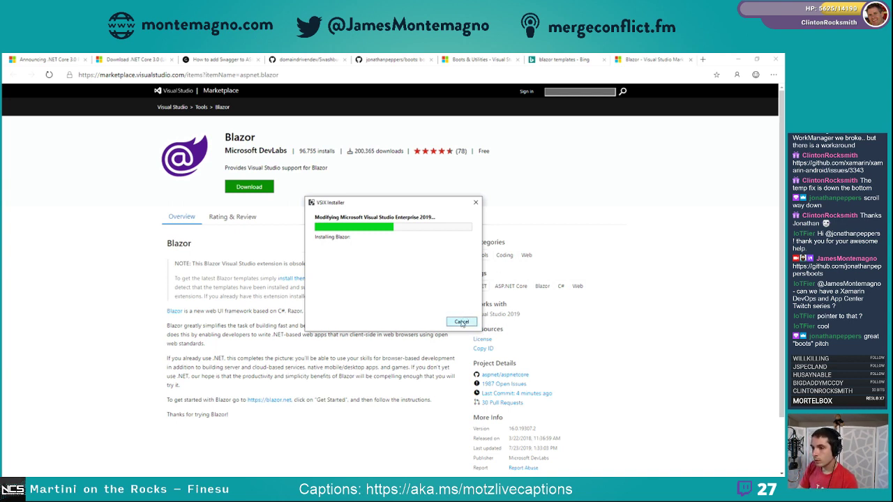
Open the Marketplace page's linked command-line install instructions in a new tab and copy the dotnet new command for the Blazor templates
click(259, 324)
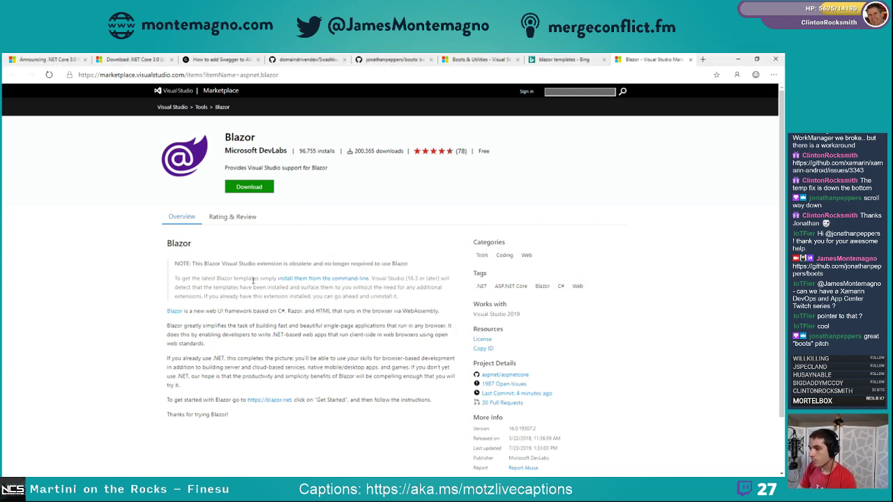
right_click(288, 279)
click(327, 285)
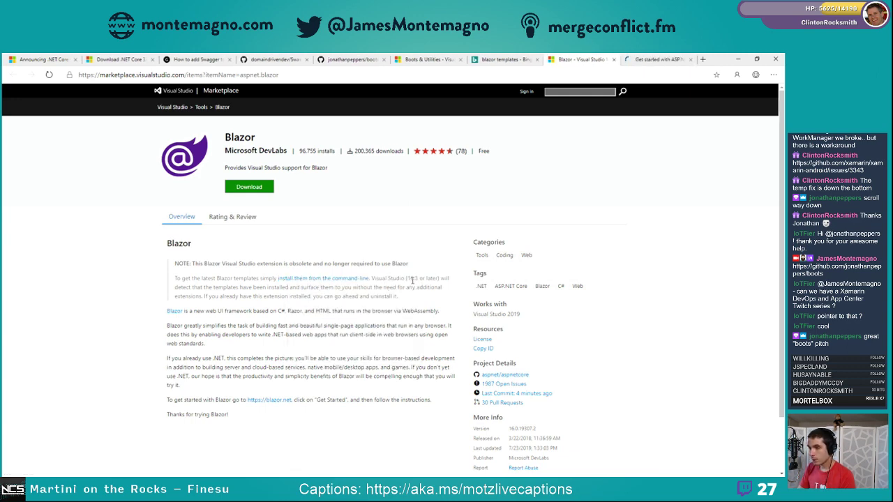
click(649, 59)
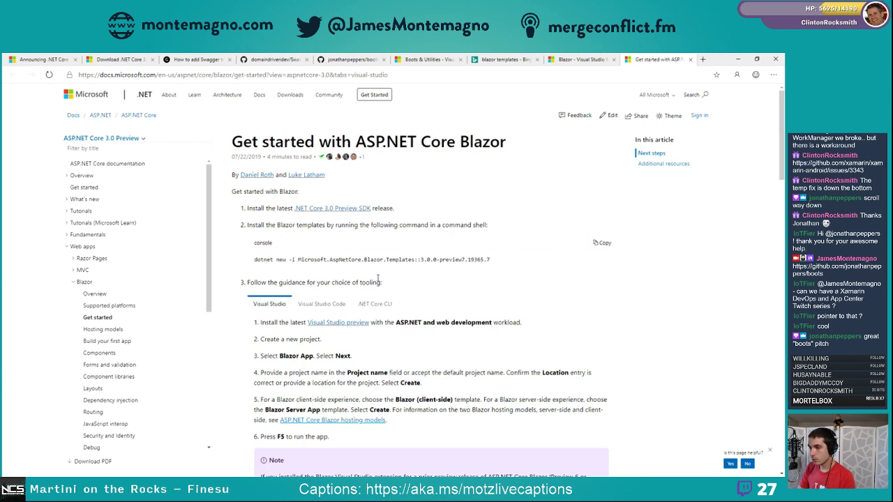
drag(508, 263, 256, 263)
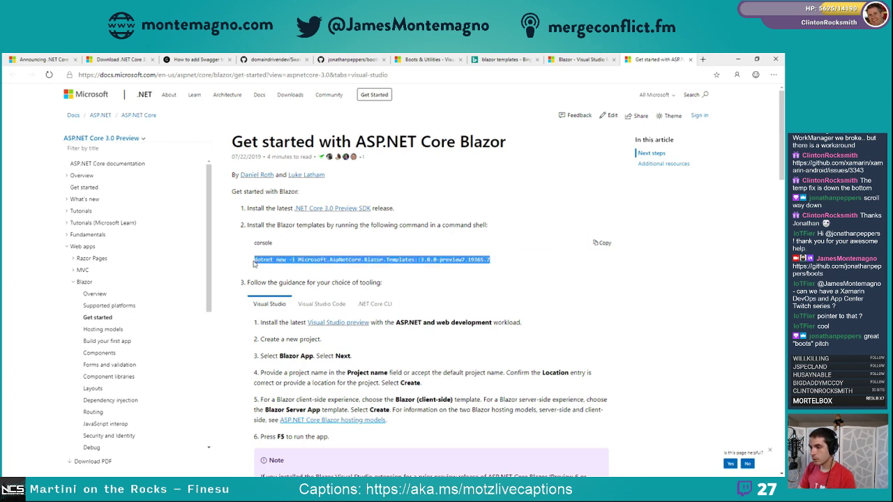
key(ctrl+c)
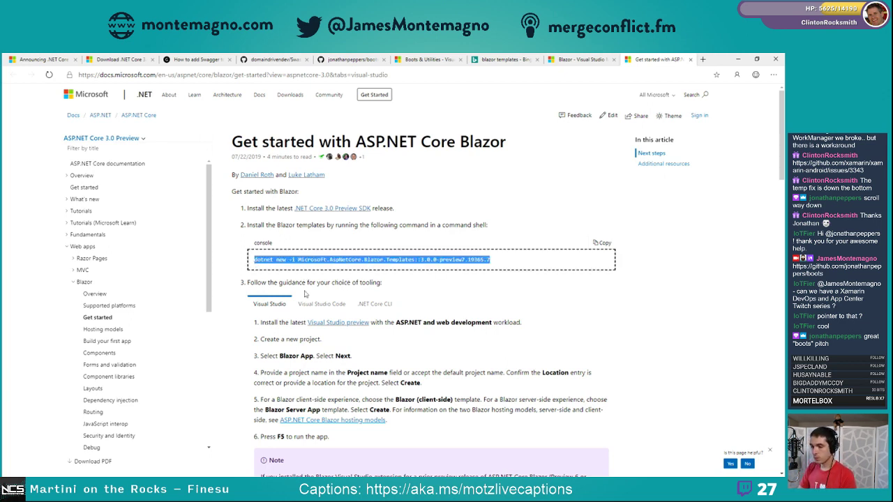
Search Windows for a command prompt and launch Developer Command Prompt for VS 2019
key(super)
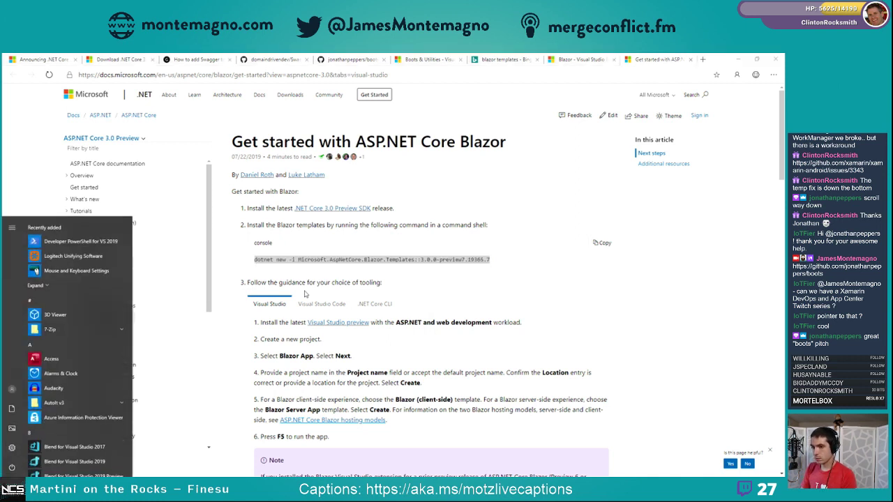
text(visual Studio Installer)
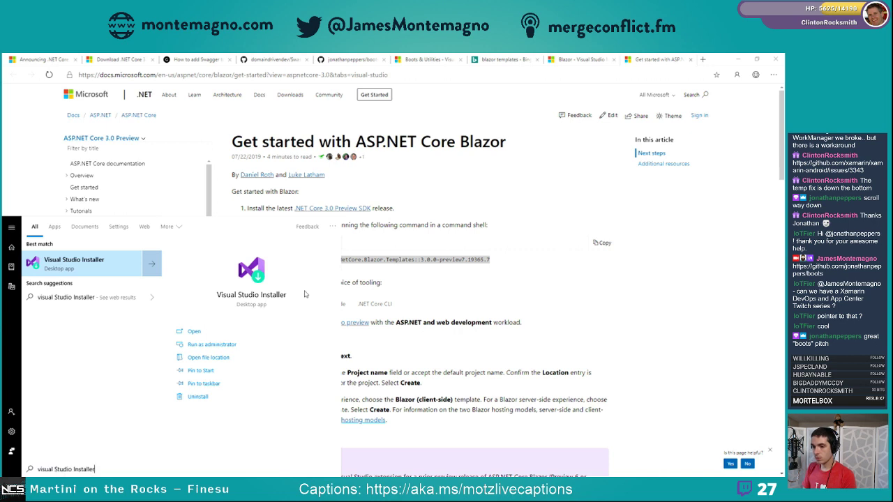
key(ctrl+a)
text(visual studio c)
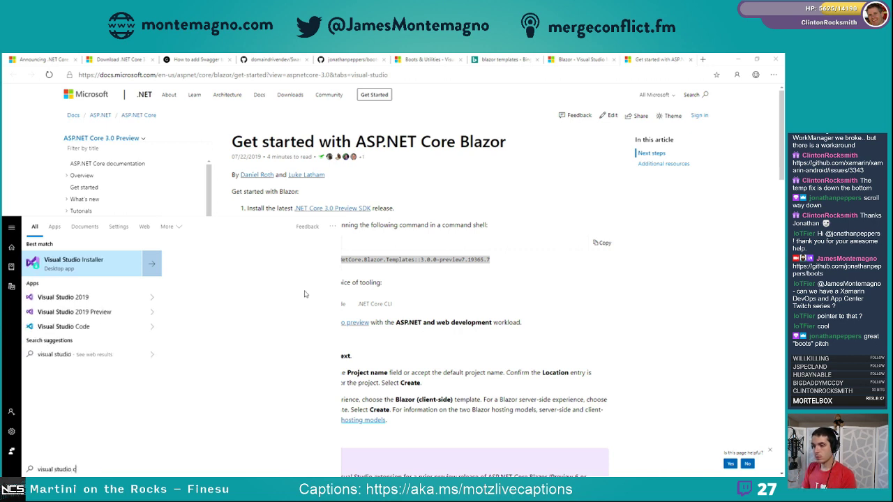
text(ommand)
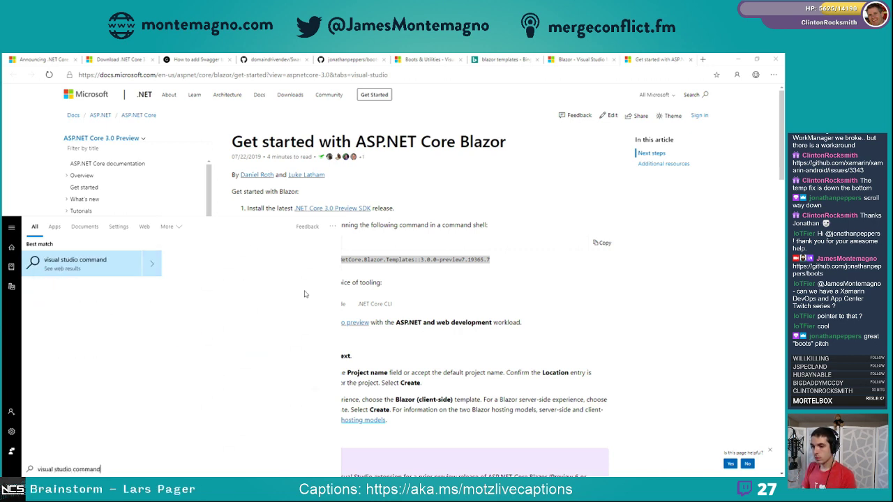
key(ctrl+a)
text(command)
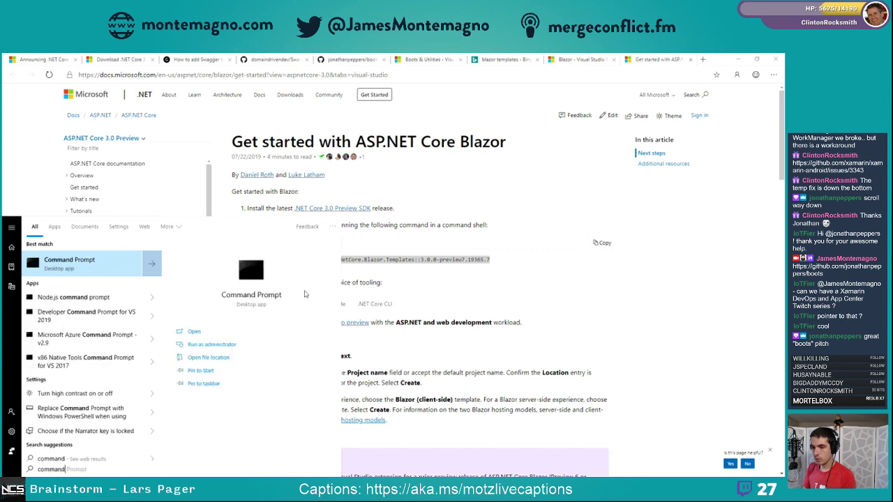
key(Down)
key(Down)
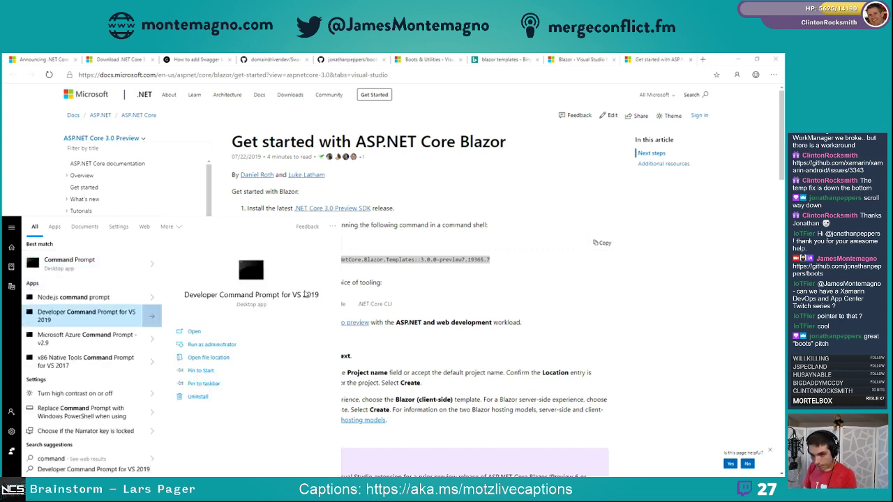
click(304, 294)
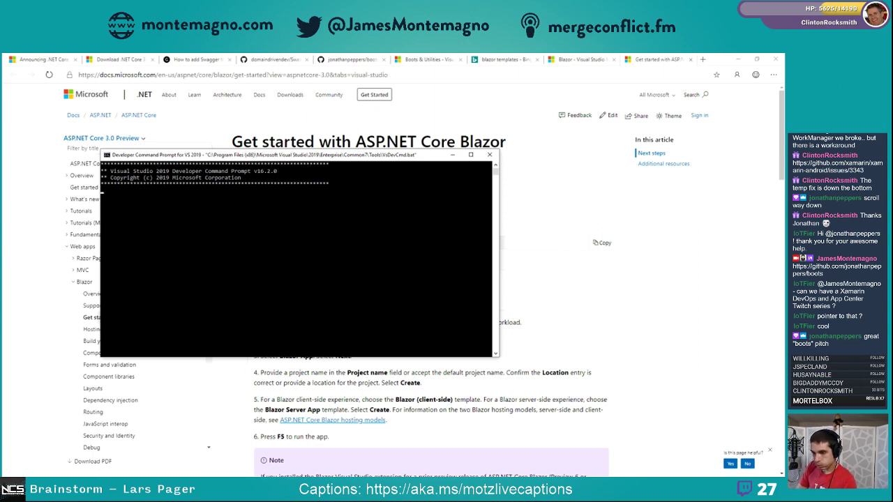
Cancel the Blazor extension installation and run dotnet new -i Microsoft.AspNetCore.Blazor.Templates::3.0.0-preview7.19365.7 in the command prompt
key(ctrl+v)
key(Return)
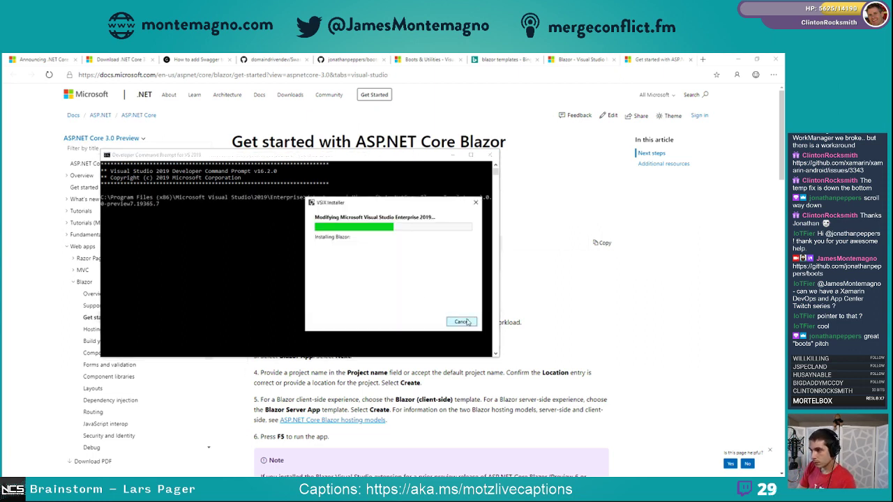
click(467, 322)
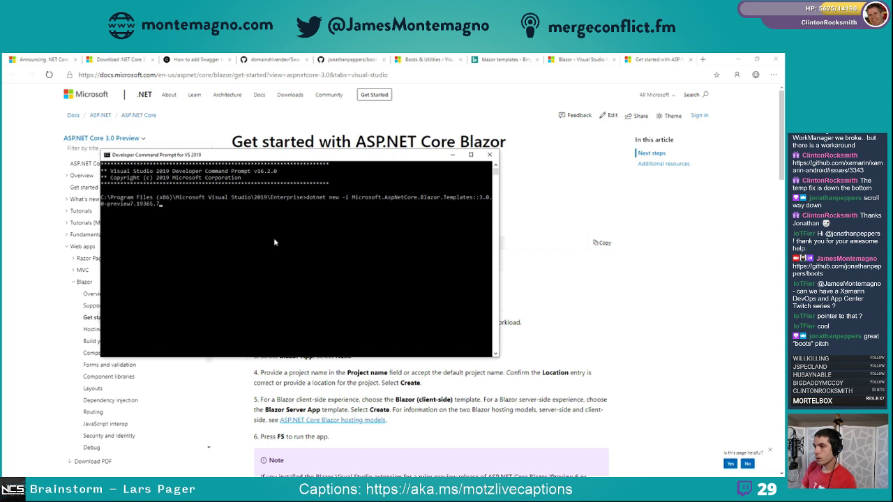
key(Return)
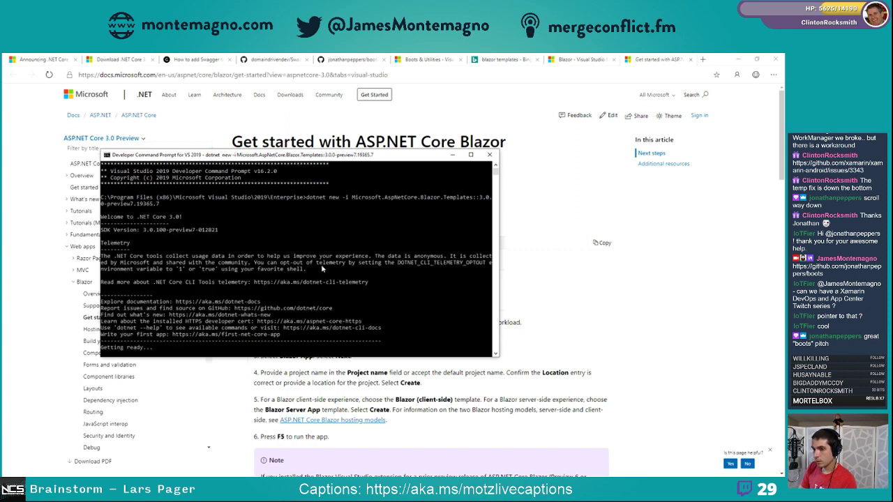
Read the Visual Studio steps and sample code in the Get started with ASP.NET Core Blazor article, and examine the command prompt's template list
click(681, 259)
scroll(323, 312, down, 3)
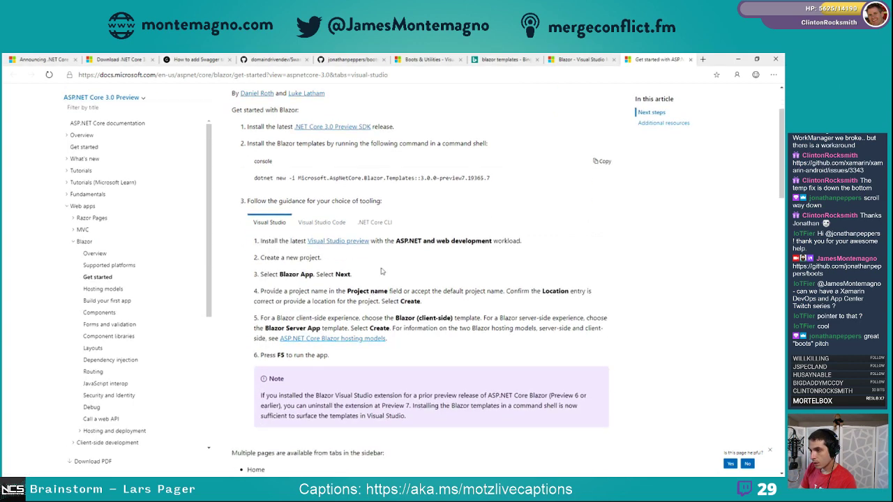
scroll(344, 262, down, 7)
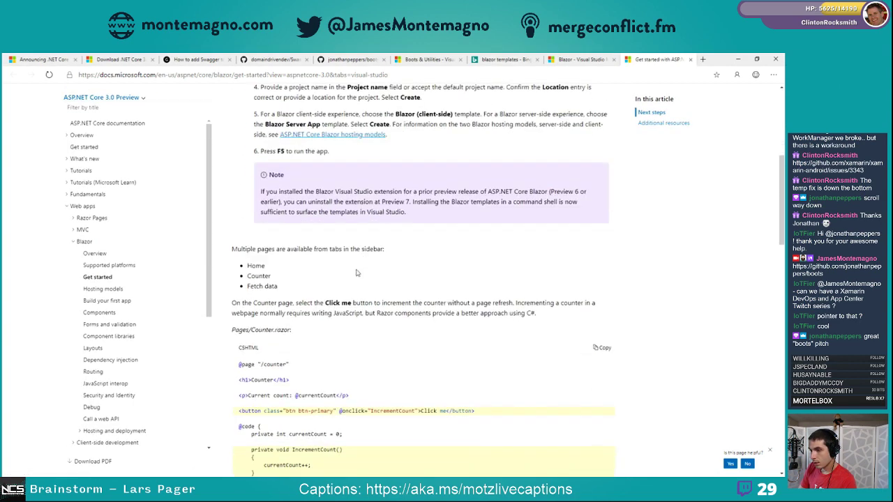
scroll(383, 355, down, 6)
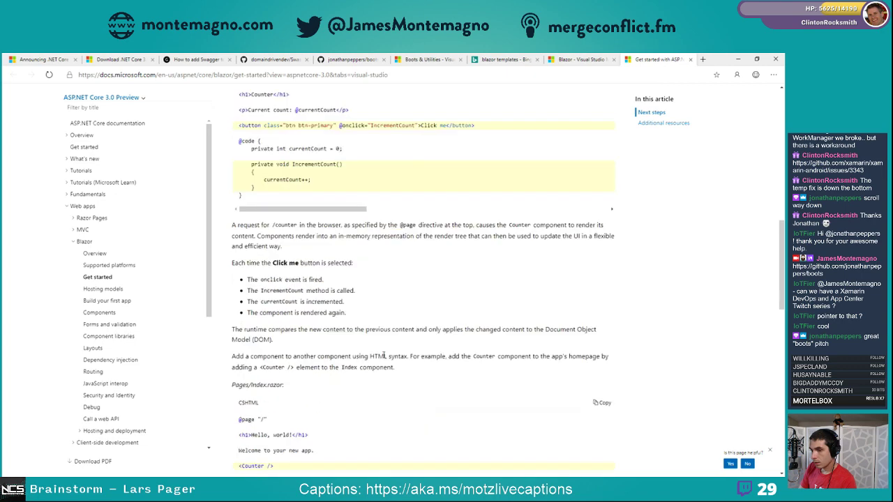
scroll(379, 351, up, 12)
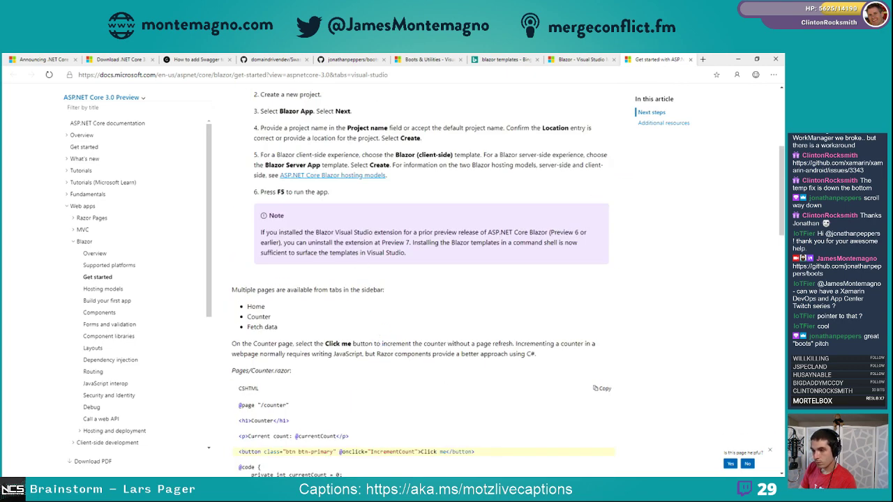
key(alt+Tab)
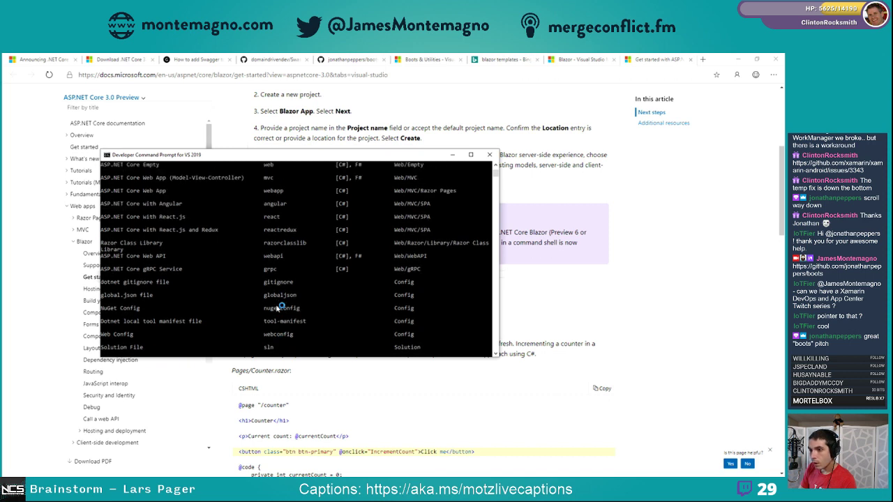
scroll(205, 201, up, 2)
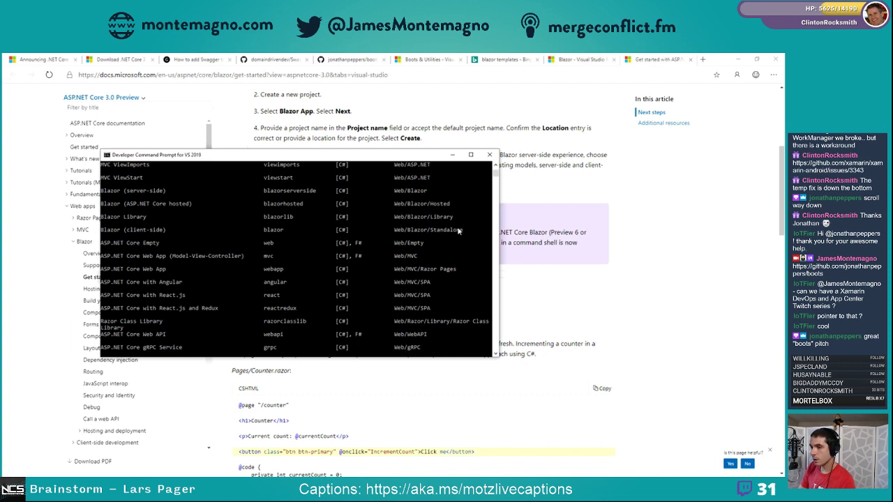
scroll(219, 235, up, 1)
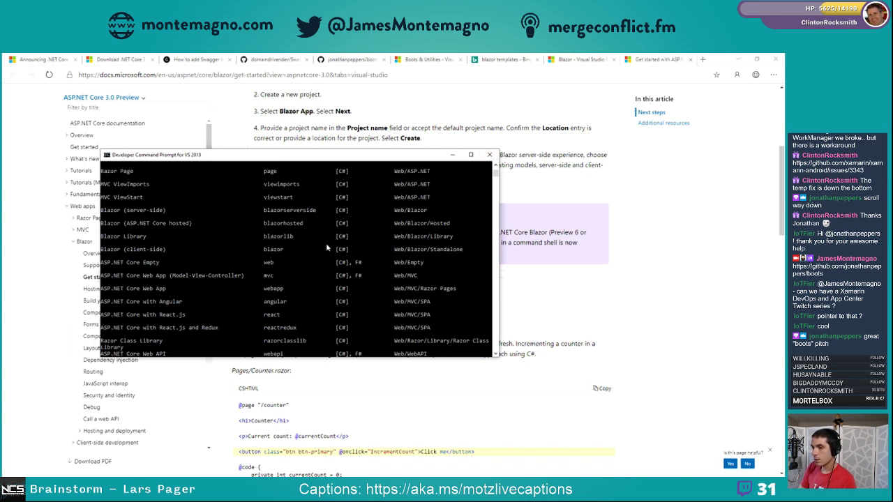
scroll(273, 309, down, 2)
scroll(272, 309, up, 3)
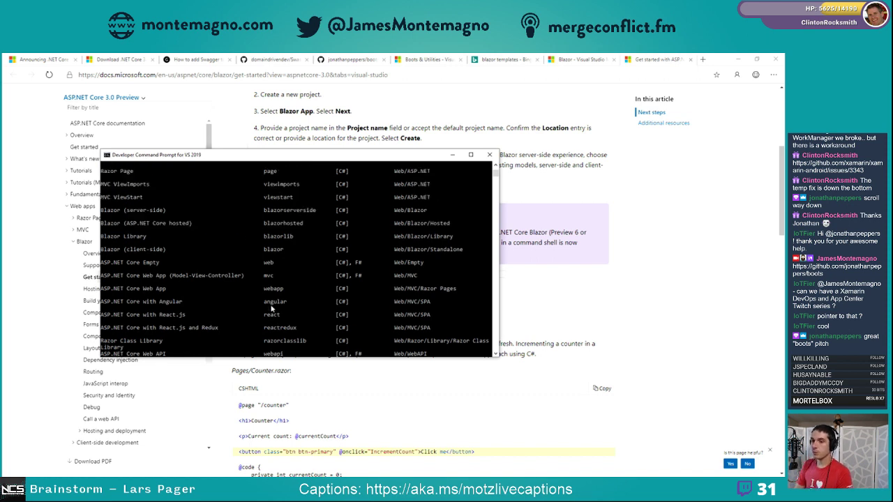
Open Task Manager and end the VSIXInstaller.exe task, including the VSIXInstaller.exe (32 bit) process inside its group
click(48, 245)
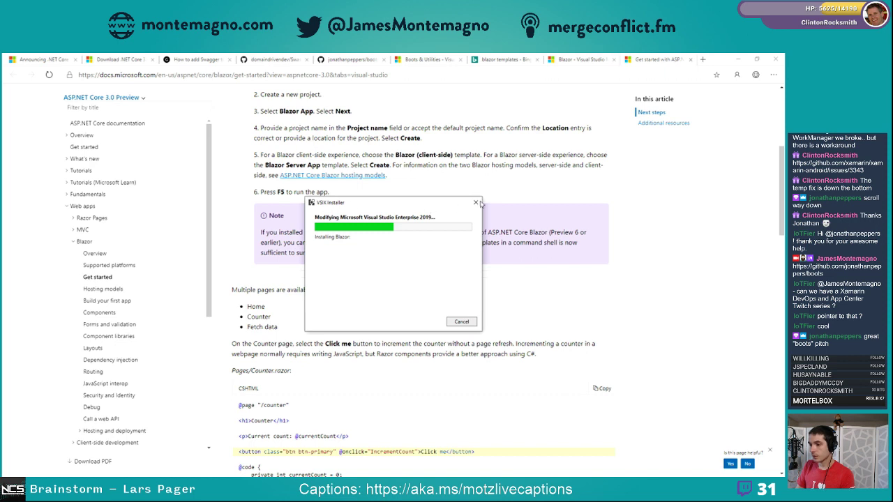
right_click(303, 478)
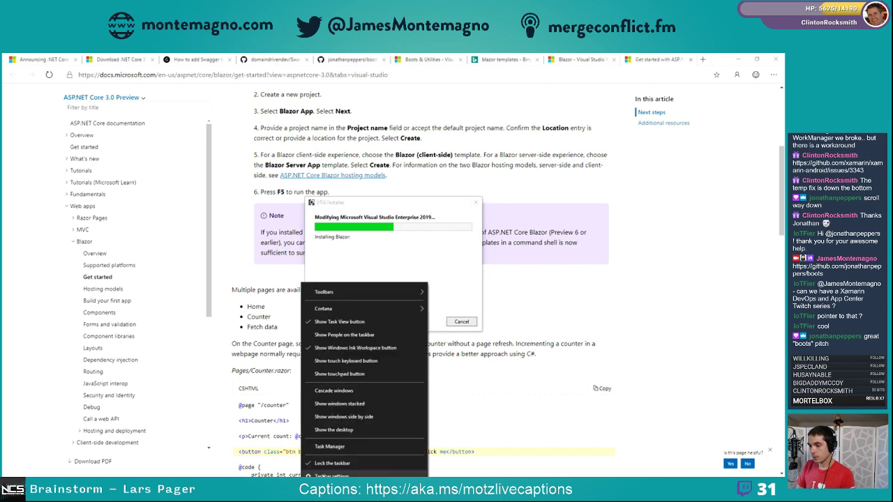
click(334, 445)
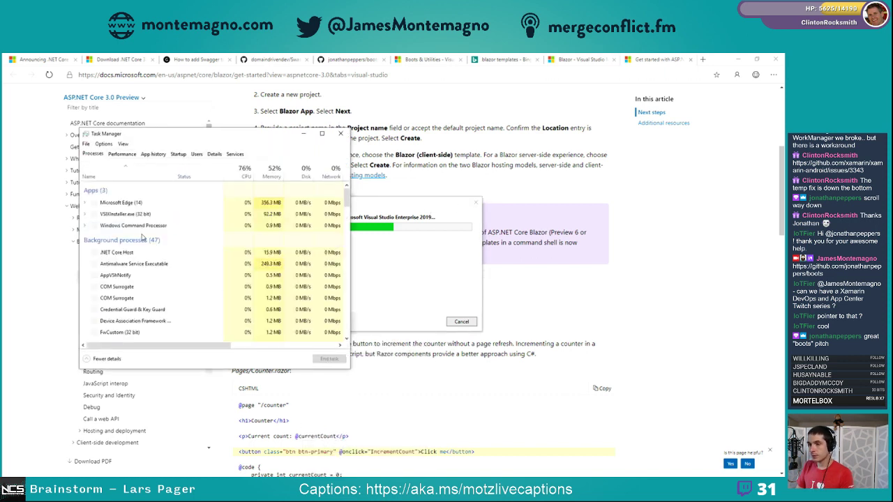
click(121, 212)
right_click(130, 213)
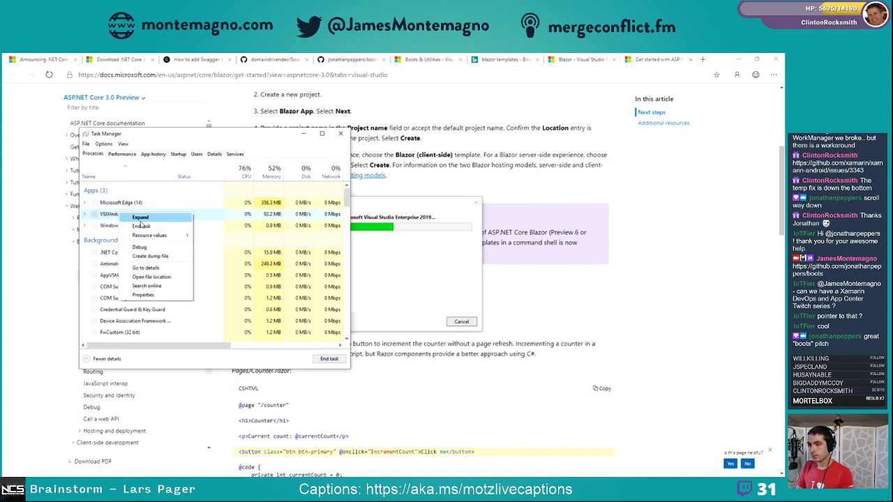
click(142, 227)
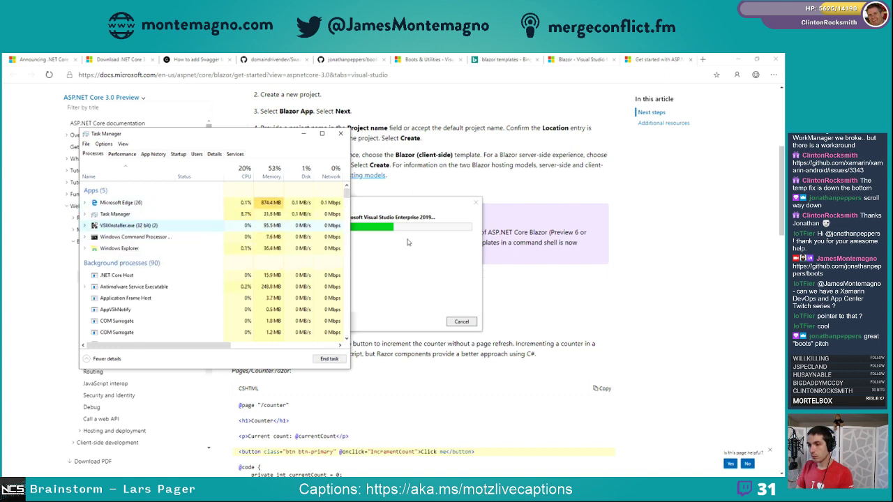
click(84, 226)
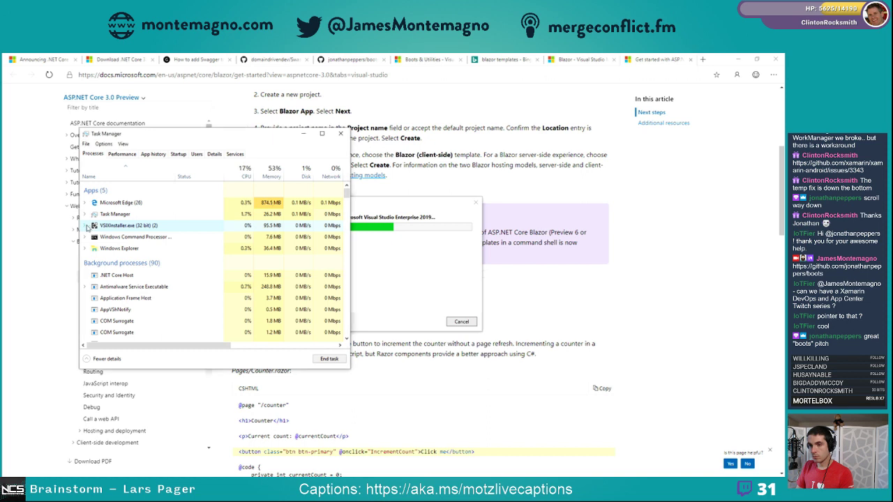
click(85, 225)
click(111, 244)
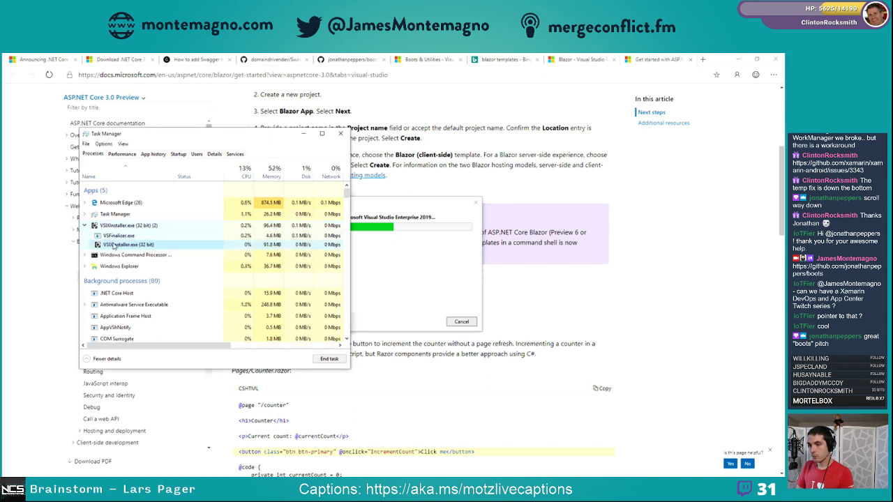
right_click(124, 245)
click(135, 248)
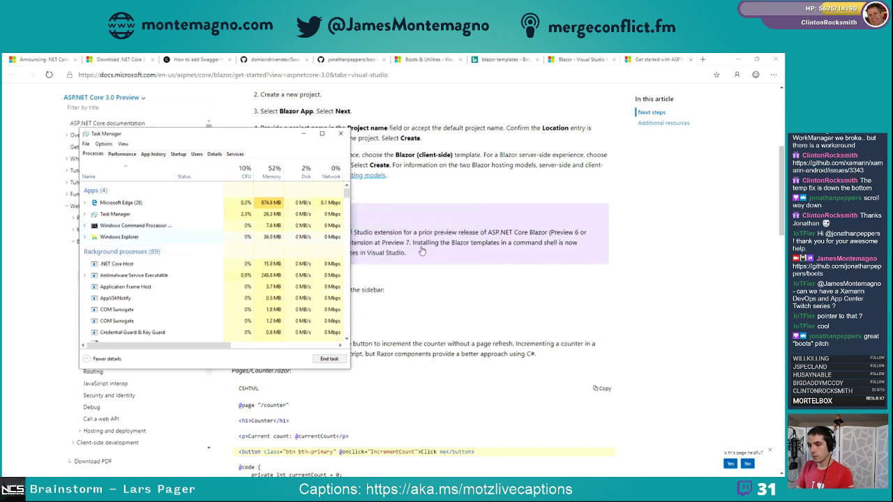
Reread the Blazor extension's Marketplace overview on getting the latest templates, and minimize the browser
click(648, 122)
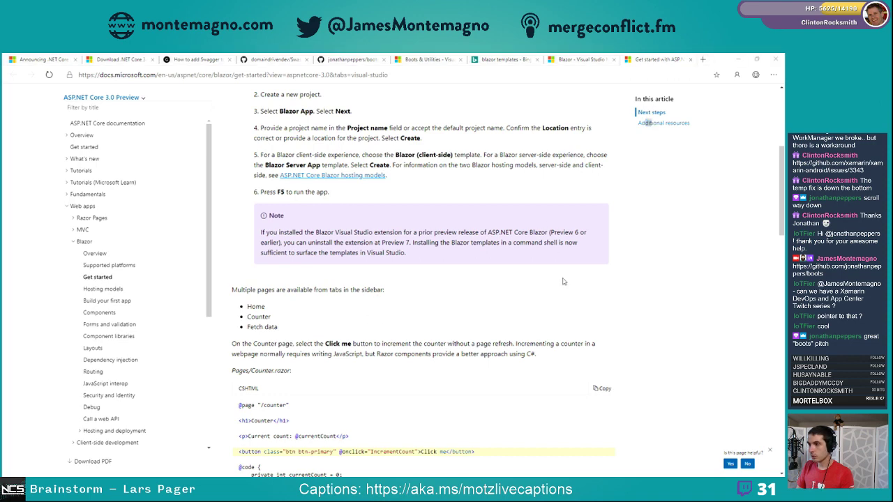
scroll(564, 281, up, 3)
click(579, 59)
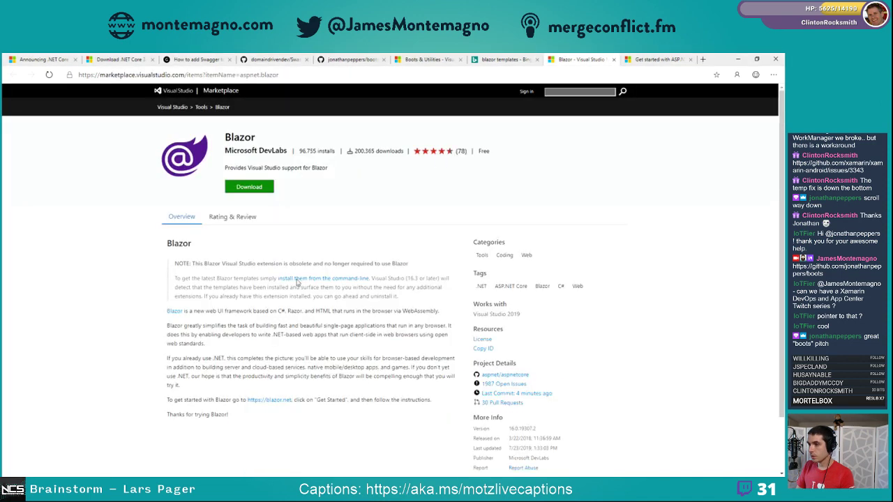
scroll(394, 265, down, 1)
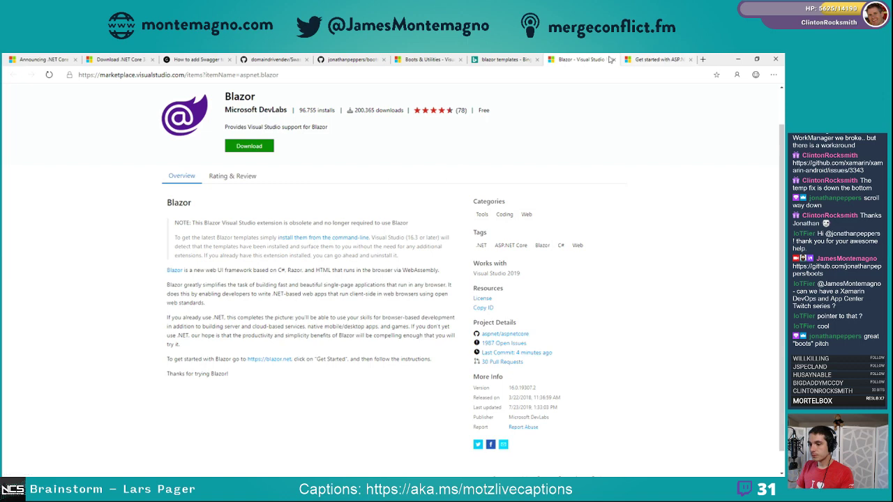
click(738, 60)
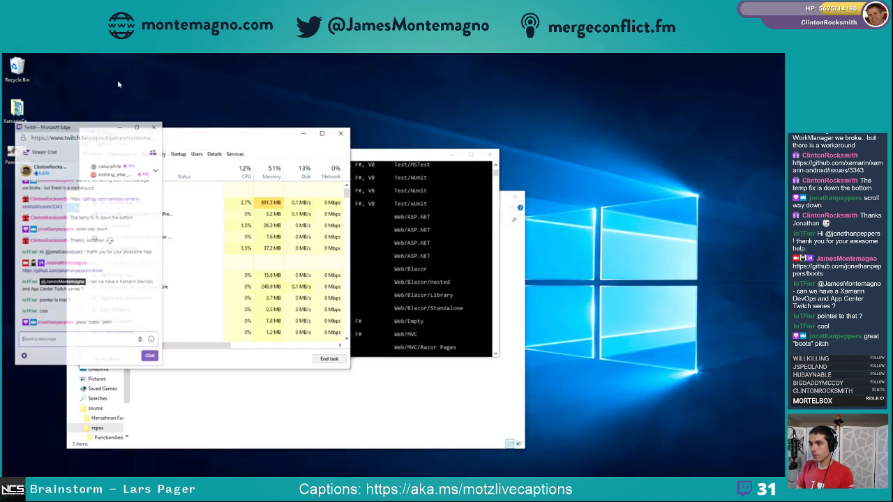
Run dotnet new --list in the Developer Command Prompt and examine the Blazor entries among the installed templates
drag(389, 159, 484, 134)
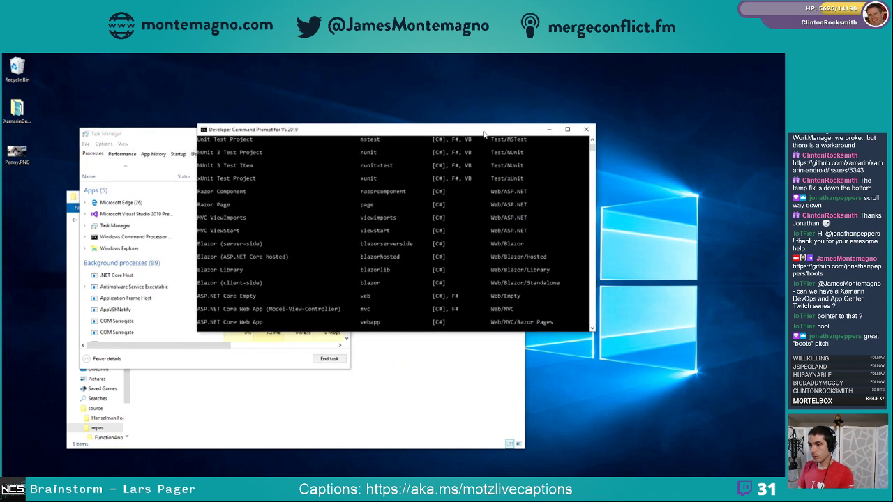
text(dotnet n)
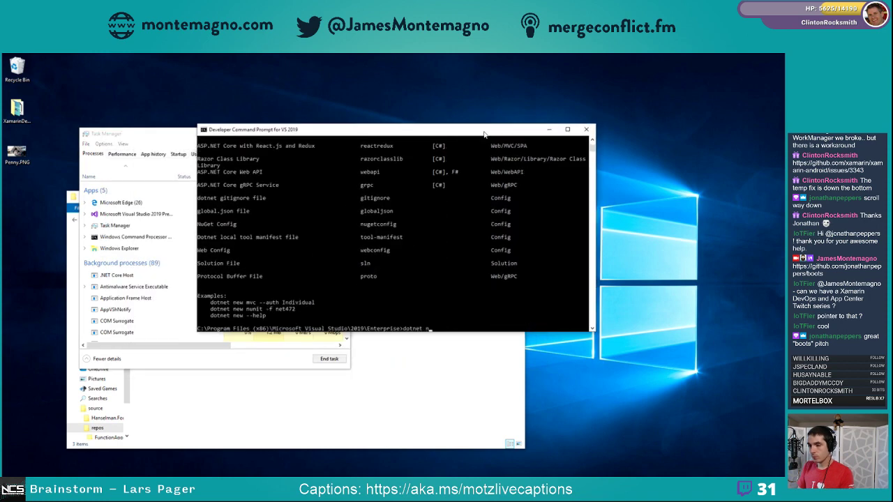
text(ew --list)
key(Return)
scroll(345, 227, up, 3)
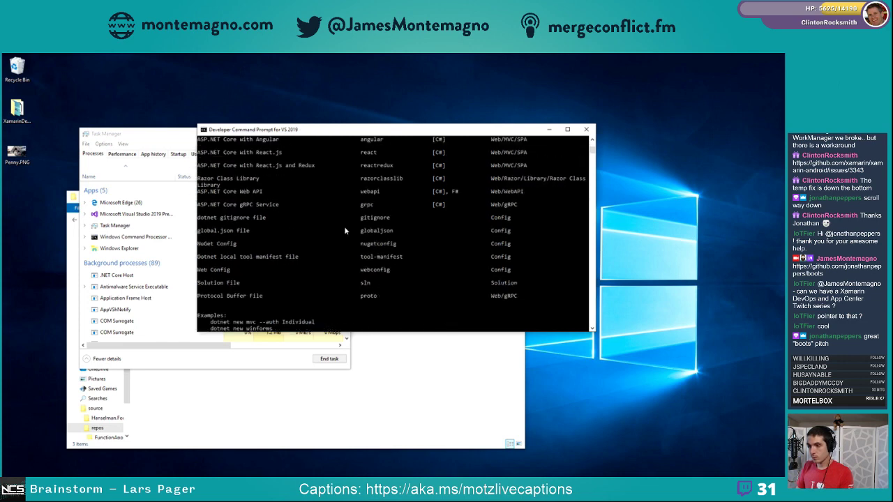
scroll(344, 230, up, 3)
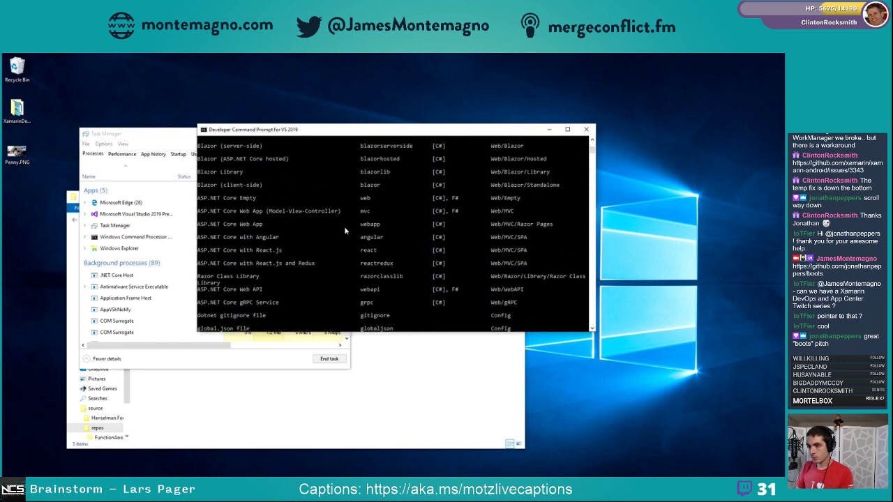
drag(201, 184, 454, 242)
click(456, 244)
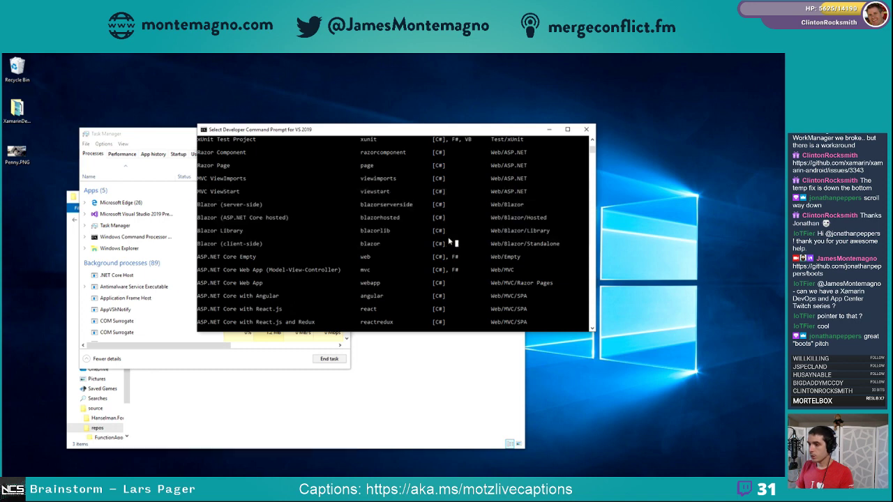
drag(556, 245, 293, 221)
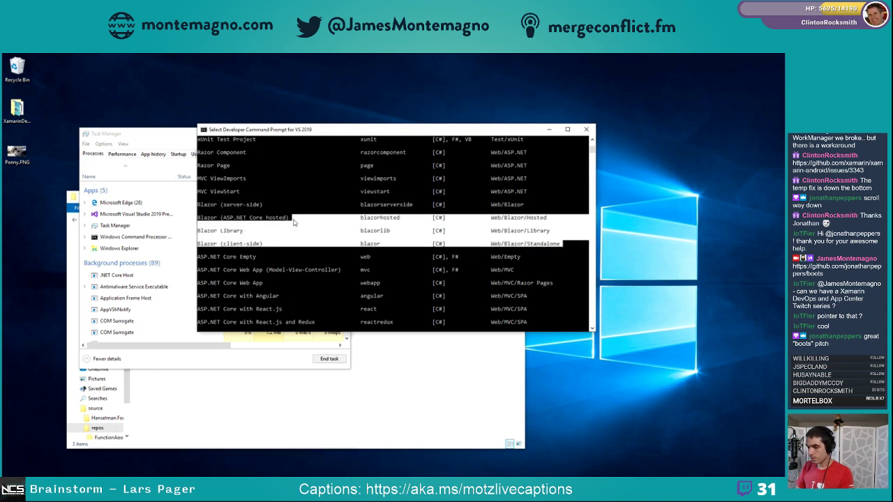
click(293, 223)
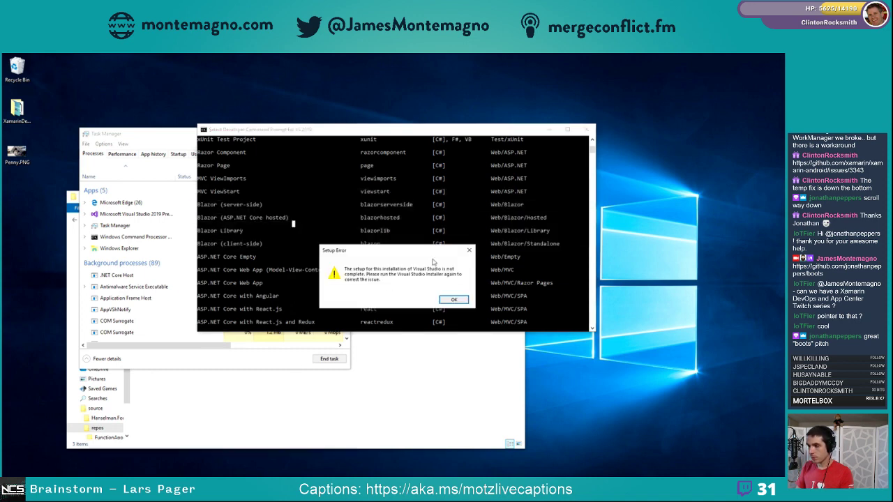
Dismiss the Setup Error message, launch Visual Studio Installer from Windows search, and allow it to make changes
click(453, 300)
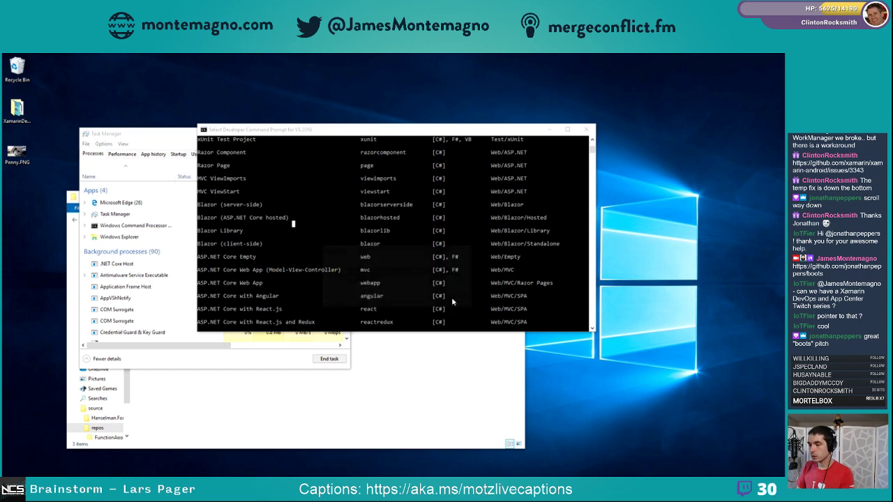
key(super)
text(visu)
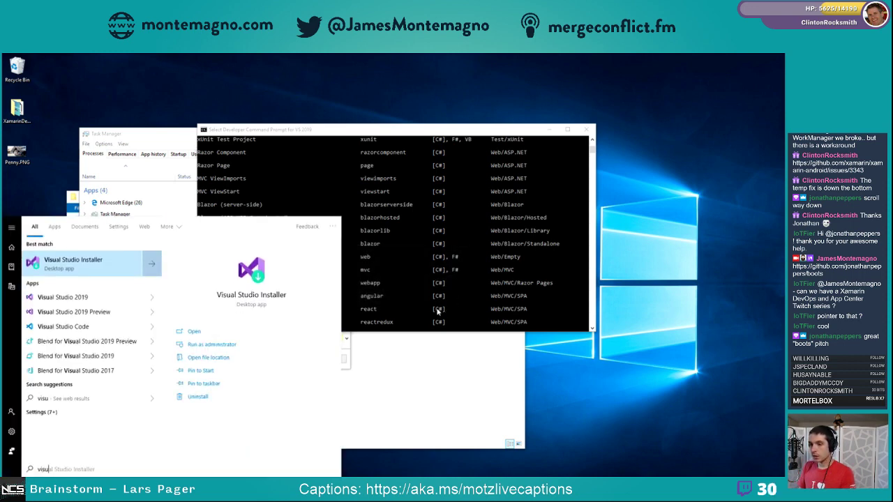
key(Return)
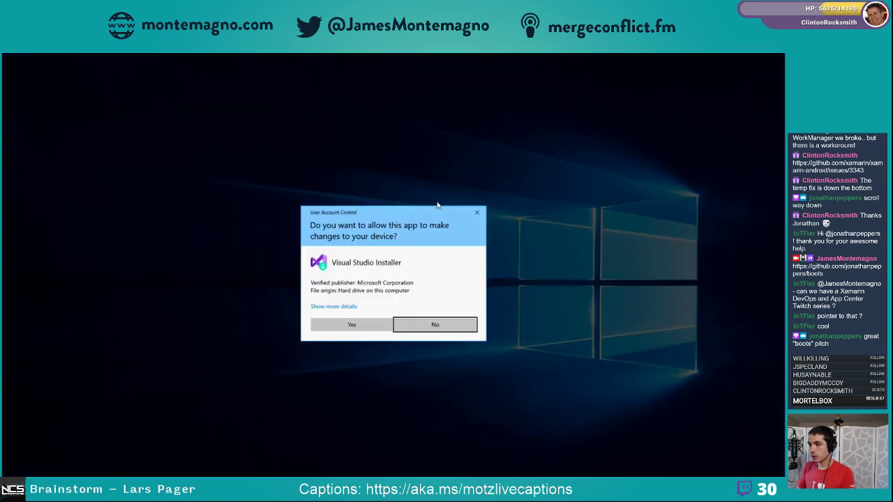
click(377, 321)
Close the File Explorer and Task Manager windows
click(382, 396)
click(517, 201)
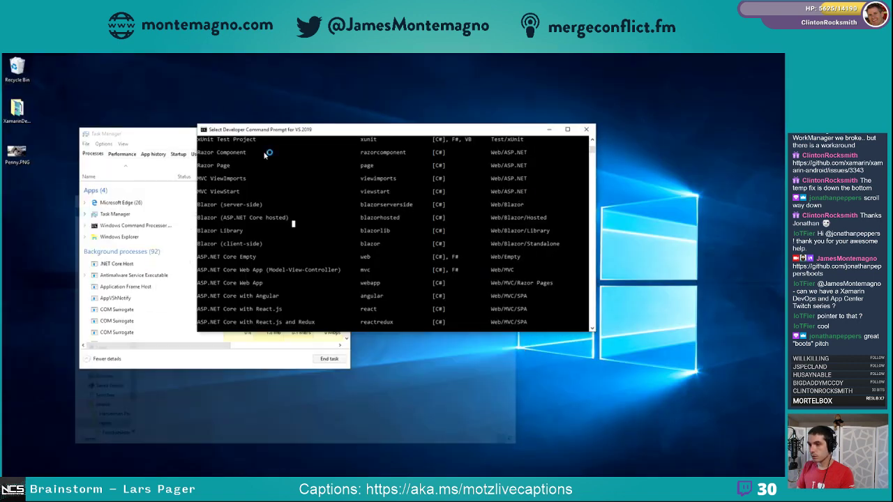
click(163, 137)
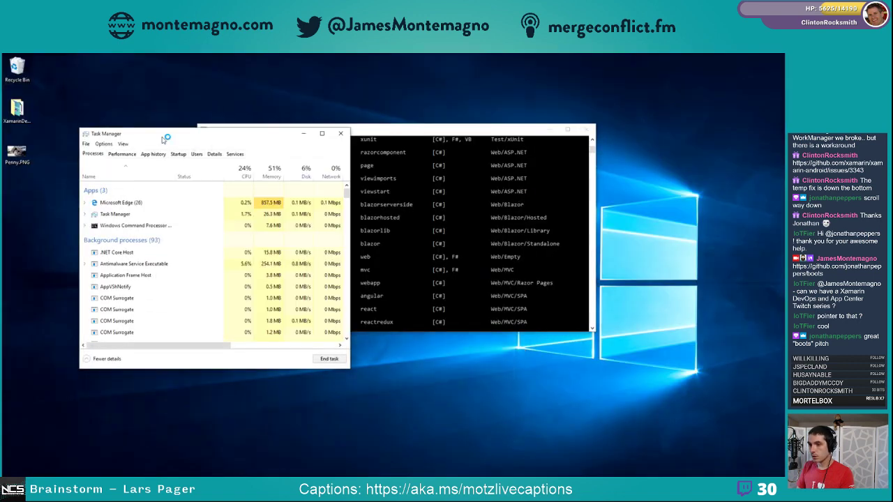
click(340, 133)
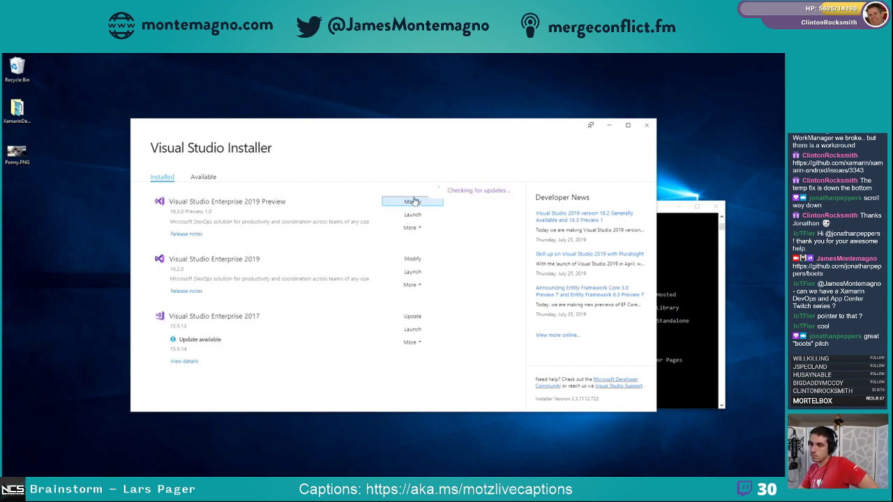
View the additional maintenance options for the Visual Studio Enterprise 2019 Preview installation
click(438, 229)
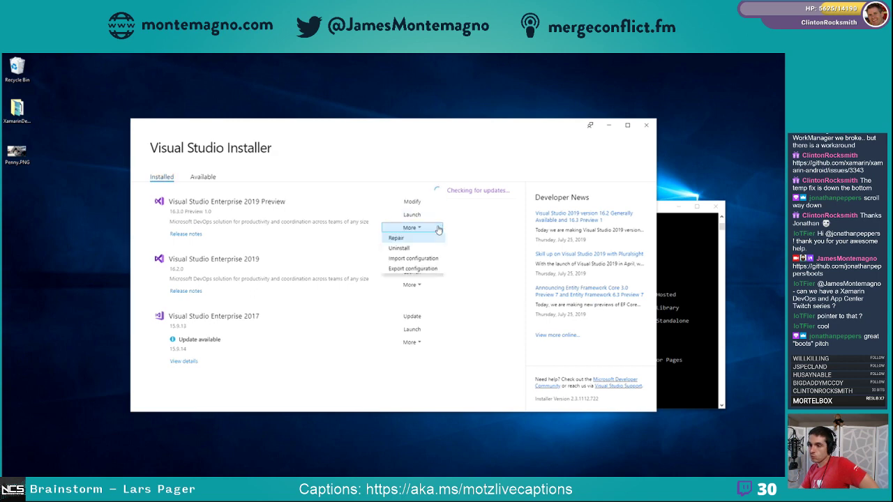
click(480, 217)
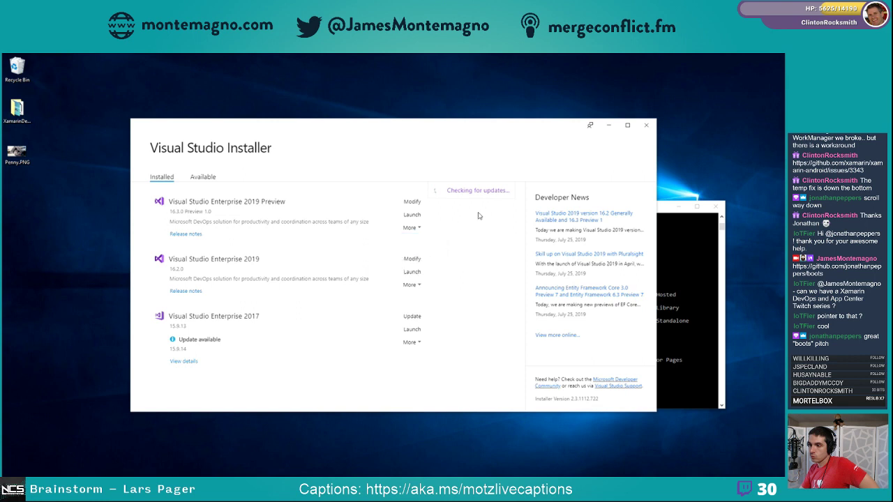
Start a repair of the Visual Studio Enterprise 2019 Preview installation and accept resetting the environment
click(413, 228)
click(420, 242)
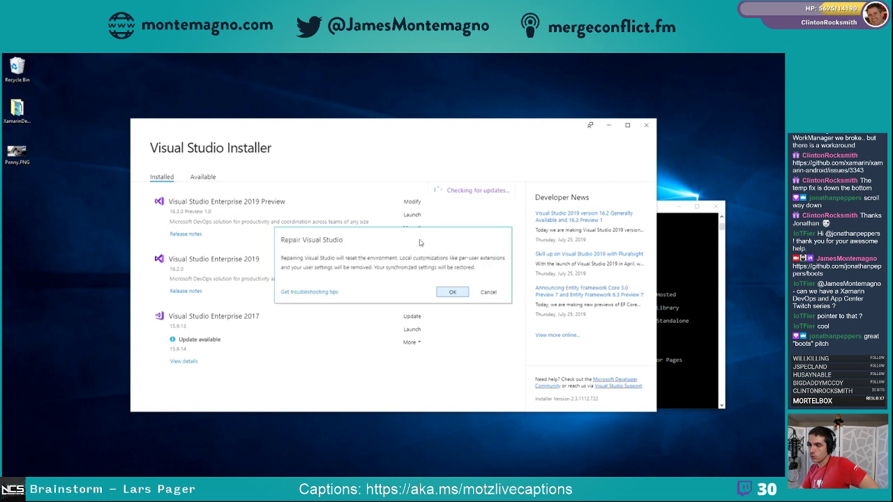
click(453, 292)
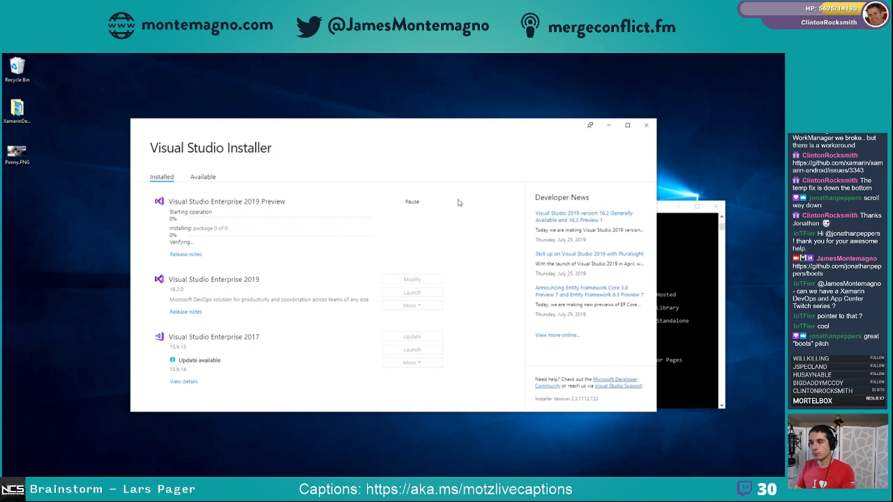
Bring the Developer Command Prompt forward and change its working directory to the user's desktop folder
click(668, 208)
drag(668, 208, 532, 168)
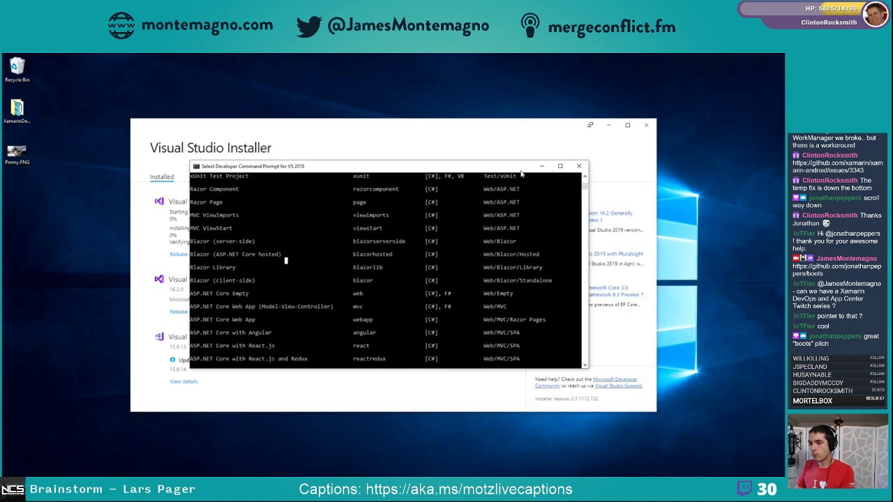
scroll(341, 307, down, 5)
scroll(342, 317, up, 1)
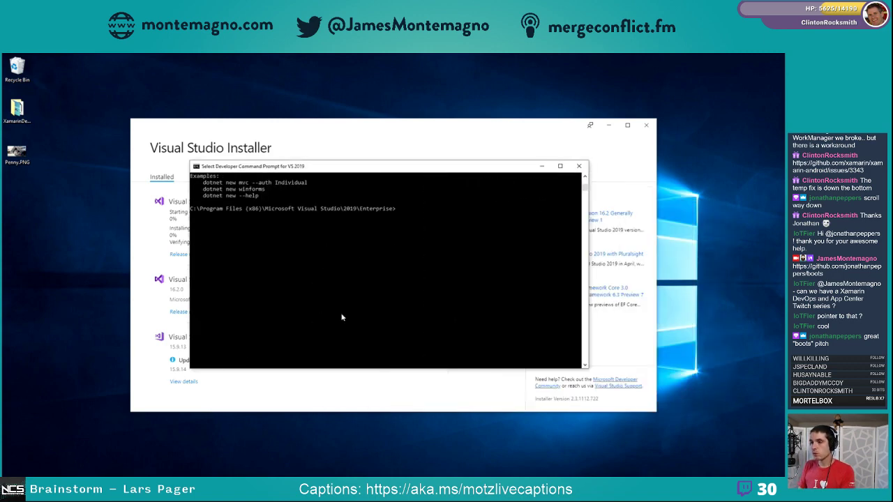
text(c)
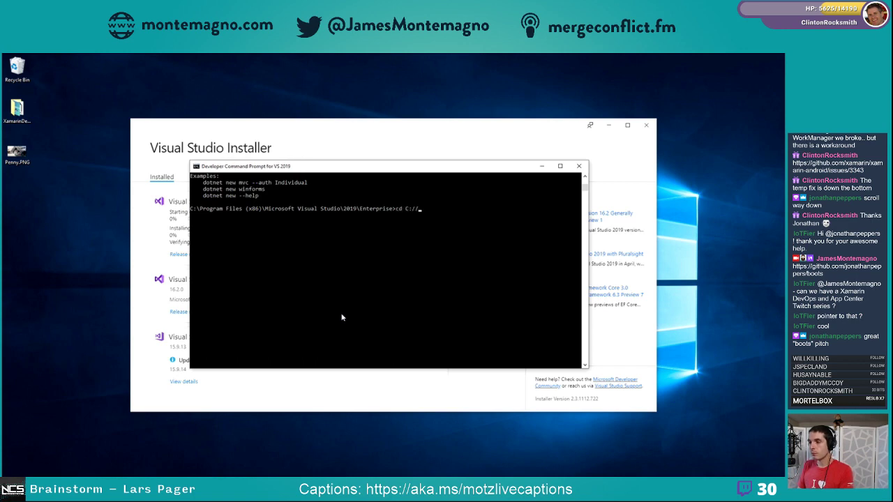
text(d C:/Common7/)
key(BackSpace)
key(BackSpace)
key(BackSpace)
key(BackSpace)
key(BackSpace)
text(users/motz/d)
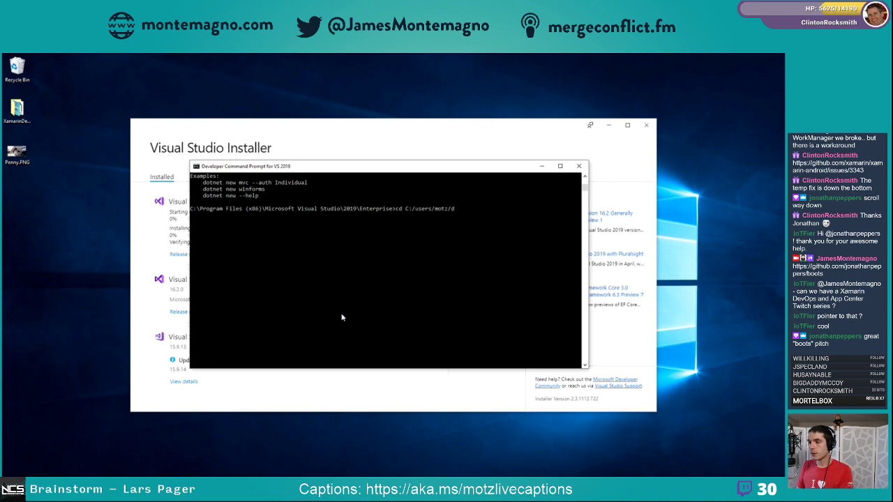
text(esktop)
key(Return)
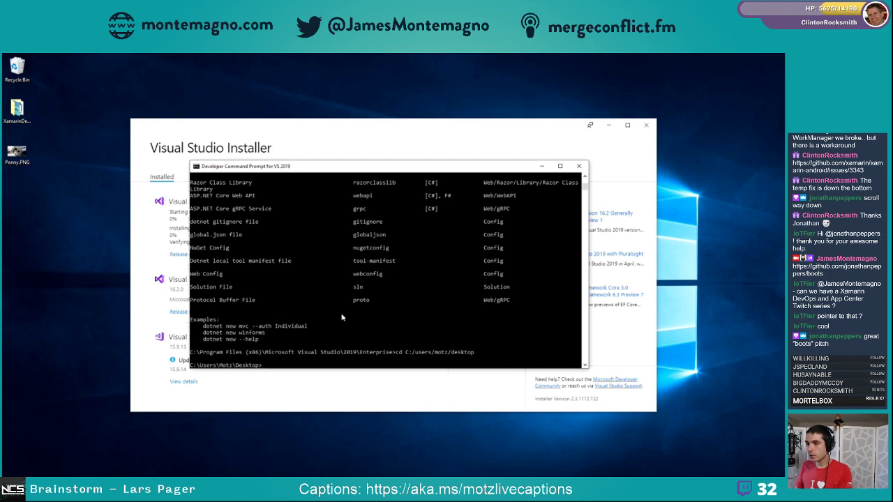
scroll(342, 318, up, 4)
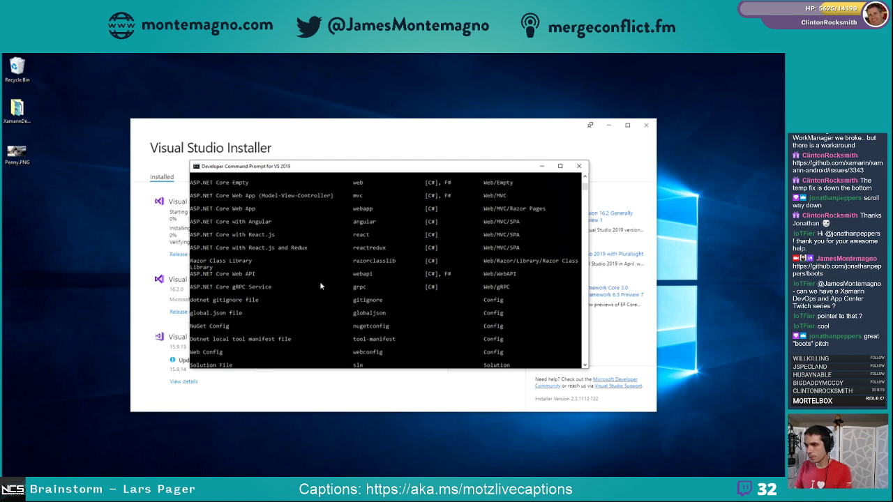
scroll(321, 286, up, 1)
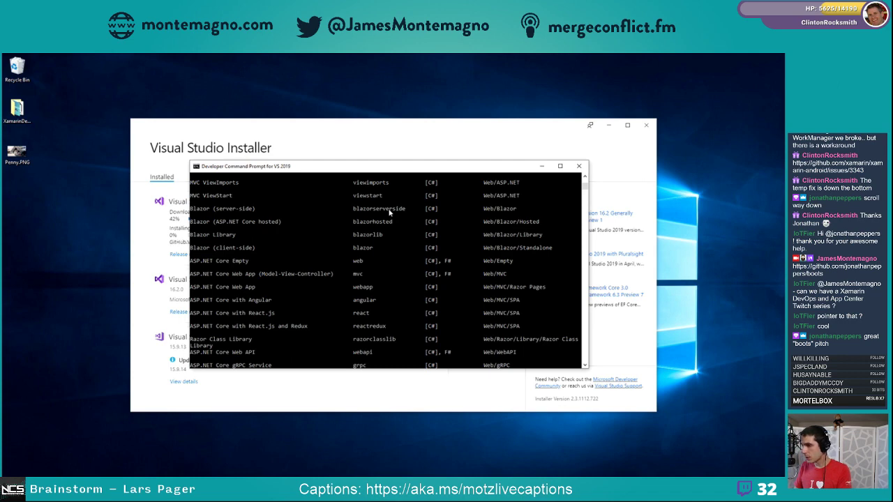
text(dotnet new)
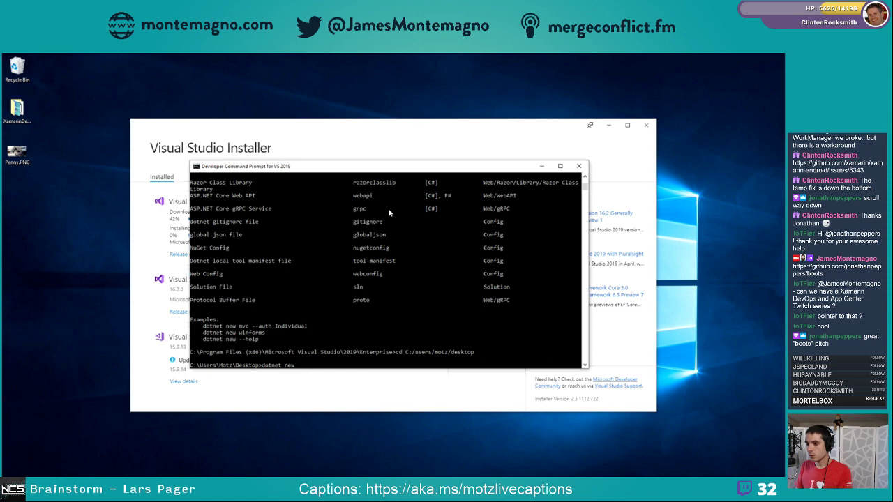
key(BackSpace)
key(BackSpace)
key(BackSpace)
key(BackSpace)
key(BackSpace)
key(BackSpace)
key(BackSpace)
key(BackSpace)
key(BackSpace)
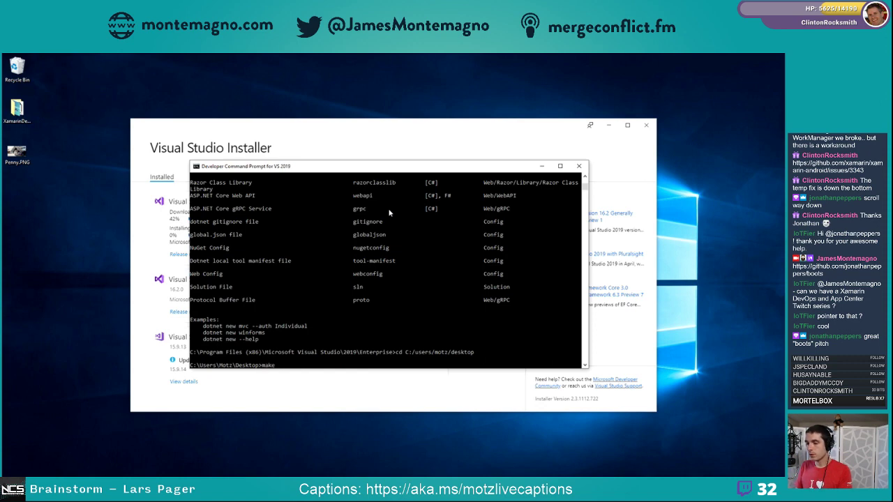
Try to create a BetterTogether folder on the desktop with the makedir command
text(makedir BetterToeget)
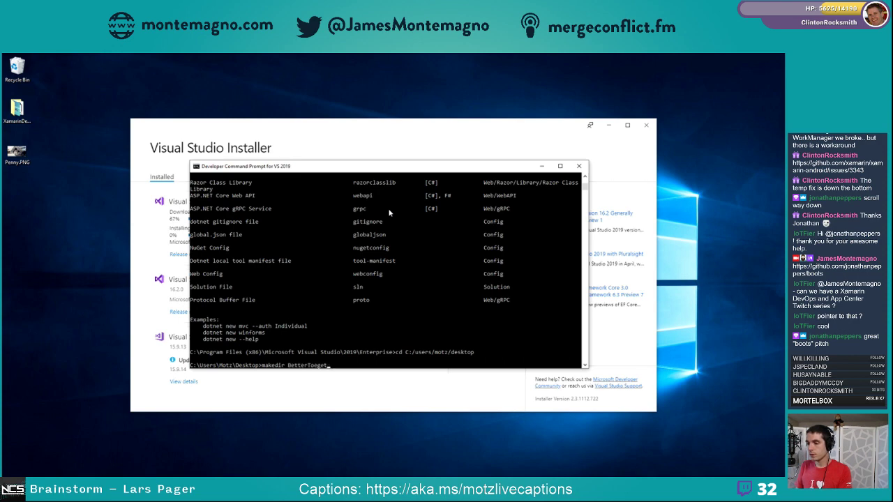
key(BackSpace)
key(BackSpace)
key(BackSpace)
key(BackSpace)
text(gether)
key(Return)
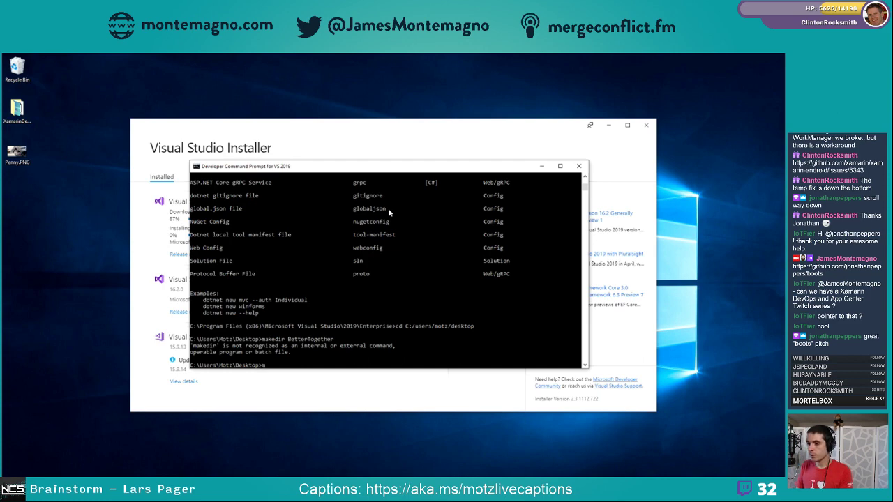
Create a BetterTogether directory on the desktop with mkdir and change into it
text(mkdir Be)
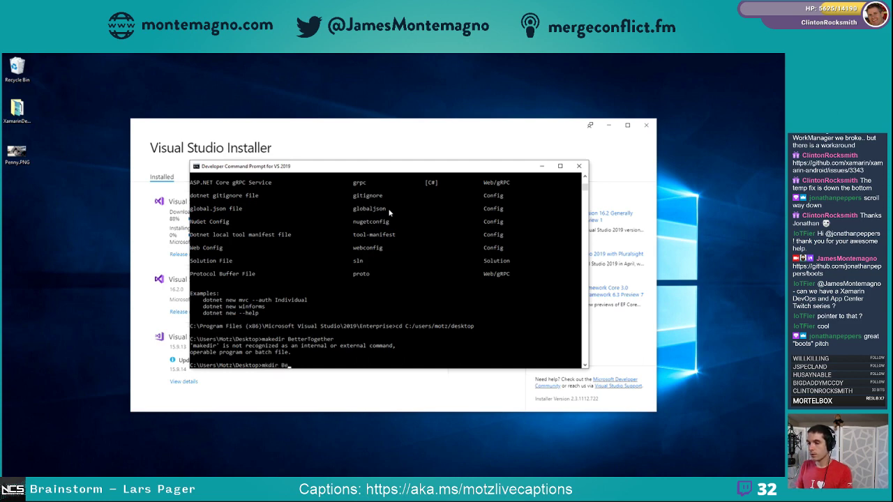
text(tterTogether)
key(Return)
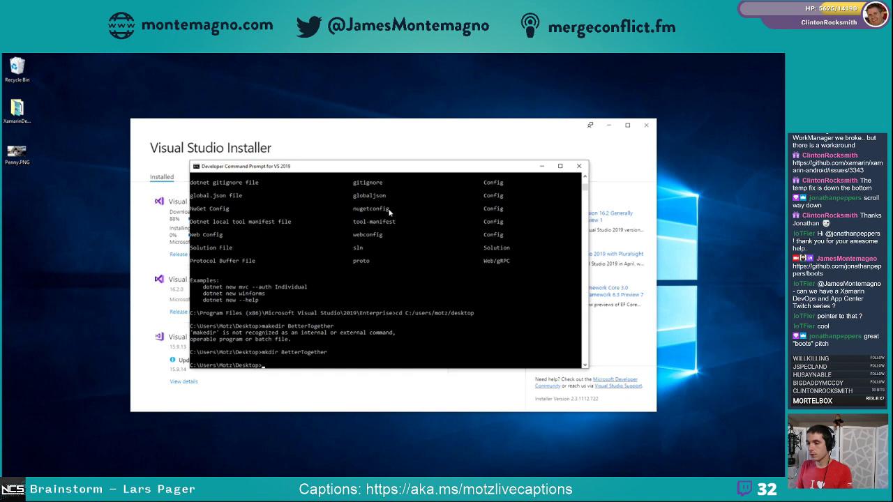
text(cd BetterTogether)
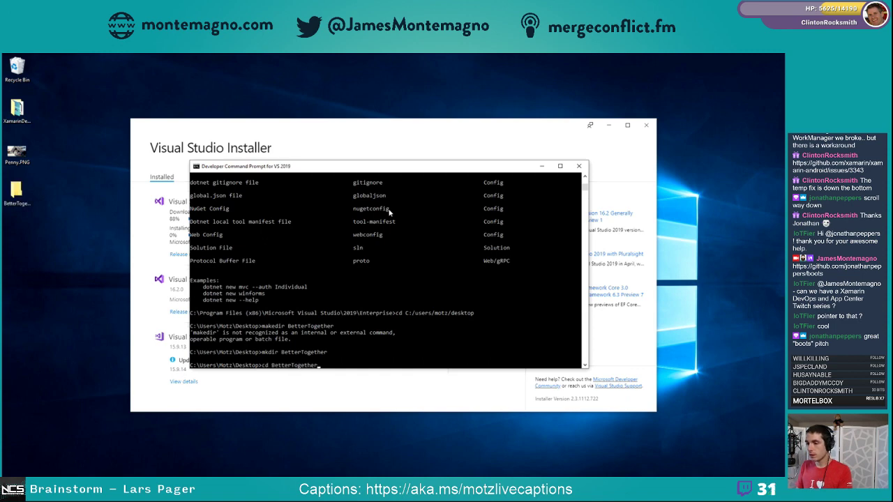
key(Return)
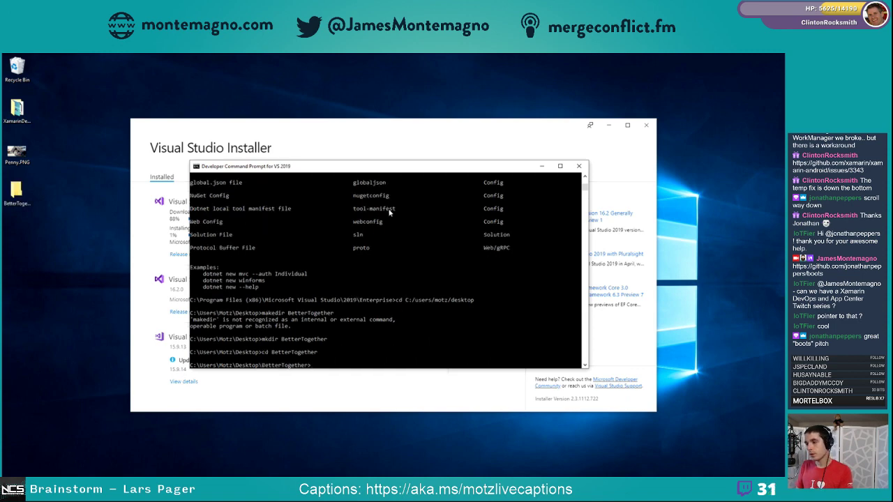
Generate a server-side Blazor project in the BetterTogether directory by running dotnet new blazorserverside
text(dotnet new bla)
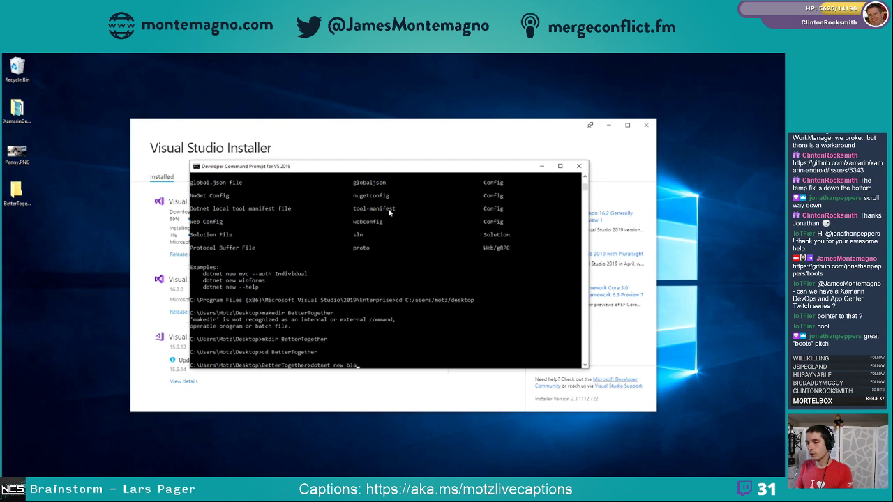
text(zorserverside)
key(Return)
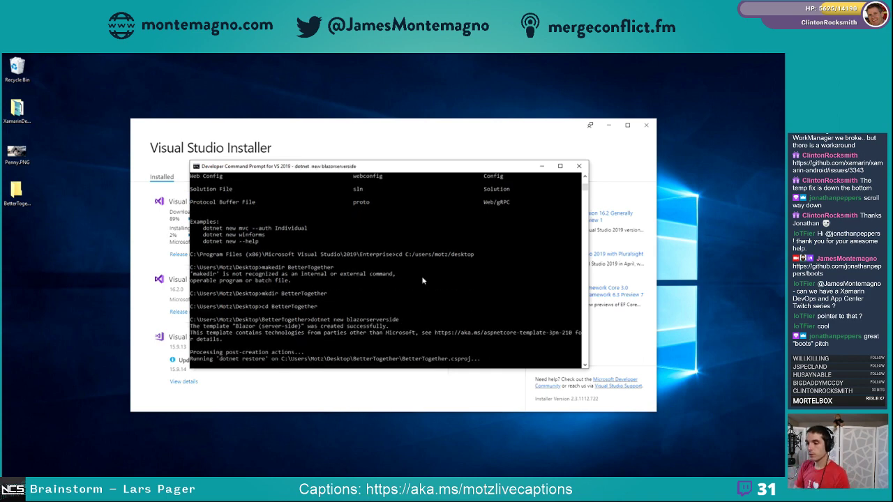
Open the BetterTogether folder from the desktop and delete all the generated server-side project files and folders
double_click(26, 199)
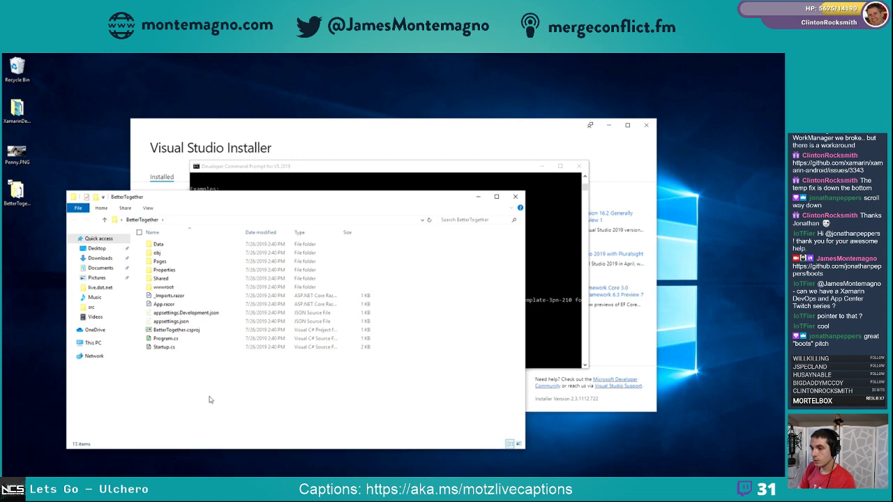
drag(209, 397, 163, 242)
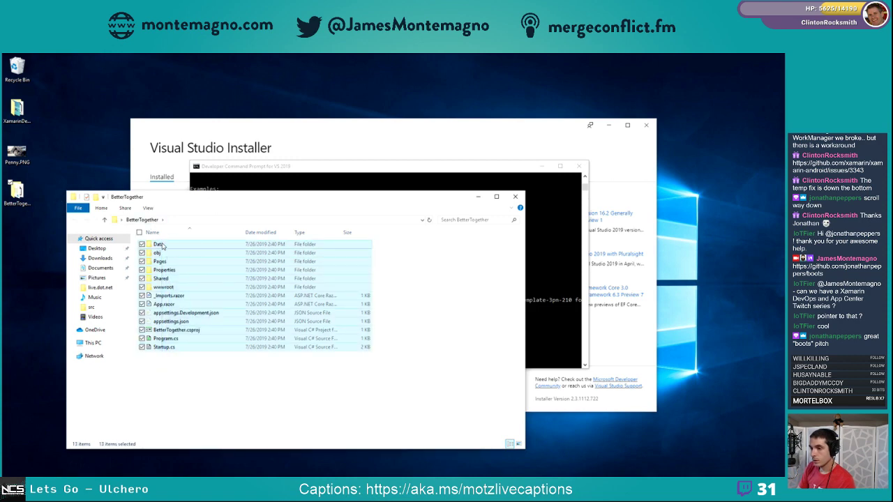
right_click(163, 243)
click(112, 386)
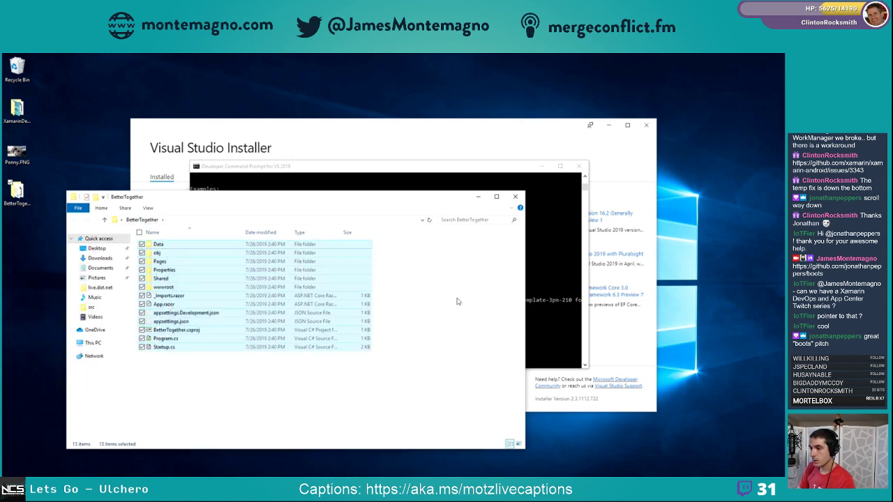
Generate an ASP.NET Core hosted Blazor solution in the emptied BetterTogether directory by running dotnet new blazorhosted
click(547, 270)
scroll(488, 310, up, 6)
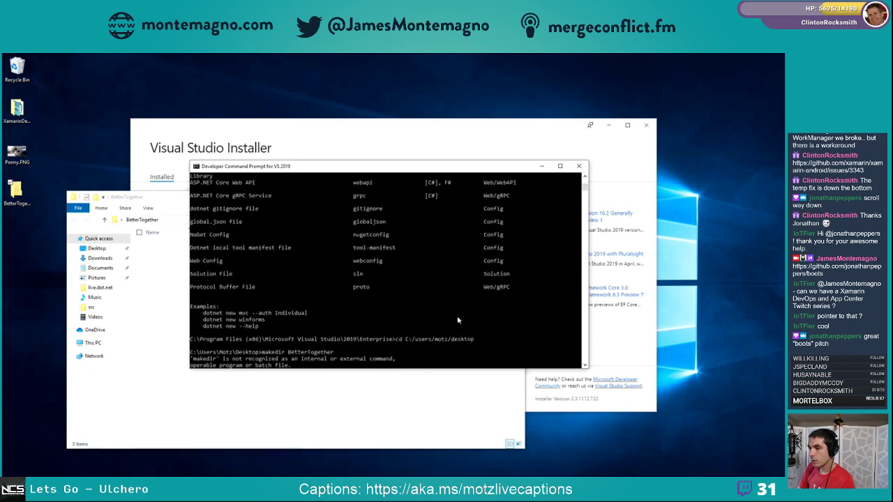
scroll(457, 320, up, 3)
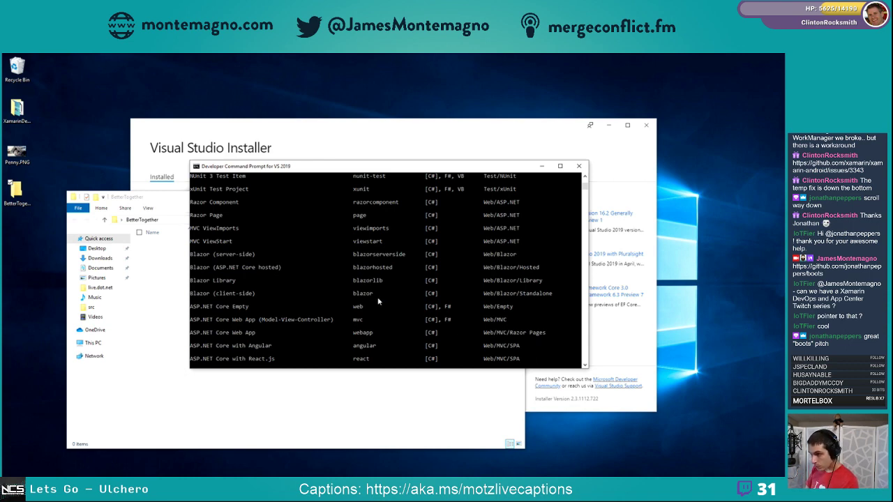
key(Up)
key(BackSpace)
key(BackSpace)
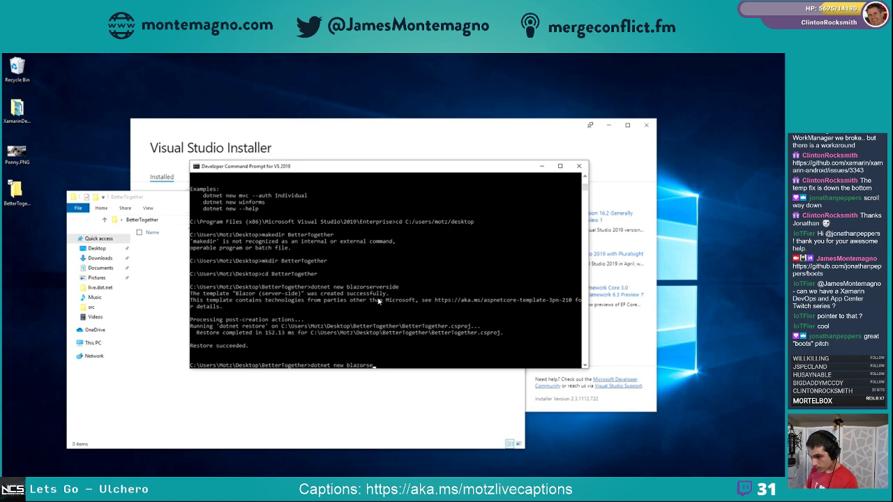
text(hosted)
key(Return)
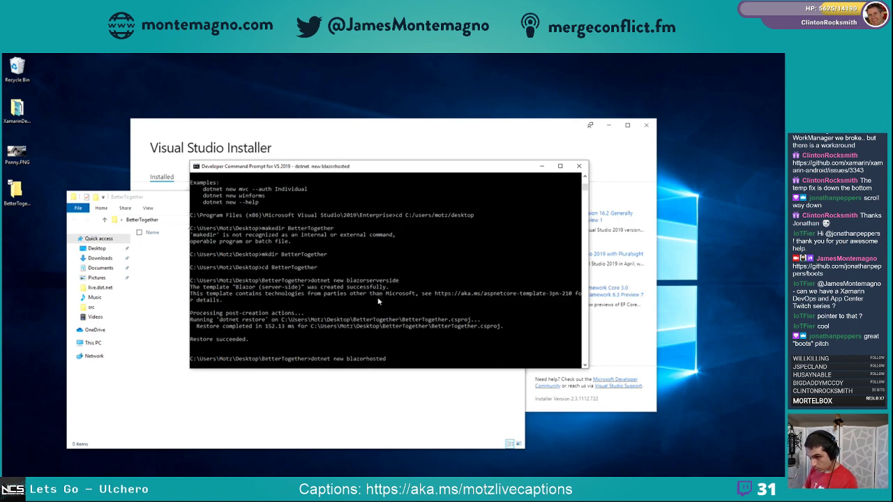
Check the repair progress in Visual Studio Installer and the project restore output in the Developer Command Prompt
drag(293, 167, 397, 132)
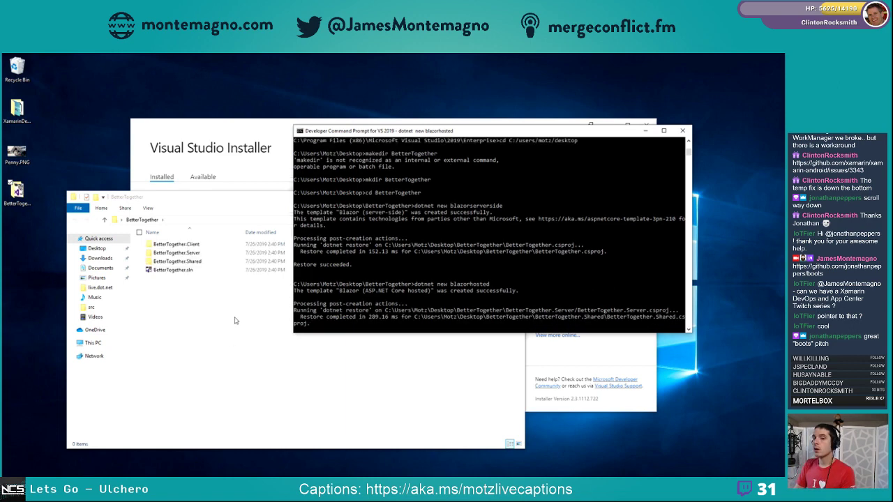
click(225, 367)
click(257, 131)
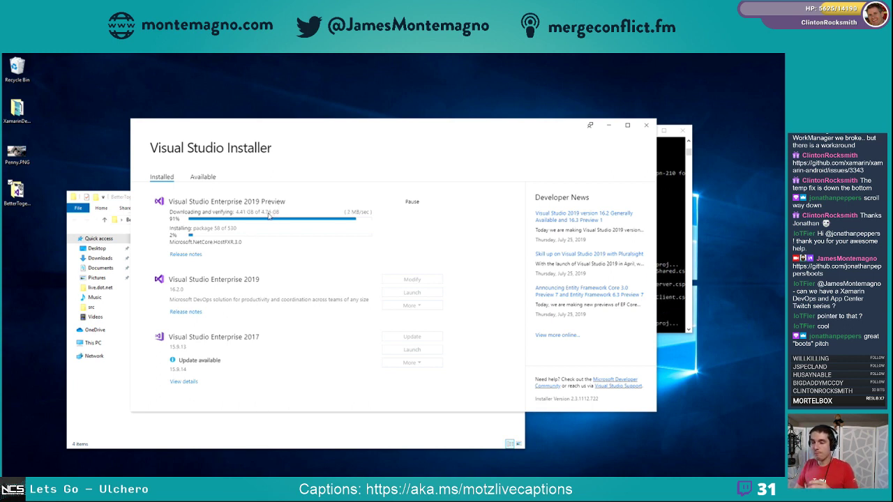
click(358, 432)
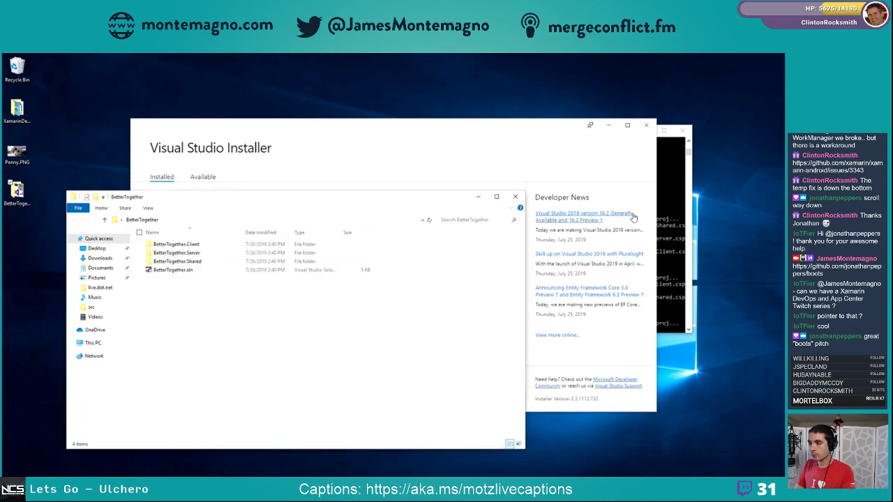
click(673, 230)
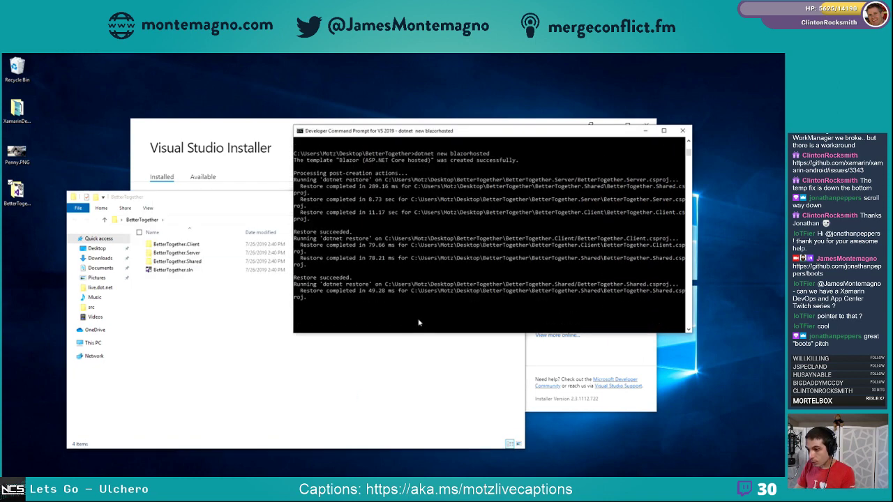
Examine the generated BetterTogether.Client folder and the BetterTogether.Server folder, including its Controllers subfolder
click(177, 284)
click(175, 273)
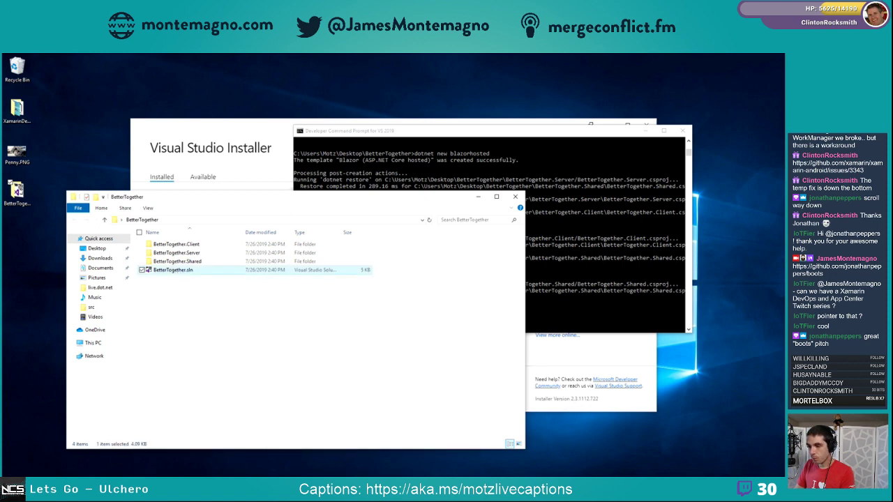
key(super+plus)
double_click(193, 244)
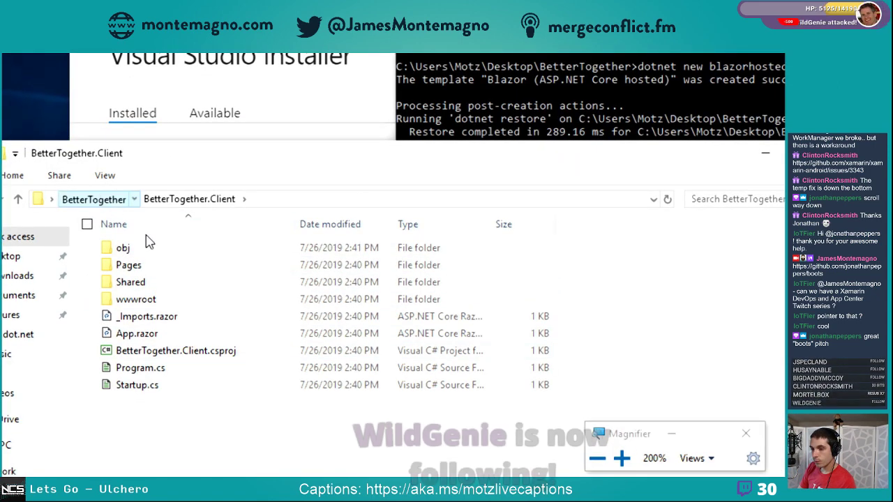
key(alt+Up)
double_click(155, 267)
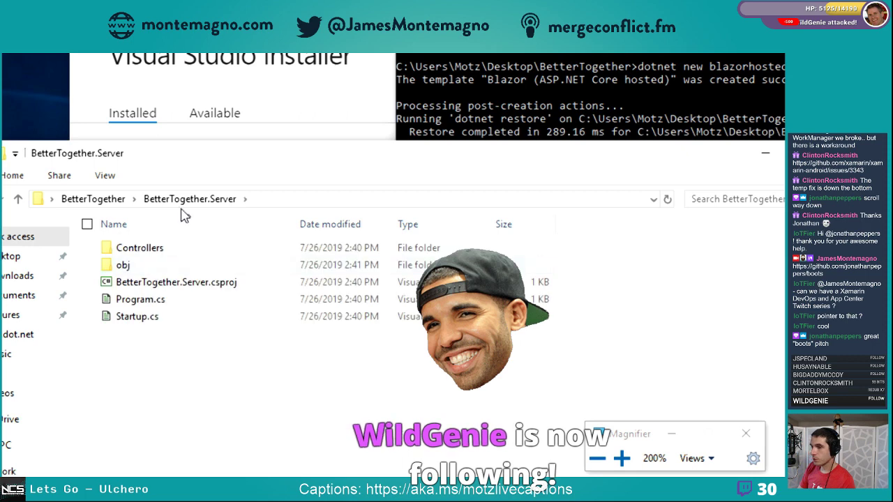
double_click(140, 252)
click(144, 255)
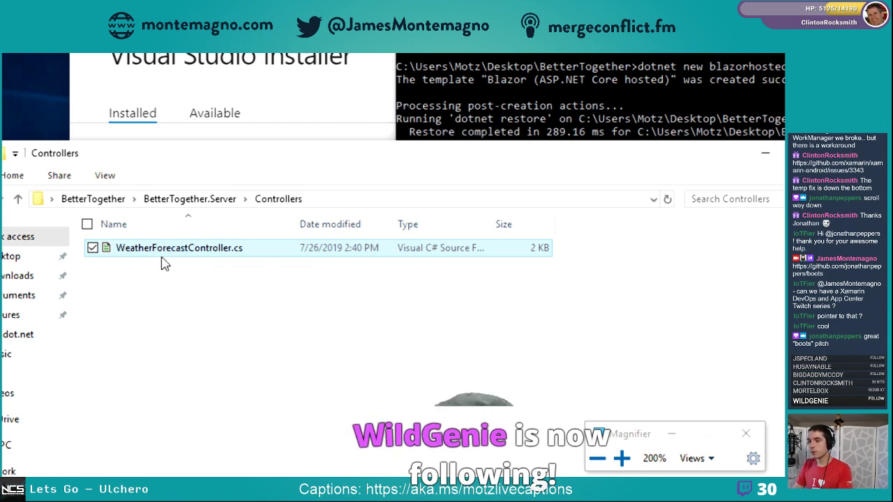
key(super+minus)
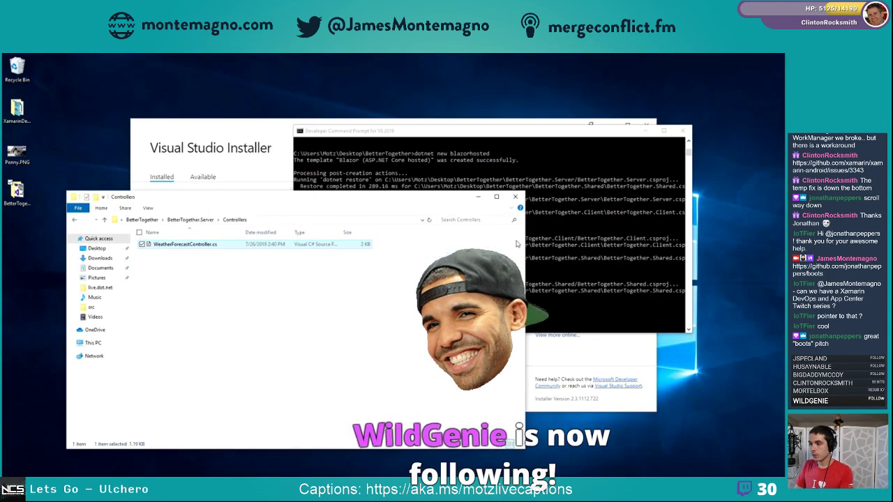
Check the repair progress in Visual Studio Installer and return the File Explorer window to the BetterTogether root folder
click(601, 342)
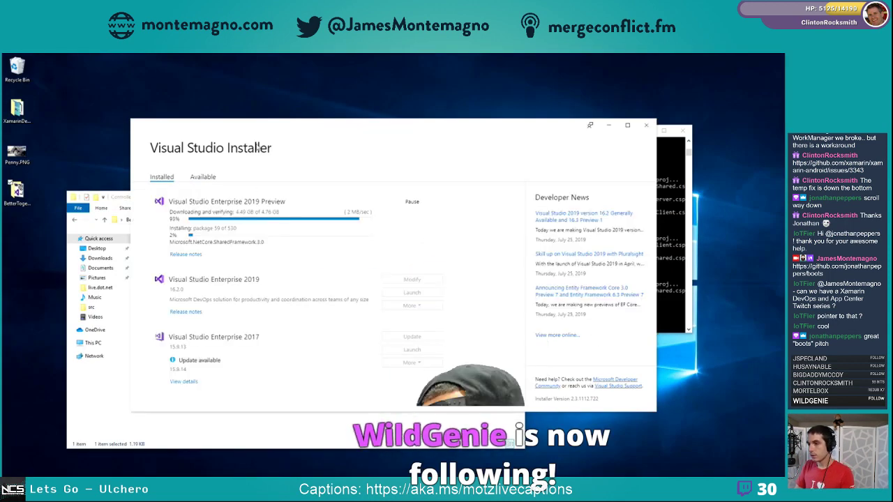
drag(258, 148, 315, 116)
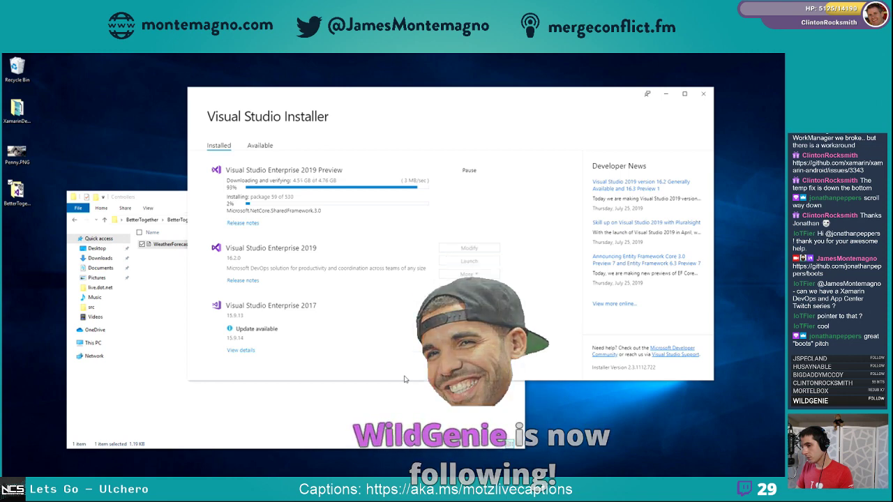
click(287, 417)
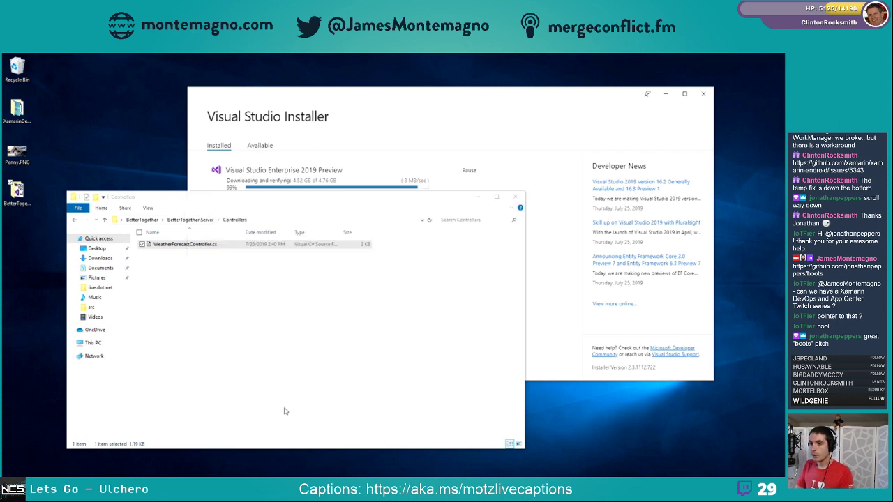
click(142, 219)
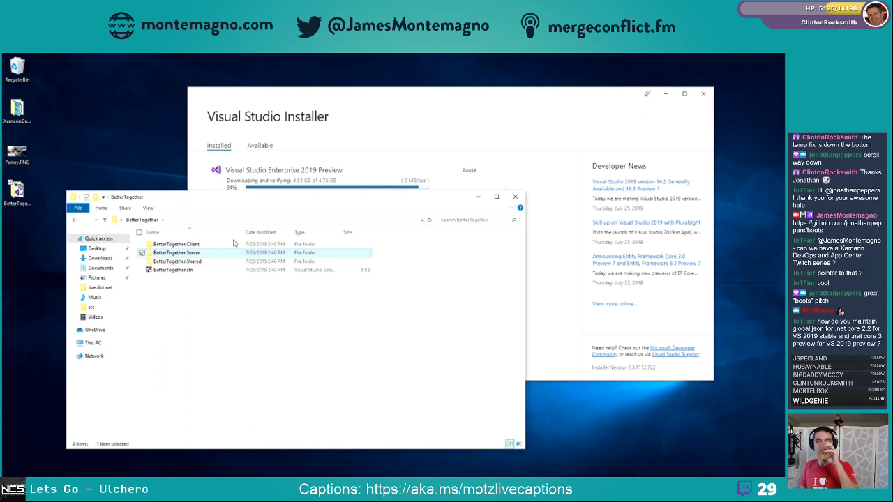
Rearrange the desktop by narrowing and repositioning the BetterTogether folder window and shifting the Visual Studio Installer window away from it
click(384, 117)
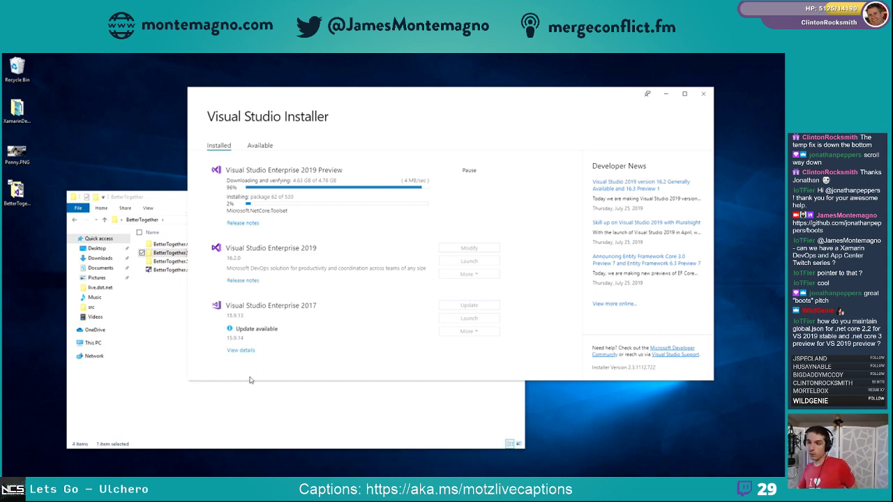
drag(333, 97, 376, 111)
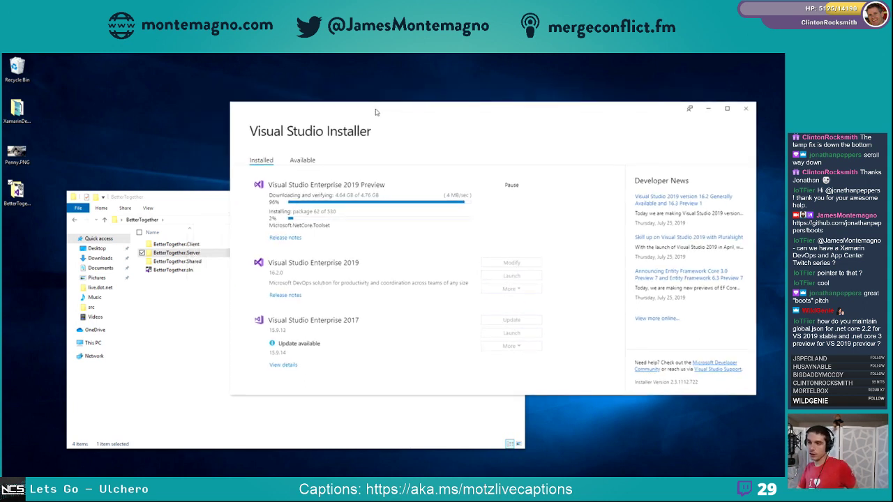
click(173, 335)
click(176, 269)
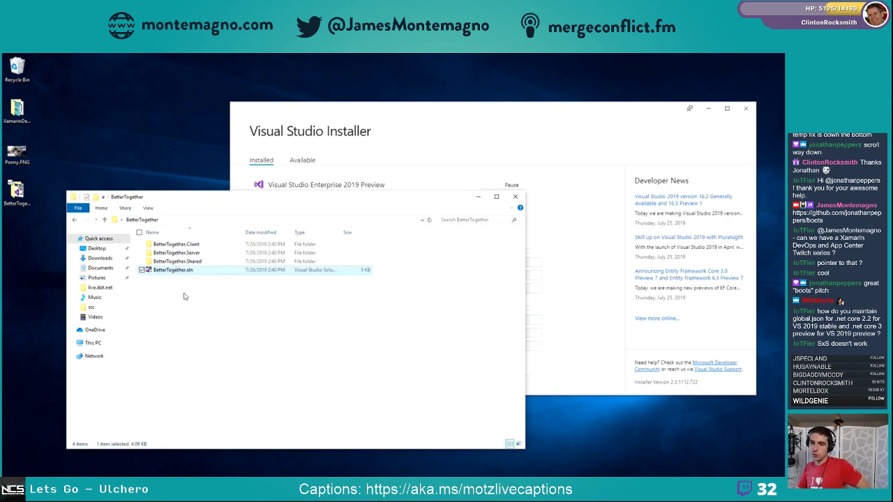
click(211, 322)
drag(244, 203, 213, 205)
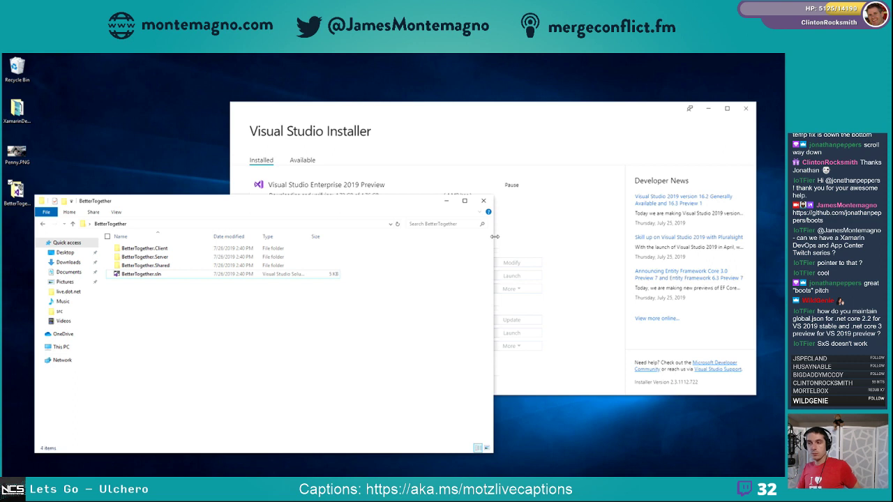
drag(494, 236, 364, 240)
drag(287, 208, 286, 182)
drag(329, 116, 345, 113)
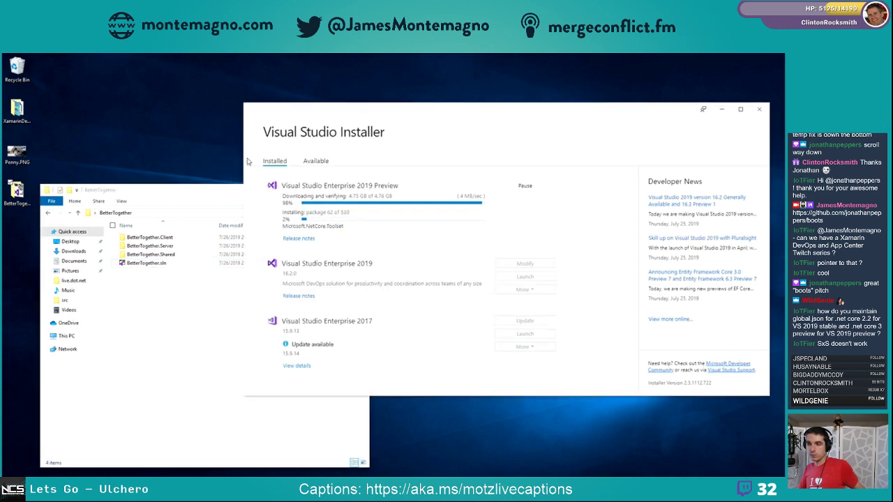
click(166, 420)
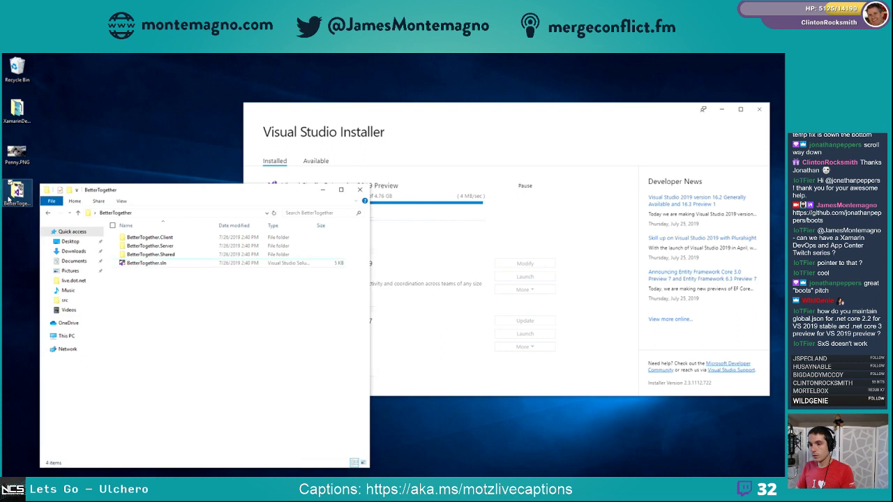
Close the BetterTogether window, open source\repos in File Explorer, and try to move the desktop's BetterTogether folder there
click(360, 190)
click(16, 192)
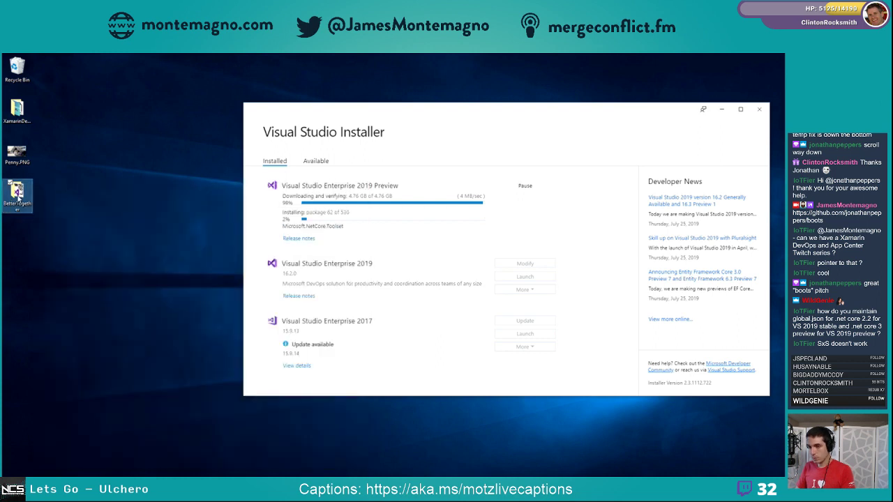
right_click(42, 486)
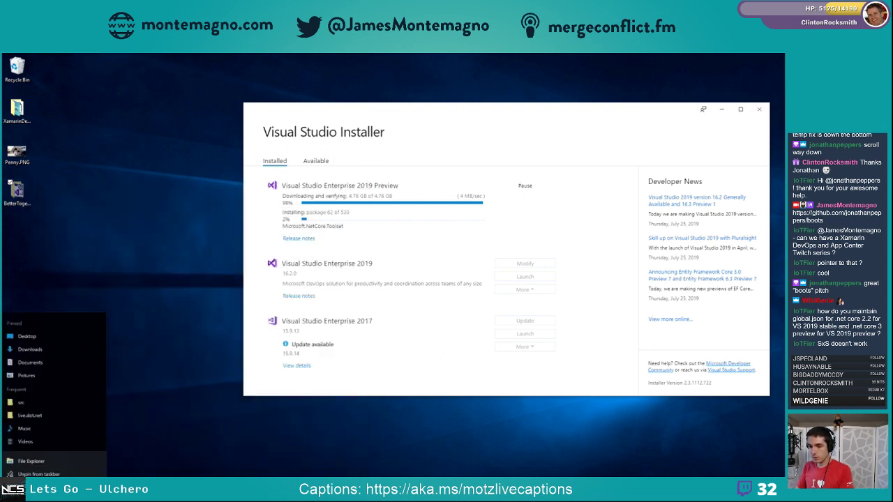
click(35, 409)
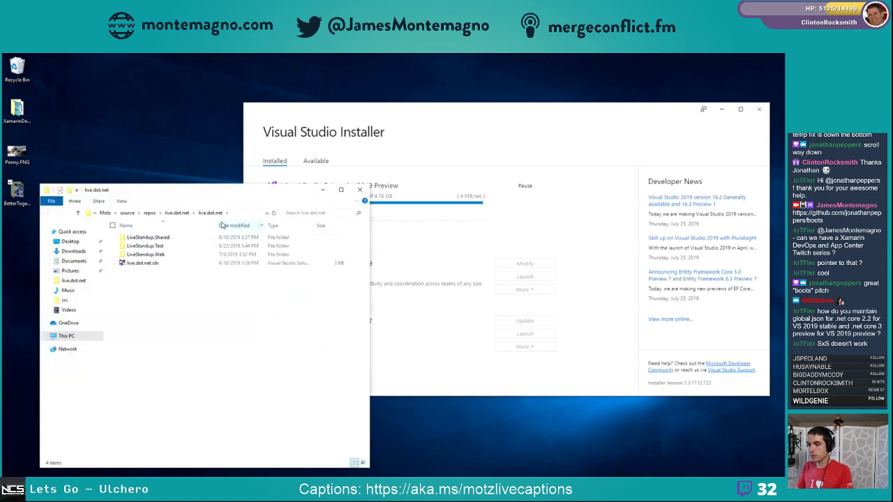
click(149, 213)
click(155, 314)
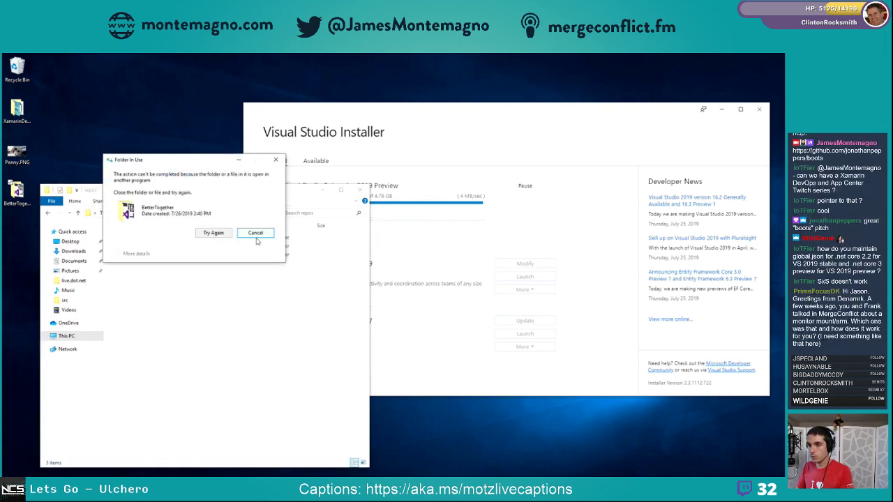
click(255, 234)
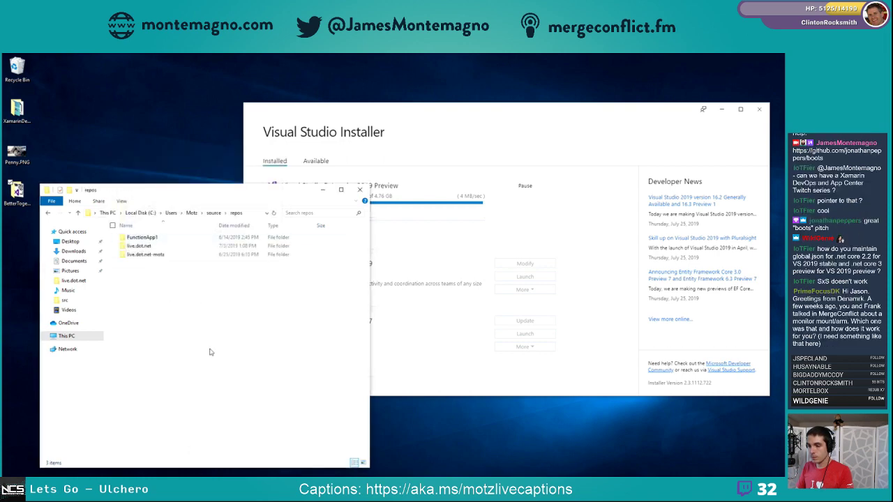
Release the BetterTogether directory in the Developer Command Prompt with cd .., and move the BetterTogether folder from the desktop into repos
key(alt+Tab)
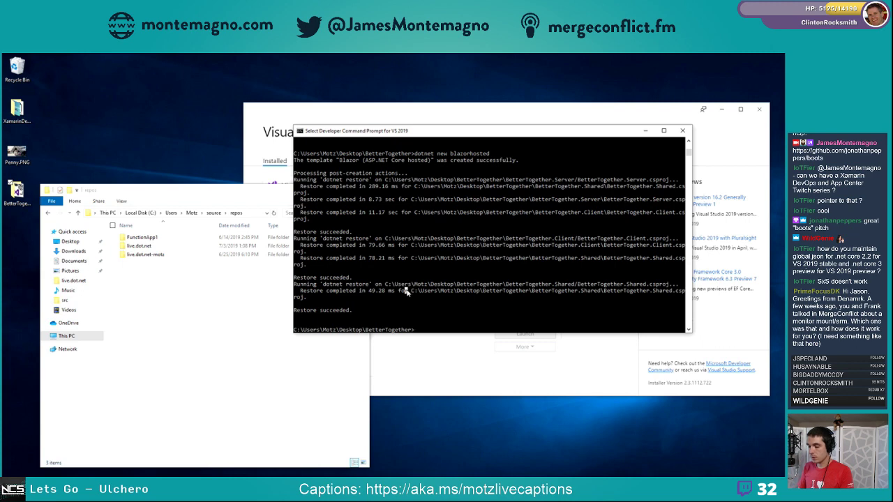
text(cd ..)
key(Return)
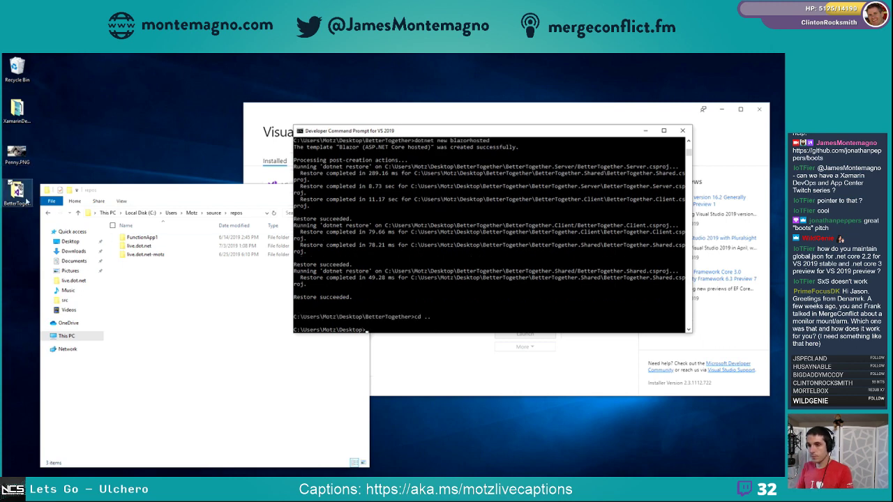
drag(17, 190, 168, 278)
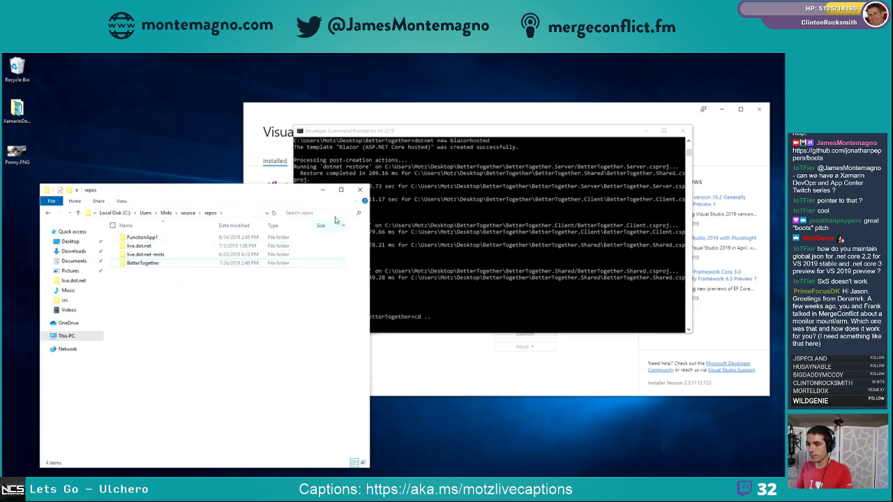
Review the Developer Command Prompt output, the repos folder contents and the repair progress in Visual Studio Installer
click(480, 271)
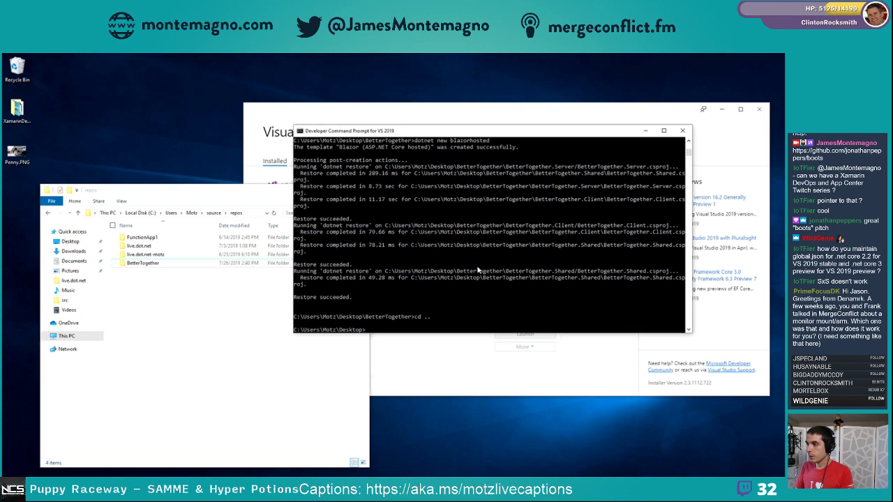
click(636, 113)
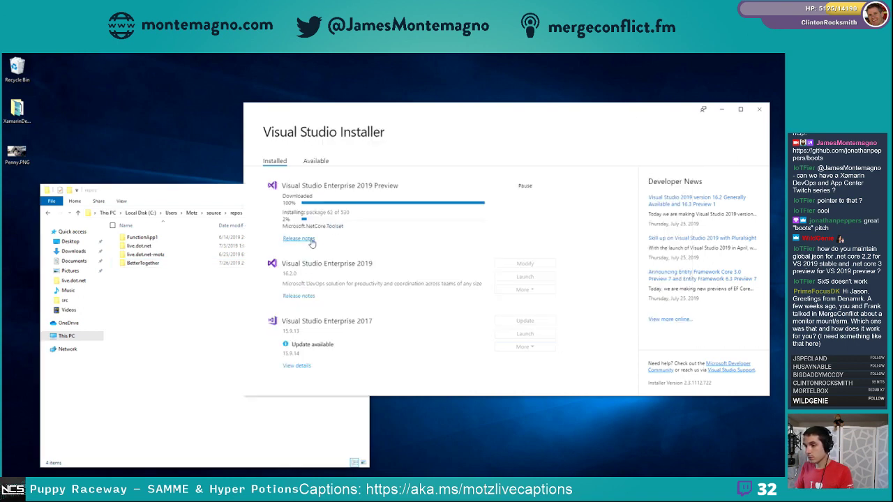
click(206, 316)
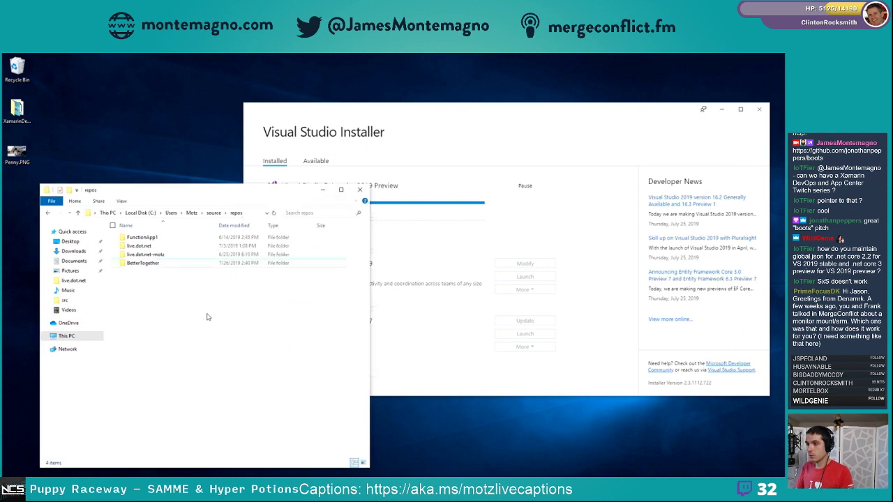
click(393, 139)
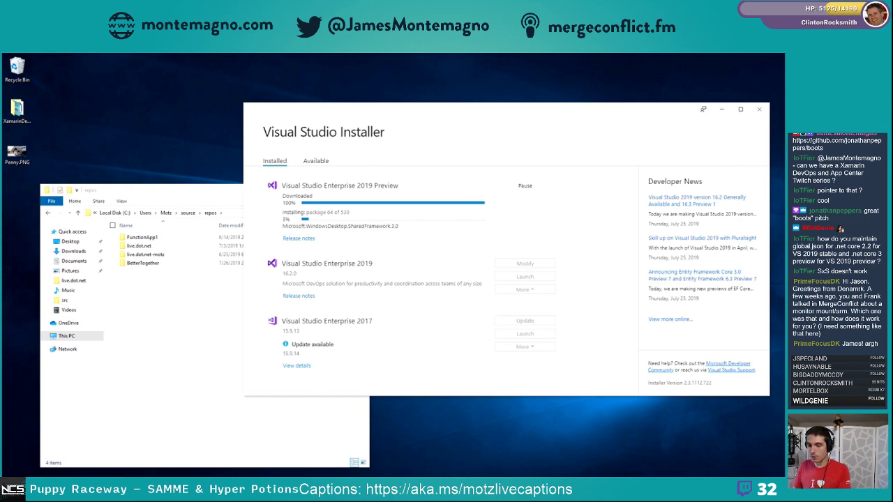
Switch to the web browser, open amazon.com in a new tab and search for "monitor arm"
click(98, 450)
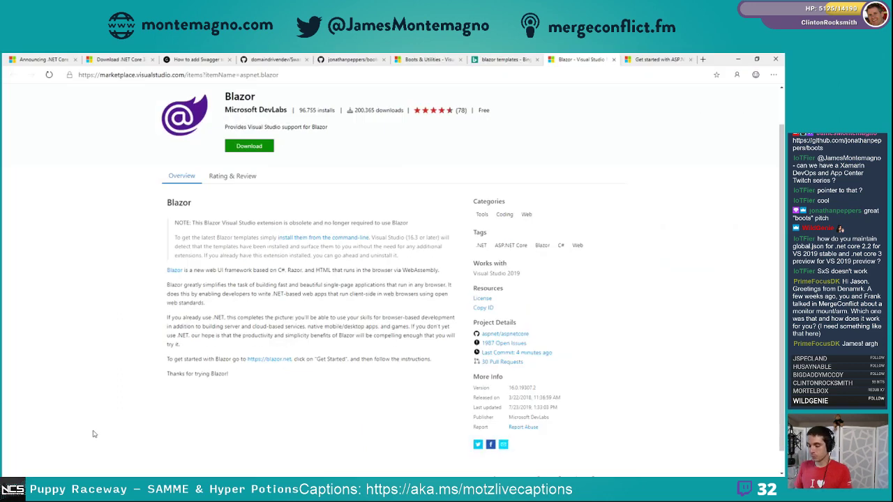
key(ctrl+t)
text(amazon.com)
key(Return)
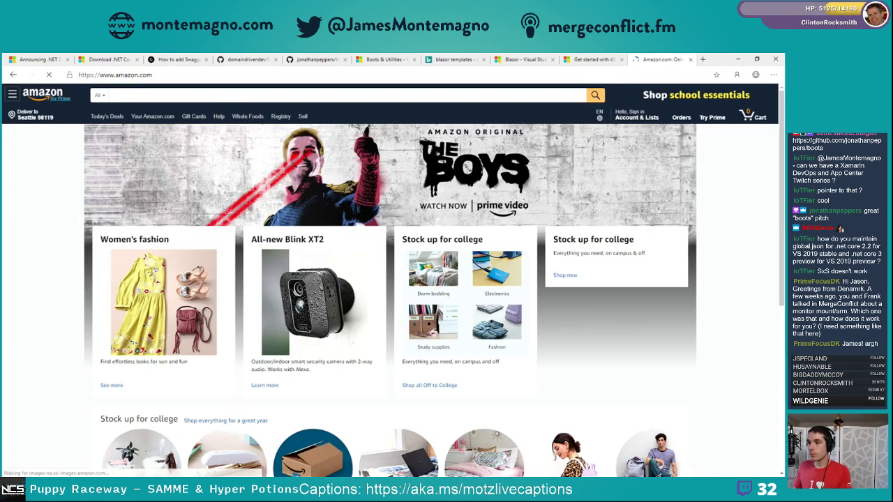
click(214, 91)
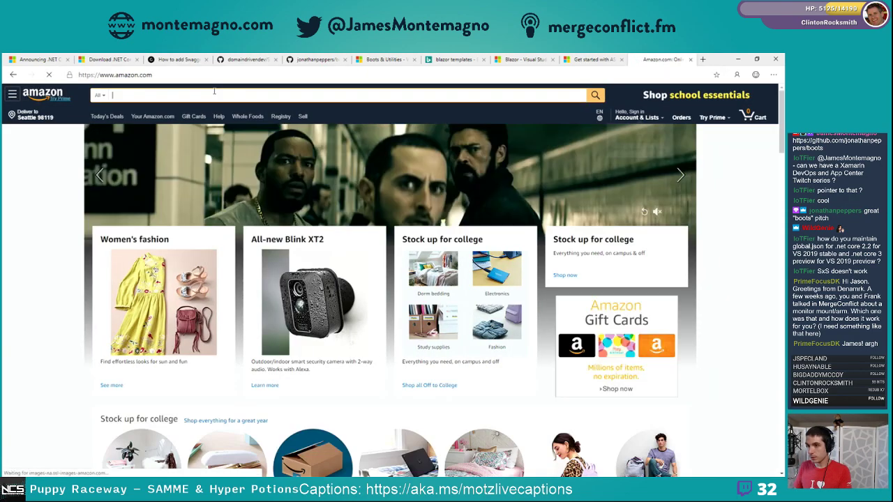
text(monitor arm)
key(Return)
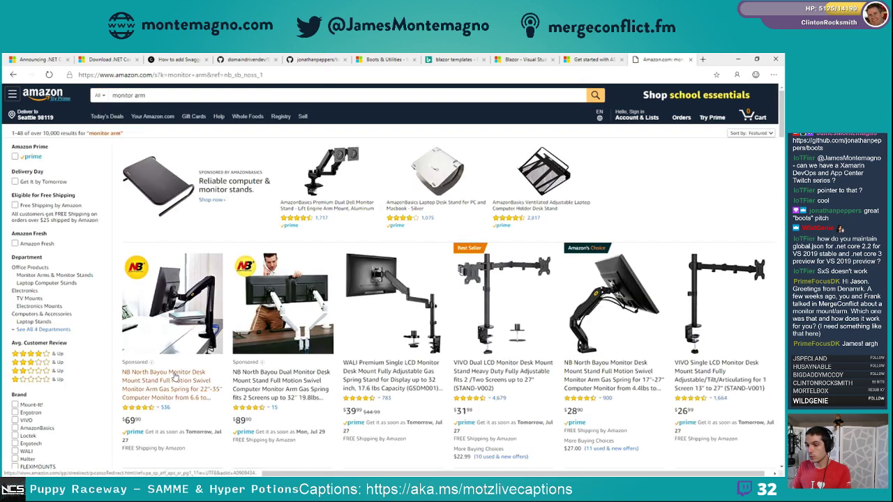
Look over the monitor arm results and refine the search to "monitor arm north bayou"
scroll(187, 375, down, 1)
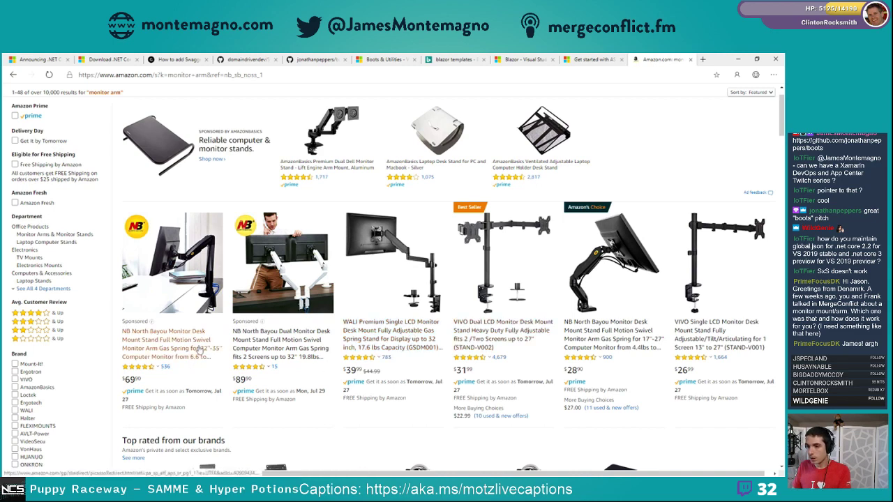
scroll(210, 279, up, 1)
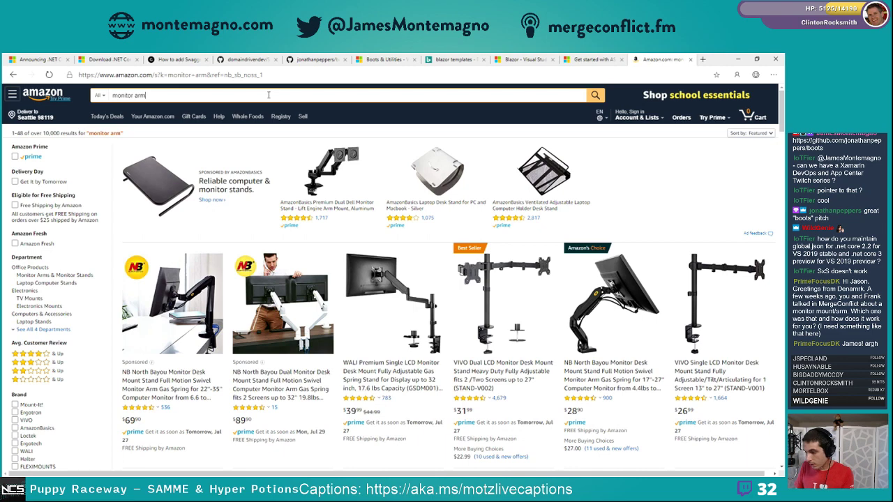
text(north )
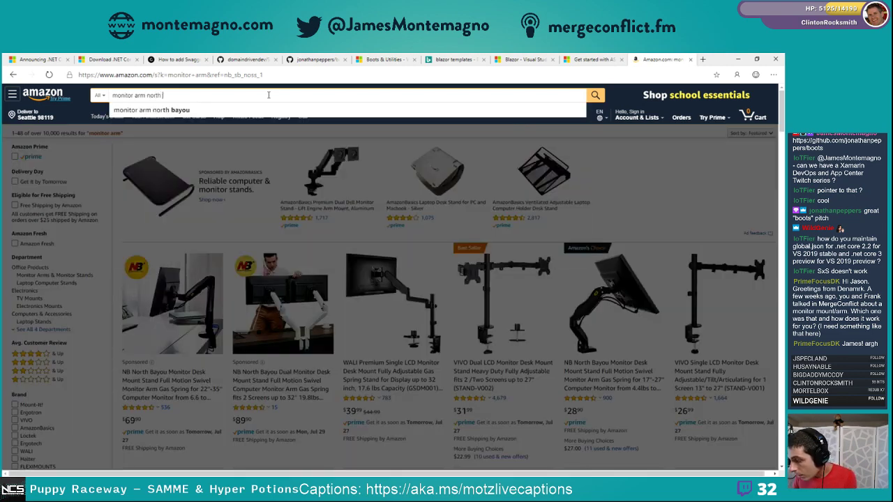
text(bayou)
key(Return)
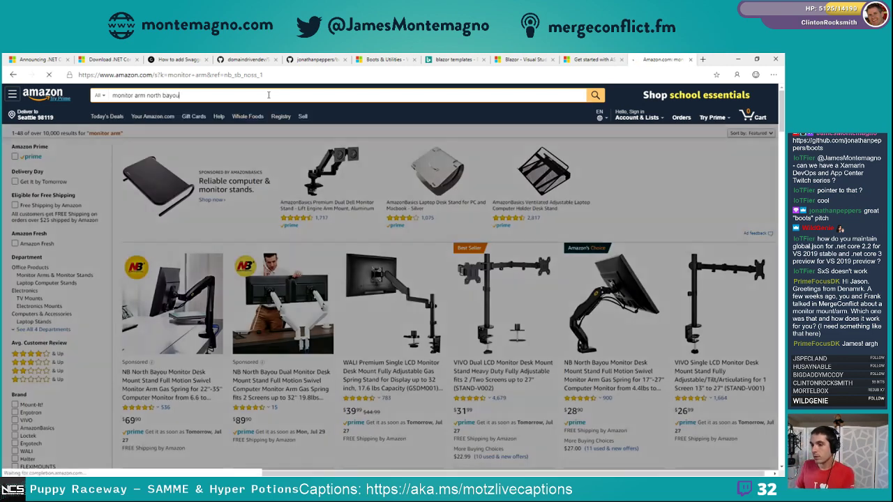
Browse the North Bayou results and open the product page of the black single-monitor tension spring arm for 22"-32" monitors
scroll(202, 318, down, 5)
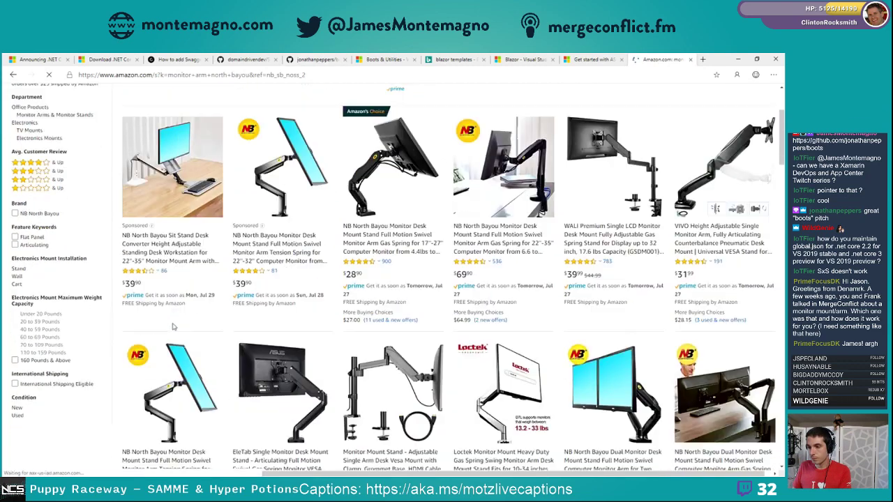
click(186, 357)
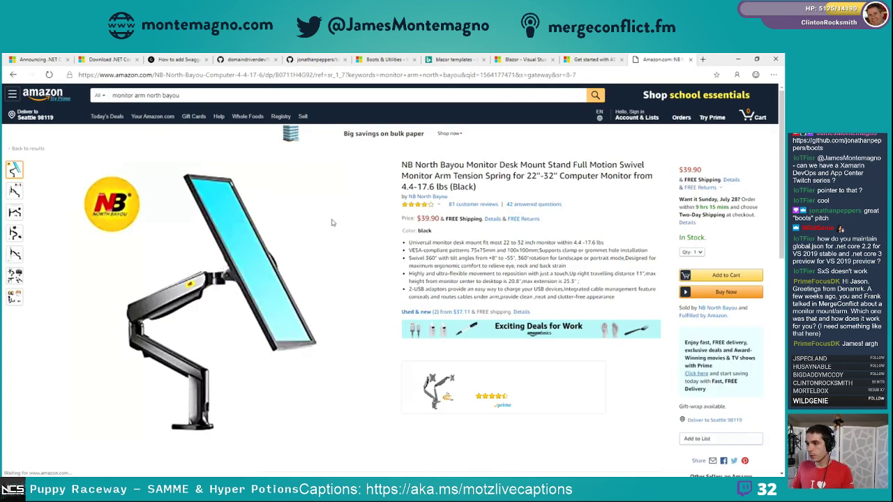
click(12, 75)
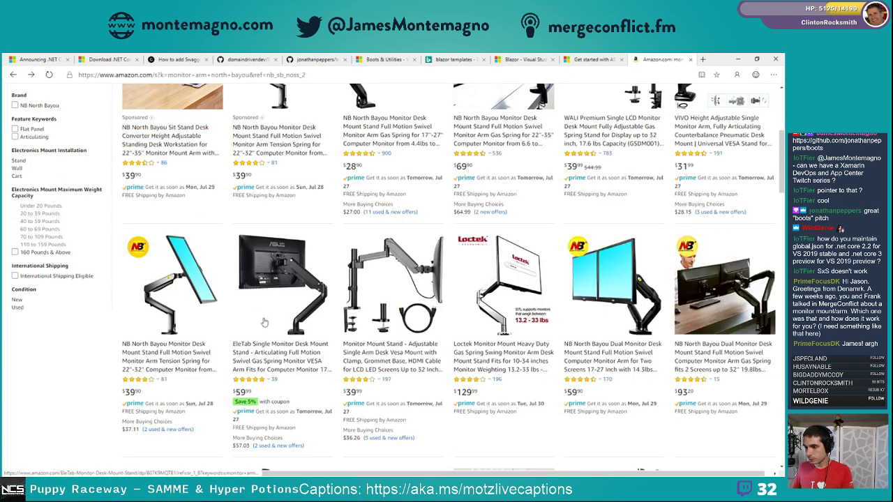
scroll(267, 315, down, 1)
scroll(267, 315, down, 1)
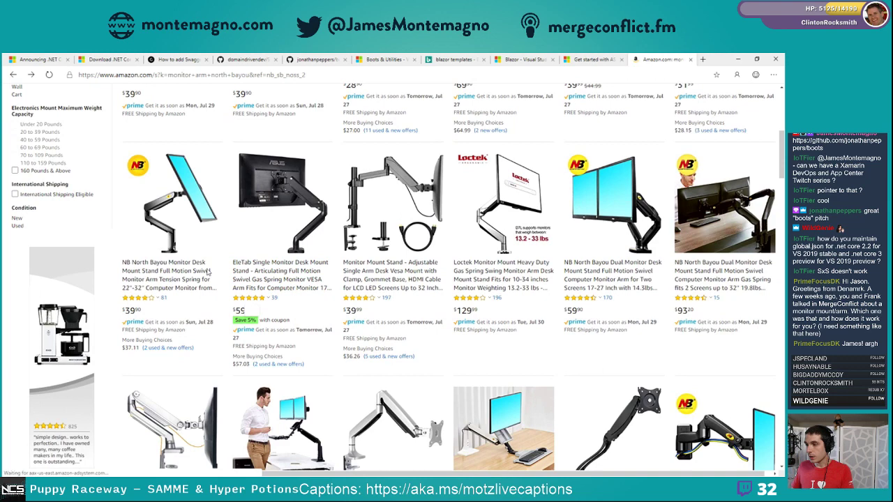
click(167, 279)
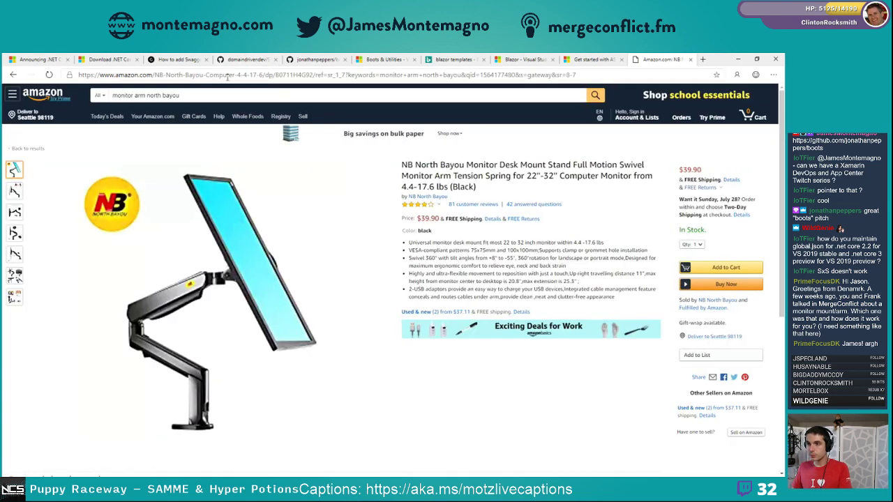
Copy the North Bayou product page's address, post it in the Twitch stream chat, and return to the Amazon page
click(226, 77)
key(ctrl+c)
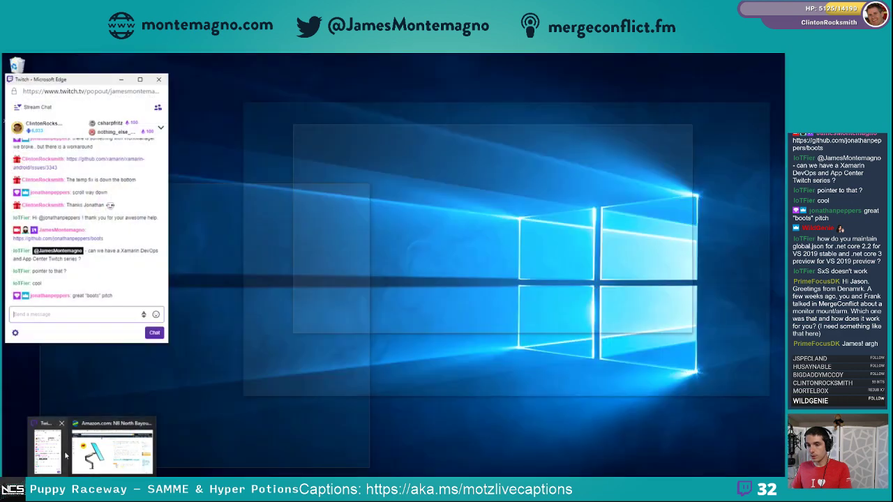
click(50, 447)
click(91, 314)
key(ctrl+v)
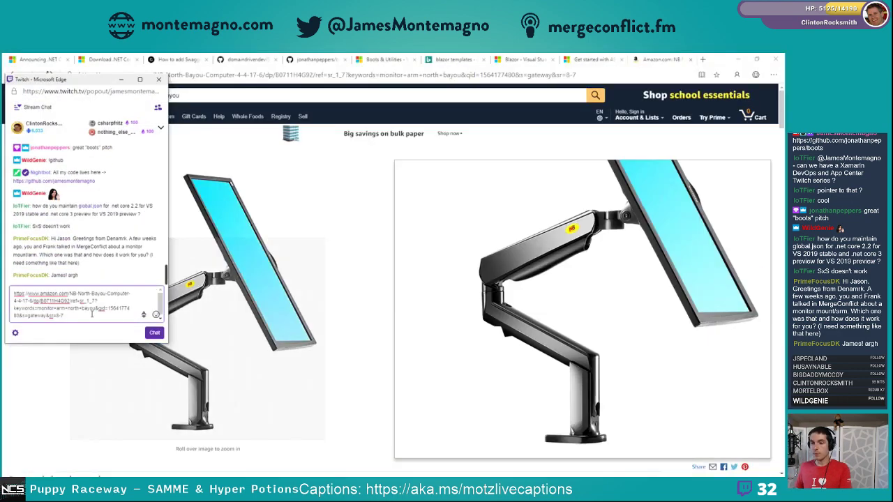
key(Return)
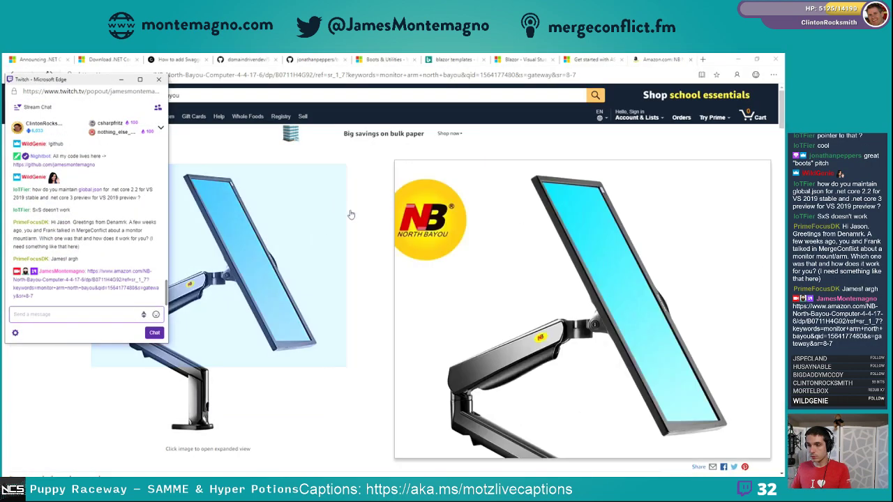
click(353, 212)
click(353, 212)
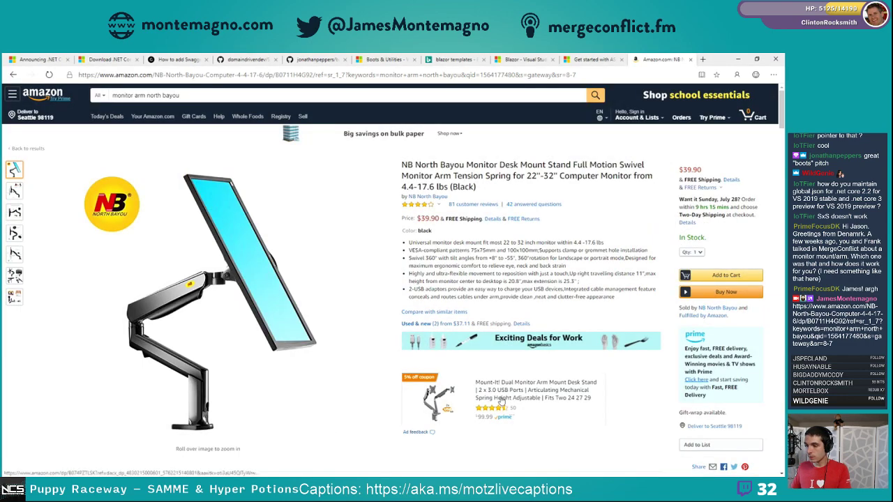
click(243, 261)
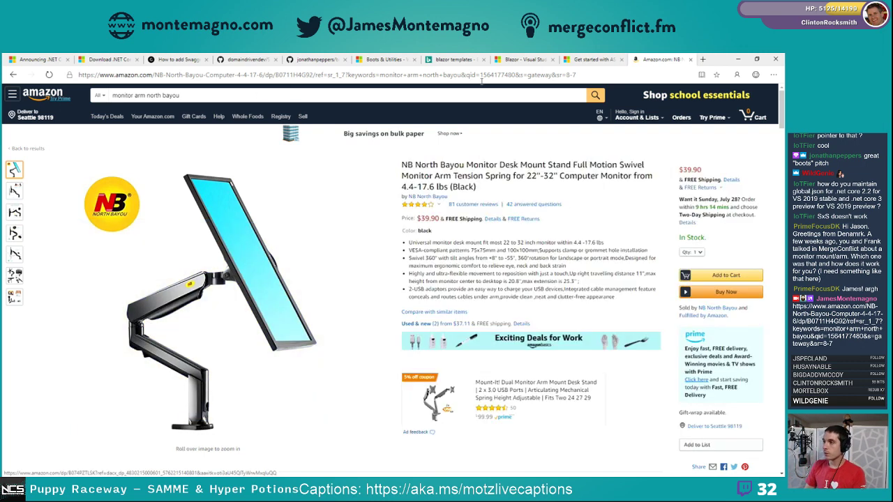
Open twitter.com/mergeconflictfm in a new browser tab
click(702, 60)
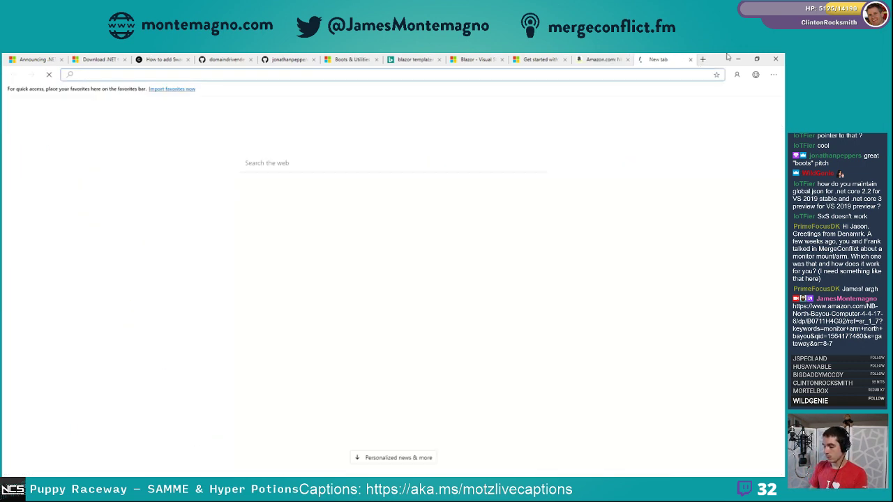
text(twitter.com/)
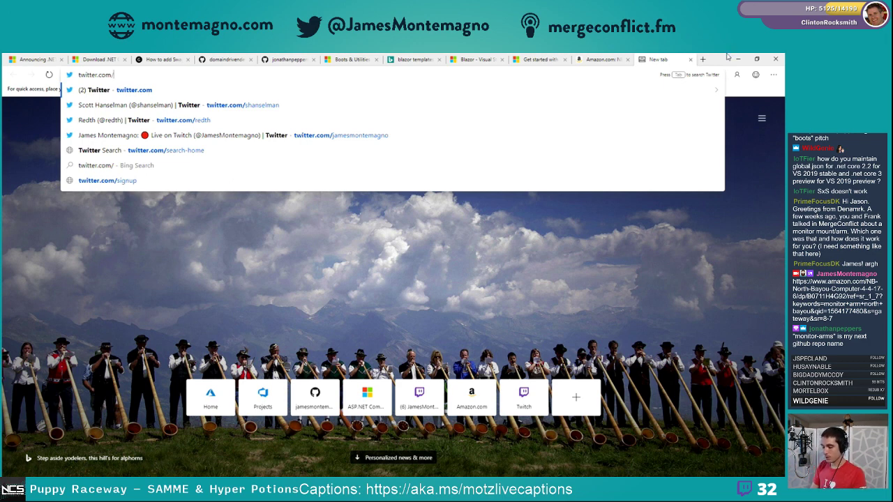
text(mergeconflict)
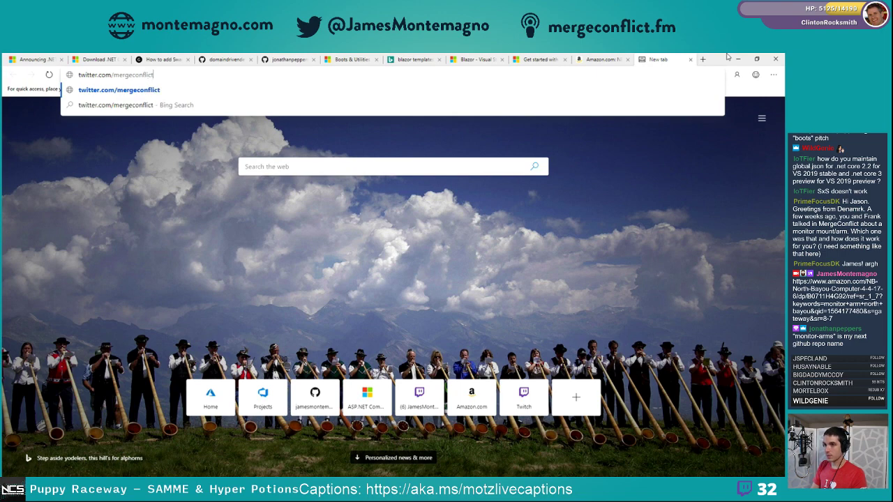
text(fm)
key(Return)
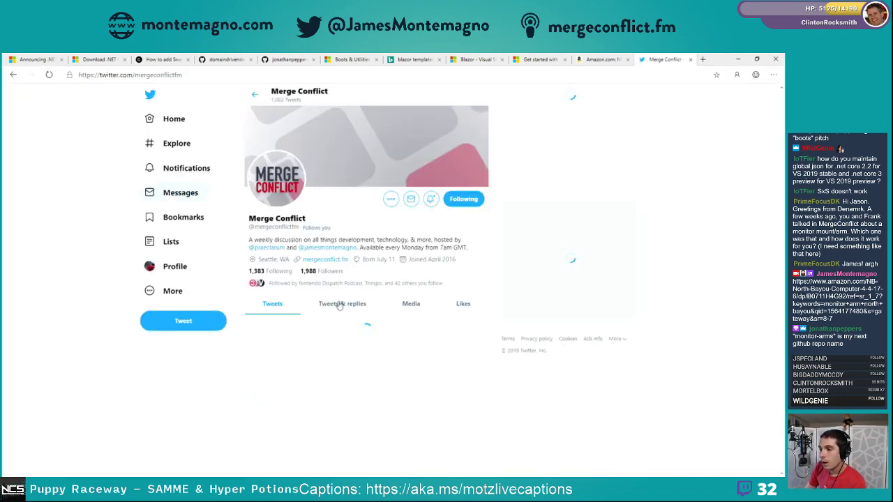
Open the Merge Conflict account's media and examine the first desk photo of the May 28 tweet, magnified to 200%
click(413, 304)
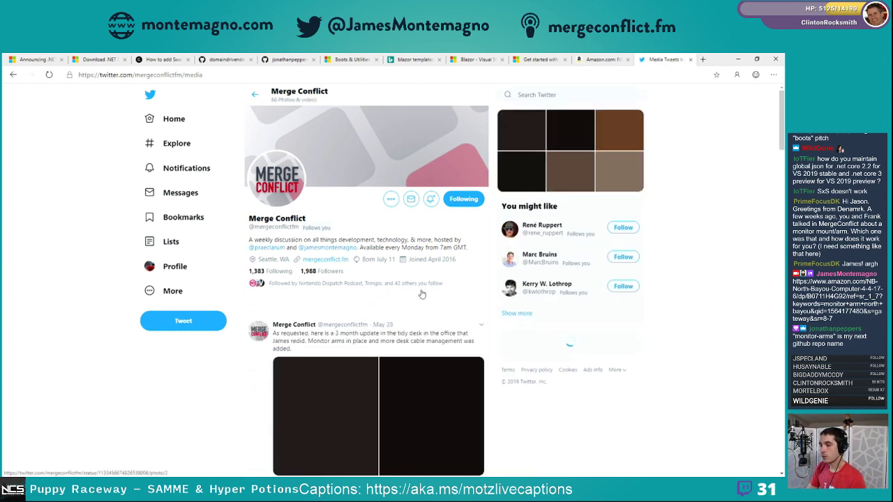
scroll(422, 299, down, 1)
click(438, 355)
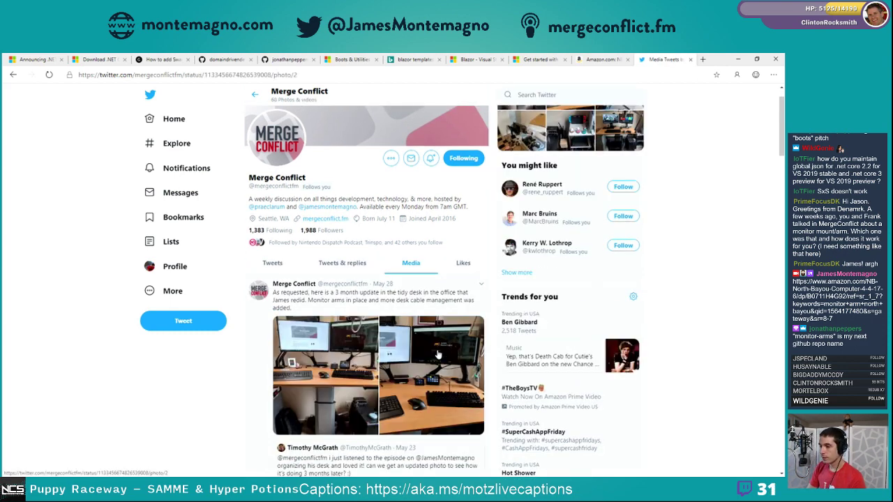
key(Left)
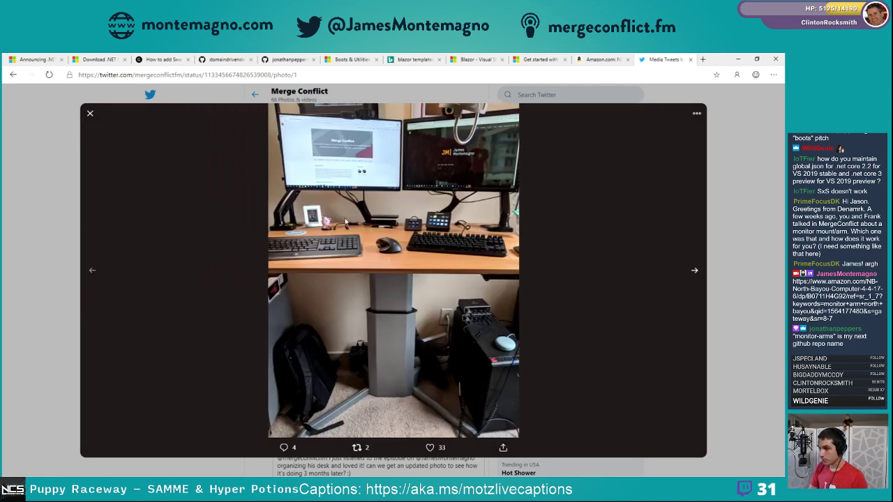
key(super+plus)
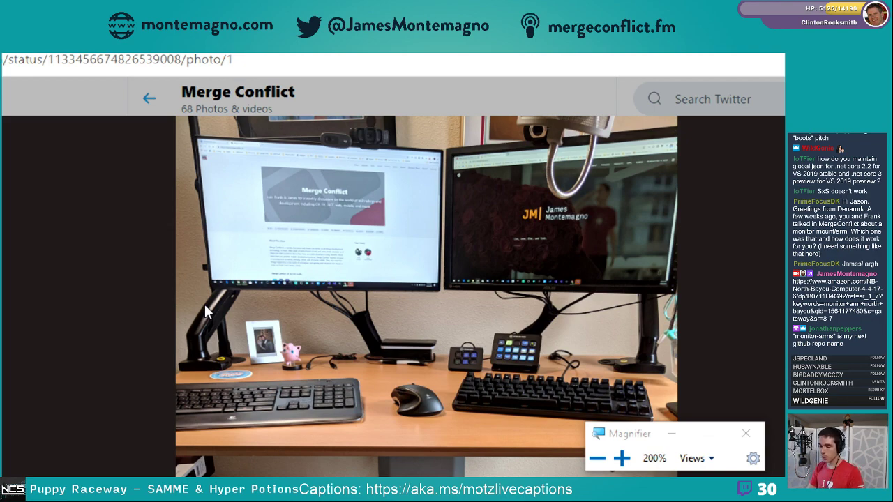
key(super+Escape)
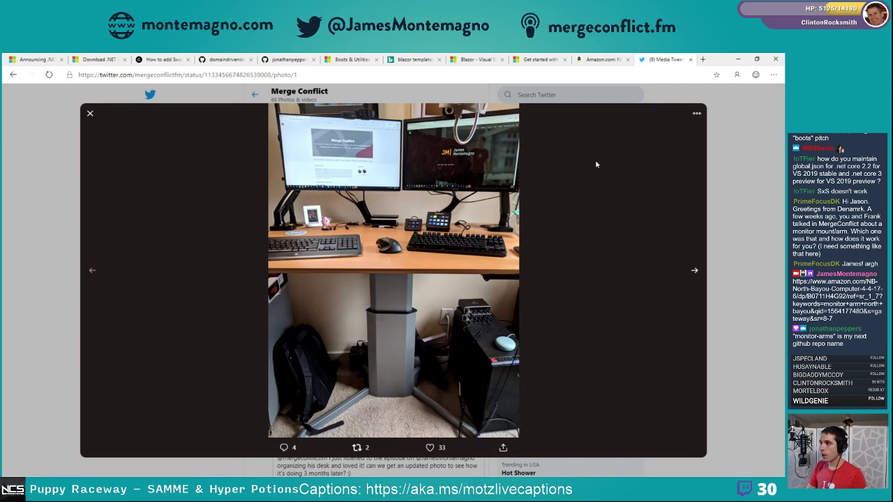
View the tweet's second desk photo, then look at the grommet and edge installation image on the Amazon product page
click(736, 135)
scroll(652, 210, down, 1)
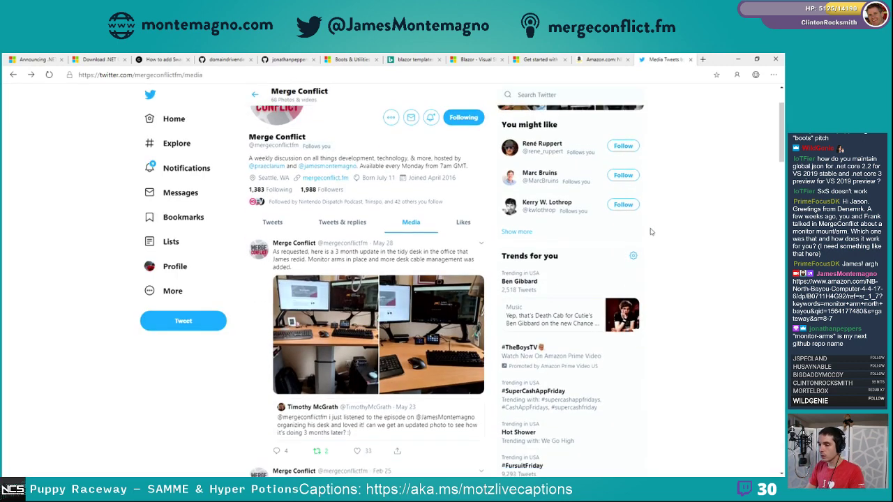
click(413, 315)
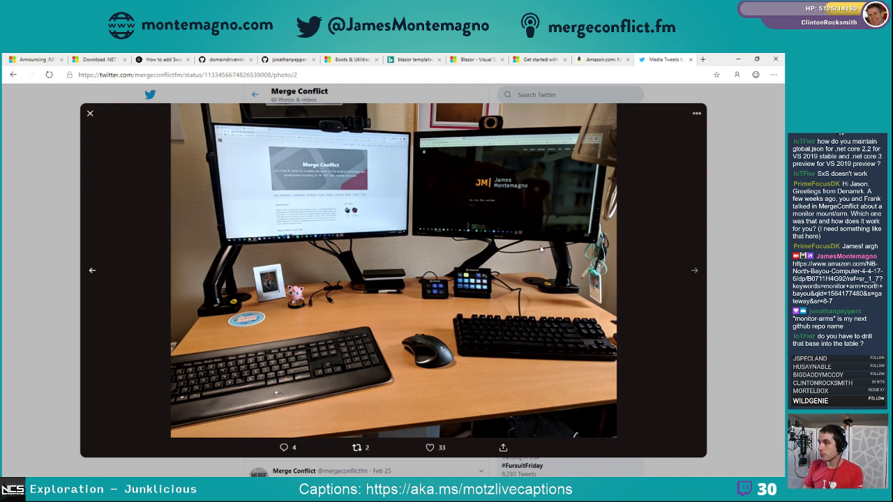
click(602, 59)
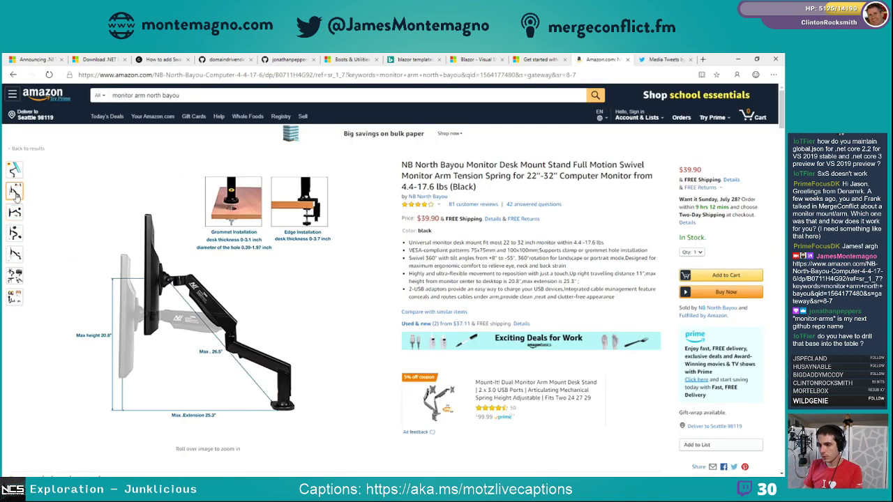
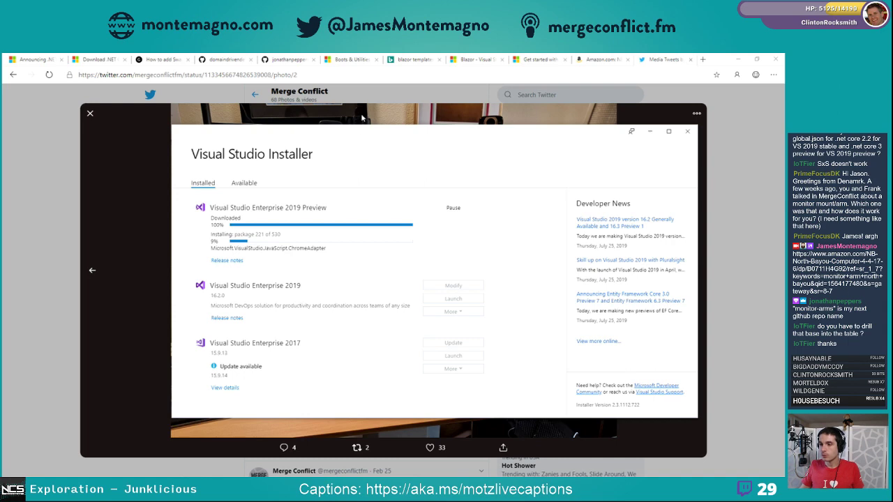
Bring the Twitter page forward, close the enlarged desk photo and highlight the Merge Conflict profile's follower count
click(361, 113)
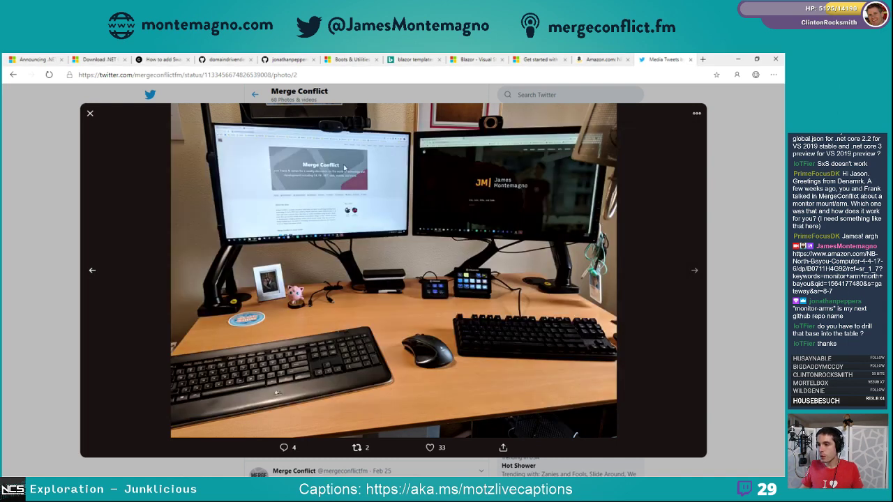
click(692, 118)
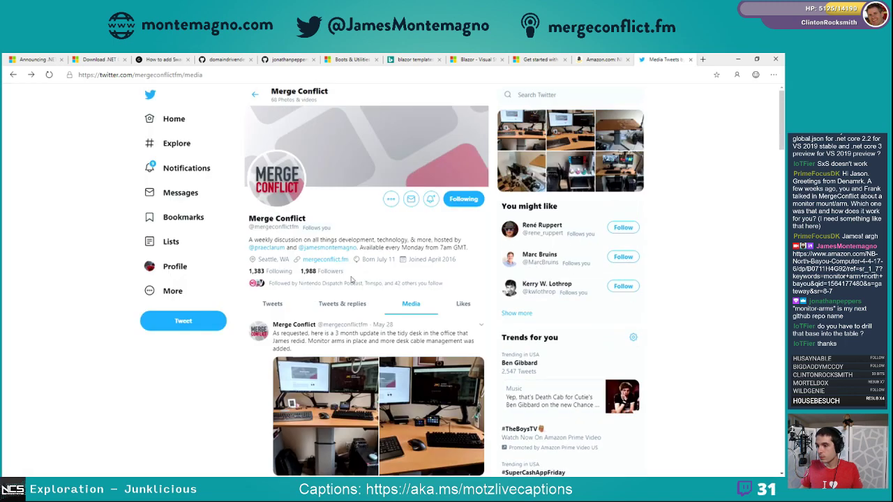
drag(323, 271, 297, 277)
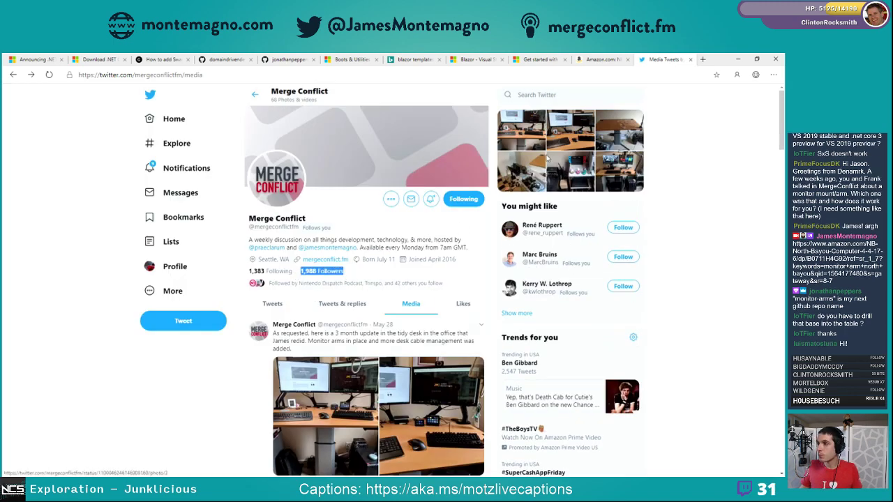
Close the Twitter tab and the Amazon product tab
click(689, 60)
click(689, 60)
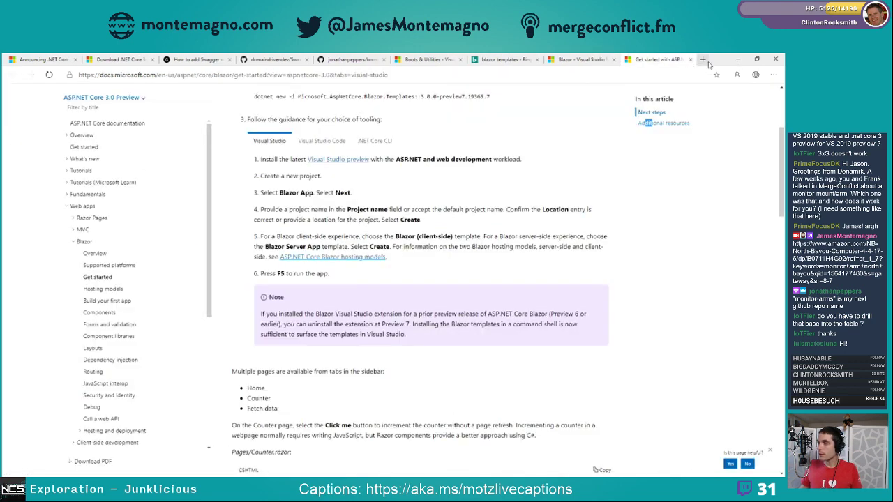
click(773, 74)
click(730, 166)
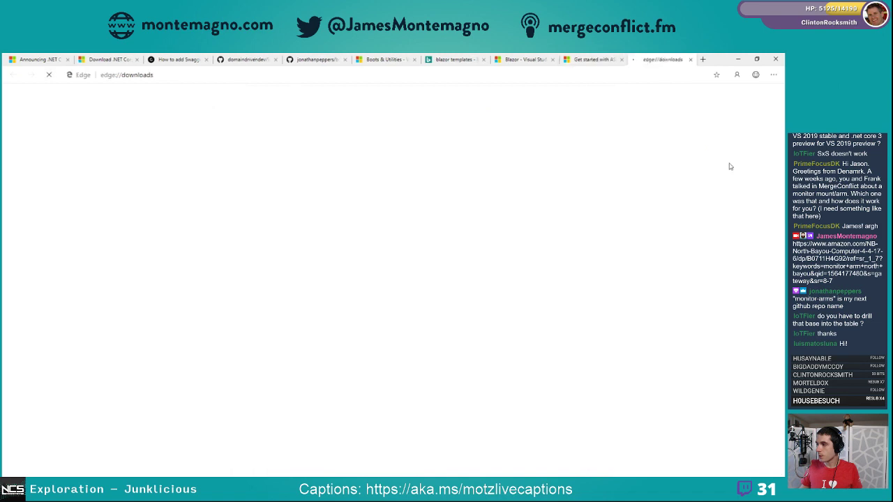
click(689, 60)
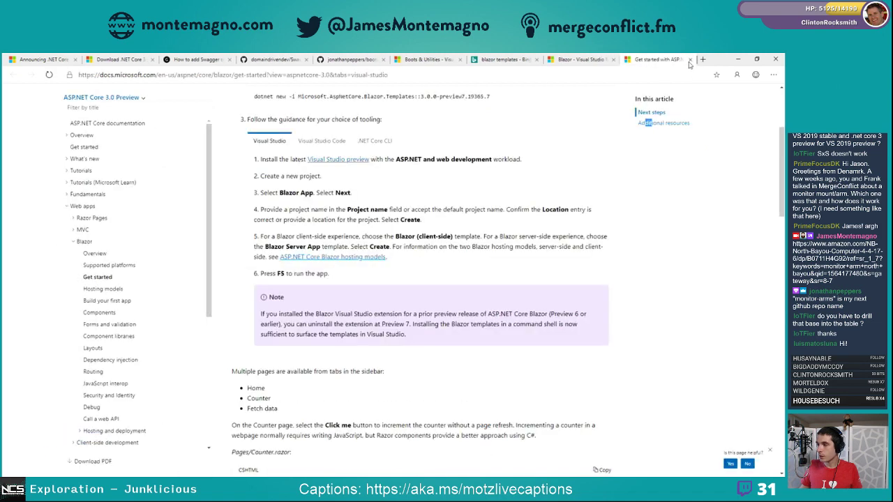
Reopen the recently closed Amazon product page from the browsing history and go back to its "monitor arm north bayou" results
click(773, 74)
mouse_move(736, 160)
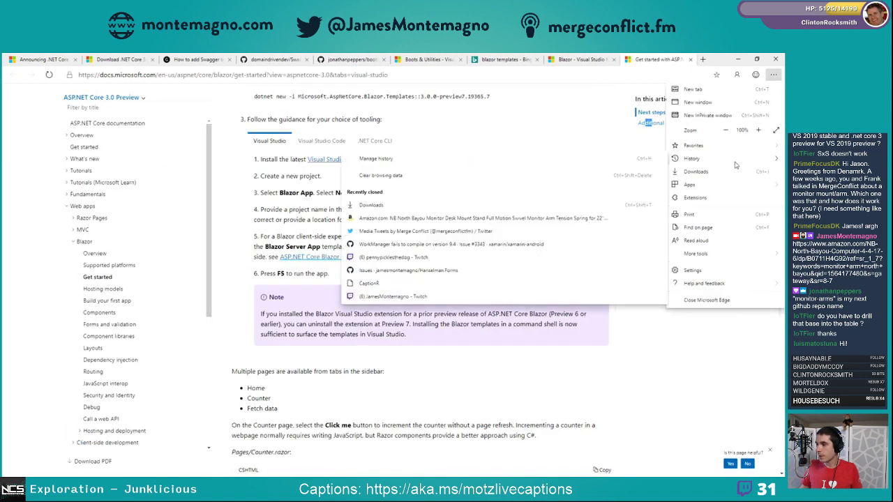
click(564, 218)
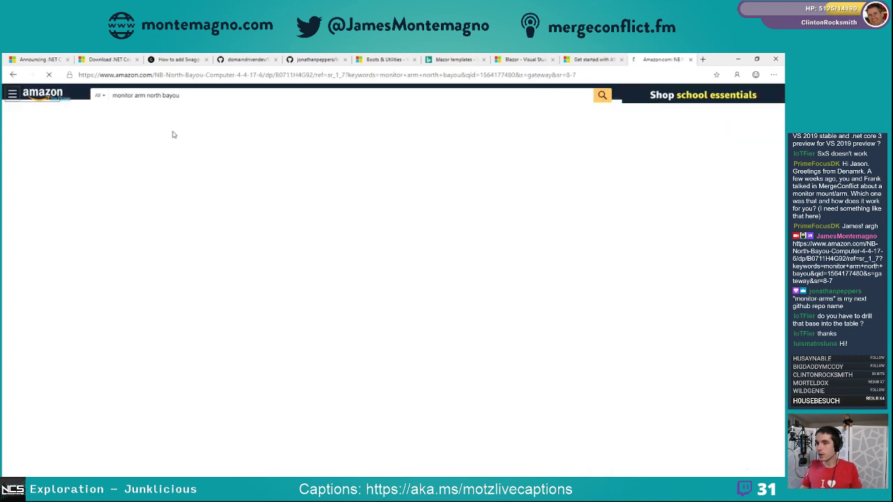
key(alt+Left)
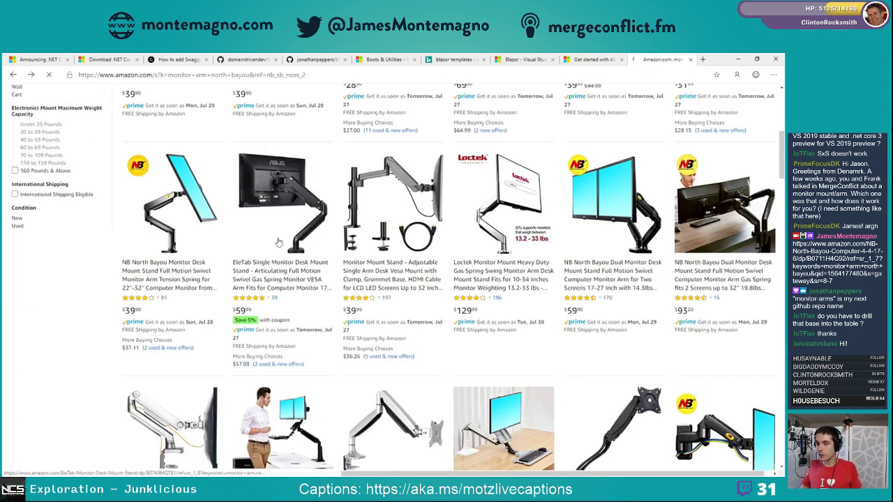
scroll(337, 309, down, 2)
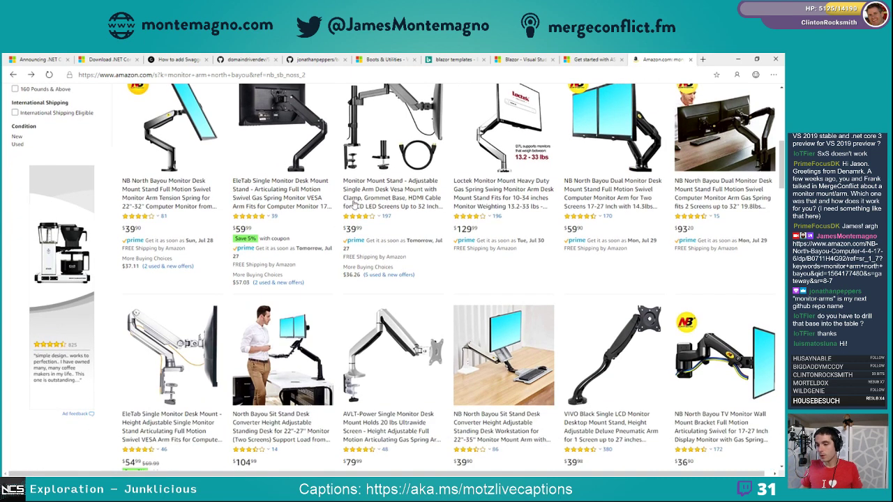
Check the repair progress in Visual Studio Installer and return to the monitor arm results in the browser
key(alt+Tab)
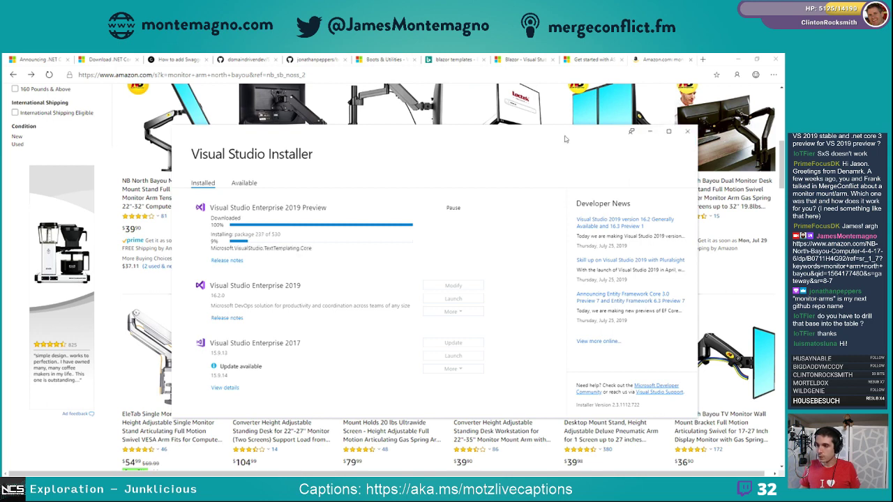
click(68, 446)
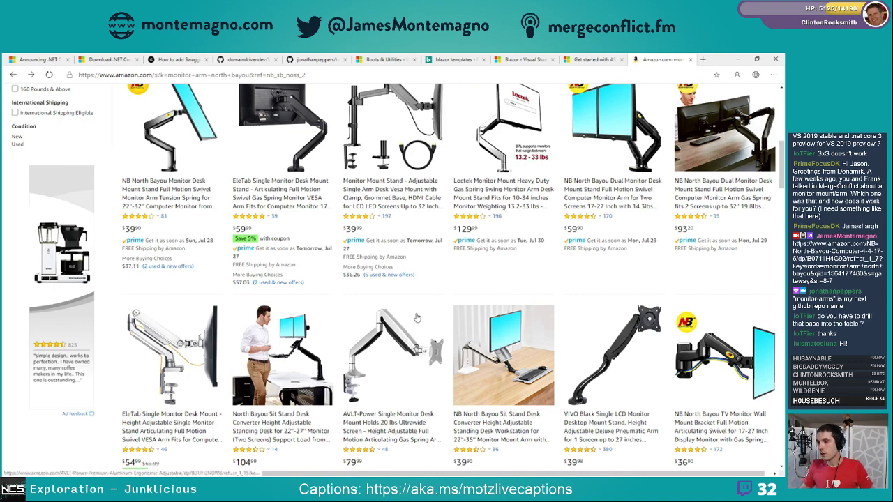
scroll(363, 293, up, 2)
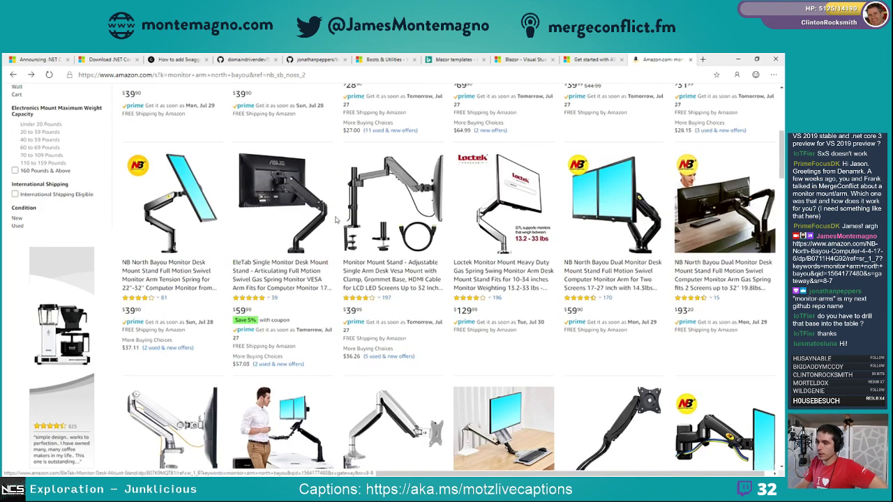
Open the black North Bayou 22"-32" single-arm product page and enlarge its image showing the grommet and edge installation
click(171, 191)
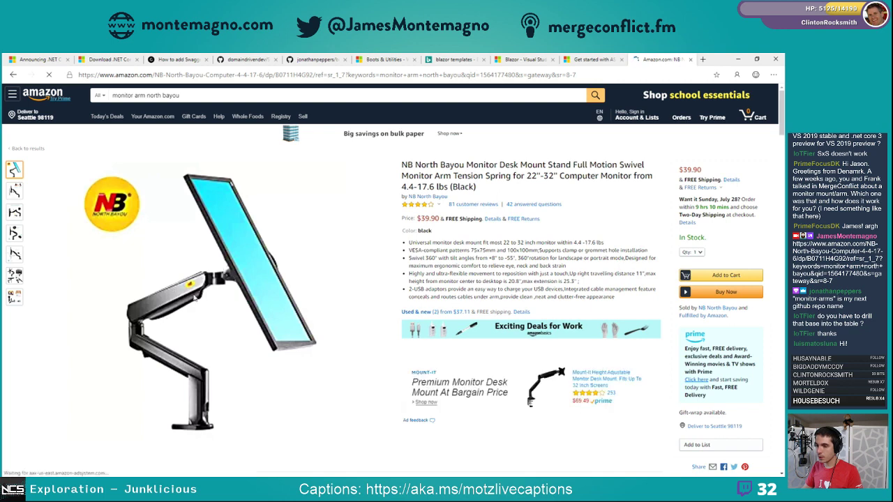
mouse_move(14, 190)
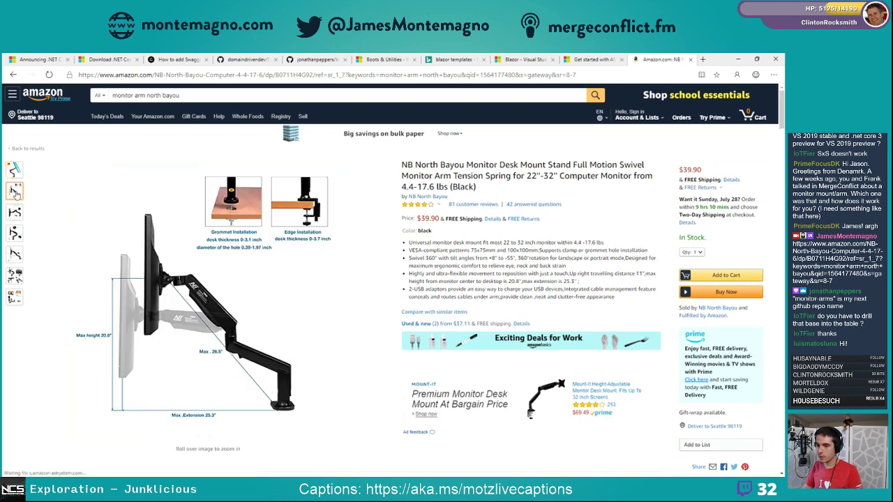
mouse_move(184, 296)
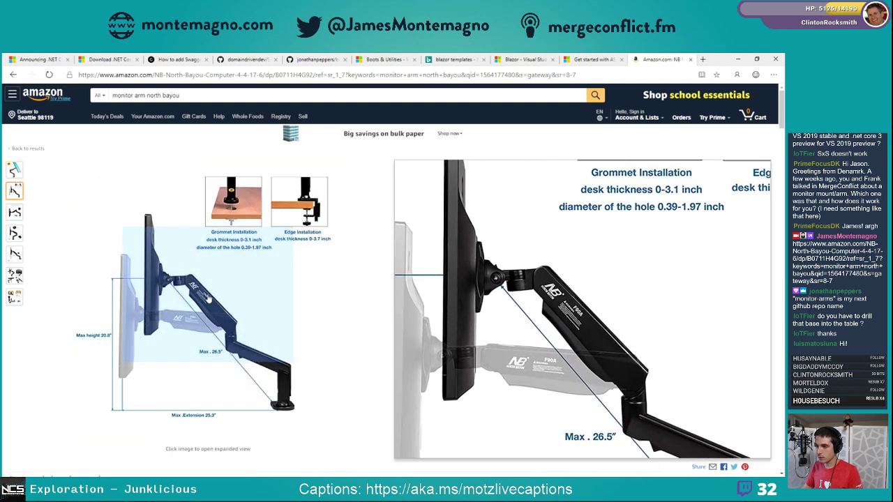
click(235, 311)
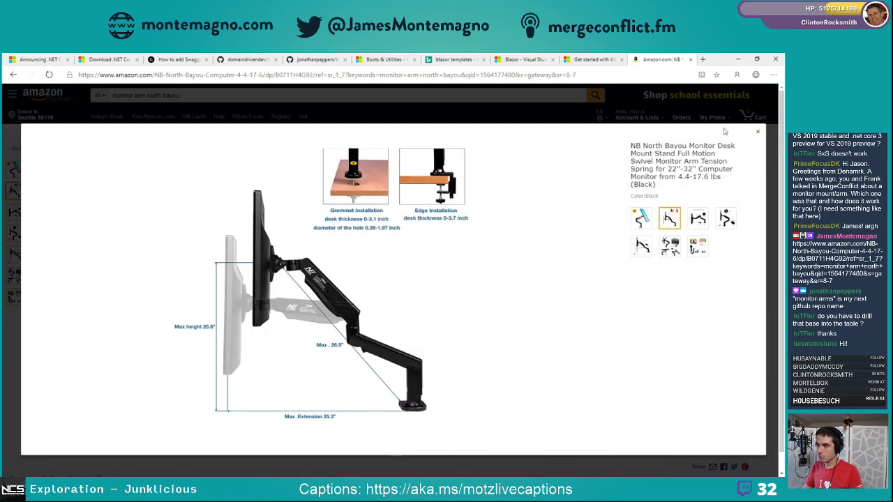
Close the enlarged image, return to the results, and show the installation diagram of the North Bayou F160 dual monitor mount
click(757, 132)
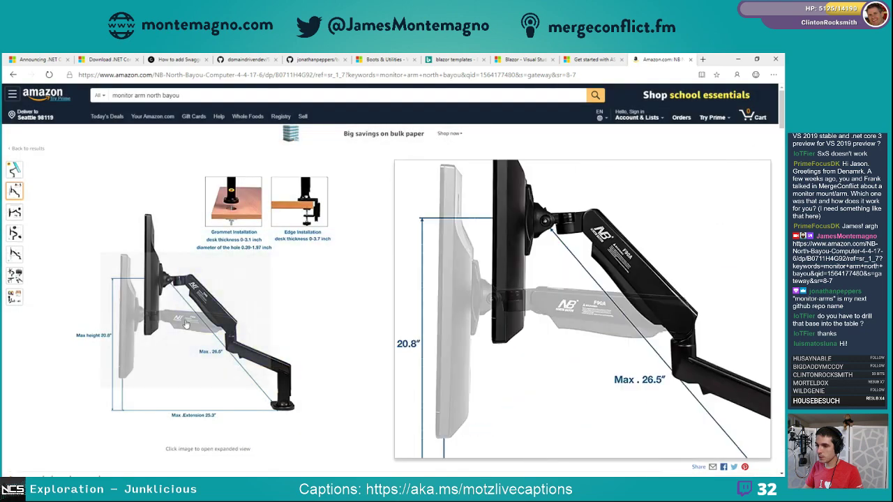
click(14, 75)
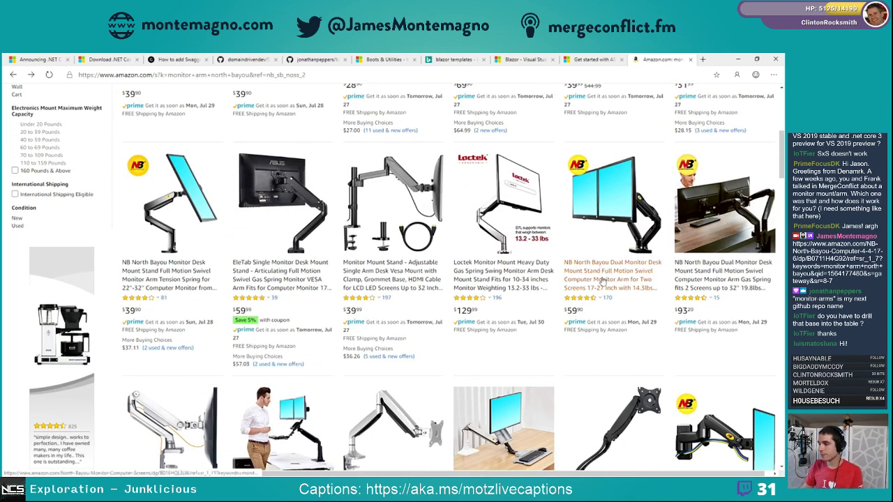
click(594, 284)
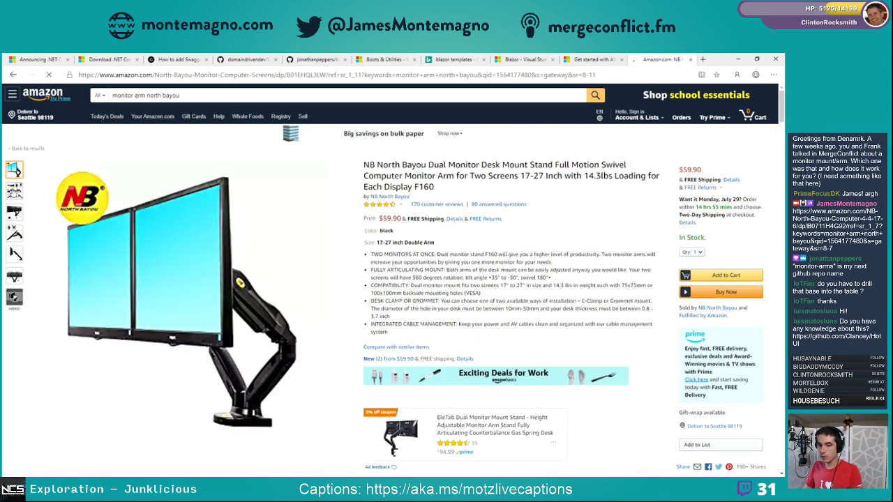
mouse_move(10, 192)
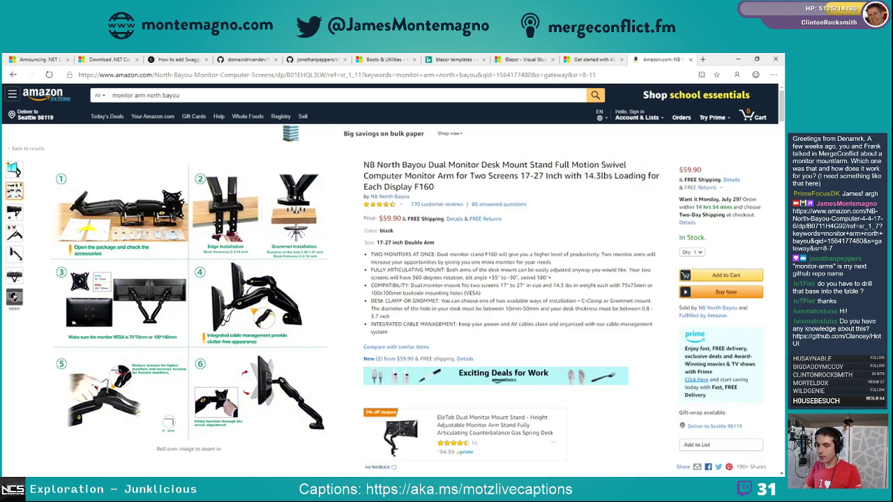
Open the HotUI GitHub repository link posted in the Twitch stream chat
click(94, 446)
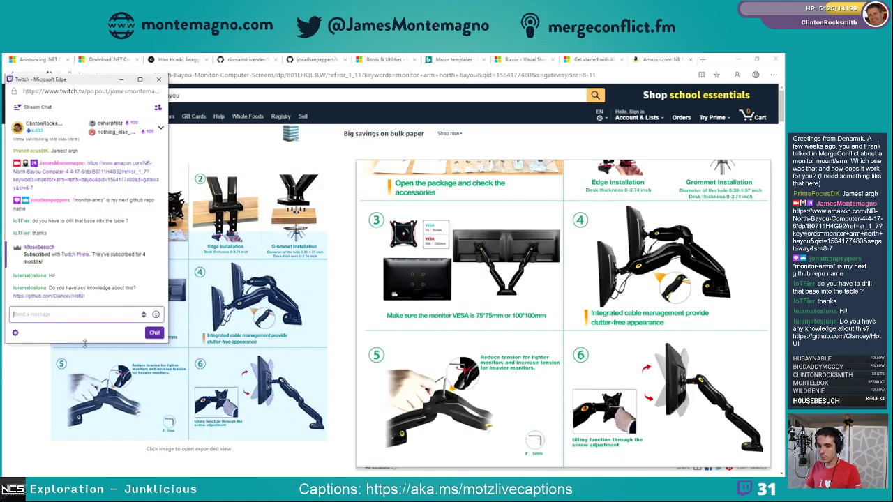
click(80, 297)
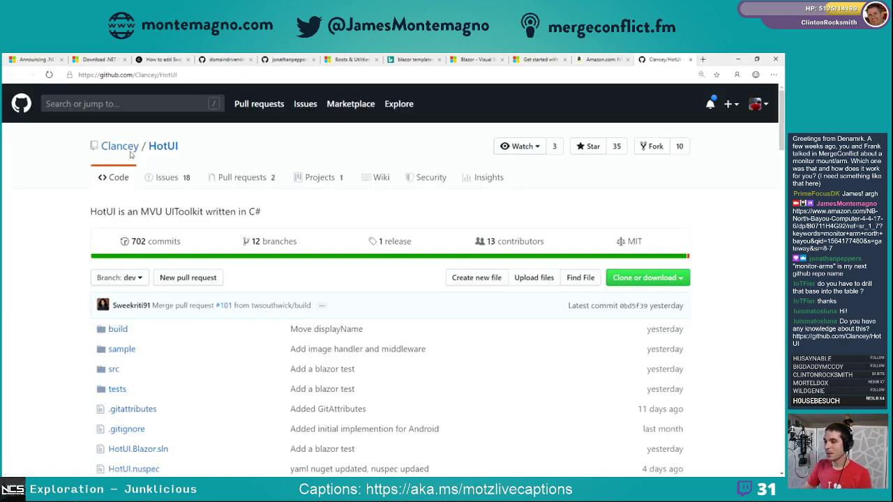
mouse_move(131, 155)
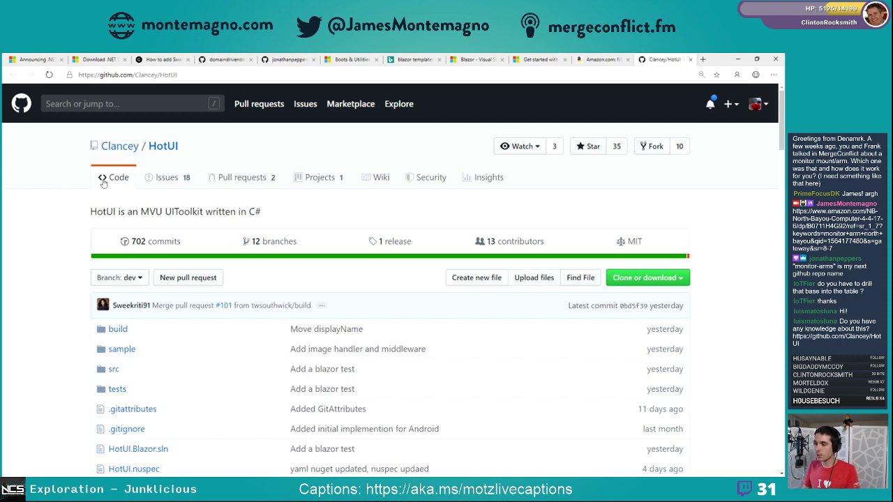
Read through the HotUI README, from key concepts to supported platforms and disclaimer, and close the repository tab
scroll(102, 185, down, 5)
scroll(105, 195, down, 2)
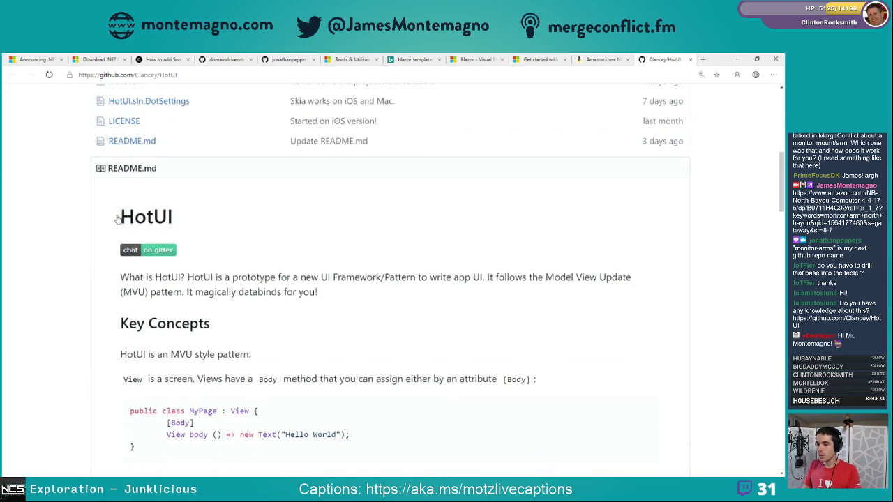
scroll(259, 254, down, 1)
scroll(365, 313, down, 1)
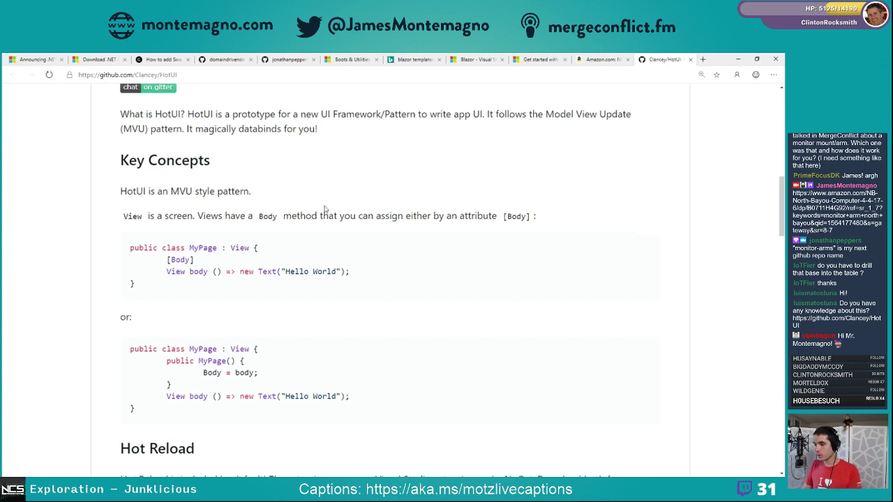
scroll(324, 209, down, 5)
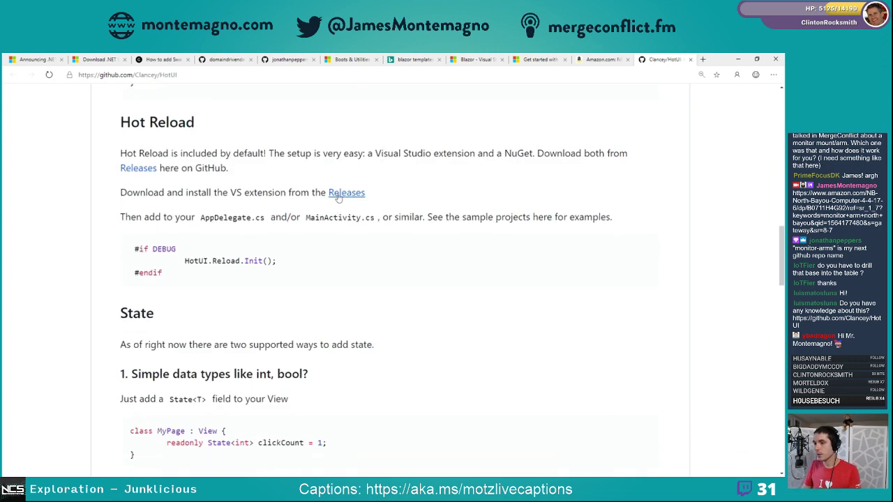
scroll(325, 281, down, 6)
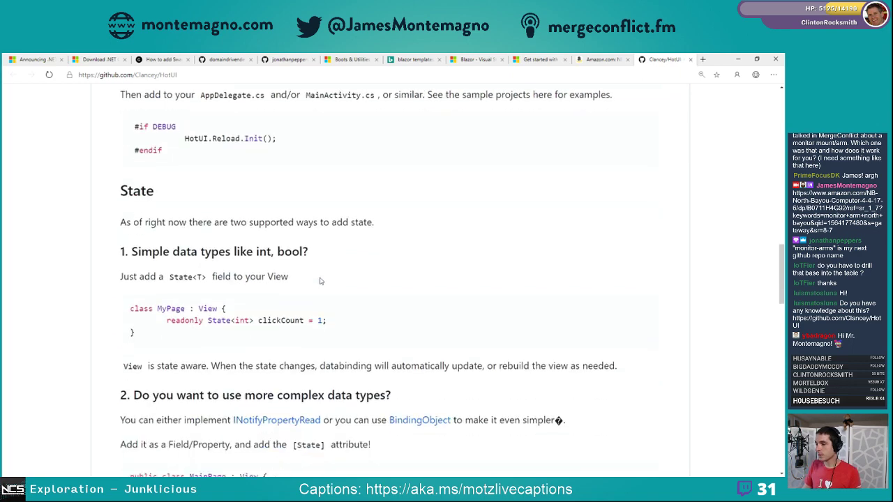
scroll(352, 266, up, 1)
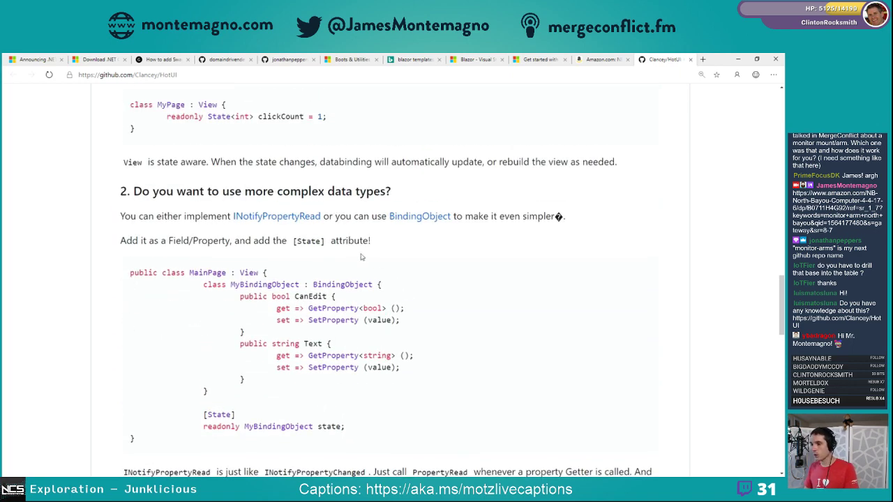
scroll(352, 238, up, 1)
scroll(237, 341, down, 6)
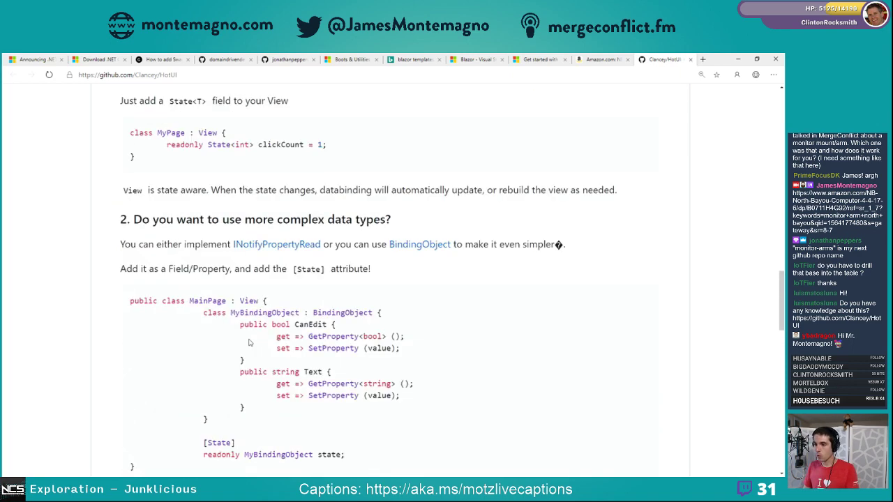
scroll(249, 344, down, 4)
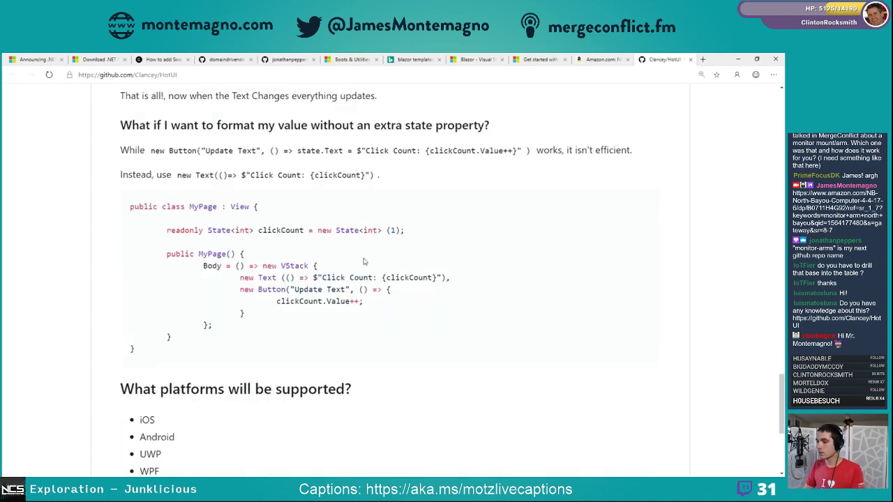
scroll(361, 263, down, 2)
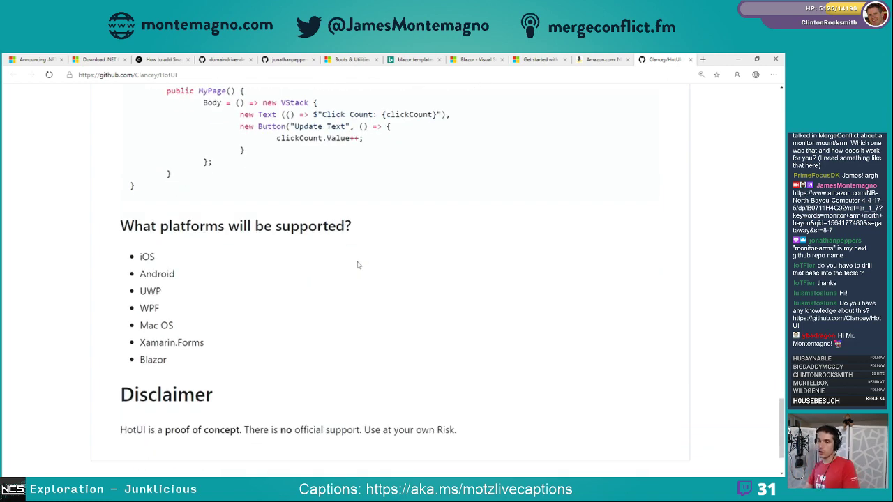
scroll(357, 265, up, 14)
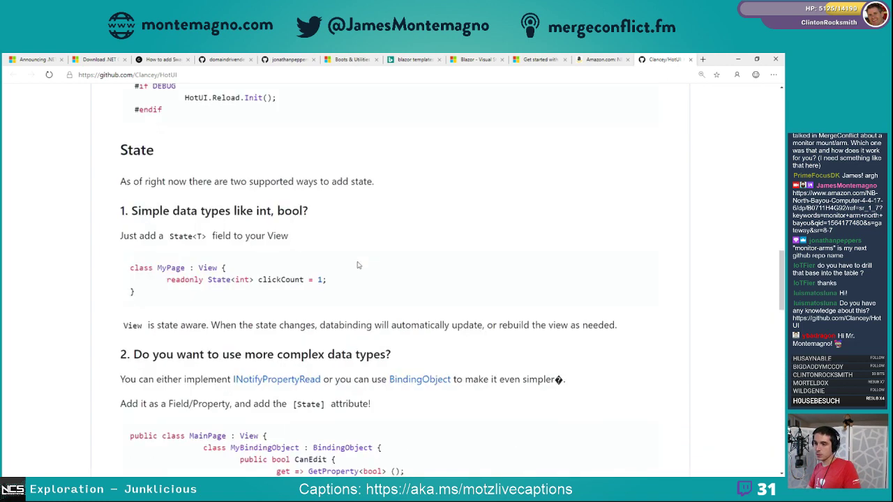
scroll(357, 265, up, 20)
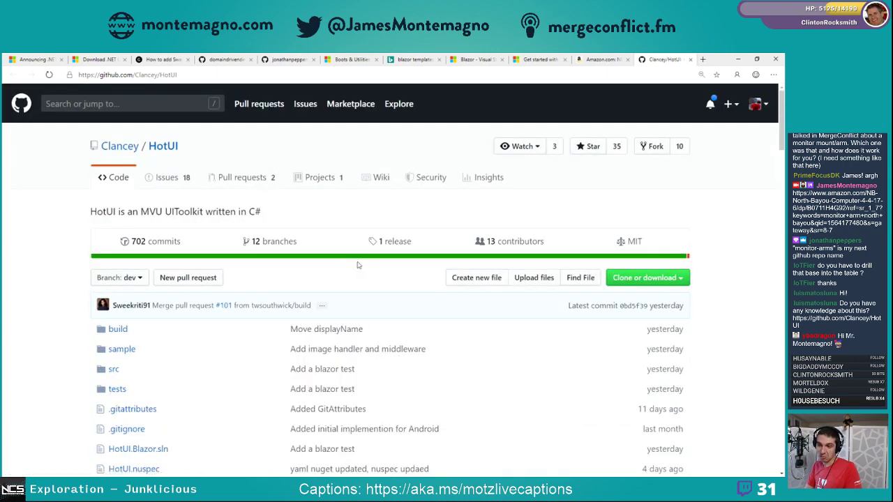
click(690, 60)
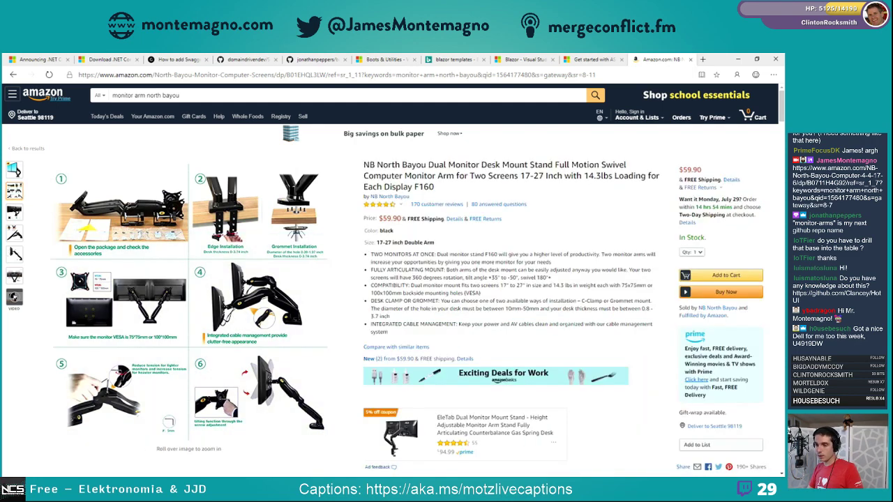
Check the repair progress in Visual Studio Installer and the computer's performance in Task Manager, and close Task Manager
key(alt+Tab)
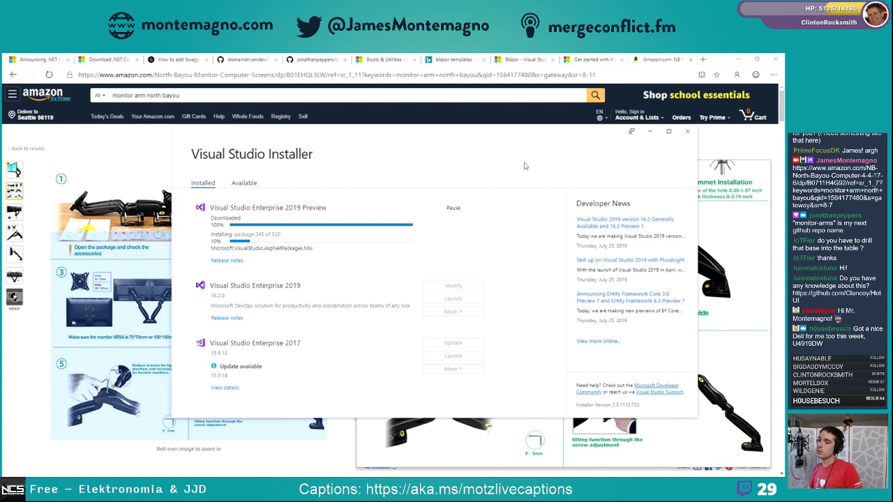
right_click(227, 483)
click(245, 445)
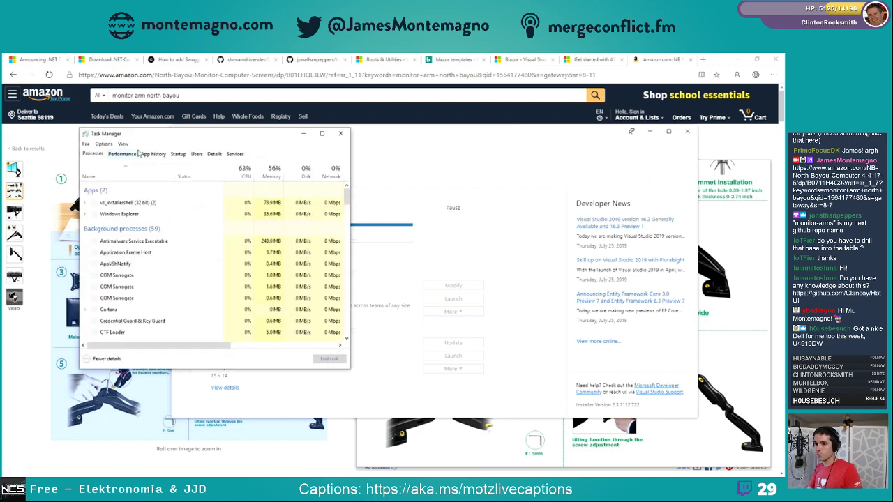
click(122, 155)
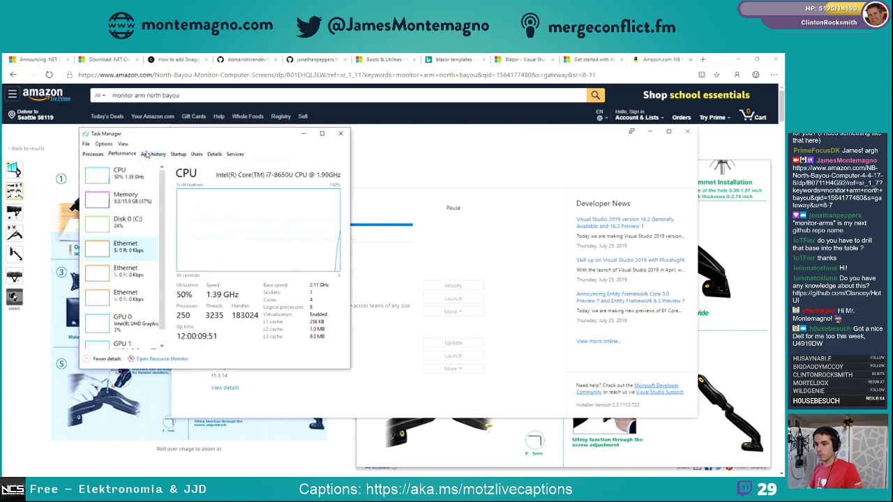
drag(328, 134, 317, 237)
click(356, 161)
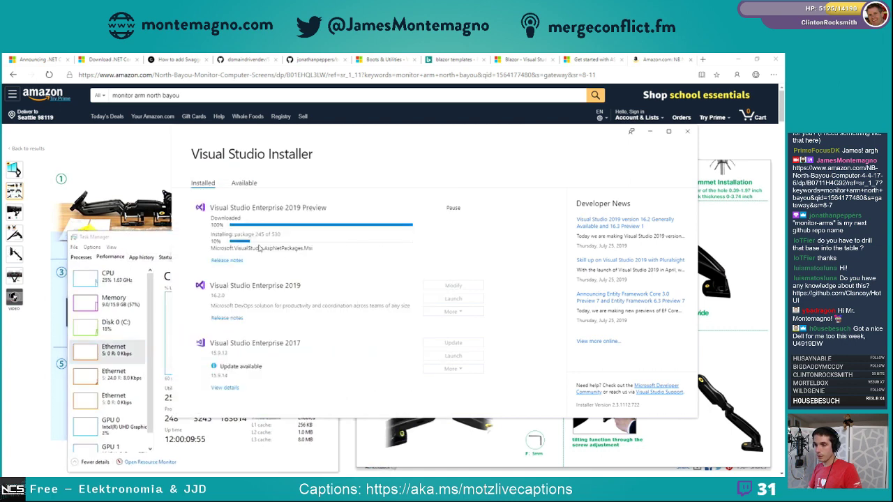
click(148, 243)
click(293, 237)
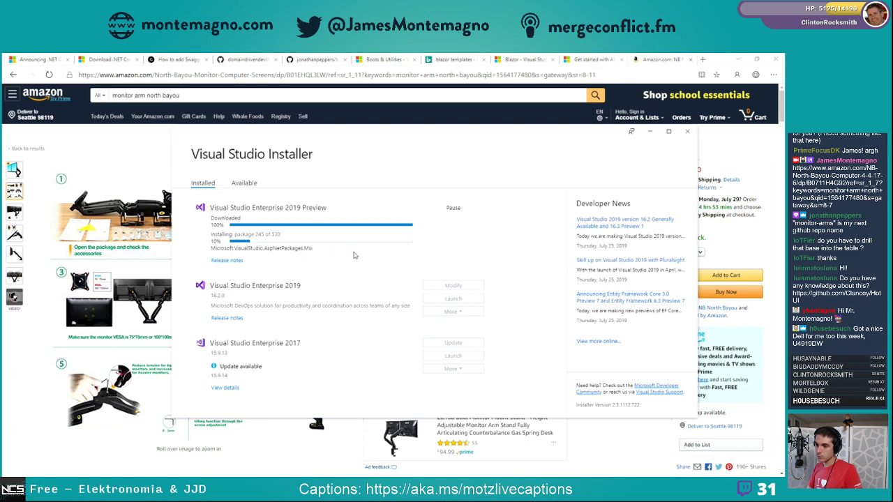
Close the Amazon product tab and look over the Blazor get-started instructions
click(585, 60)
click(690, 60)
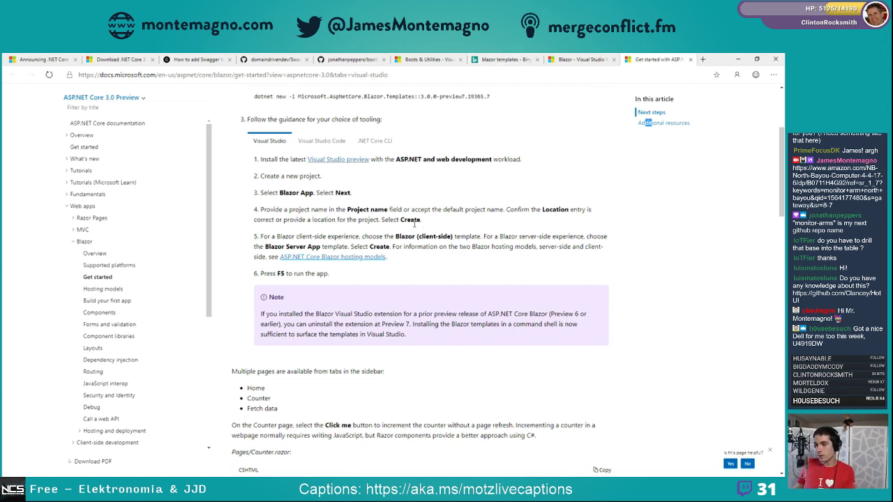
scroll(256, 245, up, 1)
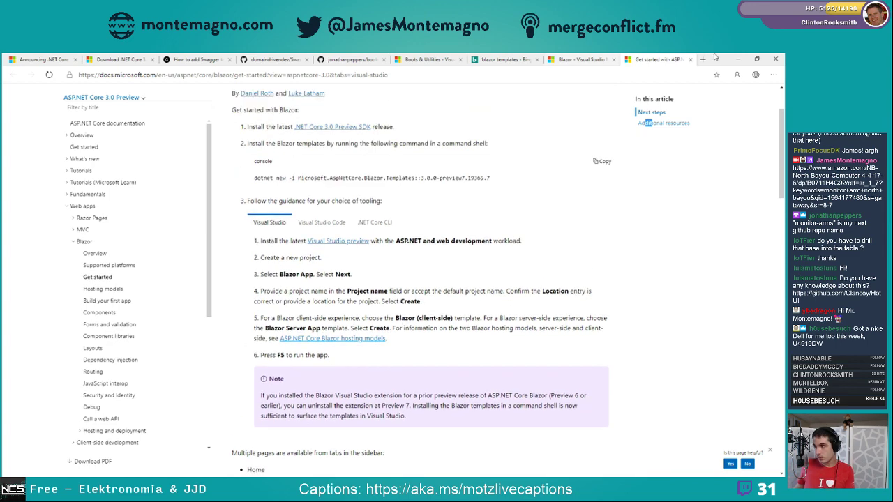
Minimize the browser and Twitch chat windows and move the Visual Studio Installer window away from the file explorer
click(738, 59)
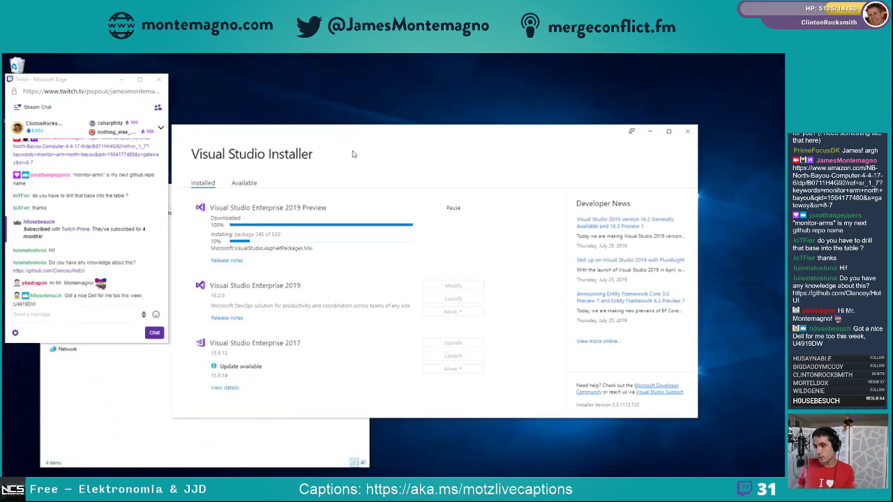
click(122, 78)
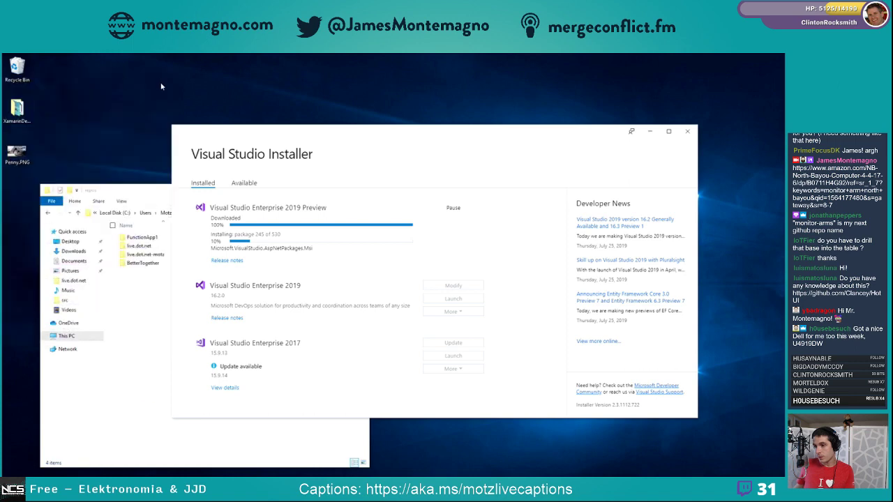
drag(307, 134, 391, 93)
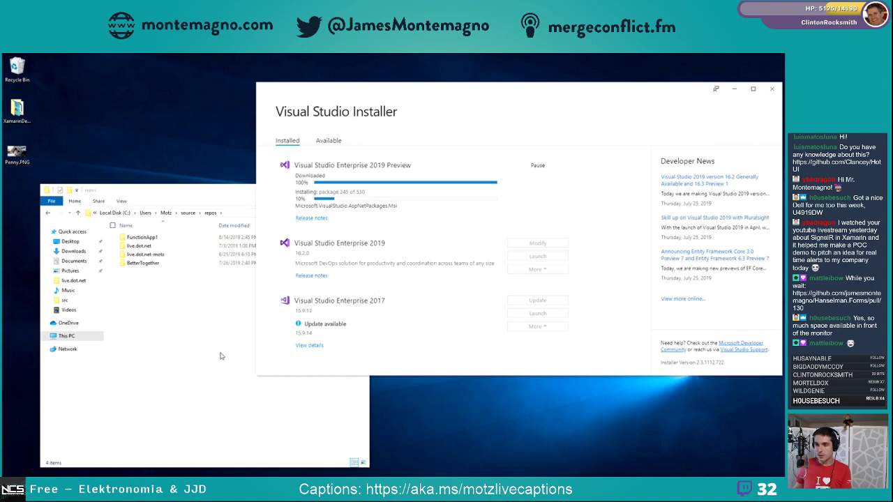
Bring back the browser and open the Xamarin Developers YouTube channel at youtube.com/c/xamarindevelopers in a new tab
click(196, 367)
mouse_move(98, 476)
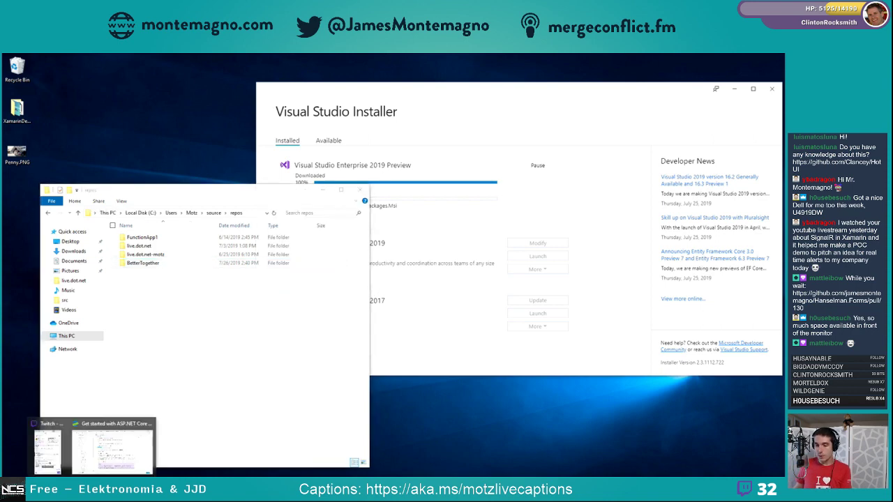
click(99, 450)
key(ctrl+t)
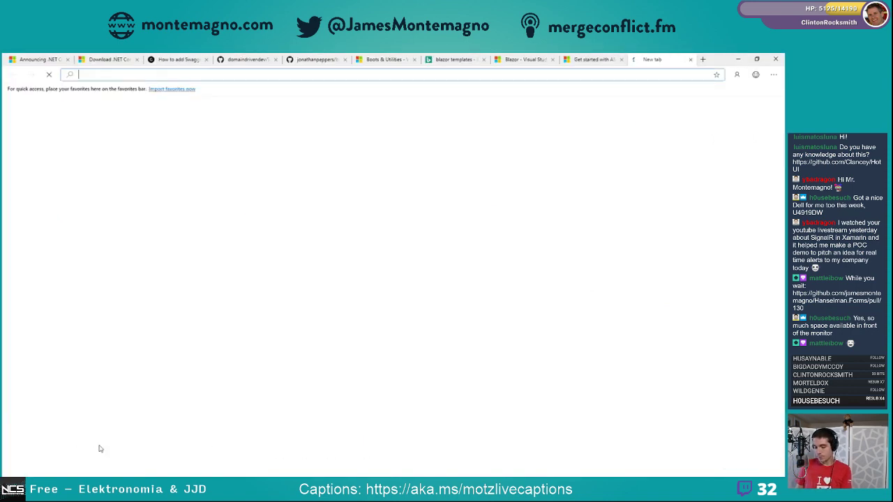
text(youtube.com/cl)
key(BackSpace)
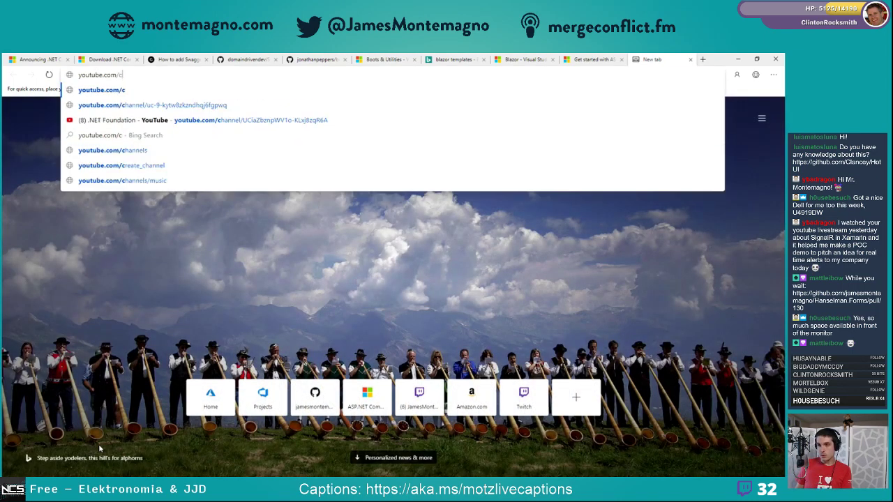
text(/)
text(xamarindevelopers)
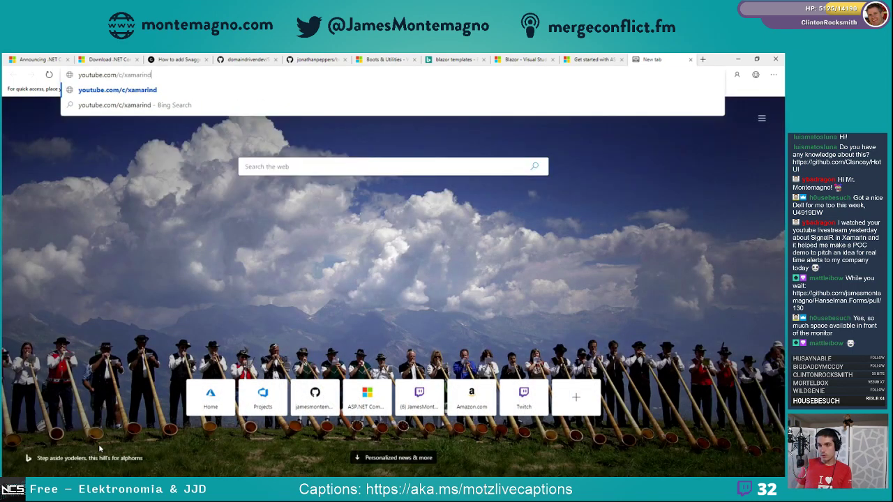
key(Return)
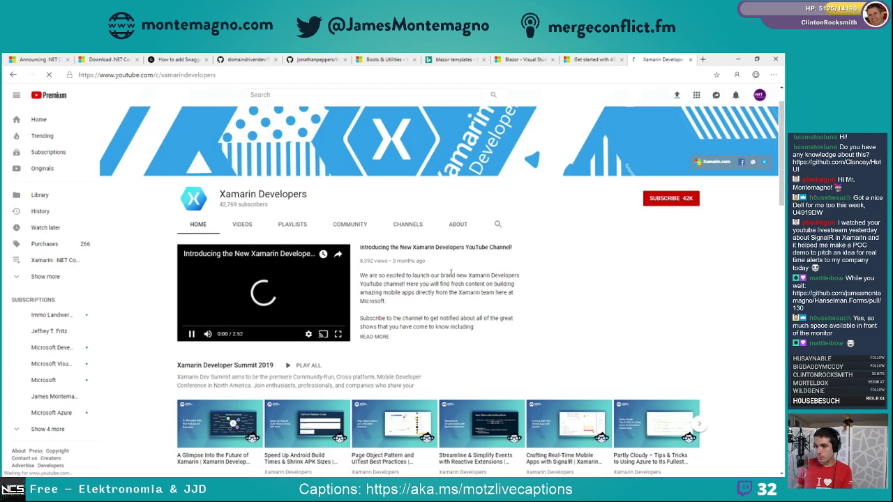
Show the Xamarin Developers channel's videos and copy the link to "Crafting Real-Time Mobile Apps with SignalR"
click(244, 227)
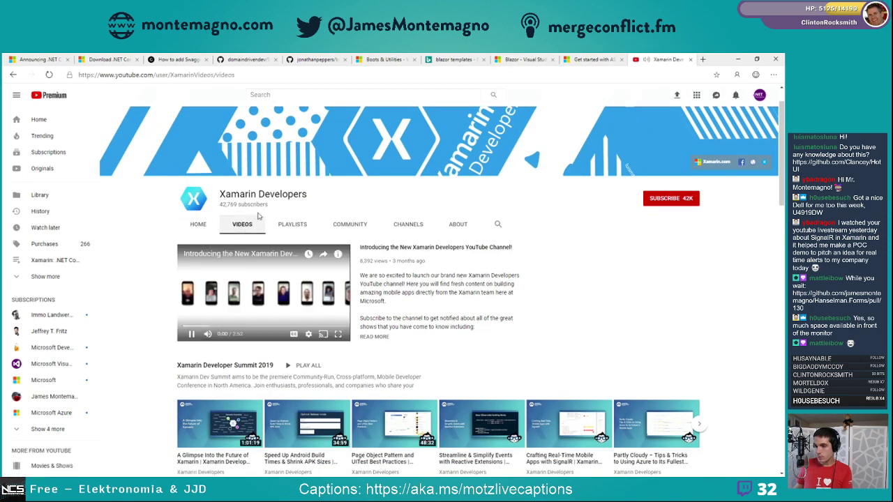
scroll(382, 258, down, 2)
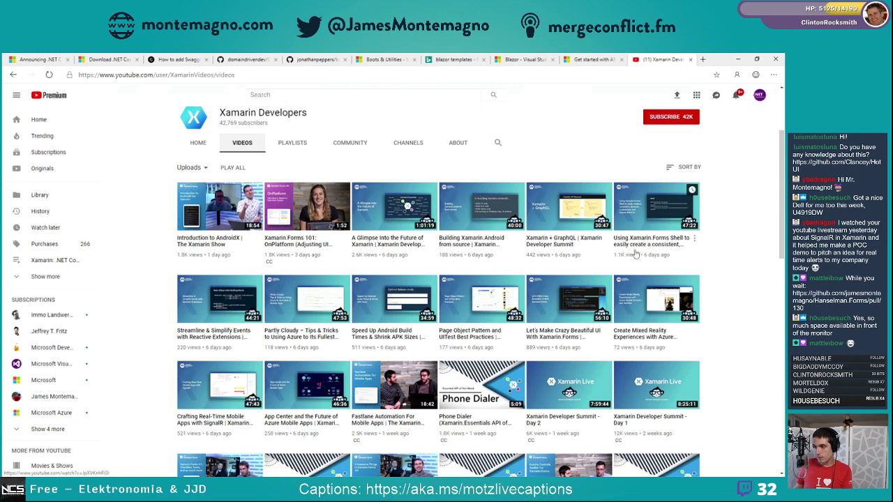
scroll(640, 249, down, 1)
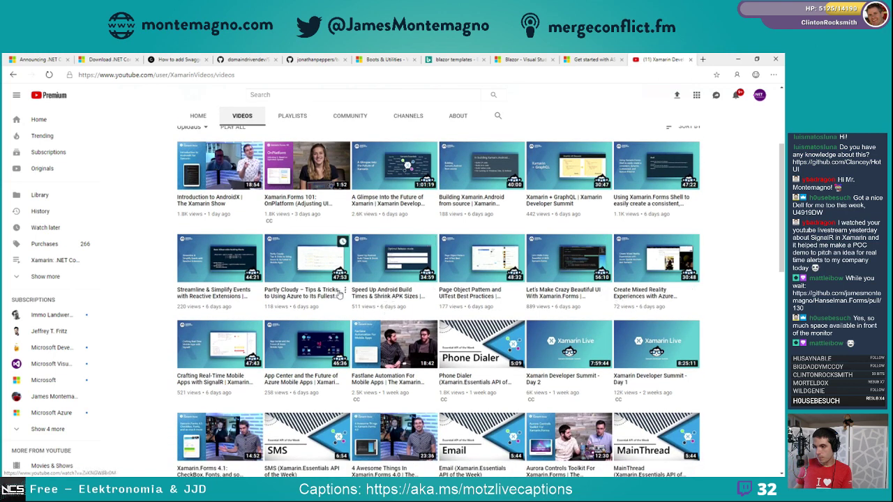
right_click(234, 379)
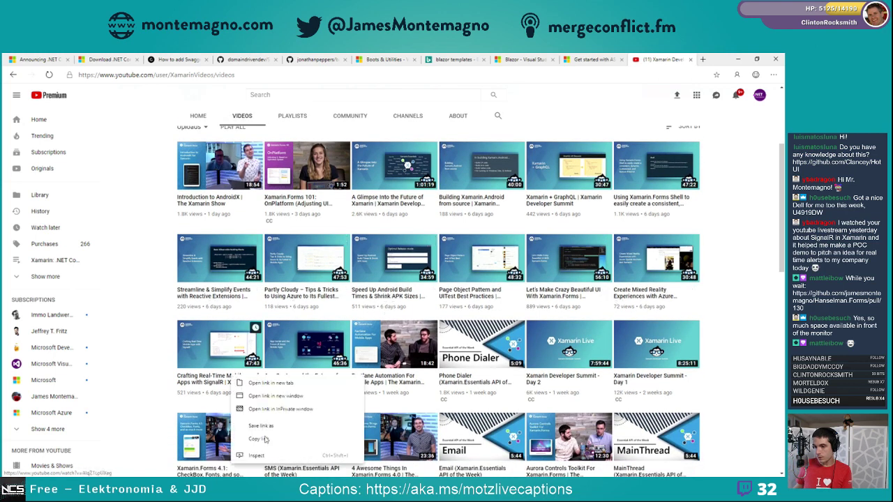
click(267, 439)
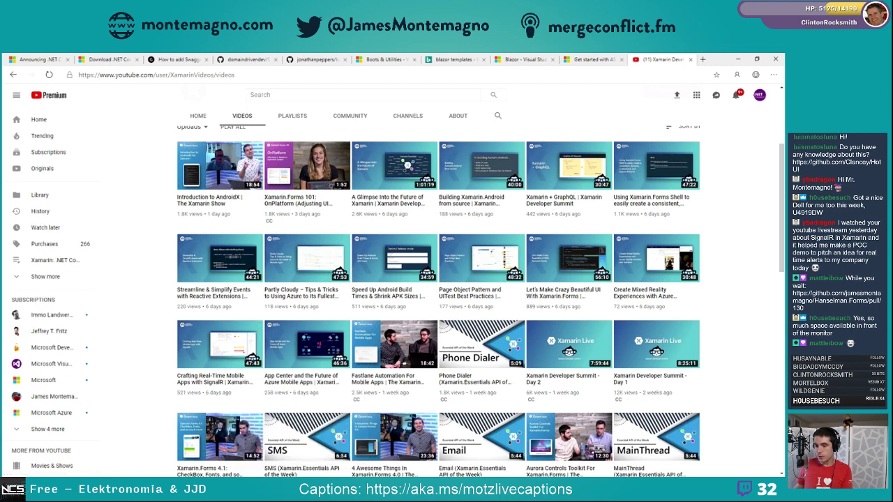
Switch to the Twitch chat window and post the copied YouTube video link as a message
click(105, 446)
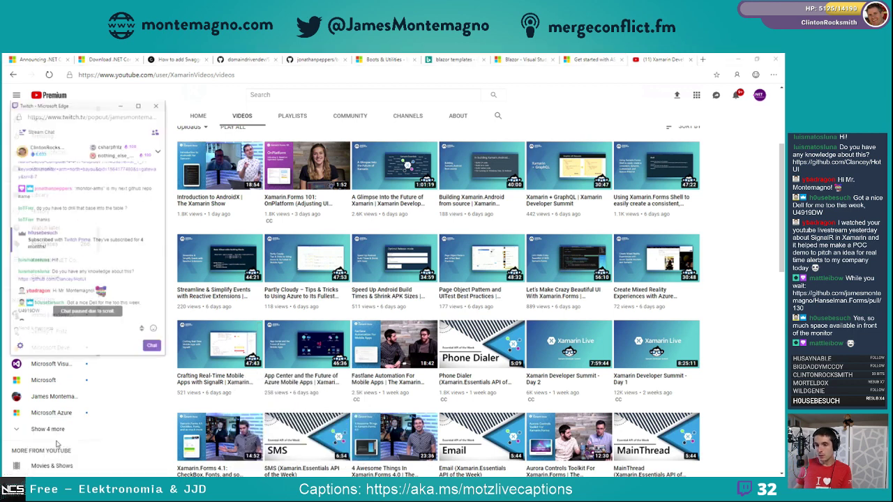
click(86, 313)
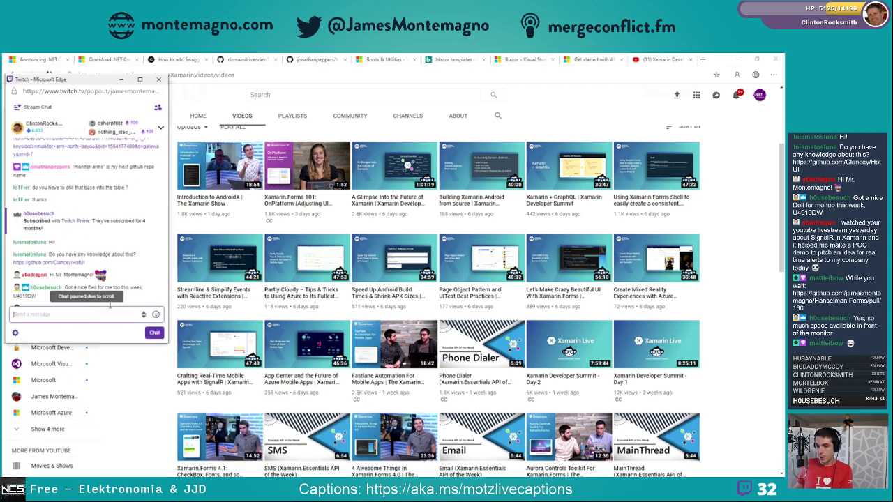
key(ctrl+v)
key(Return)
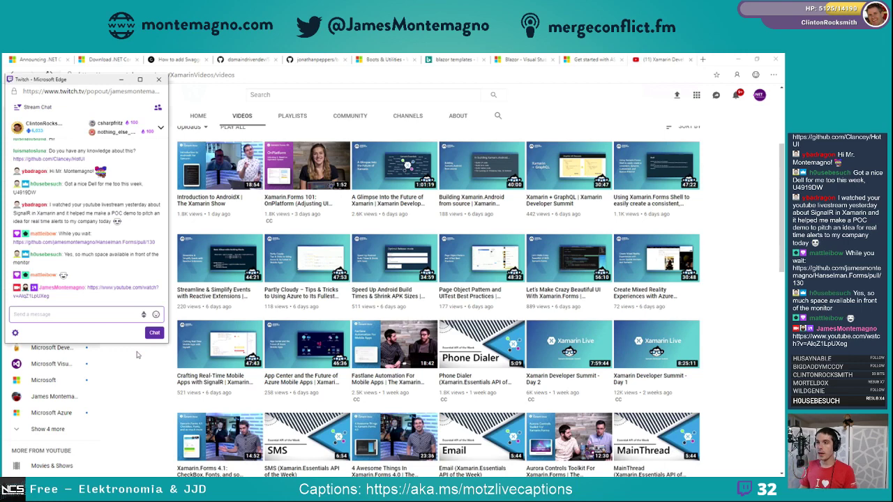
Open aka.ms/motzlivecaptions in a new browser tab and join the CaptionR captioning session
click(702, 59)
text(a)
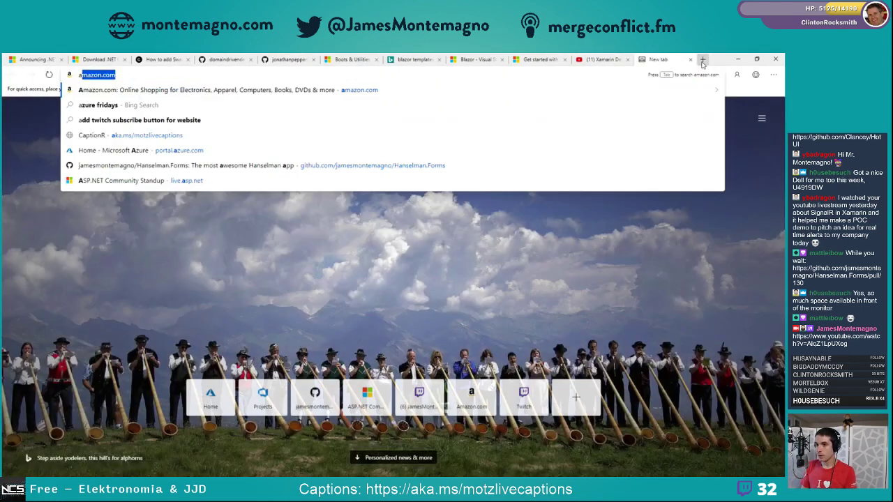
text(ka.ms/motzlivecaptions)
key(Return)
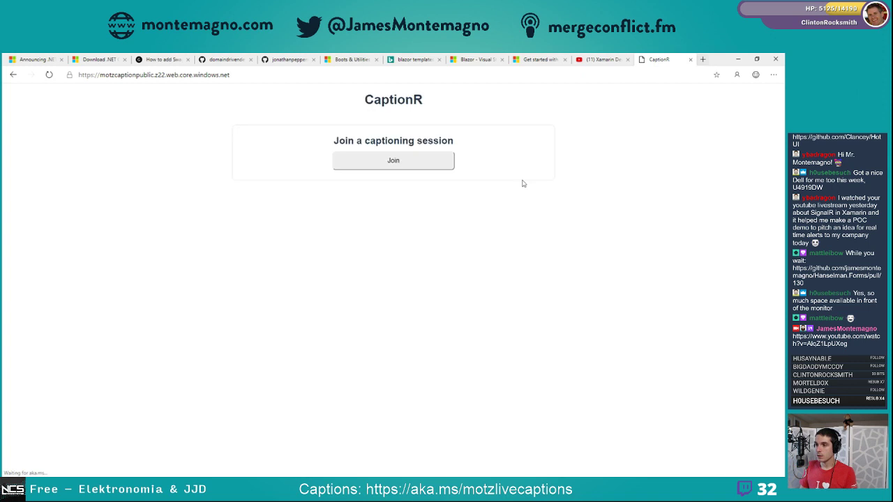
click(401, 159)
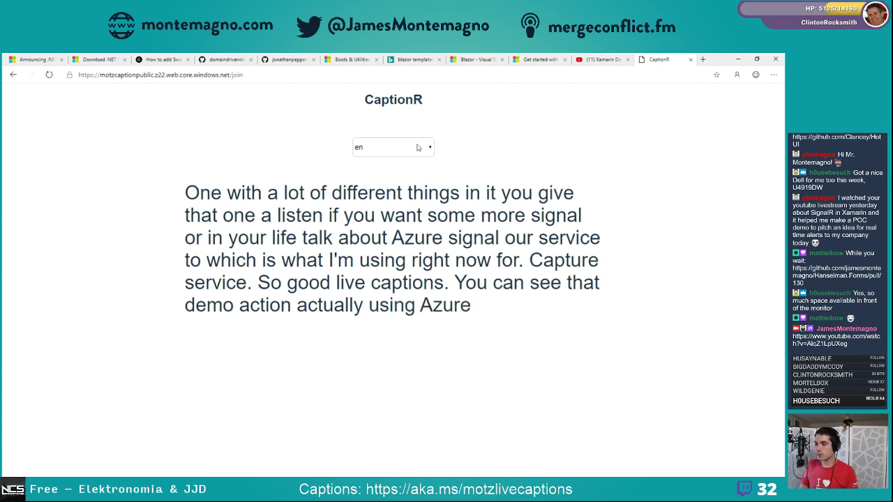
Change the live caption language to es and then to ko, and close the captions page
click(418, 146)
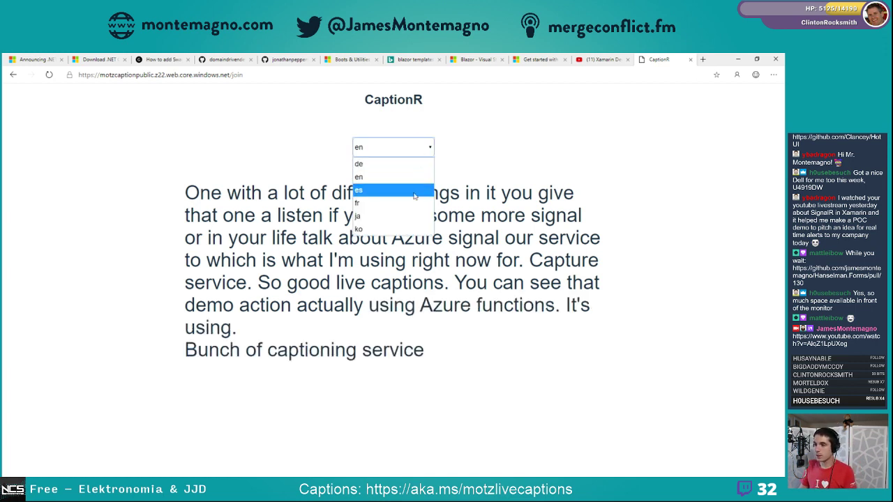
click(415, 191)
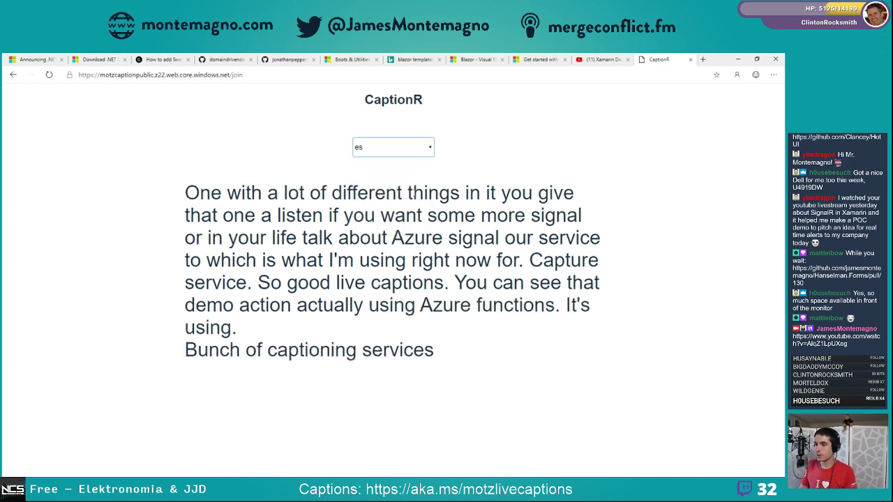
click(424, 148)
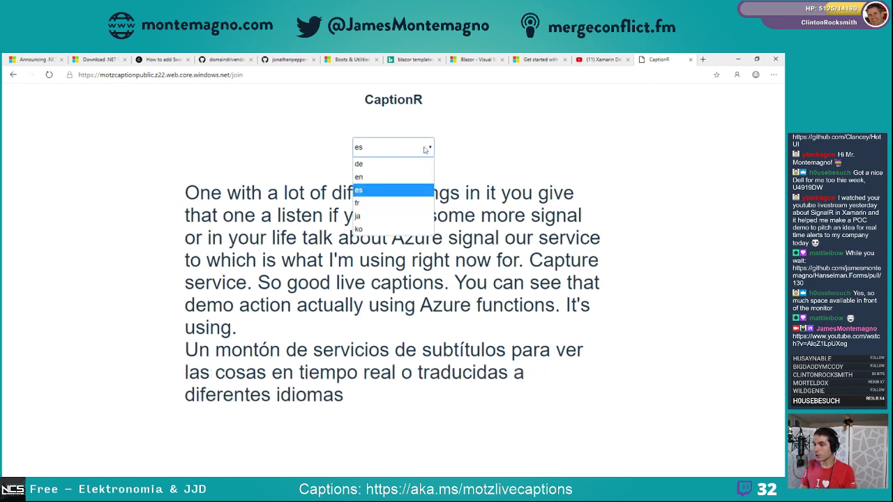
click(410, 228)
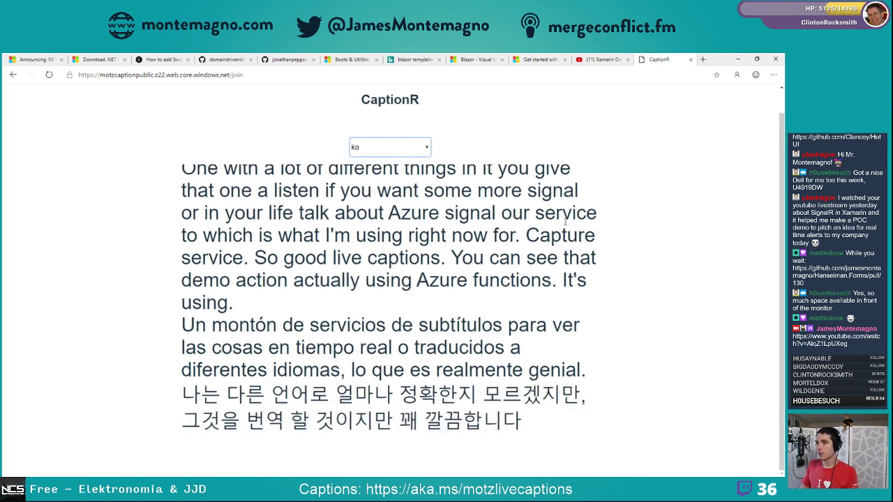
click(690, 60)
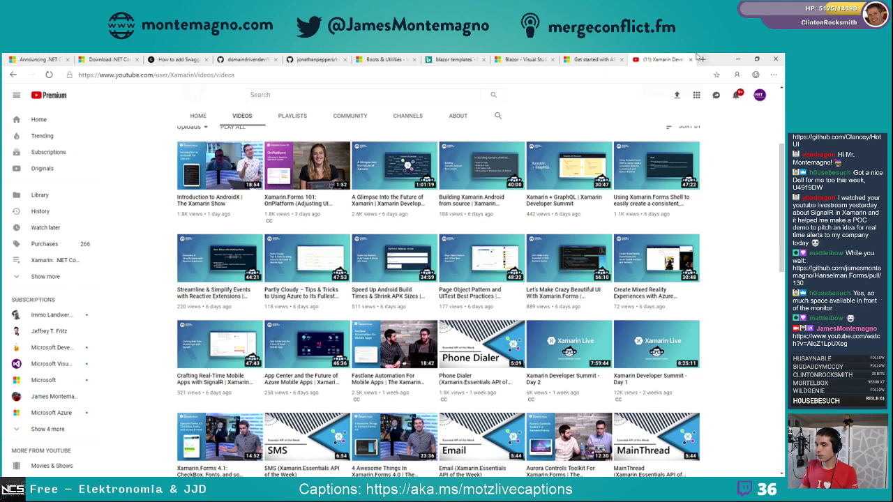
Switch to Visual Studio Installer and magnify the installation progress of Visual Studio Enterprise 2019 Preview
key(alt+Tab)
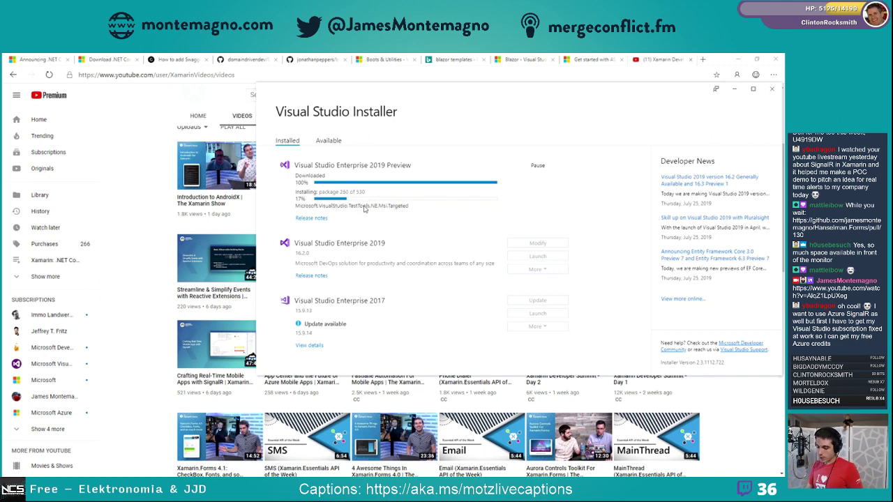
key(super+plus)
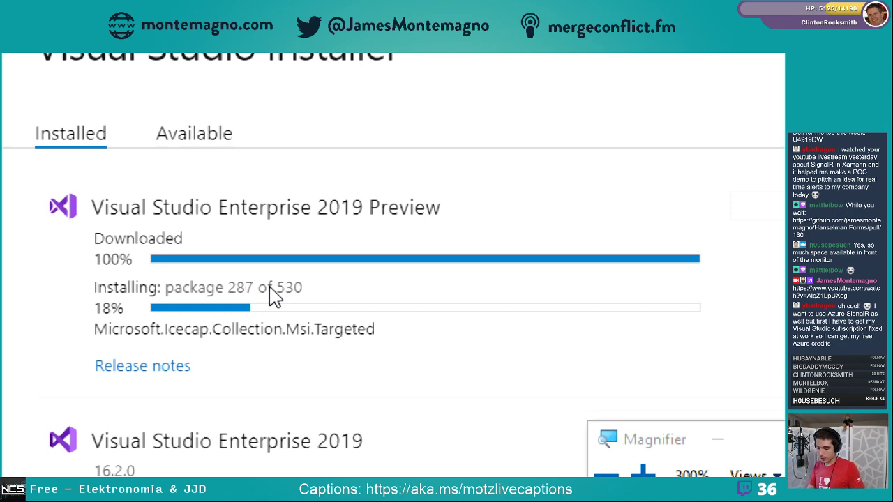
key(super+plus)
key(super+plus)
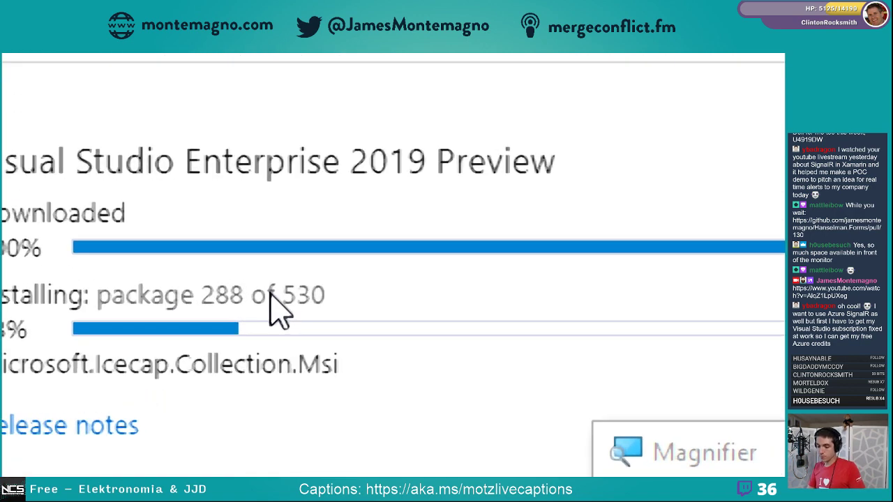
key(super+plus)
key(super+plus)
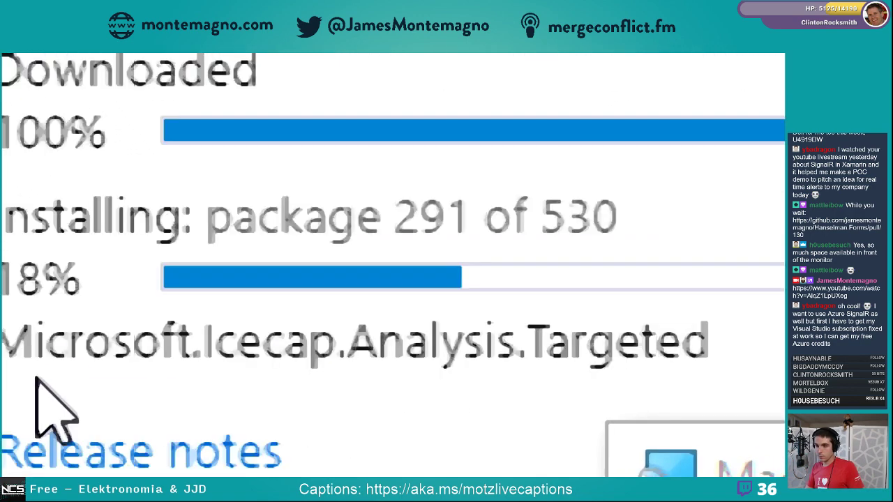
key(super+plus)
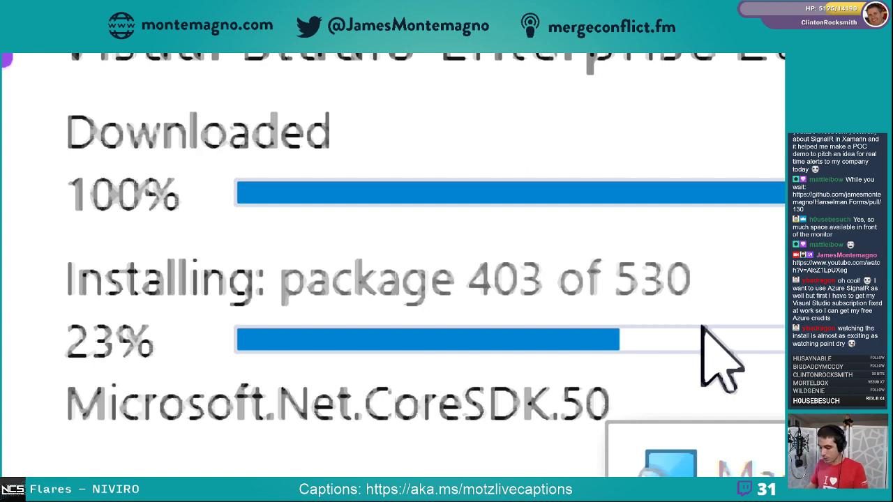
click(566, 113)
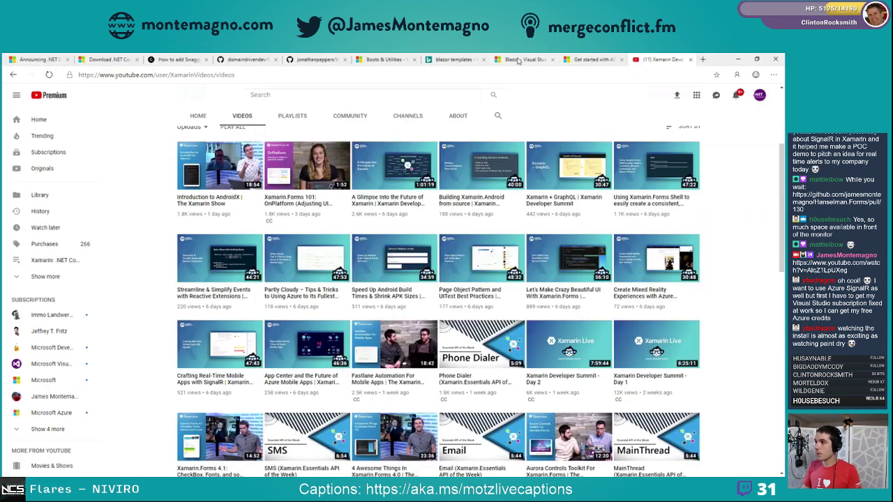
Load amazon.com in the browser tab that holds the Blazor marketplace page
click(558, 59)
key(ctrl+l)
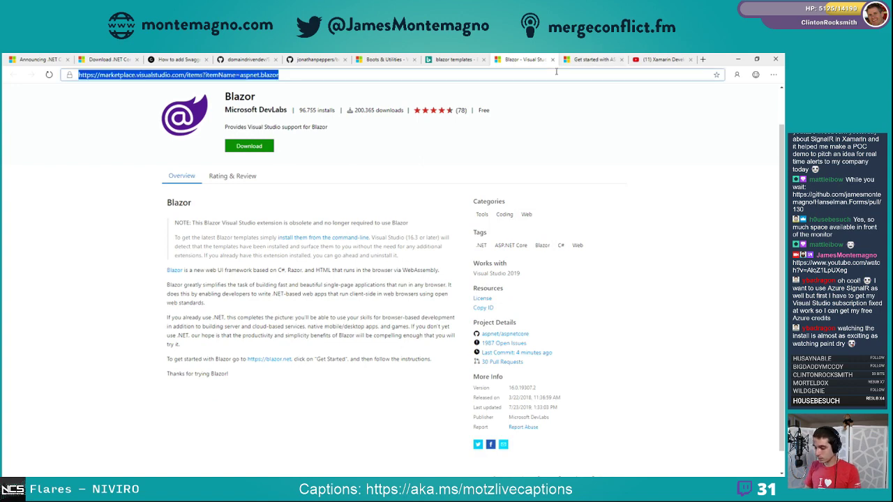
text(amazon.c)
key(Return)
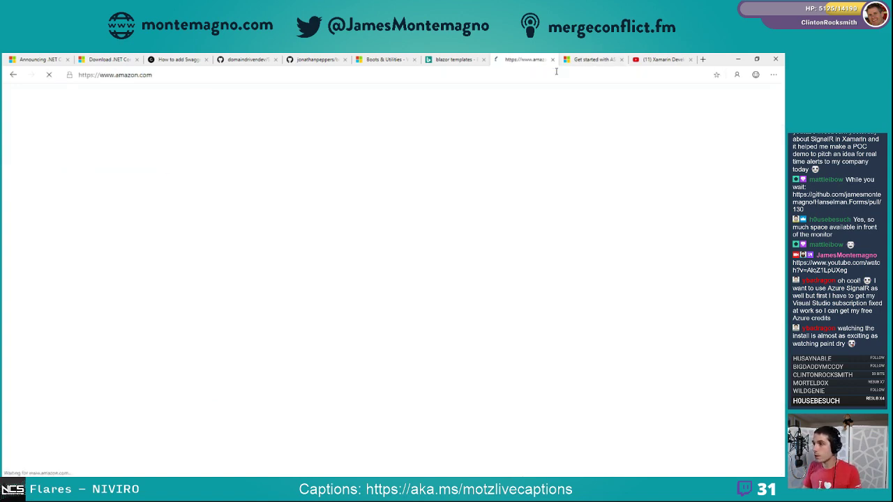
Search Amazon for "cord organizer desk"
click(350, 97)
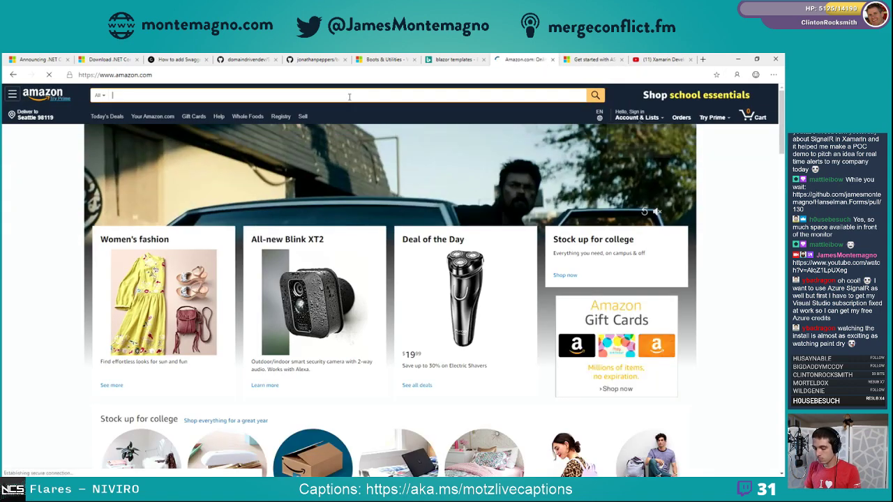
text(cord organ)
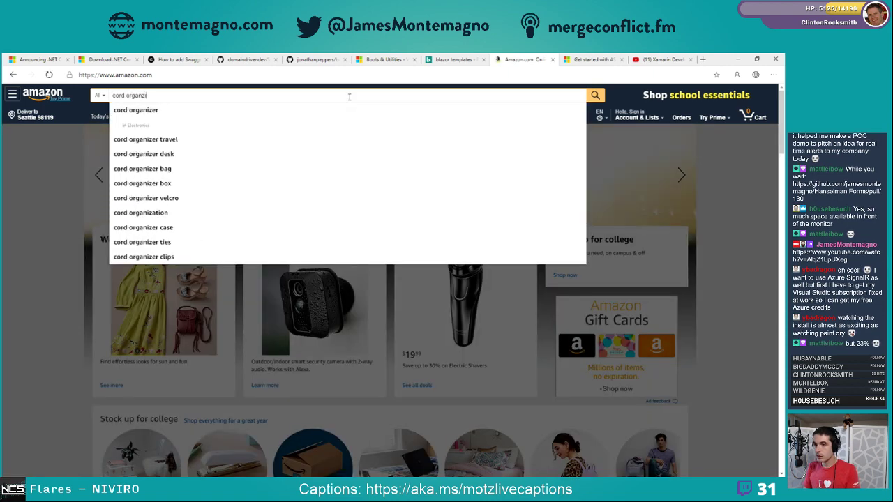
text(iz)
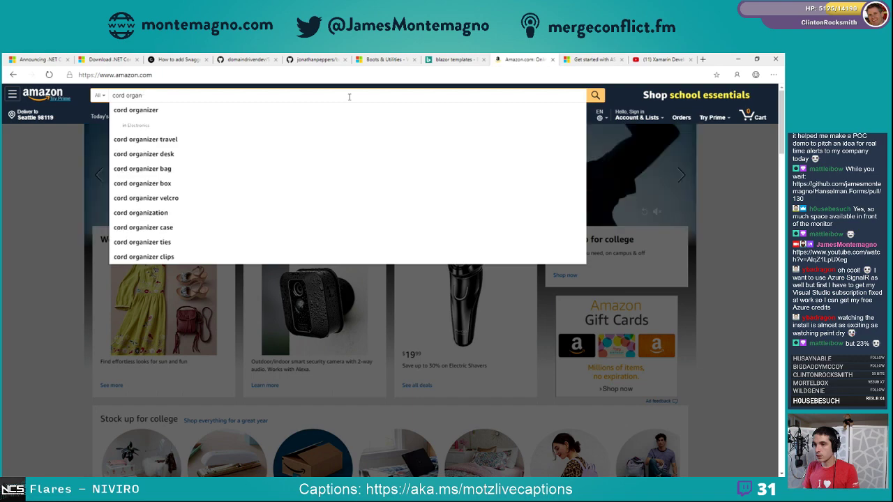
text(er desk)
key(Return)
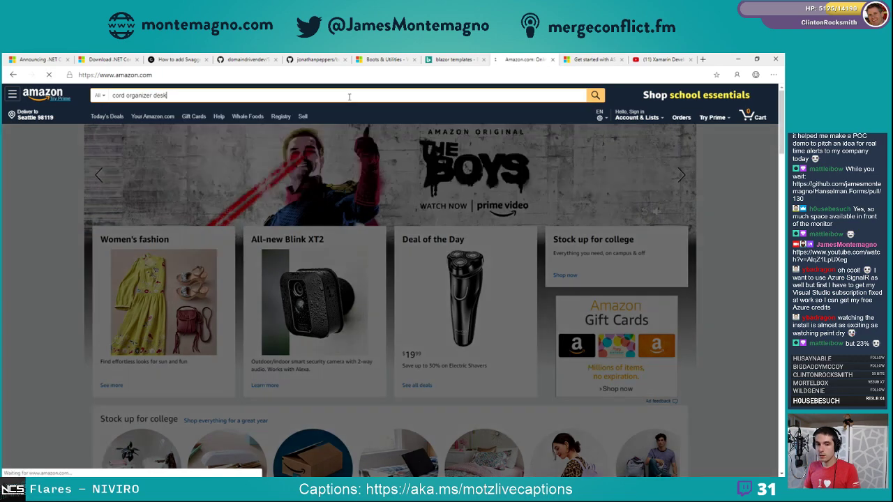
Open the Bukey Cable Clips product page from the results and copy its web address
scroll(249, 328, down, 3)
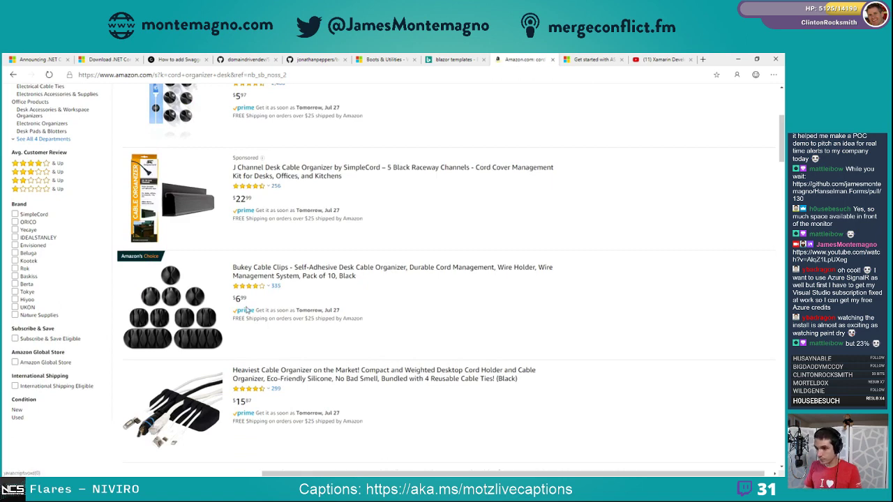
key(super)
key(Escape)
click(296, 272)
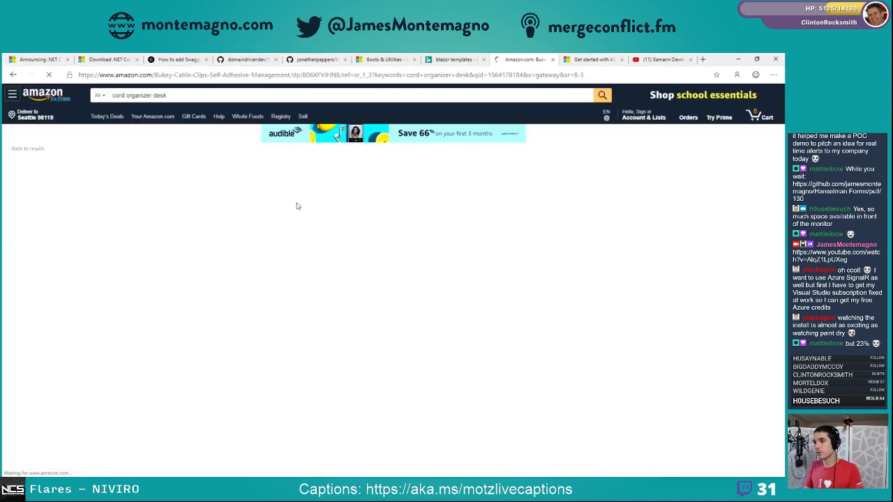
key(ctrl+l)
key(ctrl+c)
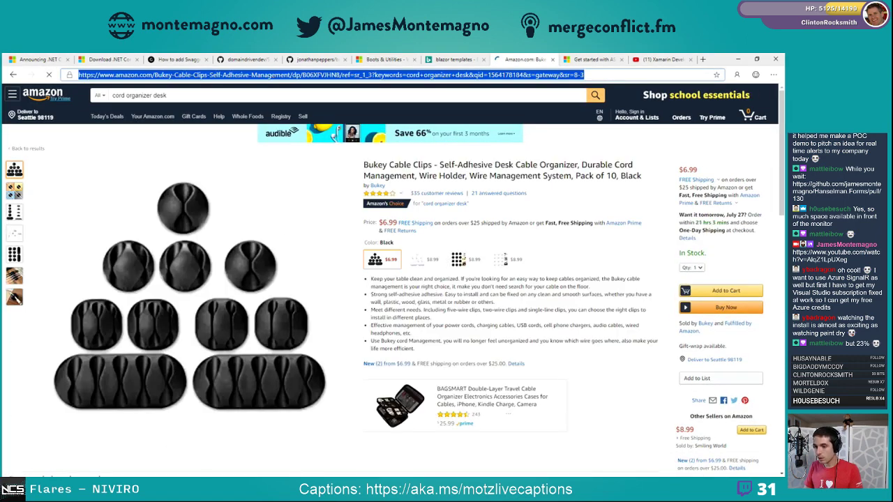
Switch to the Twitch chat window and post the copied Amazon product link as a message
key(super+Down)
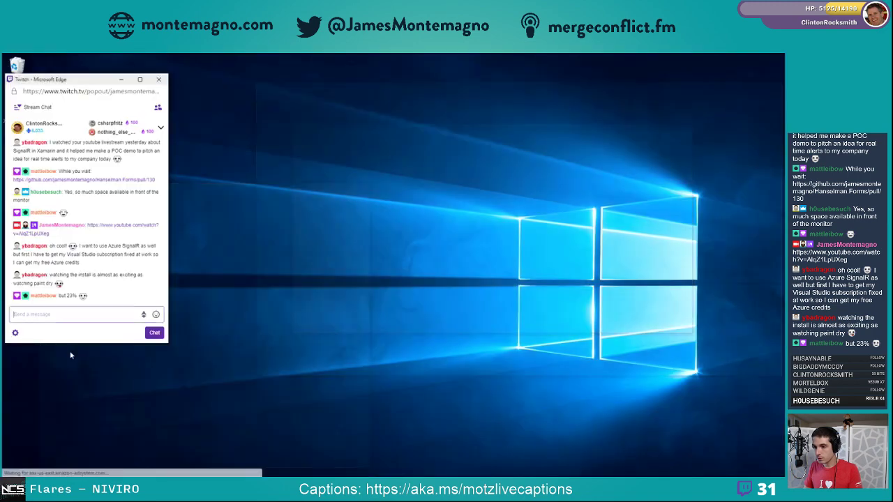
key(ctrl+v)
key(Return)
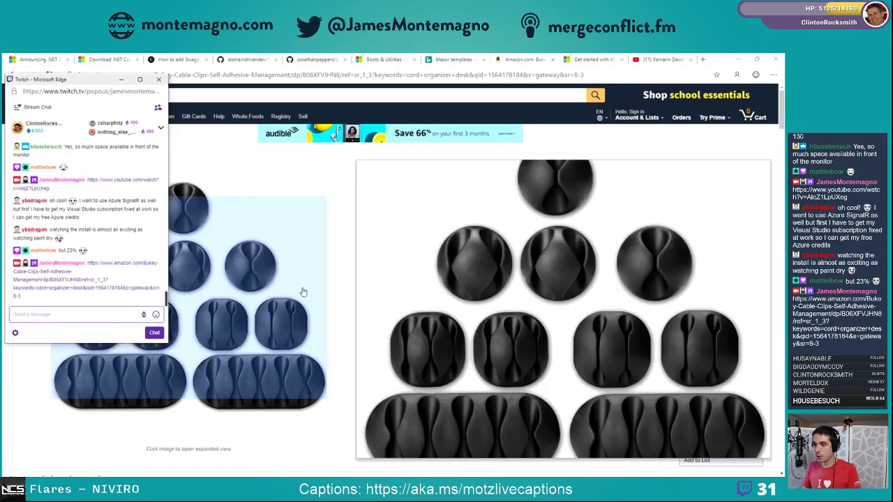
Return to the Amazon product page and preview the Bukey Cable Clips pictures, including the size chart and the photos of clips in use
key(alt+Tab)
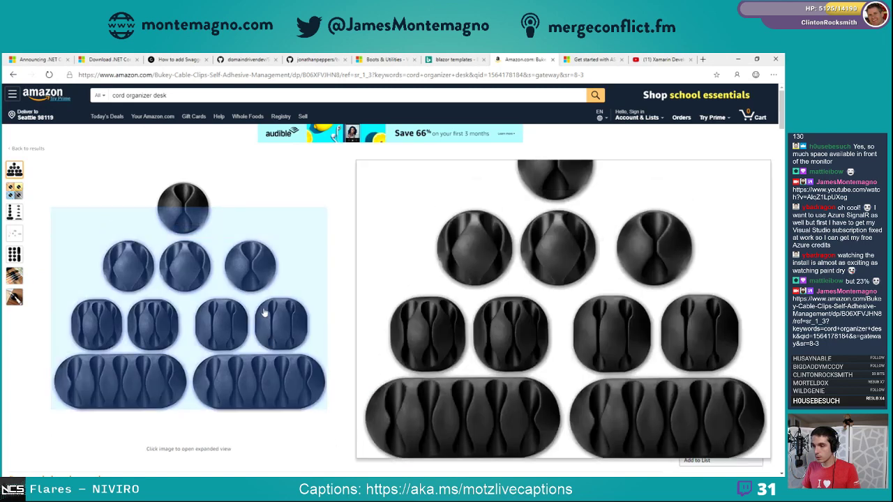
mouse_move(9, 198)
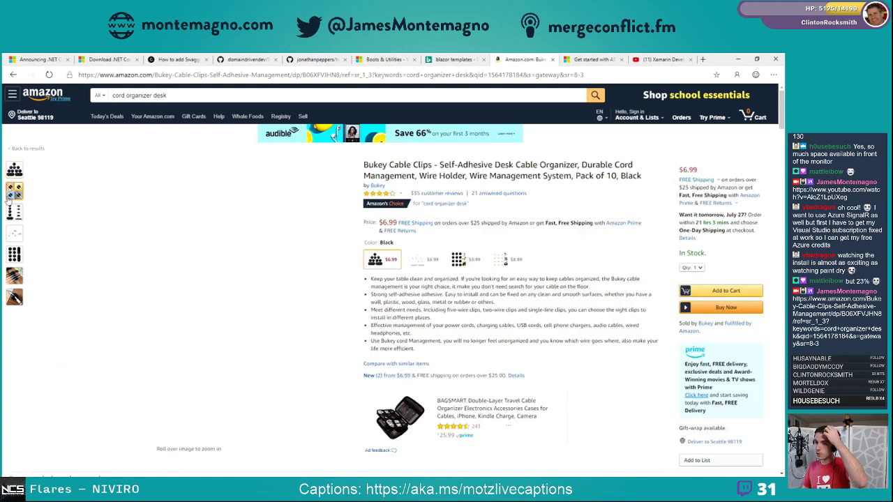
mouse_move(14, 213)
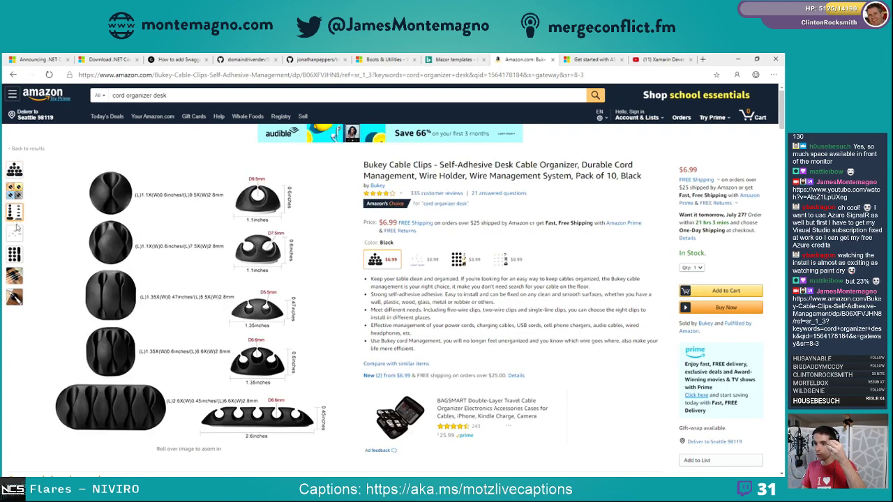
mouse_move(16, 278)
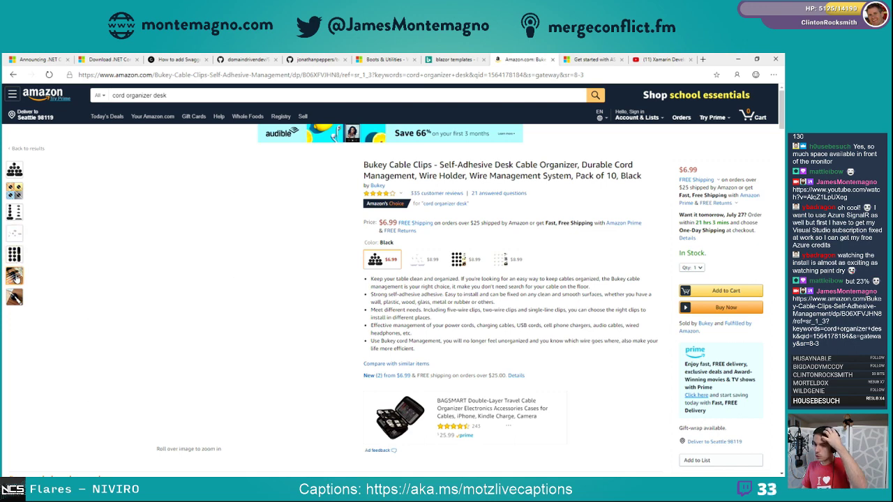
mouse_move(16, 299)
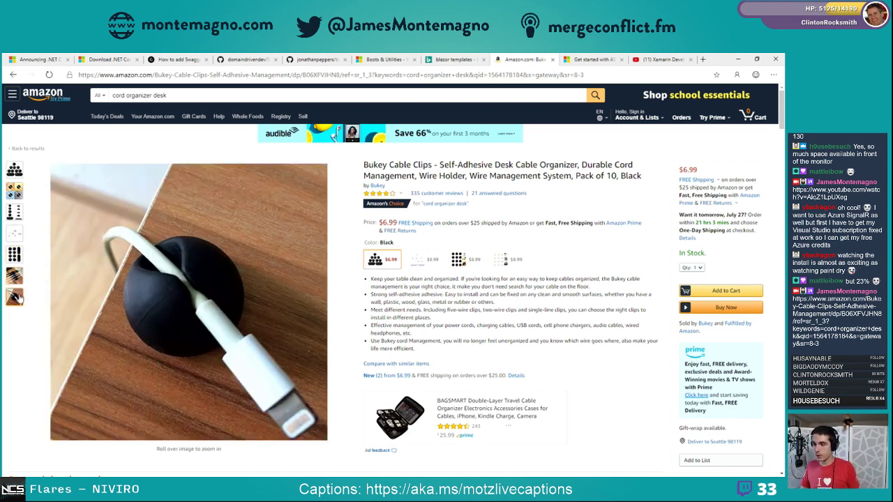
mouse_move(491, 264)
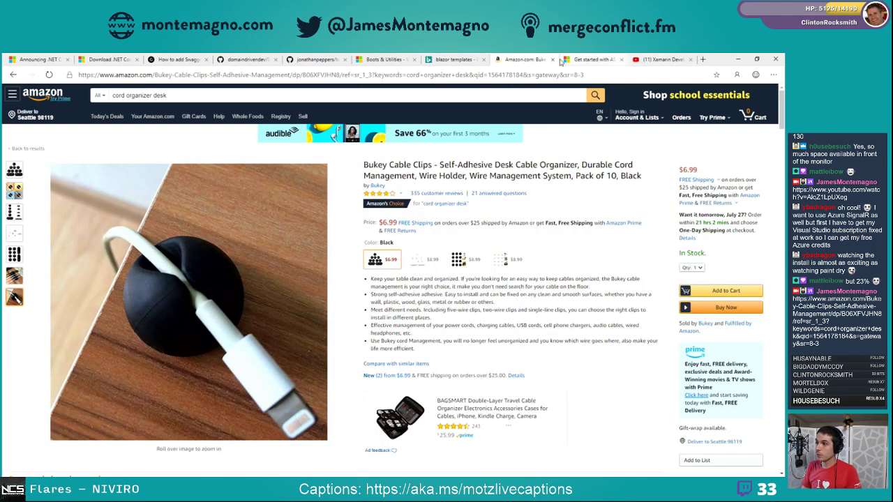
Close the Amazon product and Xamarin YouTube tabs and minimize the browser window
click(554, 60)
click(600, 60)
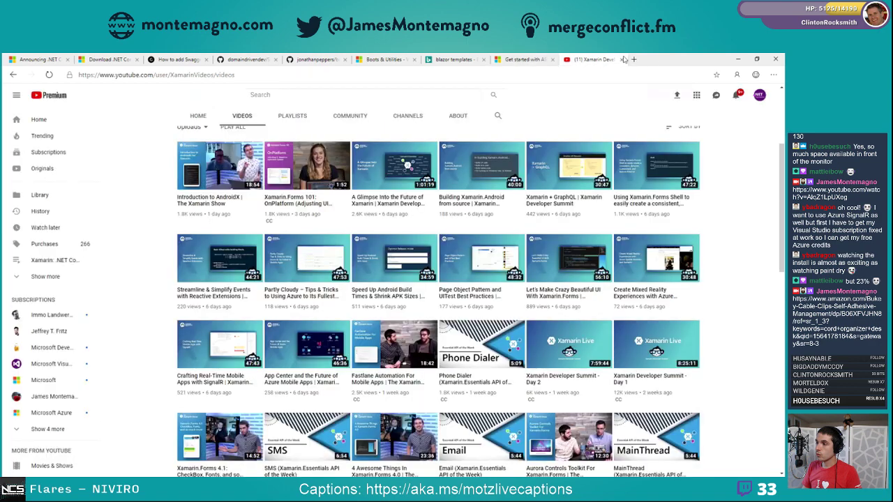
click(623, 60)
click(738, 59)
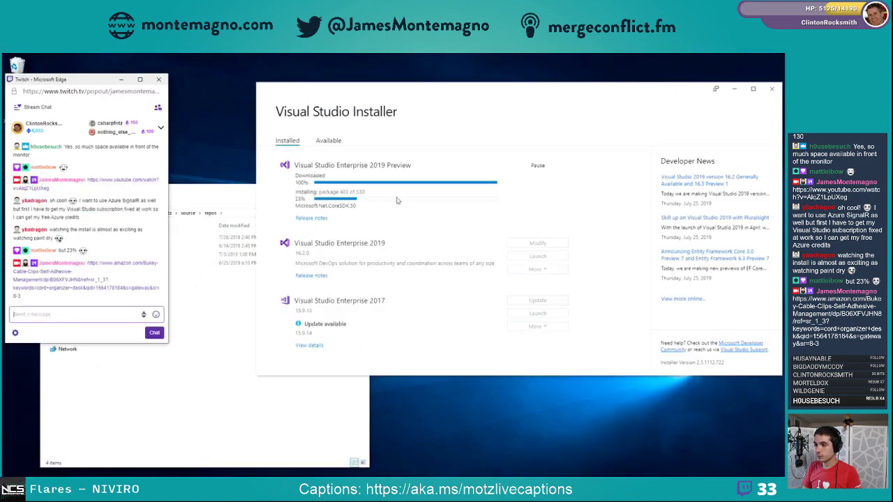
Magnify the Visual Studio Enterprise 2019 Preview entry to check its installation progress, and return to the normal view
click(447, 113)
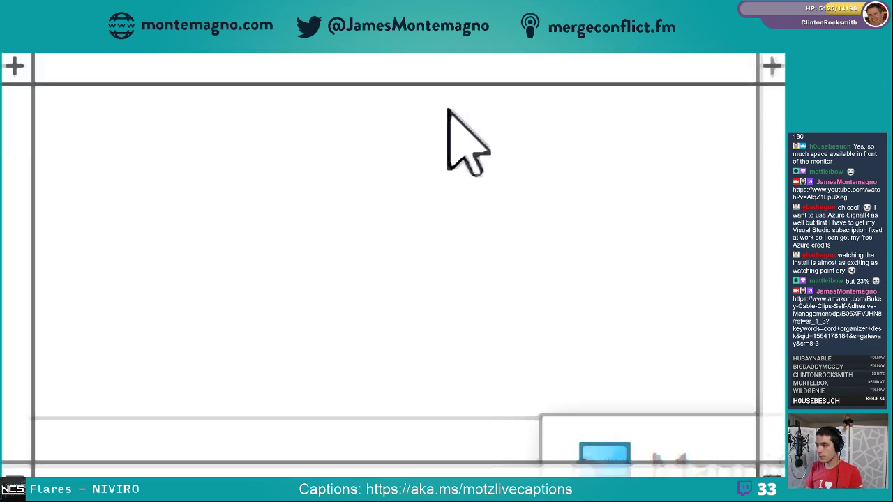
key(super+minus)
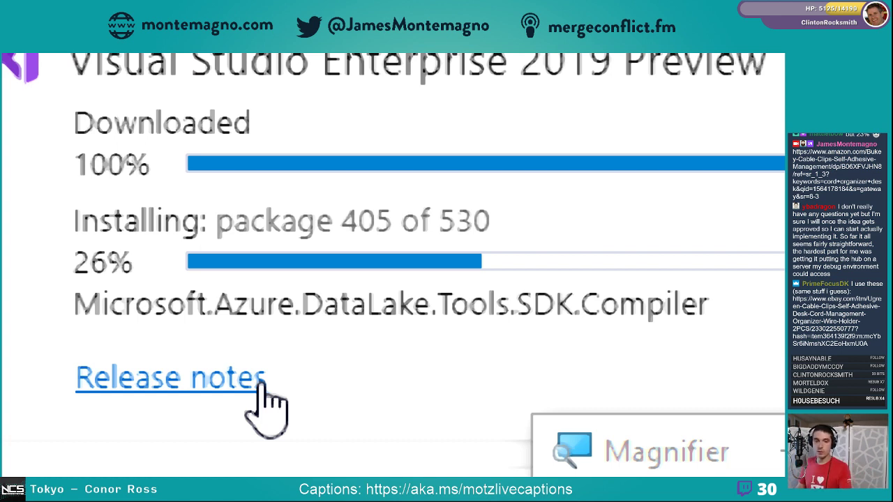
key(super+Escape)
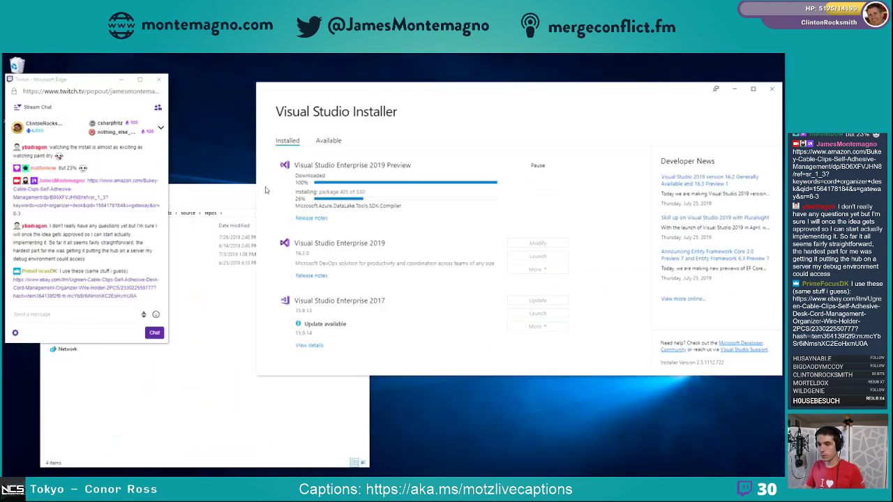
Open the eBay cable clips link posted in the Twitch chat and search the web for "chicken laksa" in a new tab
click(112, 293)
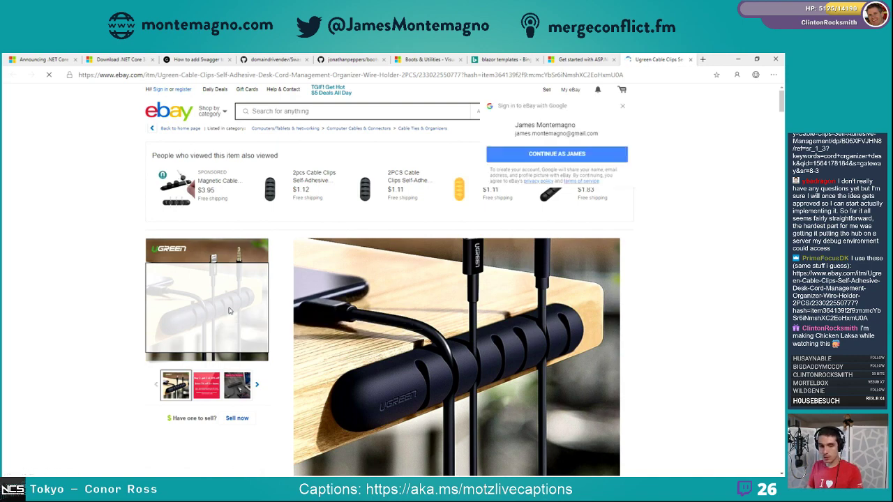
key(ctrl+t)
text(chicken laksa)
key(Return)
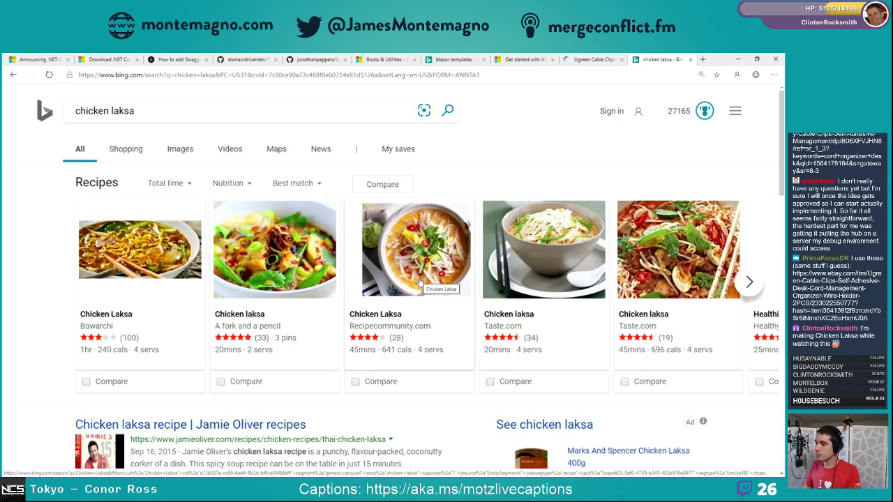
Open the Donna Hay "Classic Chicken Laksa" recipe from the search results and skim its ingredients and method
scroll(420, 282, down, 2)
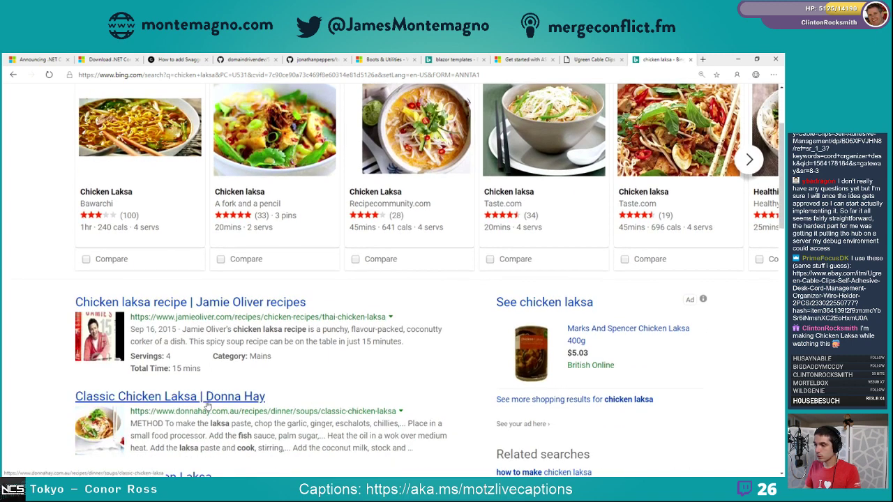
click(207, 403)
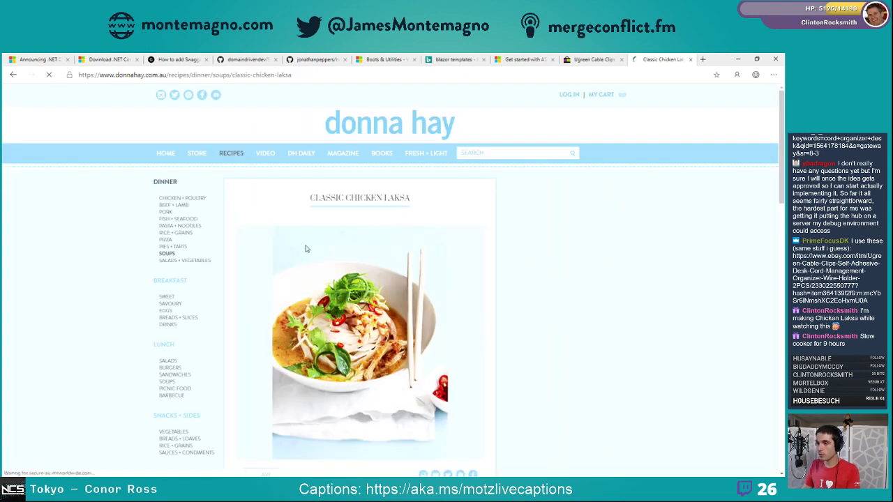
scroll(307, 248, down, 3)
scroll(307, 248, down, 3)
scroll(307, 247, up, 4)
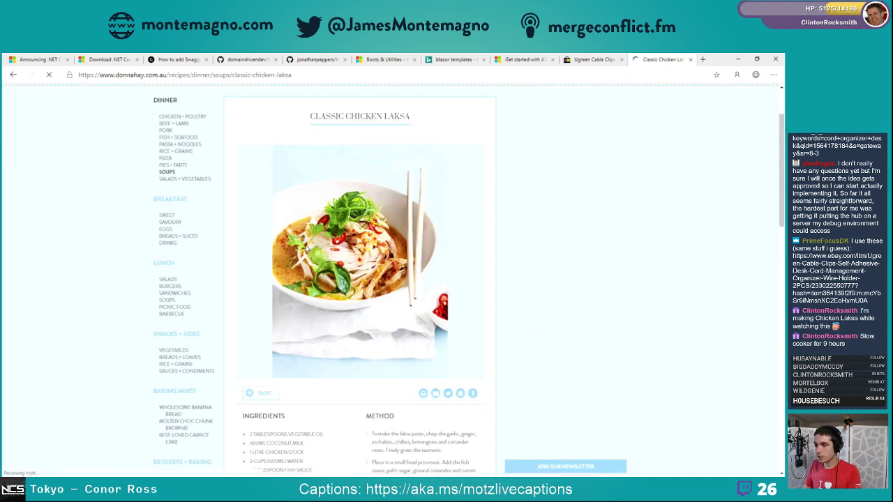
scroll(307, 251, up, 2)
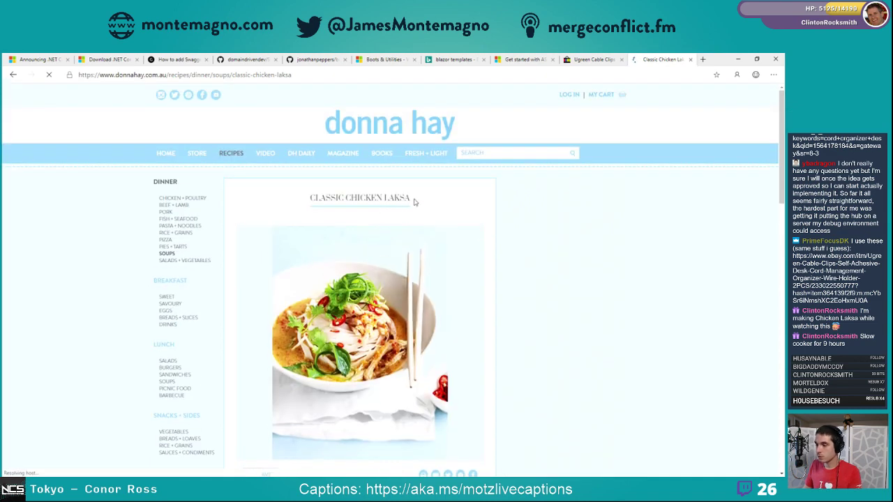
Save the Classic Chicken Laksa recipe page as a favorite in the Favorites bar folder
drag(417, 199, 351, 198)
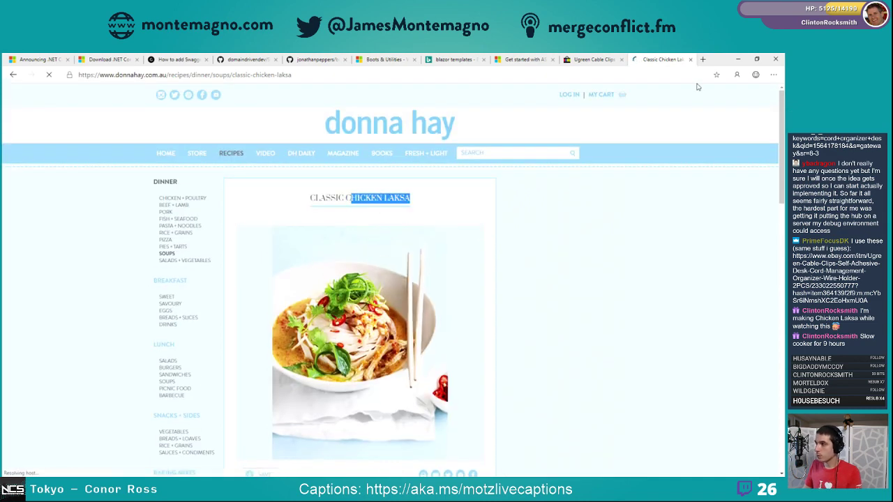
click(716, 74)
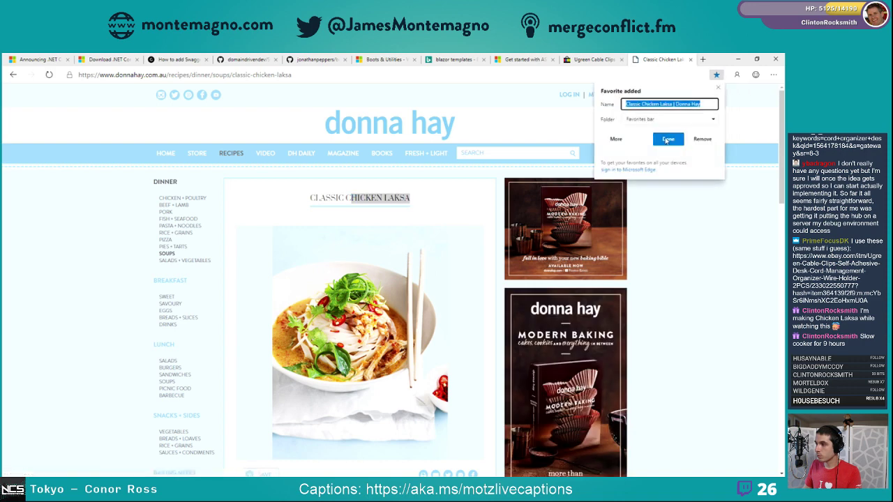
click(665, 141)
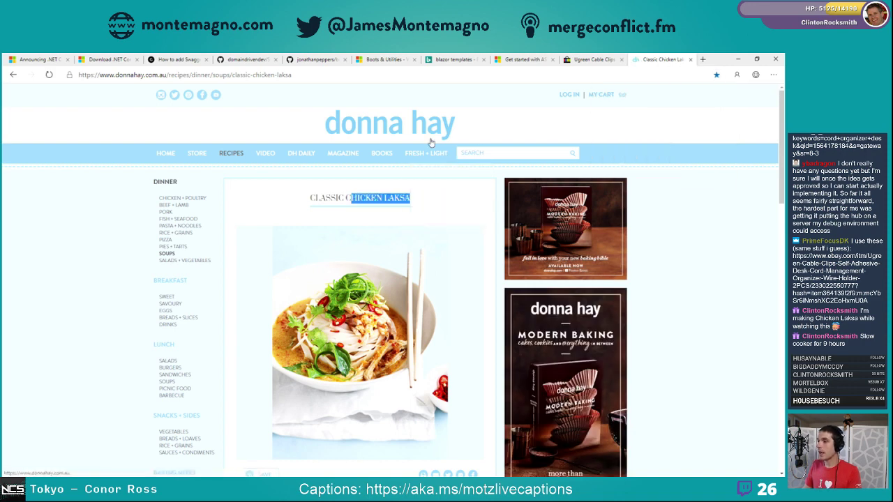
View the enlarged Ugreen cable clips photos on the eBay listing, including the one comparing the 7-clip and 4-clip versions
click(604, 62)
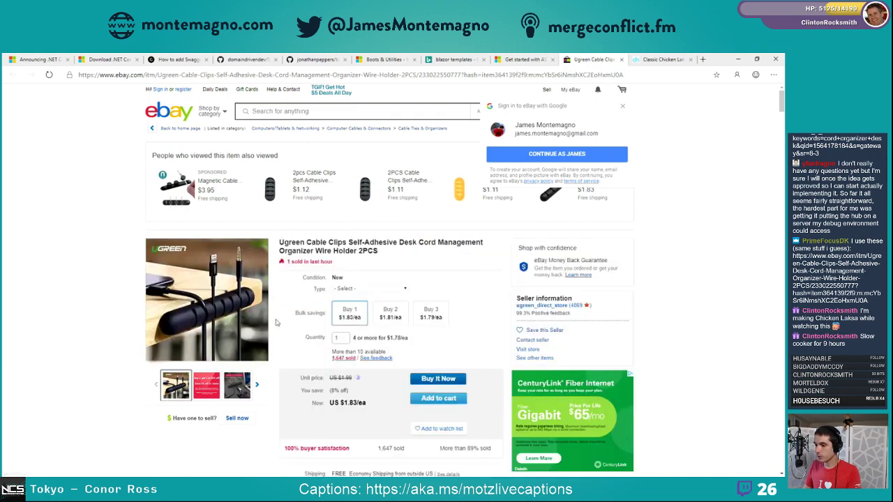
click(258, 317)
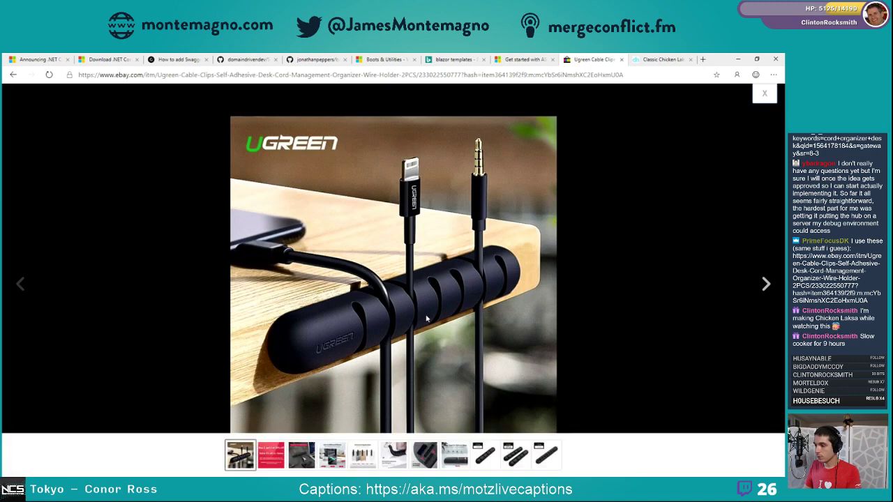
click(418, 452)
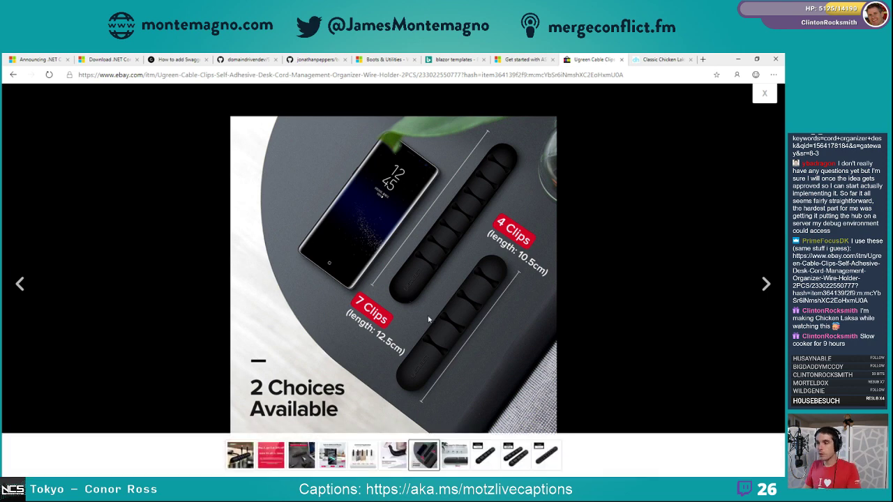
Close the eBay listing and chicken laksa recipe tabs and switch to the Visual Studio Installer
click(623, 60)
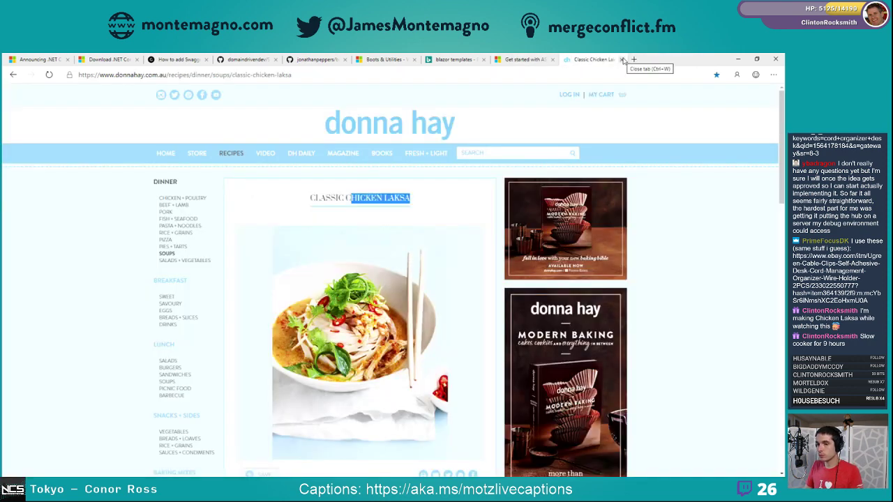
click(622, 60)
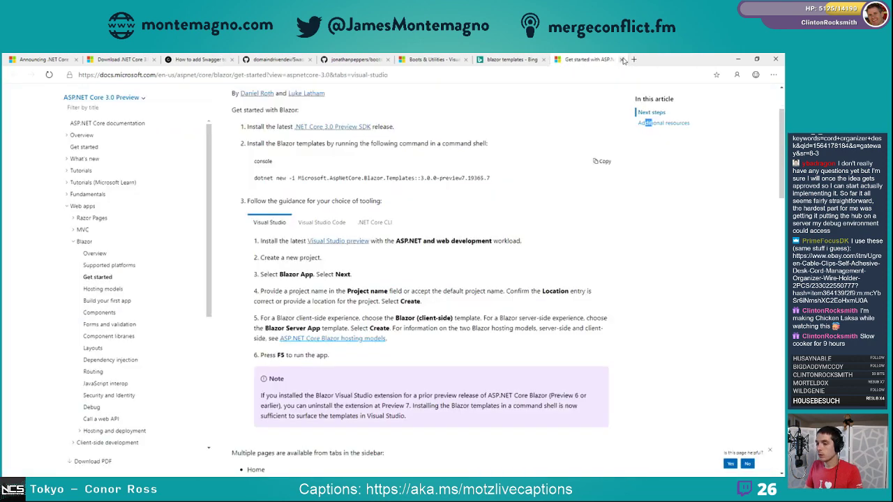
key(alt+Tab)
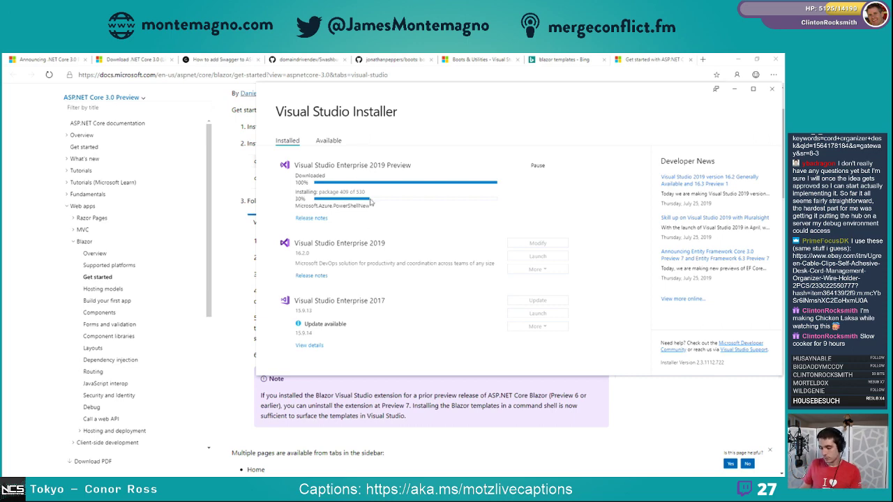
Open Calculator, narrow its window to hide the history pane, and place it beside the Visual Studio Installer
key(super)
text(calc)
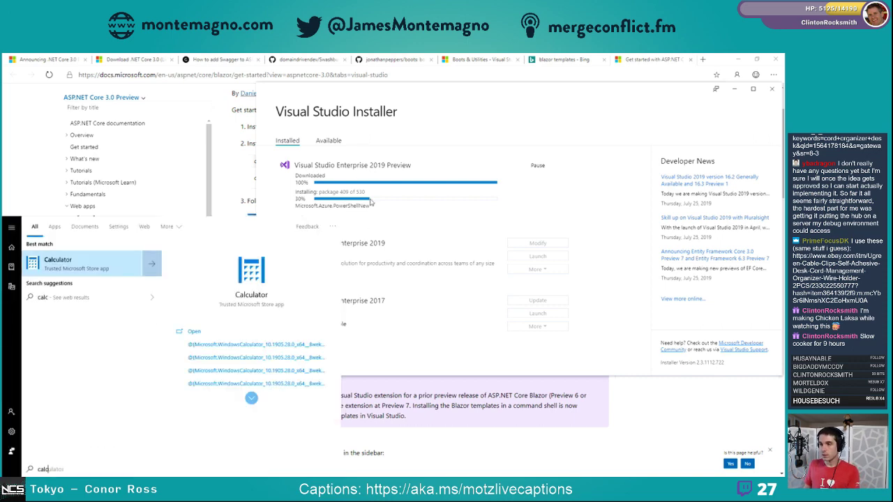
key(Return)
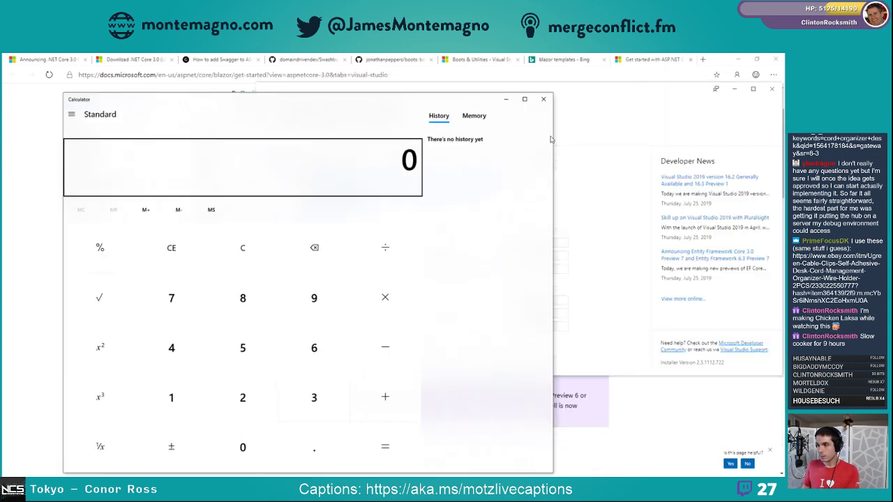
drag(551, 139, 258, 139)
drag(178, 105, 152, 95)
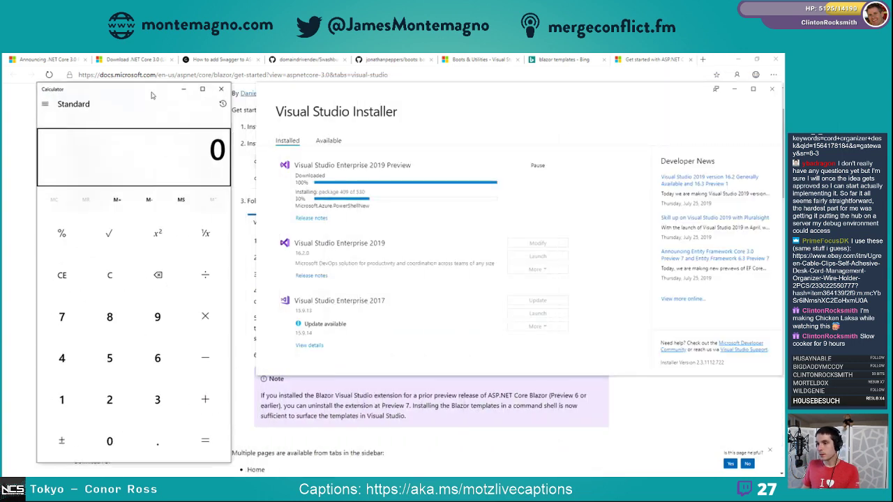
Calculate 409 divided by 530 to get the share of installer packages processed
text(409)
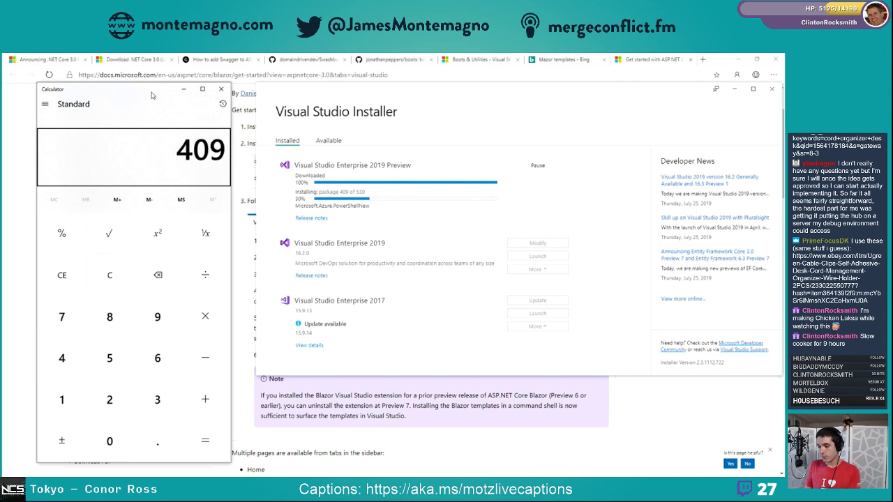
text(/530)
key(Return)
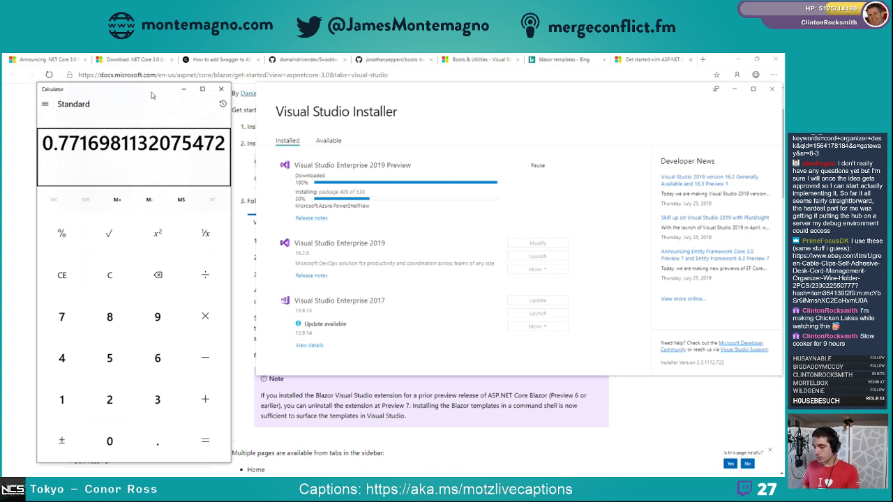
Calculate 427 divided by 530 to get the updated share of installer packages processed
key(super+plus)
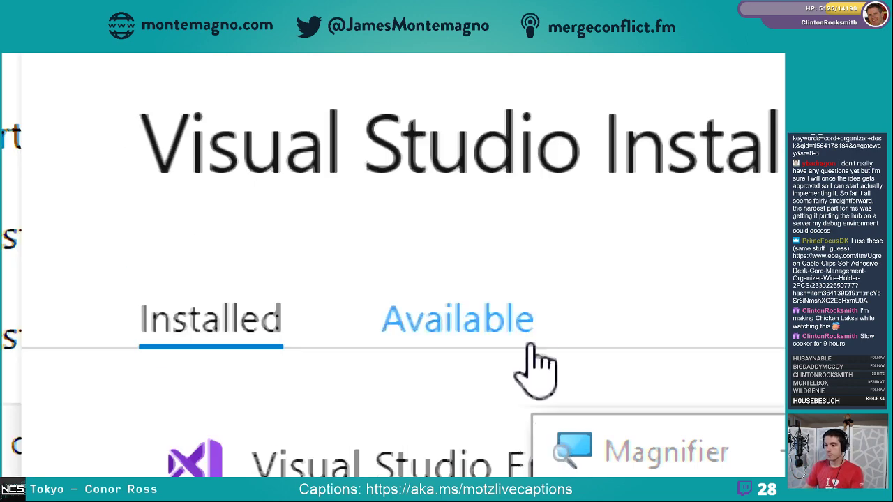
key(super+Escape)
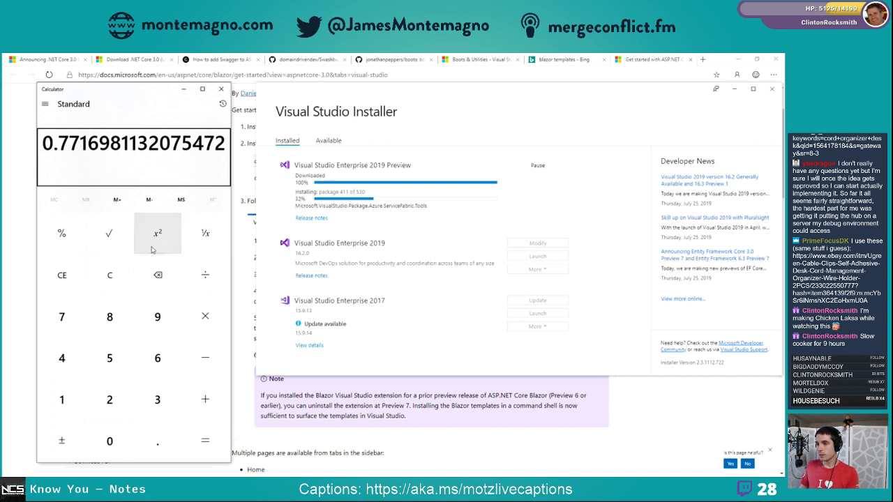
click(98, 286)
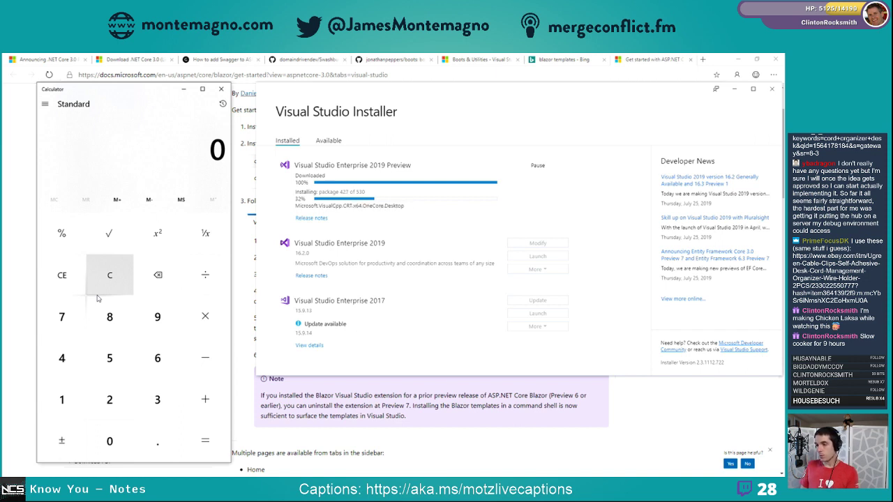
text(427)
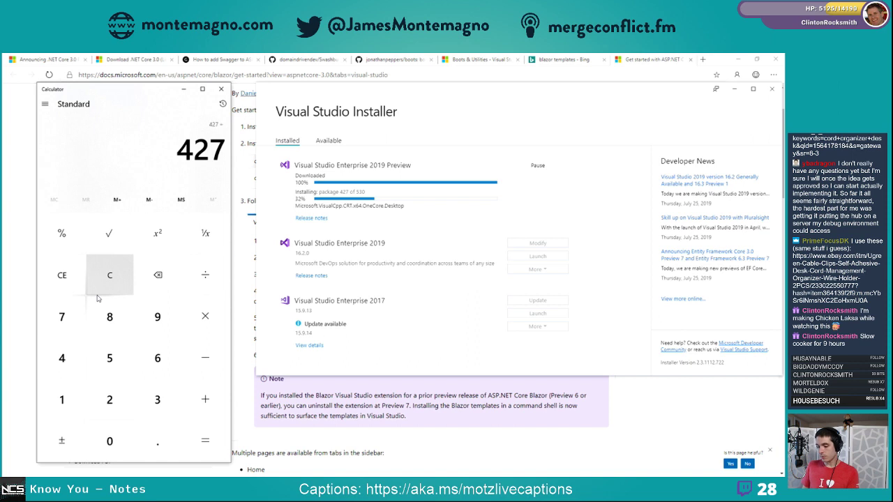
text(/530)
key(Return)
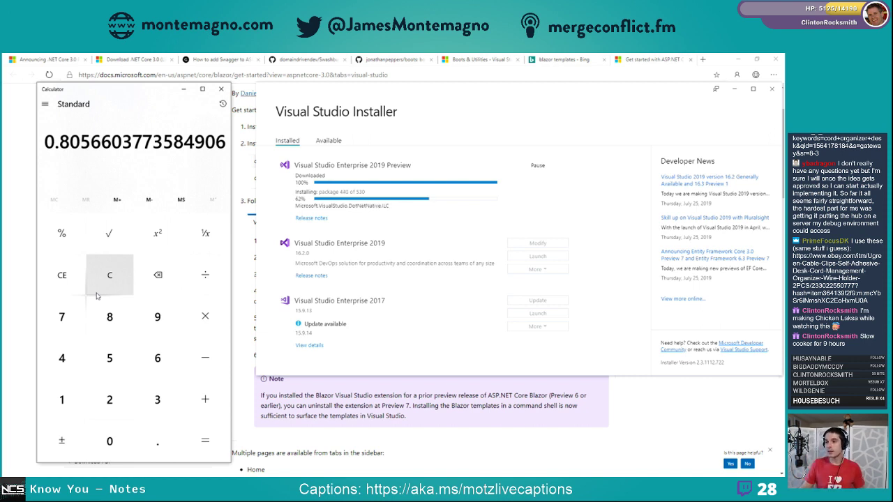
Clear the calculation and magnify the Visual Studio Enterprise 2019 Preview package progress for a closer look
click(98, 293)
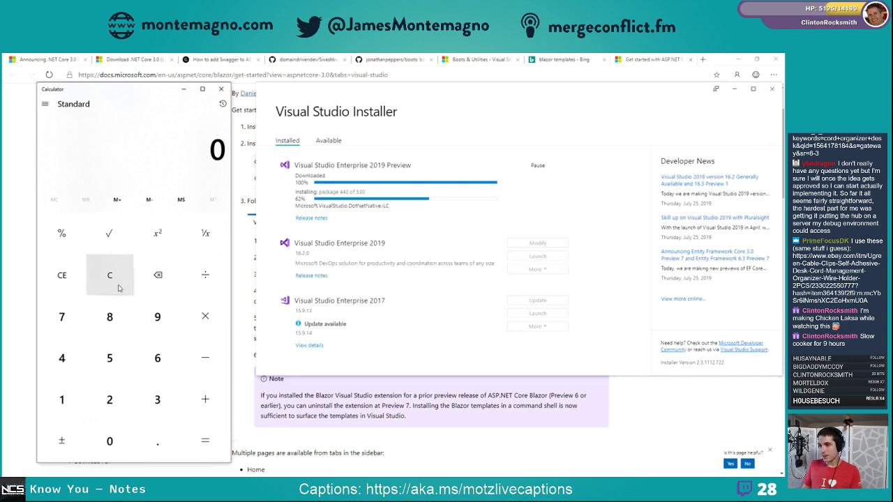
key(super+plus)
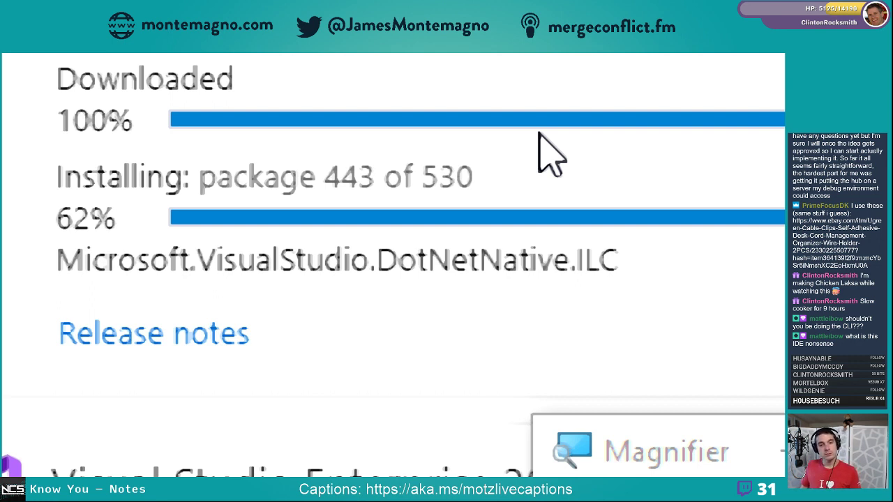
key(super+Escape)
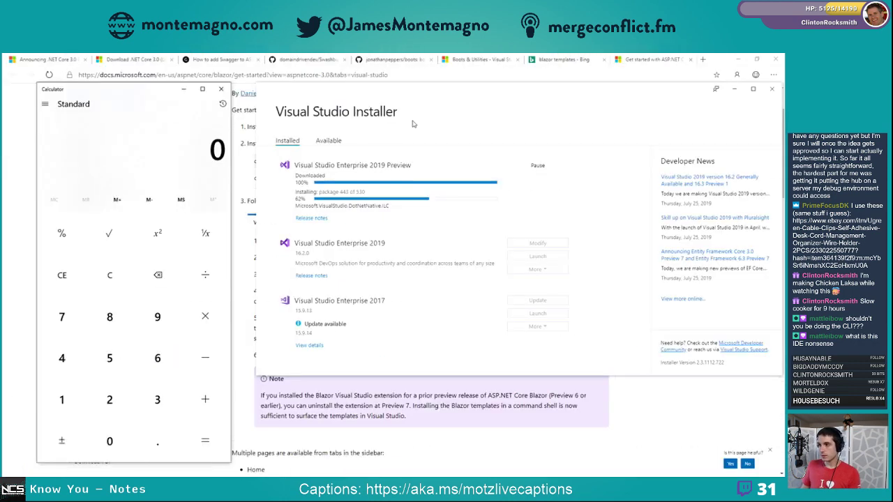
Load GitHub's Hanselman.Forms repository in the Bing results tab and open its pull request "Add the AndroidX migration"
click(568, 60)
click(549, 73)
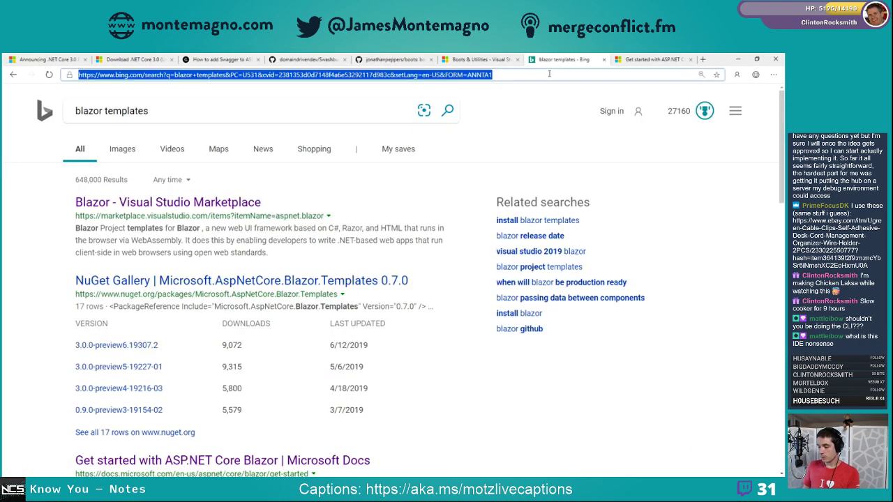
text(github.com/)
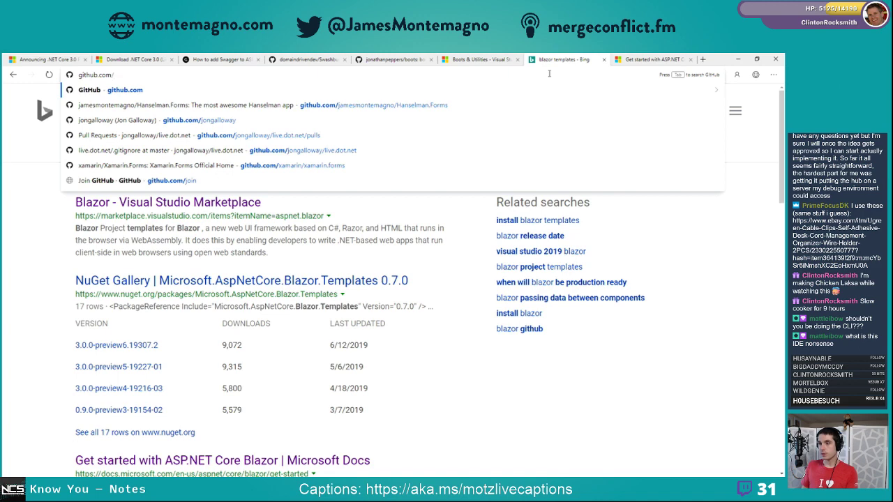
key(Down)
key(Return)
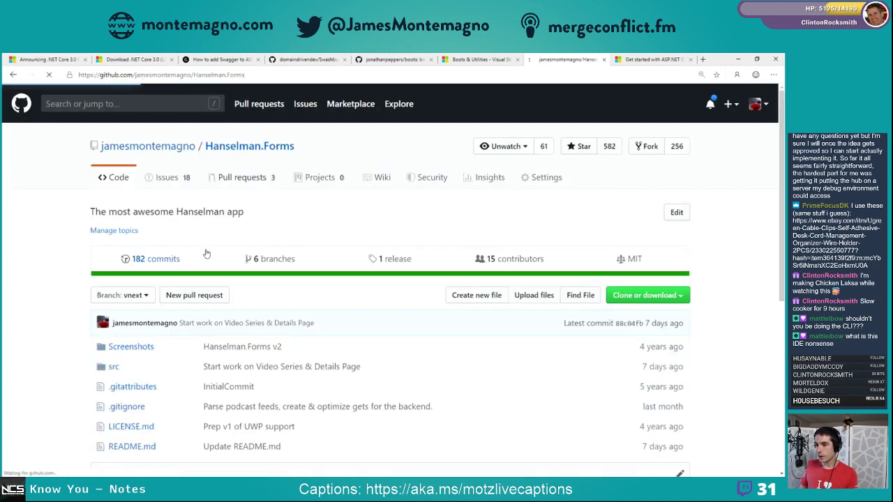
click(232, 179)
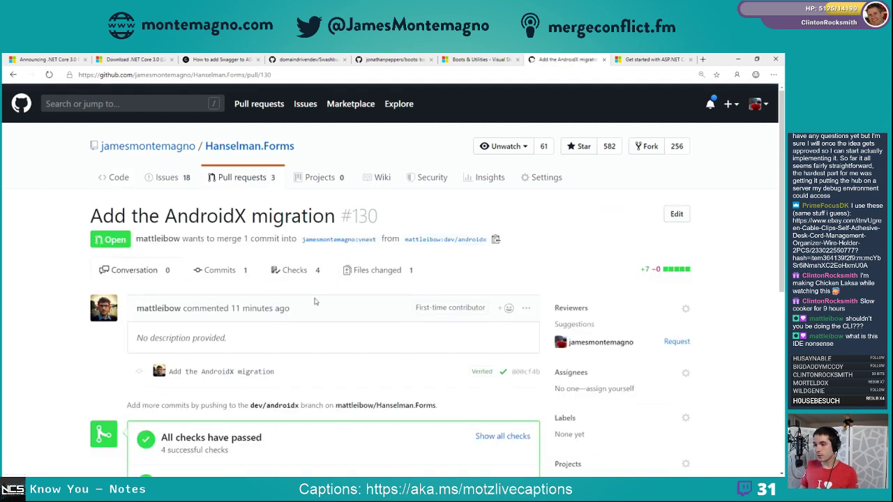
Examine the pull request's changed files, focusing on the AndroidX package references added to Hanselman.Android.csproj
click(374, 271)
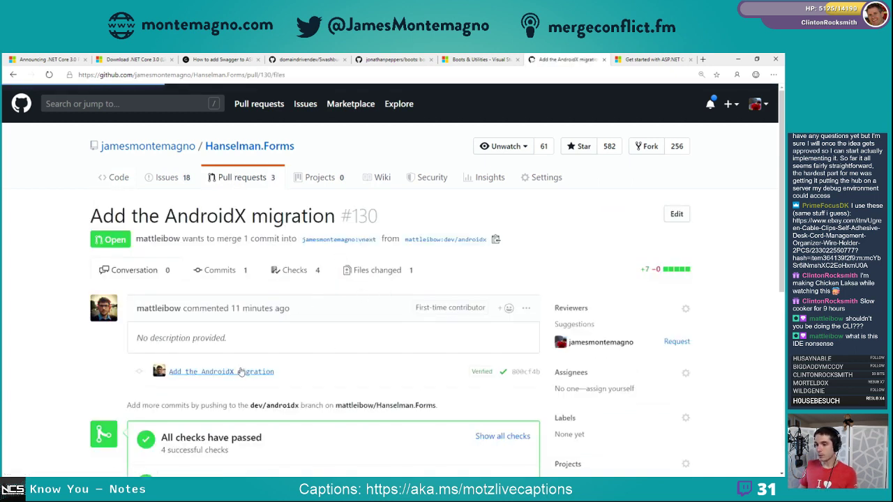
scroll(298, 350, down, 1)
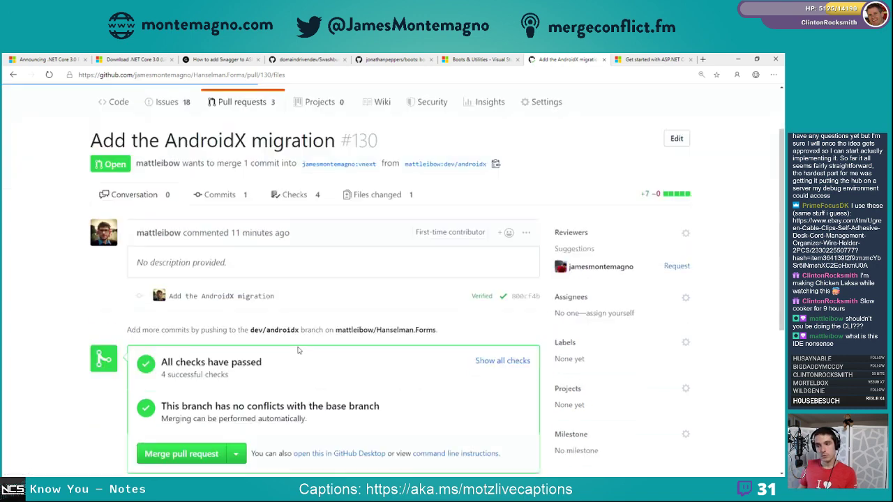
scroll(297, 351, down, 1)
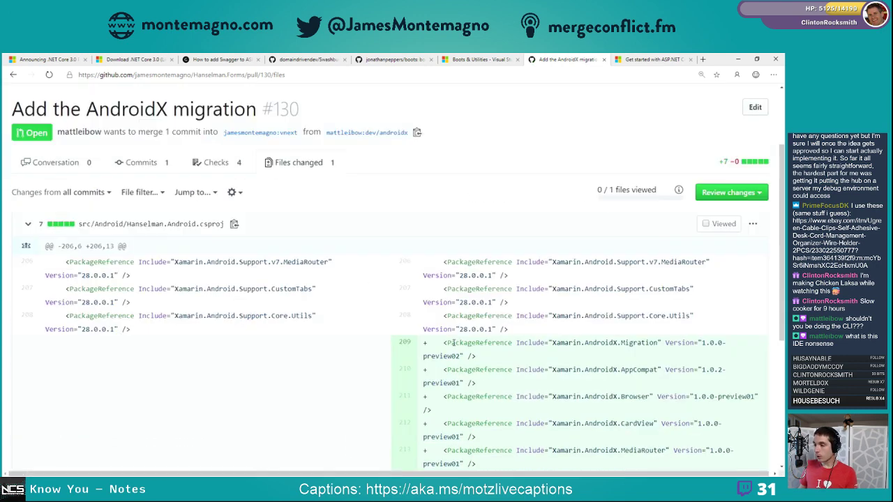
scroll(453, 343, down, 2)
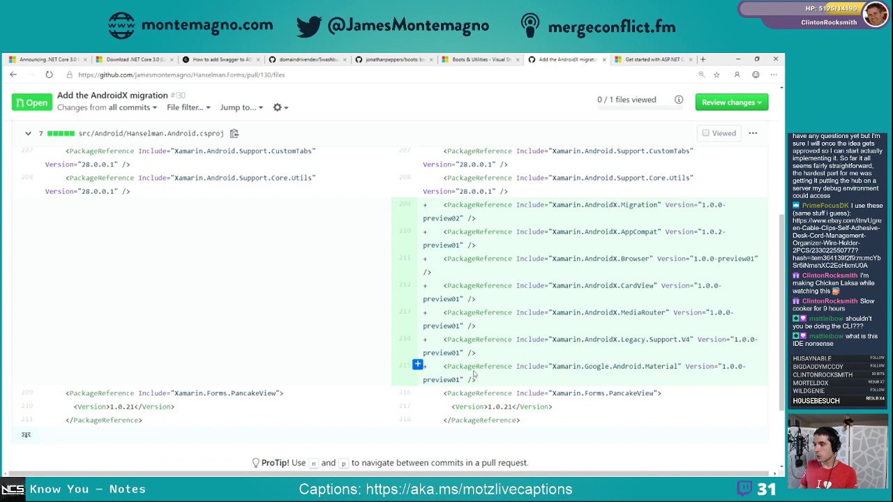
drag(473, 375, 431, 204)
click(431, 204)
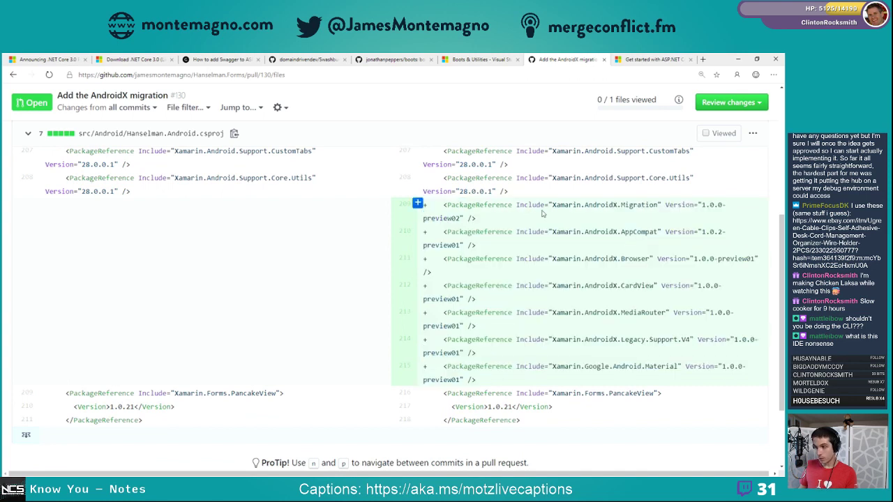
drag(500, 382, 429, 205)
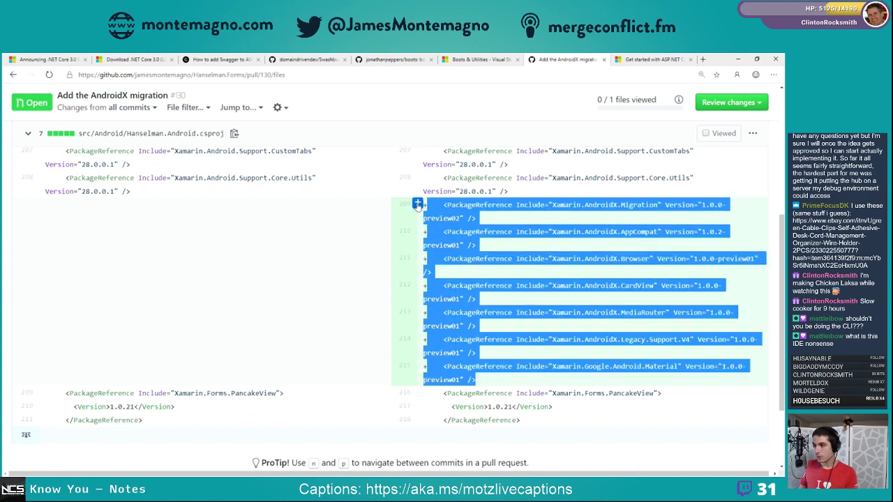
click(511, 224)
scroll(503, 346, down, 2)
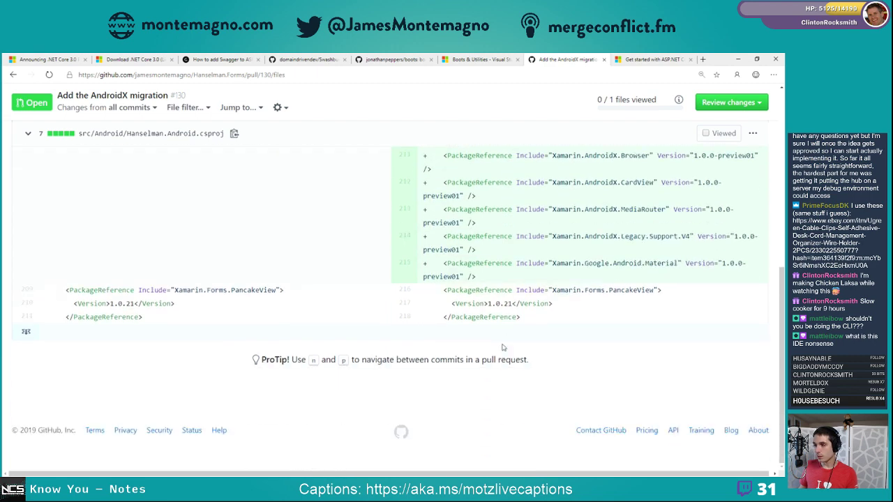
scroll(502, 347, up, 2)
Copy the URL of the pull request's changed files and open twitter.com in a new tab
click(324, 76)
key(ctrl+c)
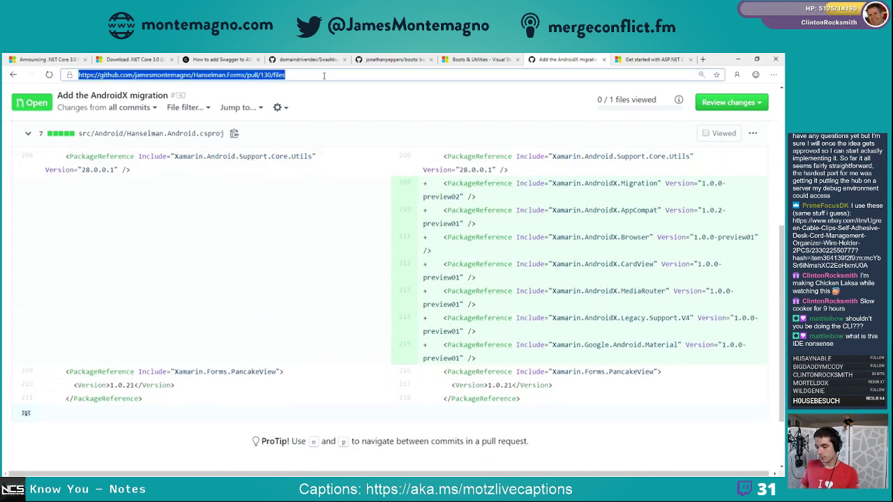
key(ctrl+t)
text(twitter.c)
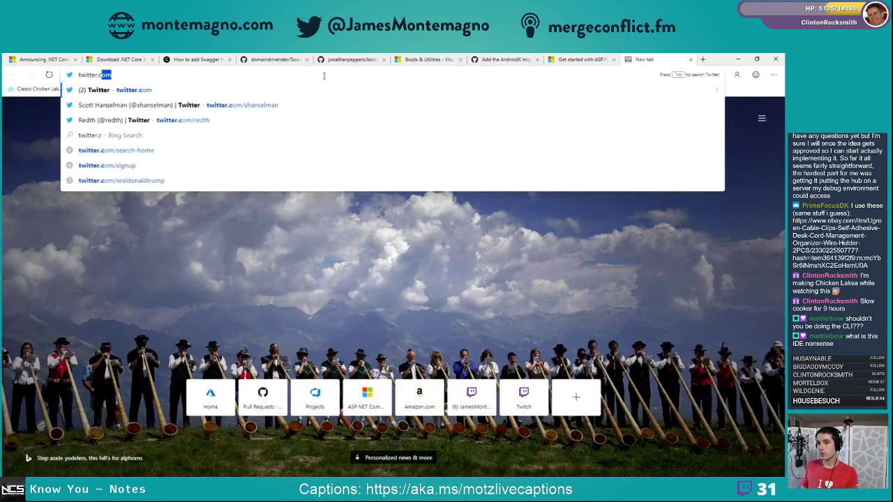
key(Return)
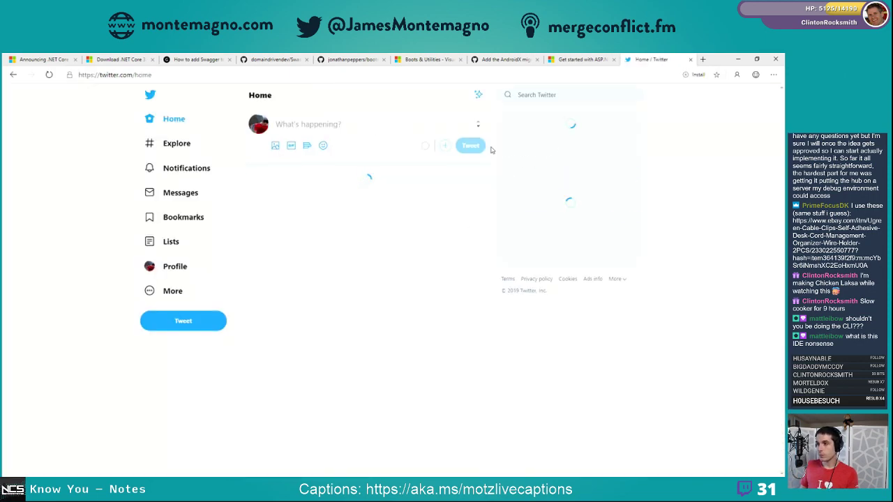
Write a tweet reading "Looking to migrate your #XamarinForms Android app to #AndroidX? You only need a few NuGets!"
click(373, 119)
text(Looking to migrat)
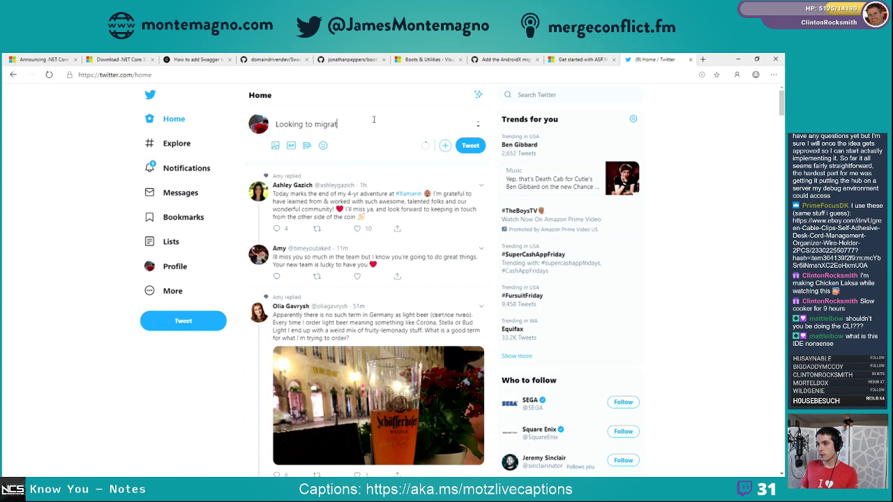
text(e your #X)
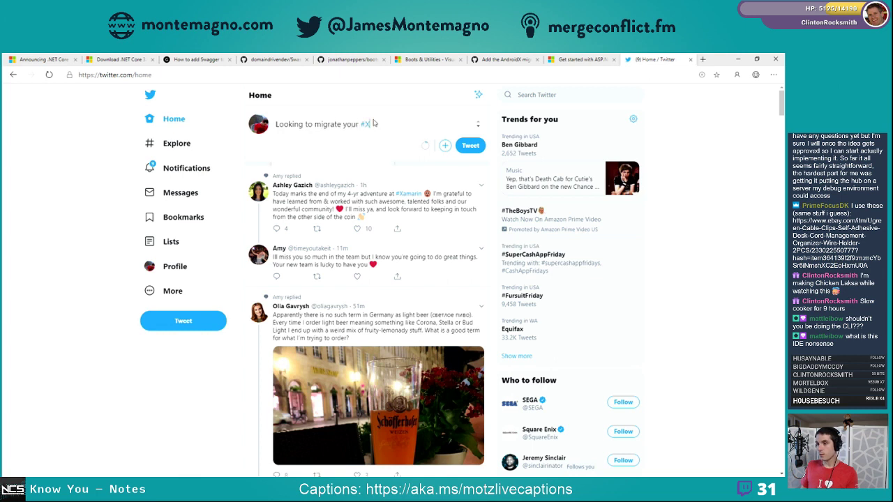
text(amarinForms )
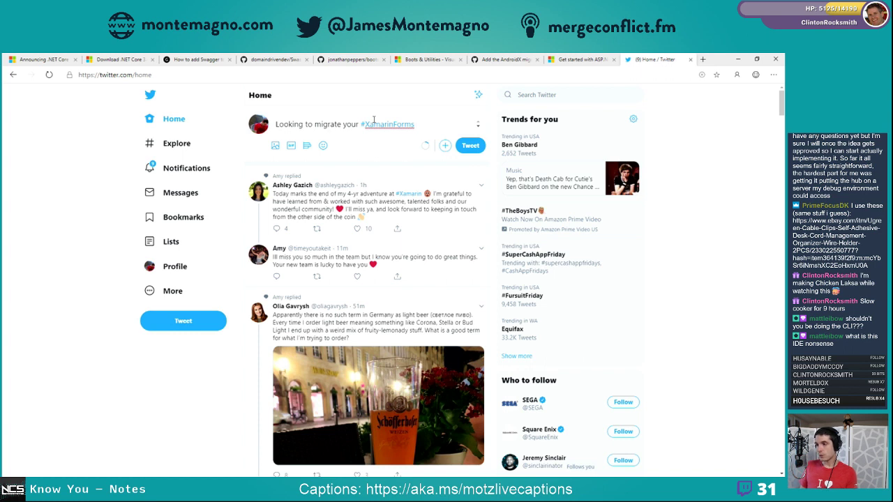
text(Android)
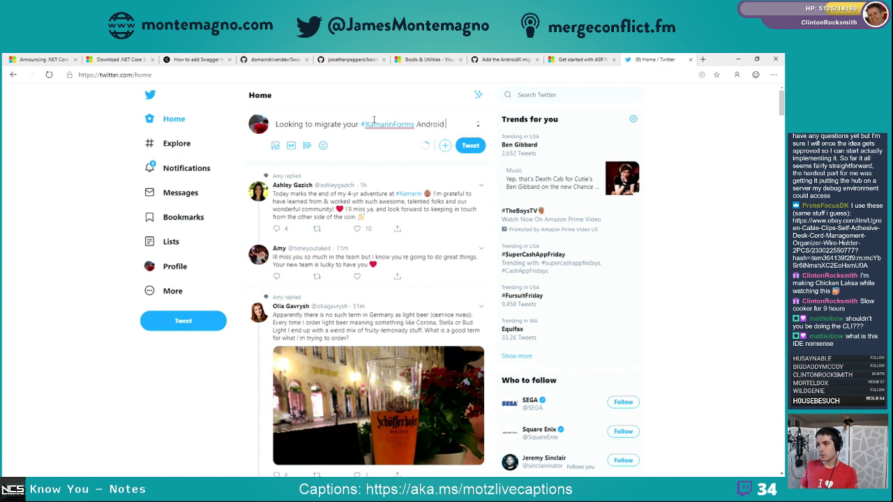
text( app to #Xamari)
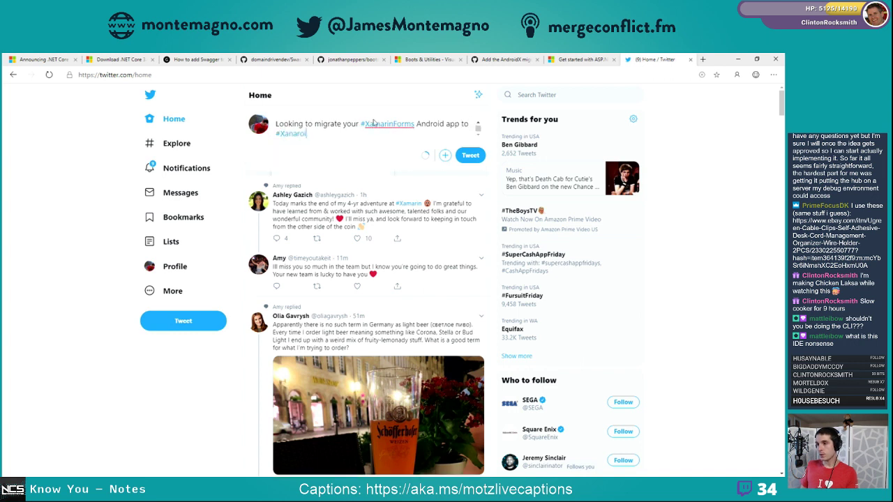
key(BackSpace)
key(BackSpace)
key(BackSpace)
key(BackSpace)
key(BackSpace)
key(BackSpace)
text(AndroidX? You only ne)
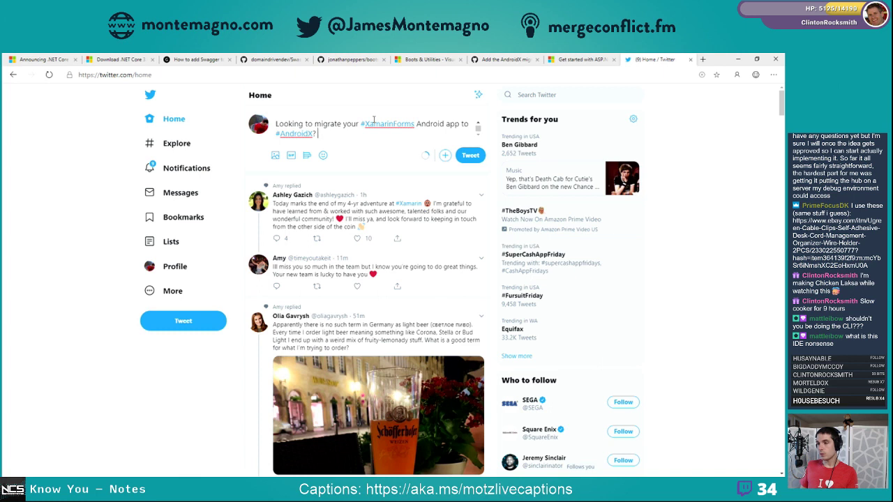
text(ed a)
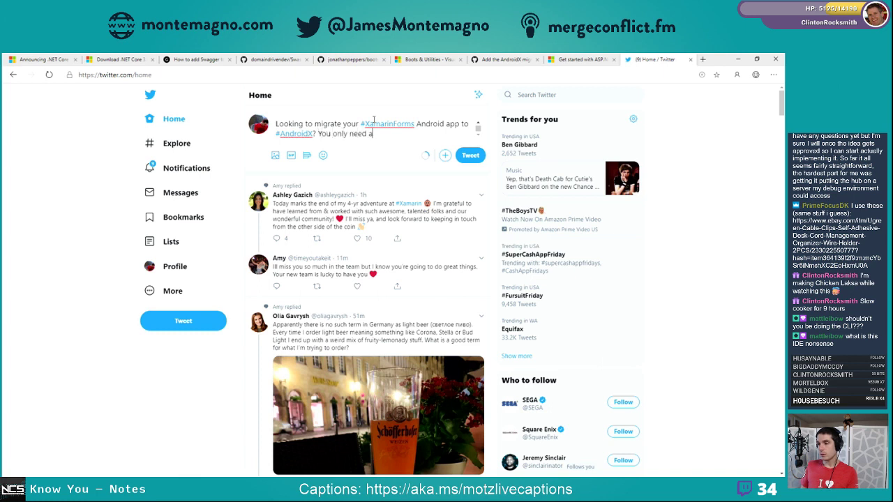
text( few NuGets! @#)
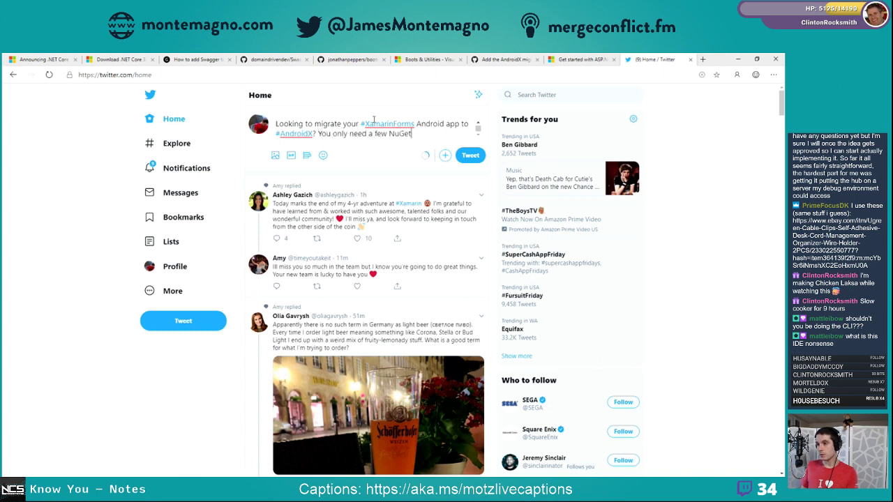
Mention the pull request author's Twitter handle after the sentence about NuGets
key(BackSpace)
text(matthew)
key(BackSpace)
key(BackSpace)
key(BackSpace)
text(leibow)
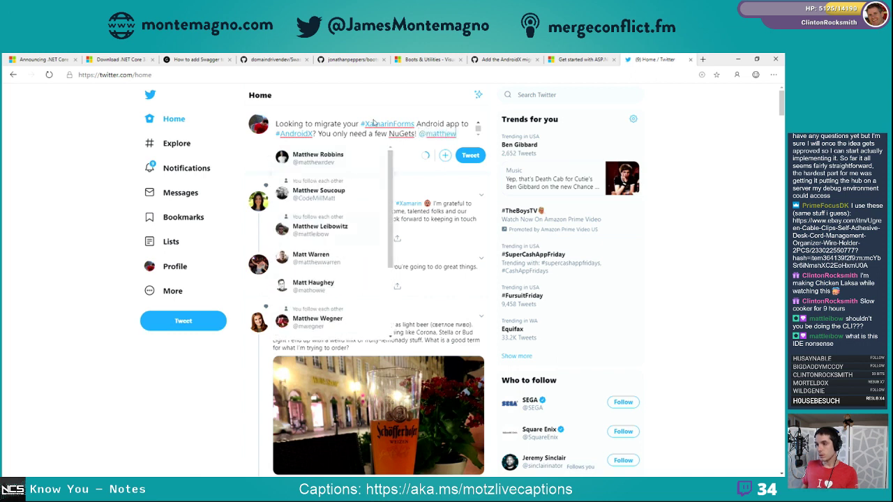
Continue the tweet with "put in this awesome PR to Hanselman.Forms", paste the copied pull request link and post it
text( put i)
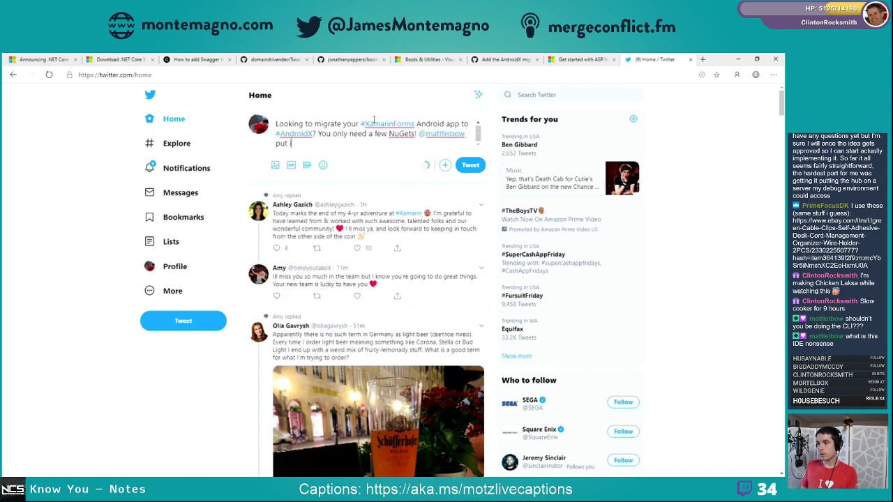
text(n this awesome P)
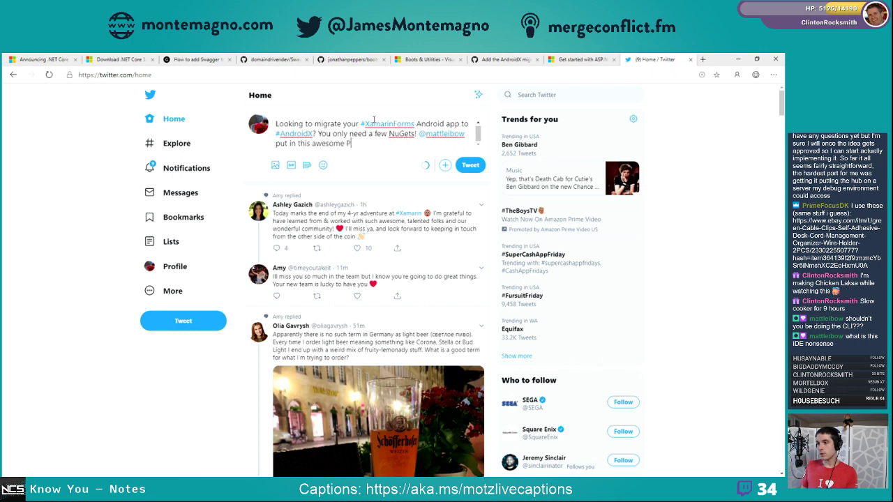
text(R to Hanselman.Forms)
key(ctrl+v)
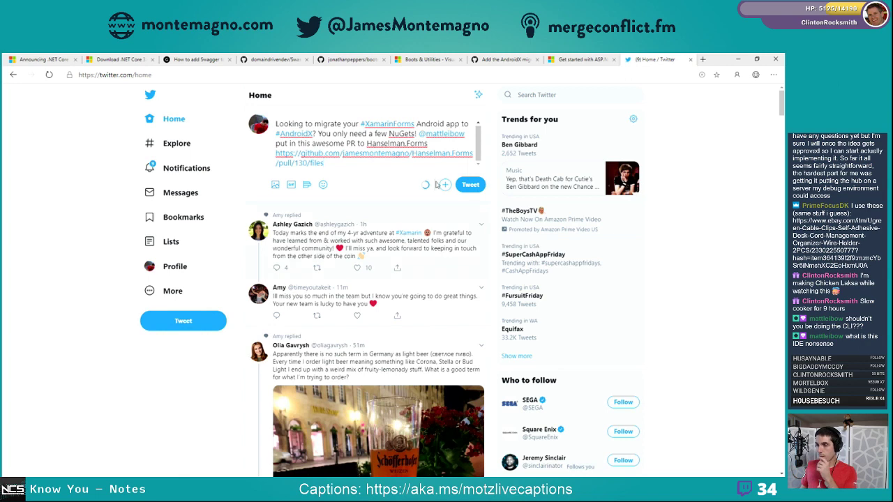
click(469, 188)
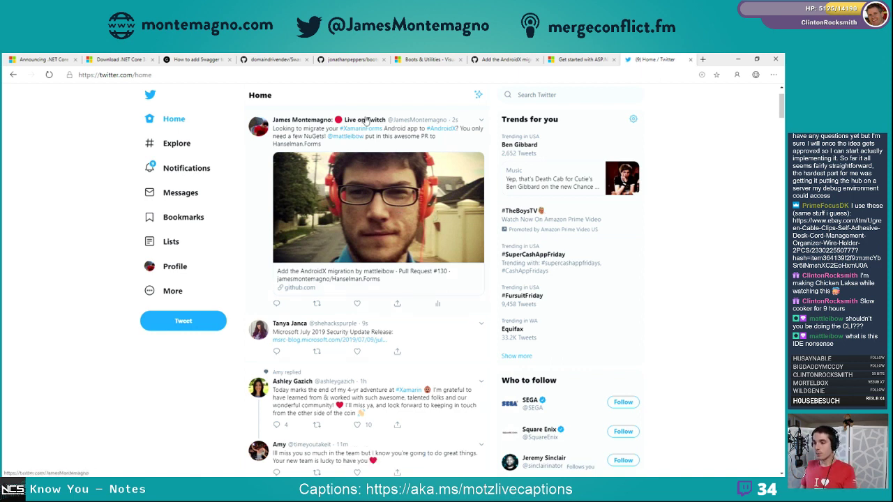
Close the Twitter tab and search the packages on nuget.org for AndroidX in a new tab
click(690, 60)
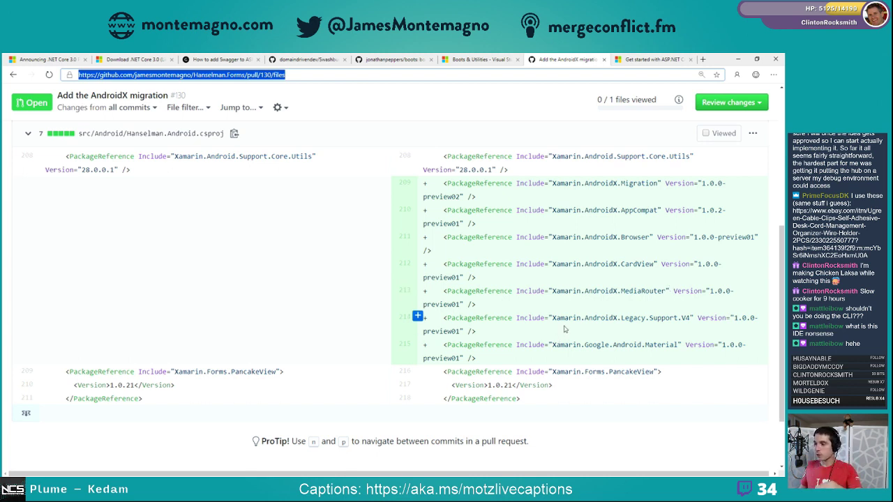
click(704, 59)
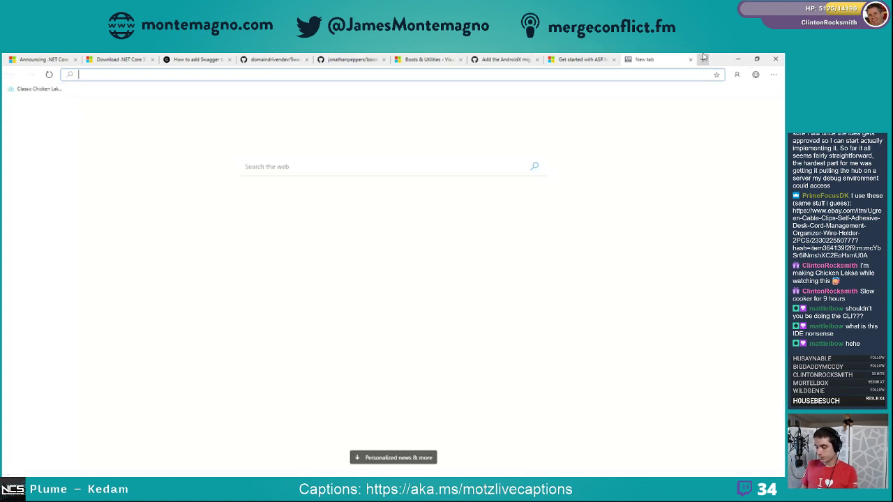
text(nuget.or)
key(Return)
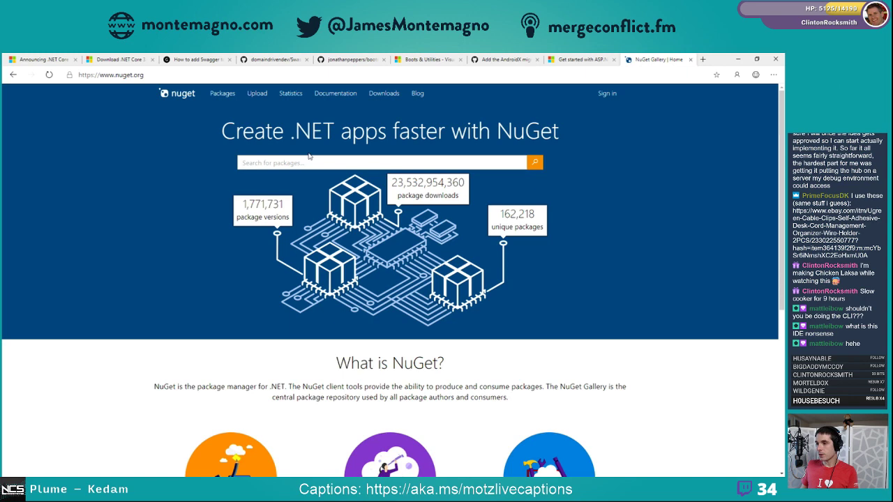
click(307, 162)
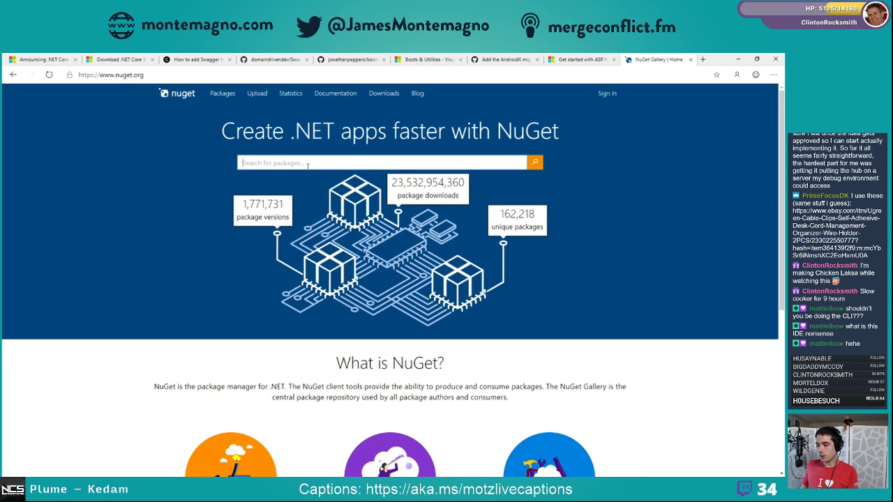
text(AndroidX)
key(Return)
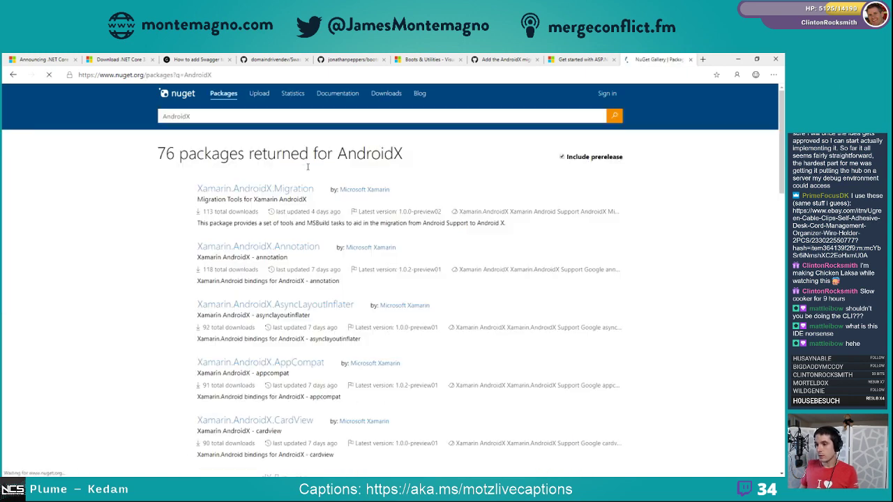
Look through the first three pages of AndroidX package results
scroll(234, 206, down, 3)
scroll(234, 206, down, 5)
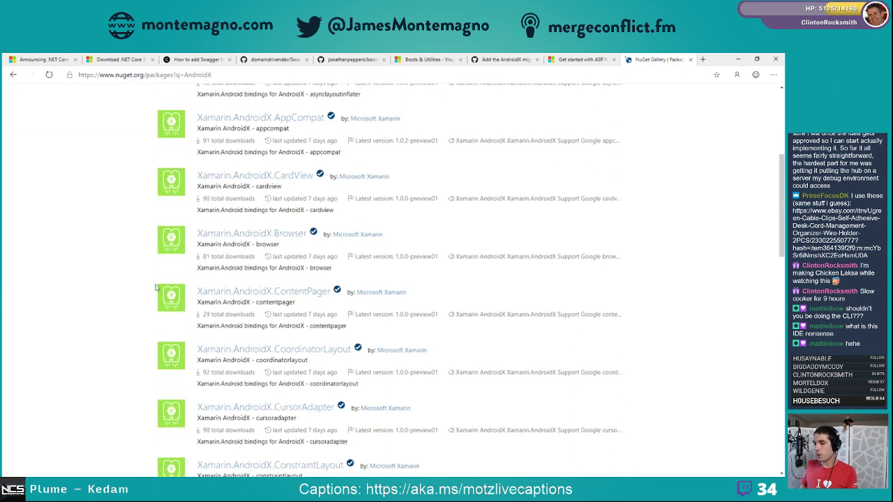
scroll(281, 229, down, 8)
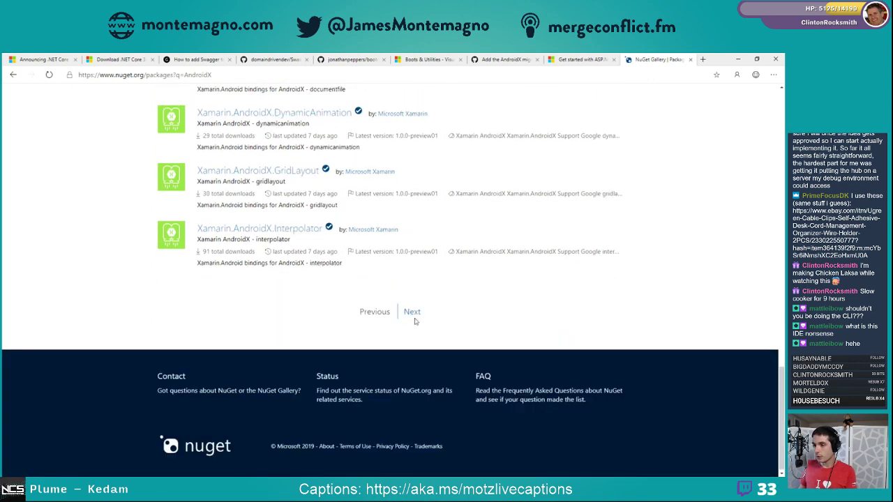
click(410, 313)
scroll(401, 312, down, 5)
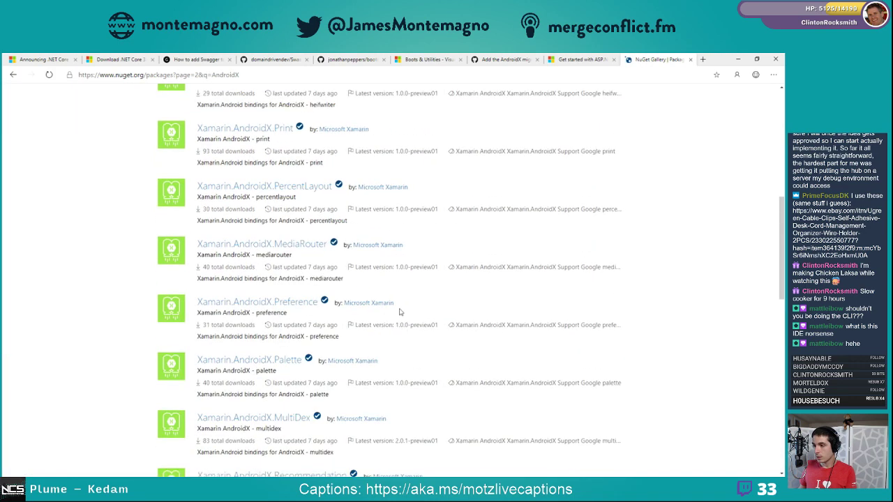
scroll(400, 311, down, 8)
click(411, 433)
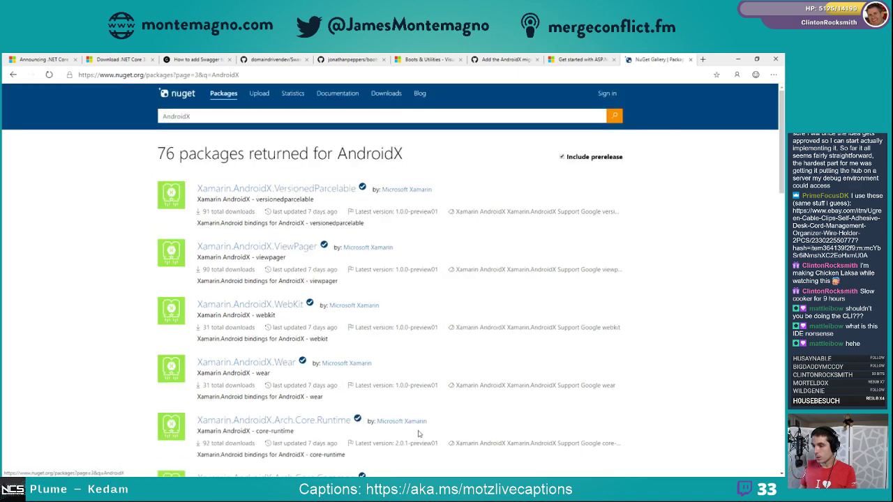
scroll(419, 433, down, 8)
scroll(395, 381, down, 3)
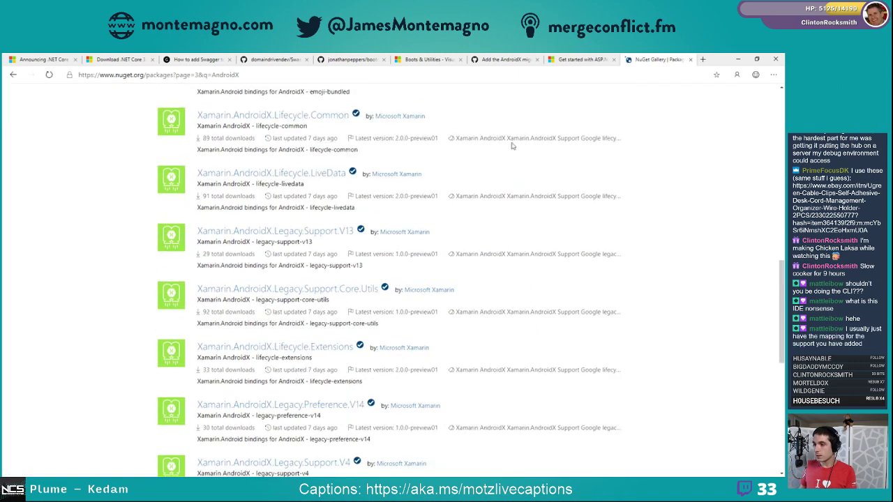
scroll(363, 349, down, 5)
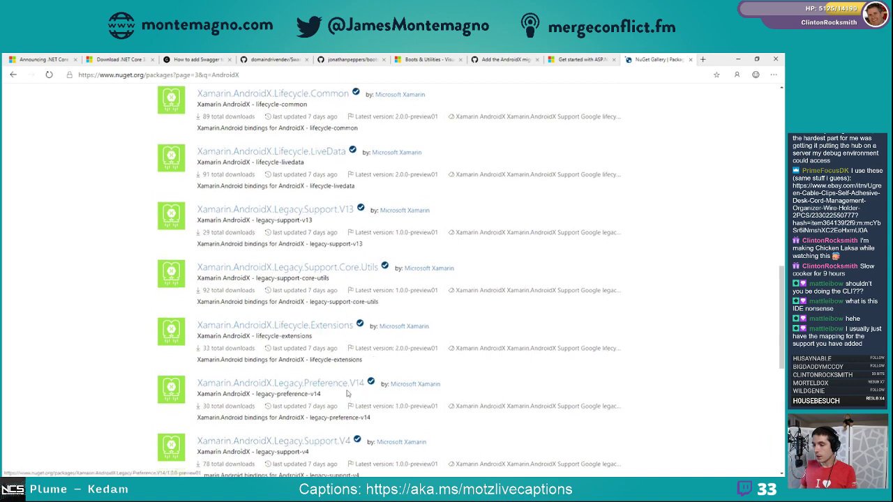
View the dependencies of the Xamarin.AndroidX.Legacy.Support.V4 package and return to the search results
click(347, 383)
scroll(272, 237, down, 1)
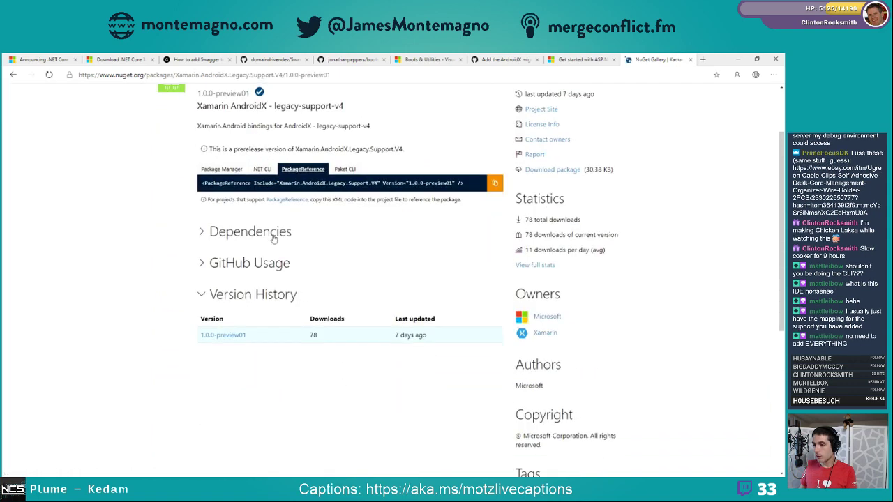
click(274, 233)
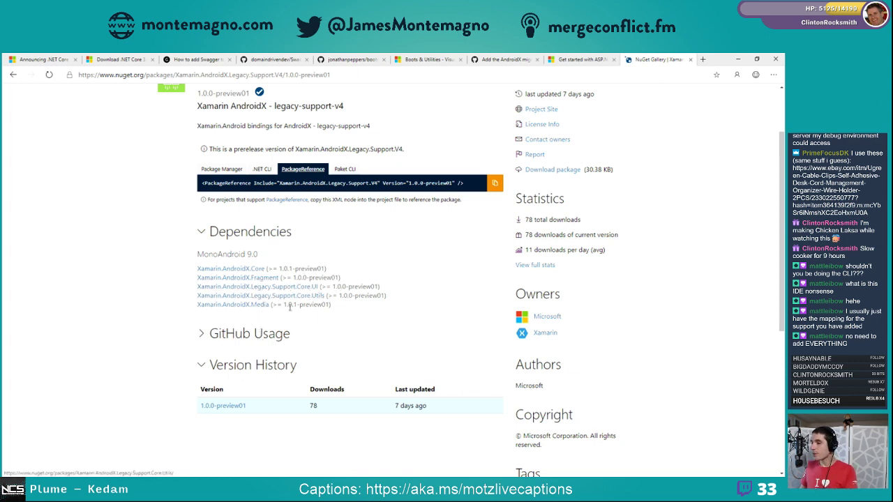
click(12, 75)
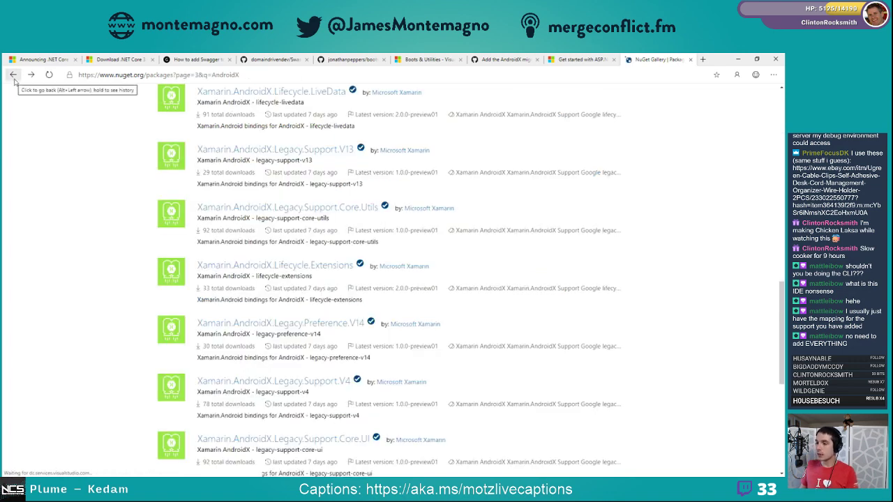
Look through the fourth page of AndroidX results down to the end of the list
scroll(412, 279, down, 10)
click(411, 310)
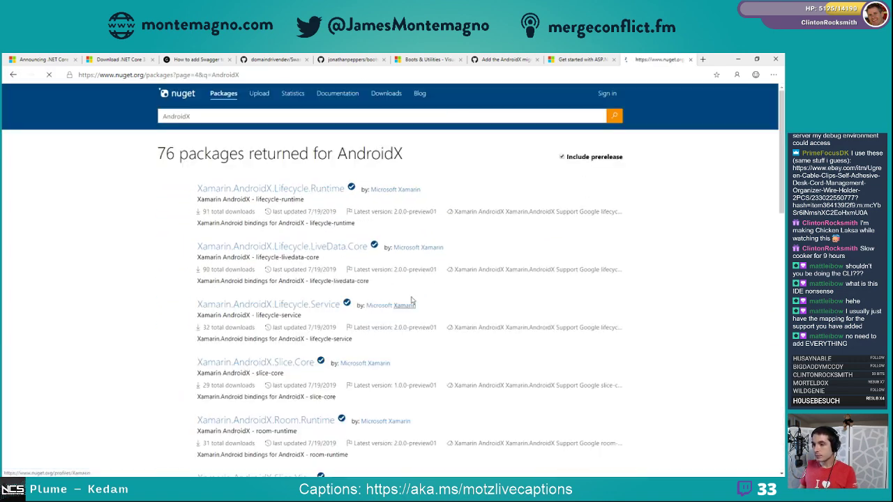
scroll(411, 304, down, 2)
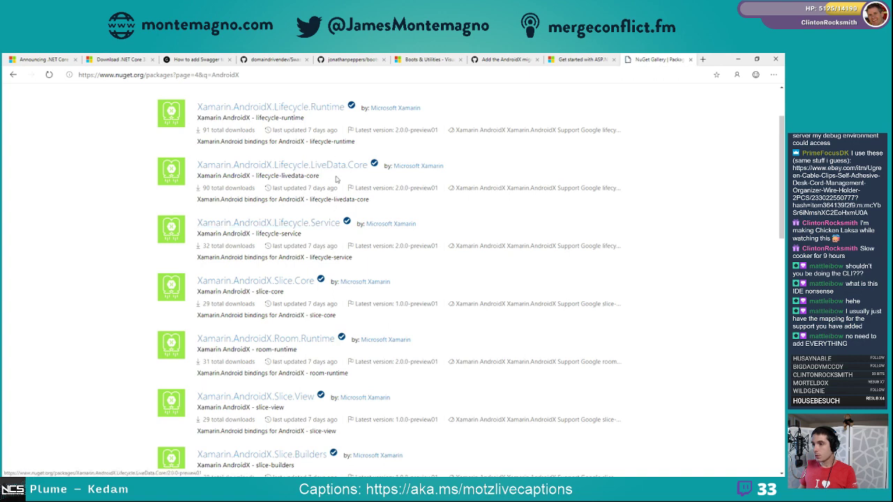
scroll(327, 241, down, 3)
scroll(307, 267, down, 2)
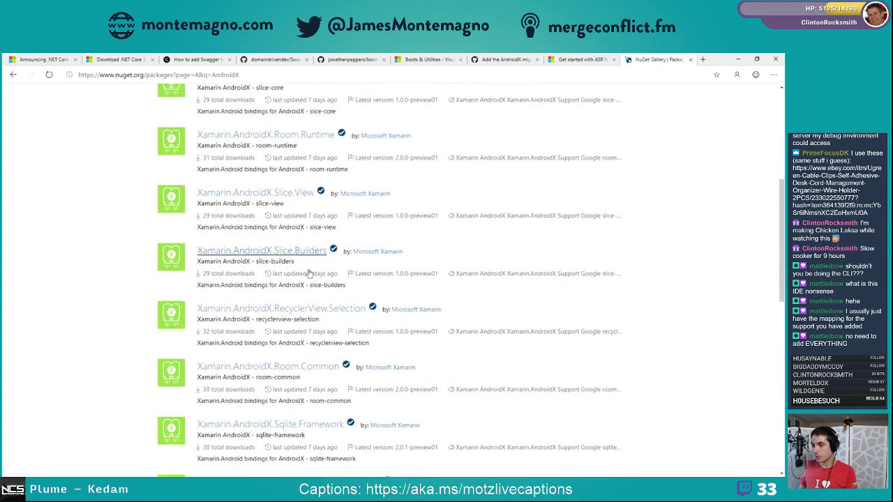
scroll(329, 222, down, 2)
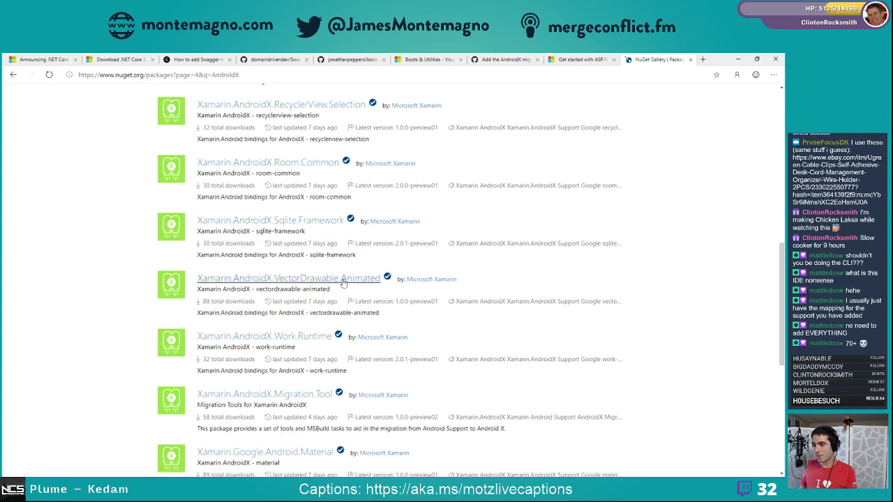
scroll(328, 251, down, 2)
scroll(313, 218, down, 1)
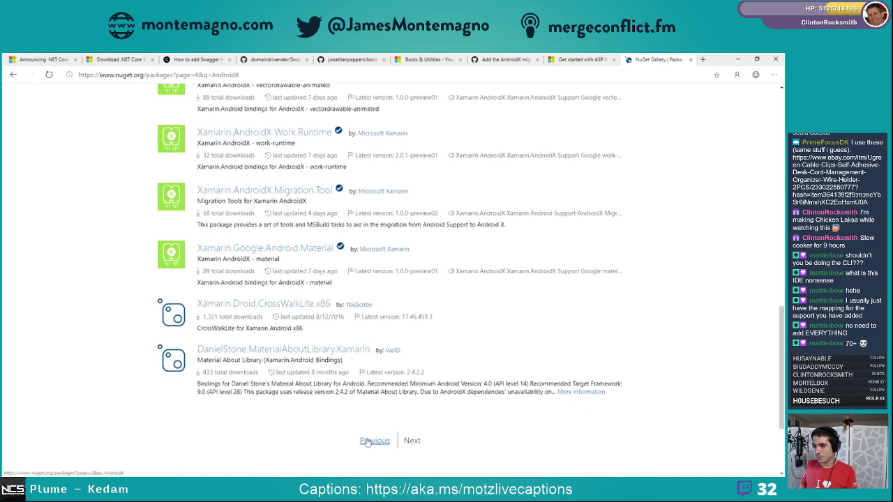
Return to the third results page, open the Xamarin.AndroidX.Emoji.Bundled package and expand its GitHub usage
click(368, 440)
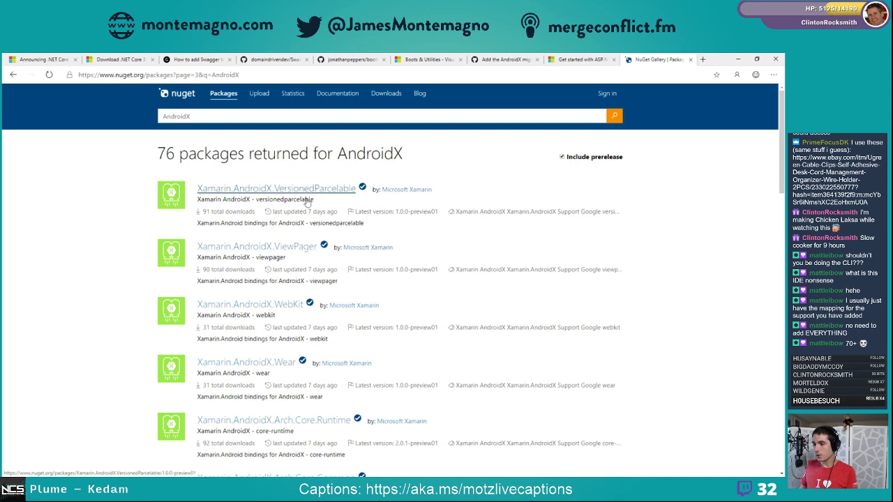
scroll(296, 245, down, 3)
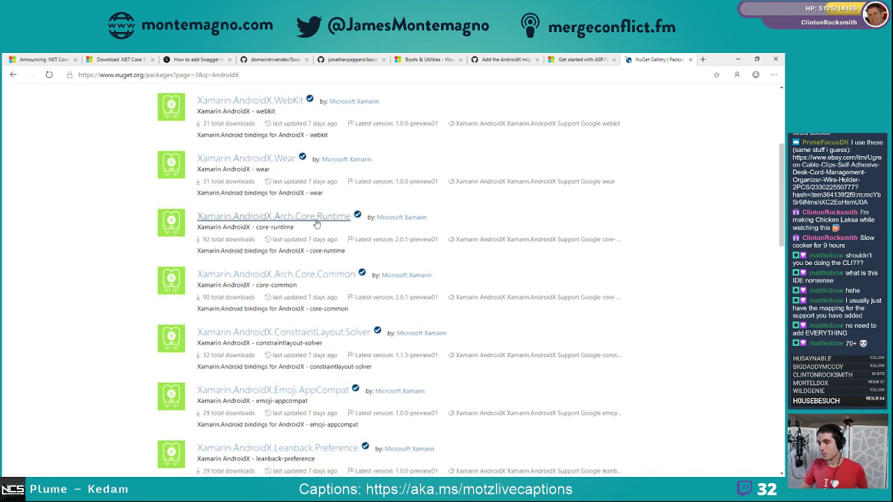
scroll(316, 225, down, 3)
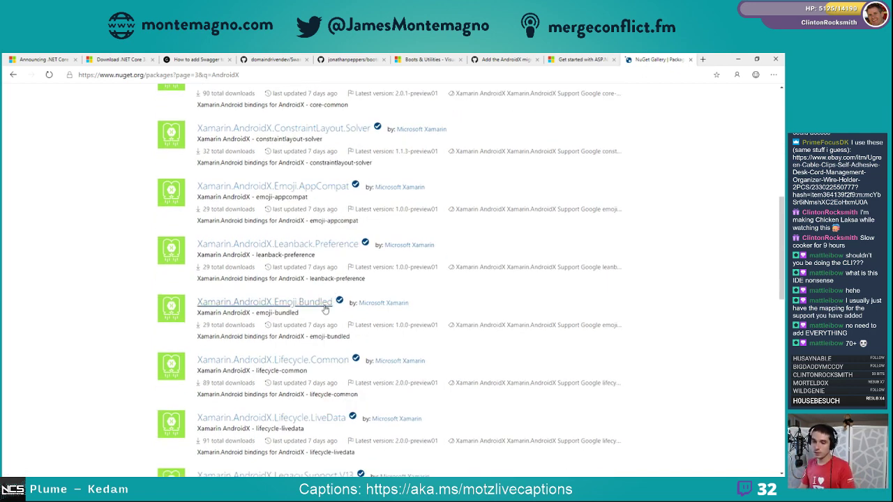
click(325, 302)
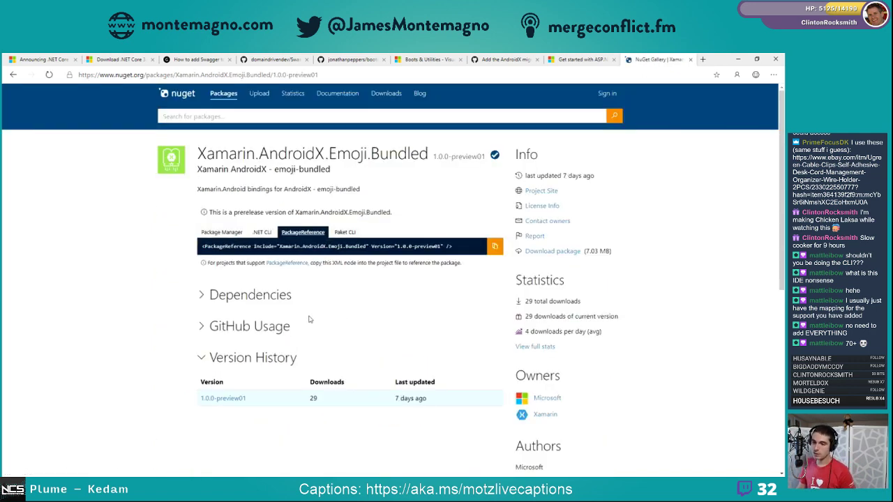
click(283, 327)
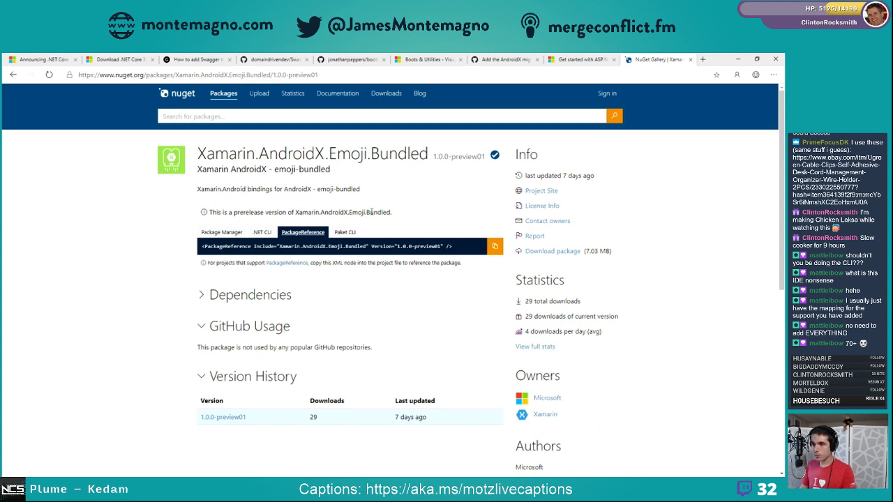
Search NuGet for xamarin.essentials, open the Xamarin.Essentials package and show the GitHub repositories that depend on it
click(257, 116)
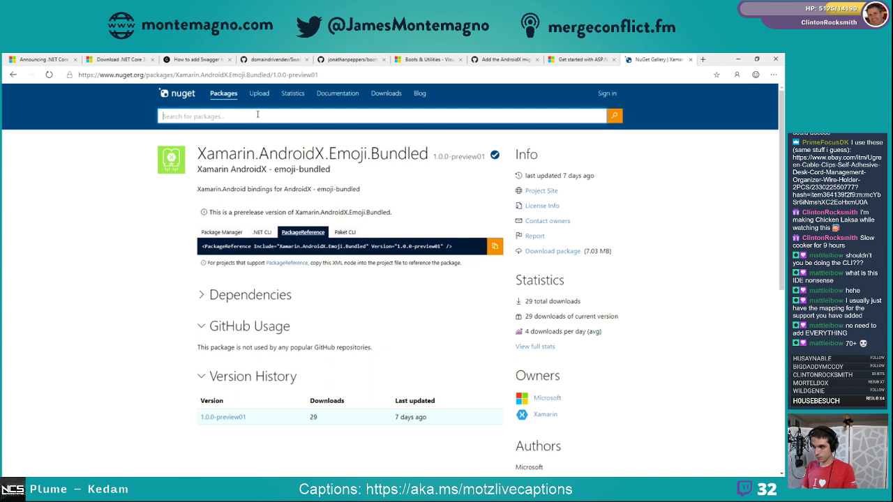
text(c)
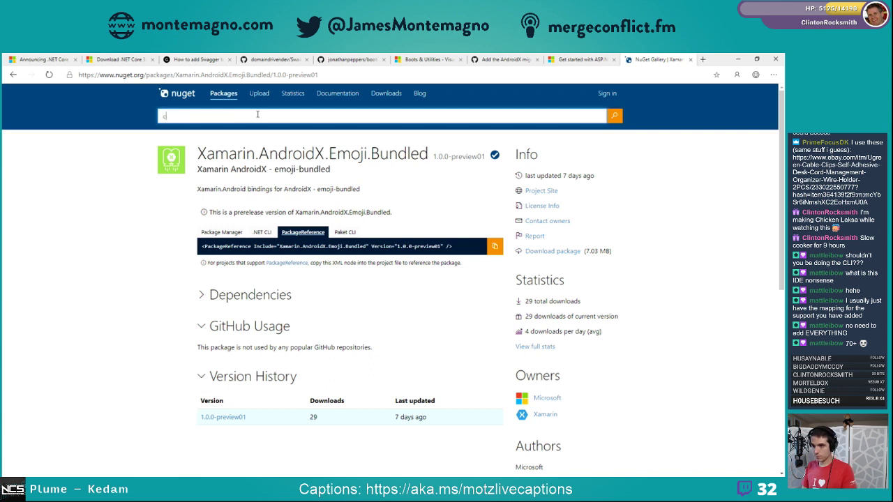
text(amarin.essntia)
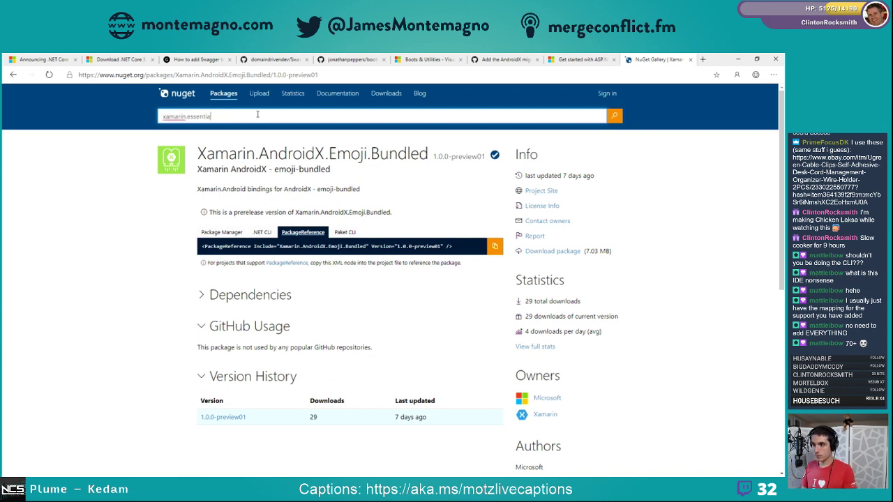
text(ls)
key(Return)
click(265, 187)
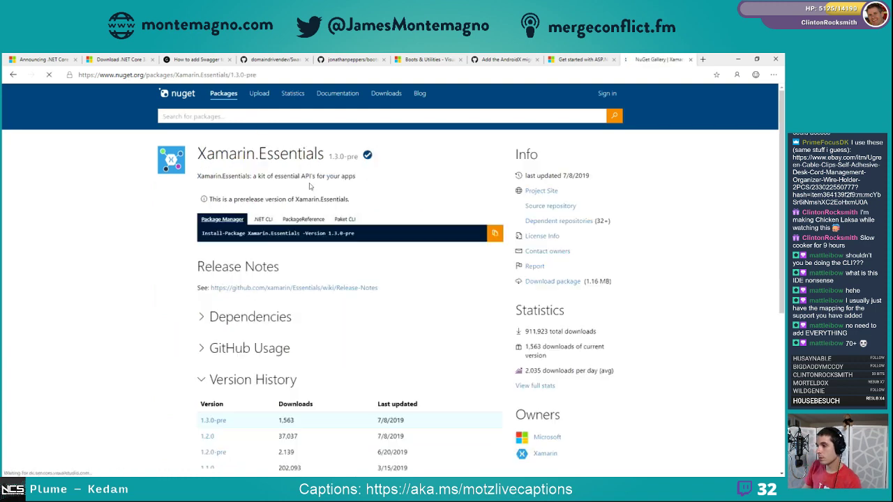
click(562, 222)
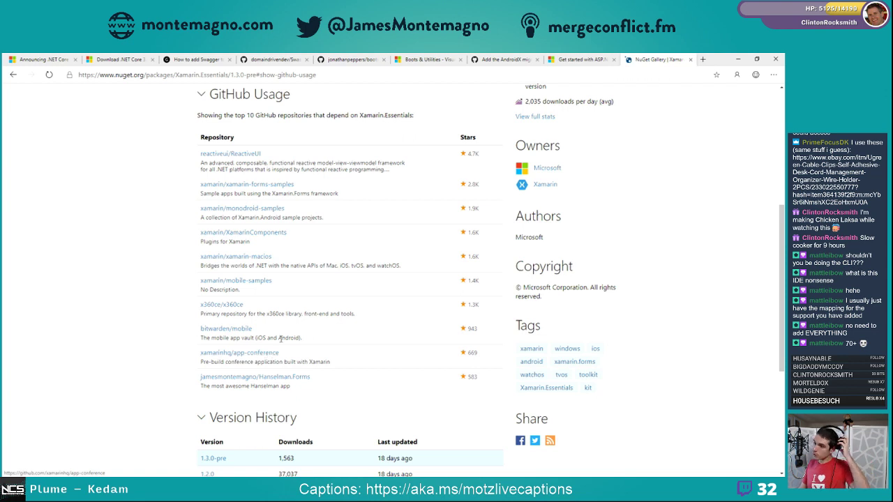
Switch to the Visual Studio Installer to check the Preview installation progress, and return to the browser
key(alt+Tab)
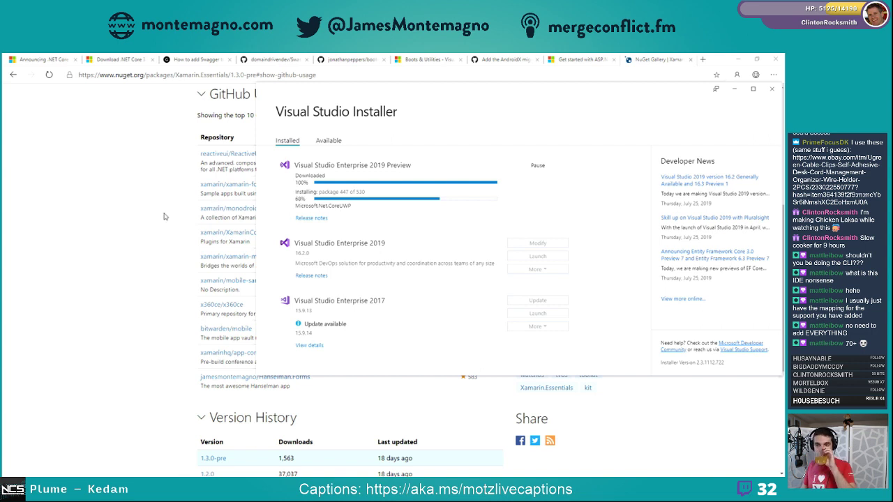
key(alt+Tab)
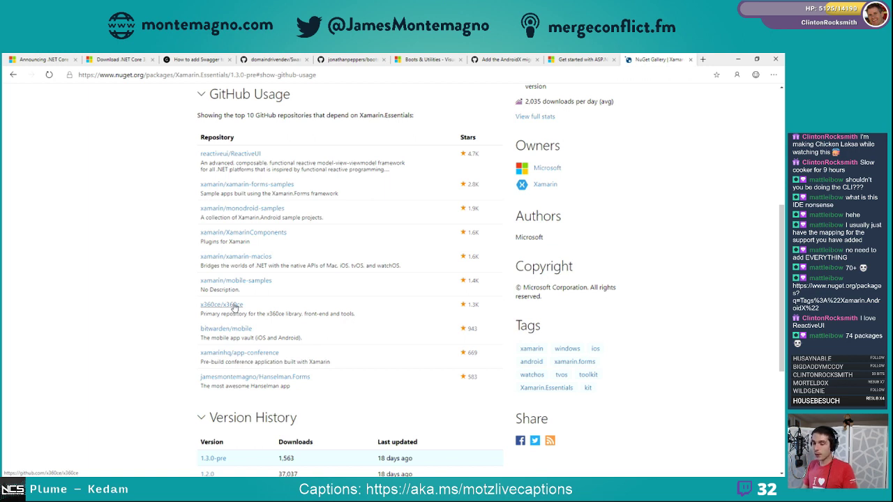
Open the reactiveui/ReactiveUI repository from the dependent repositories and look through its file list and README
click(237, 154)
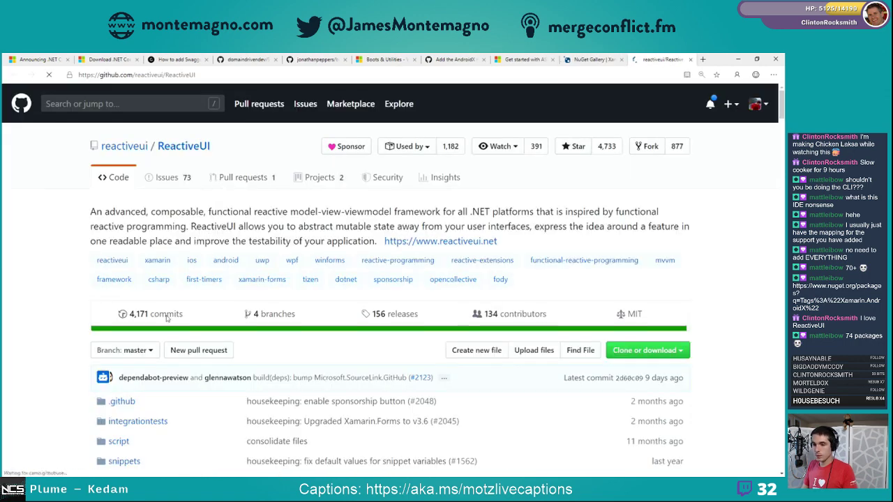
scroll(168, 370, down, 2)
scroll(168, 371, down, 3)
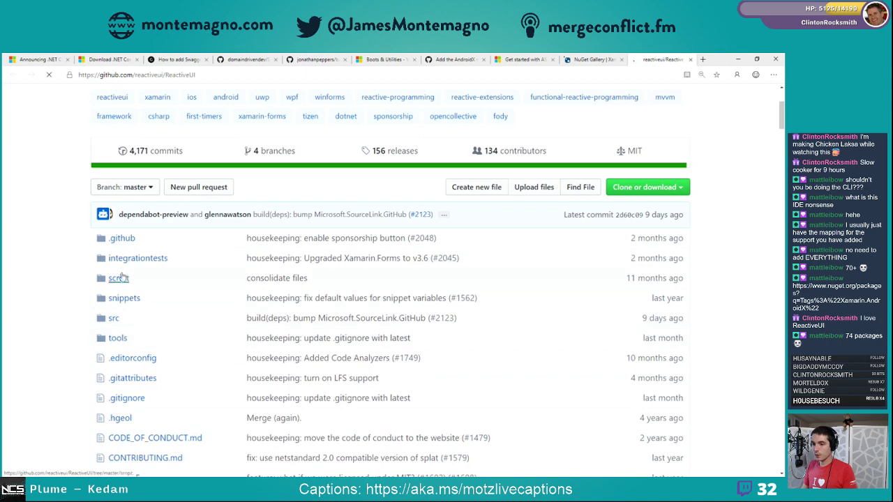
scroll(133, 308, down, 10)
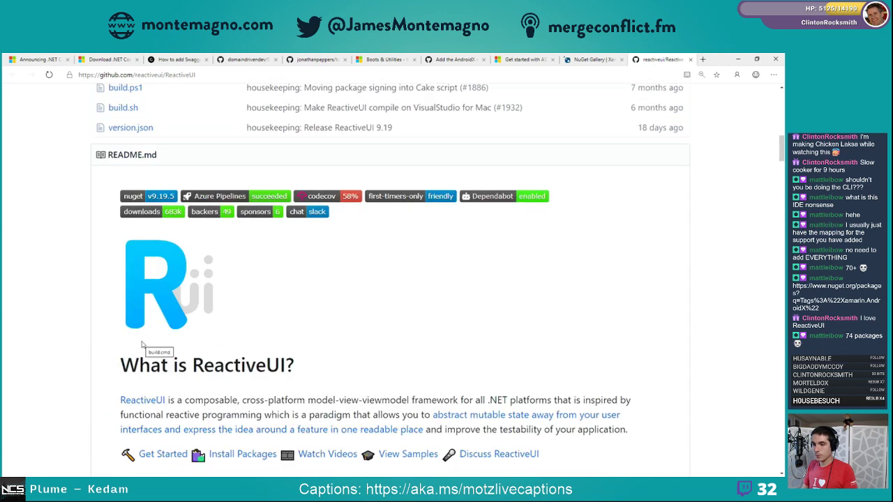
scroll(141, 335, down, 2)
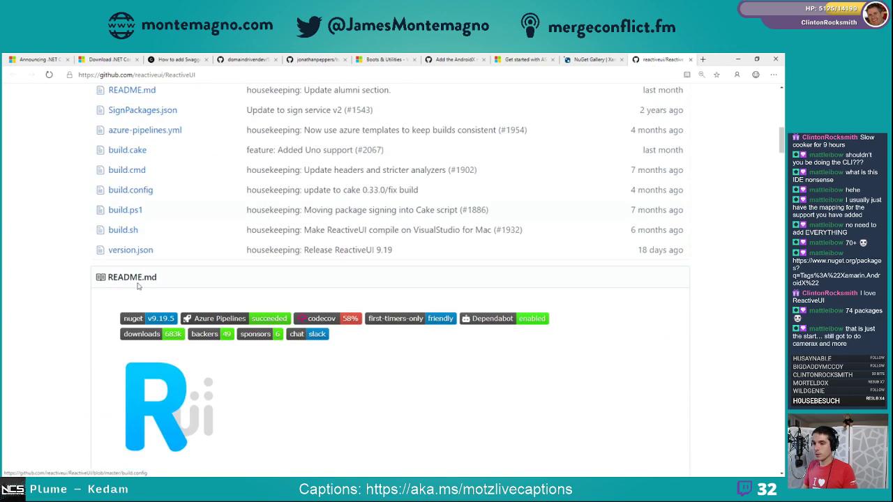
Open ReactiveUI's NuGet package from the README's nuget badge, expand its dependencies and look through them for each target framework
click(143, 322)
scroll(139, 321, down, 2)
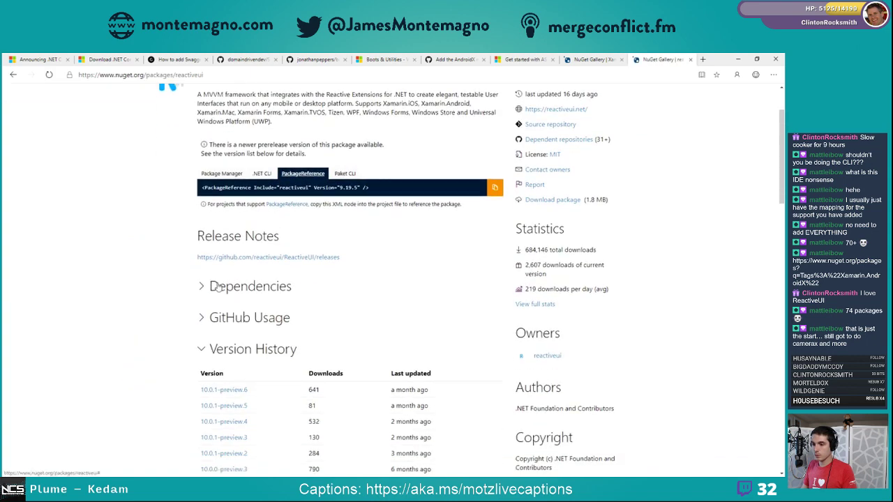
scroll(225, 262, down, 2)
scroll(227, 279, down, 2)
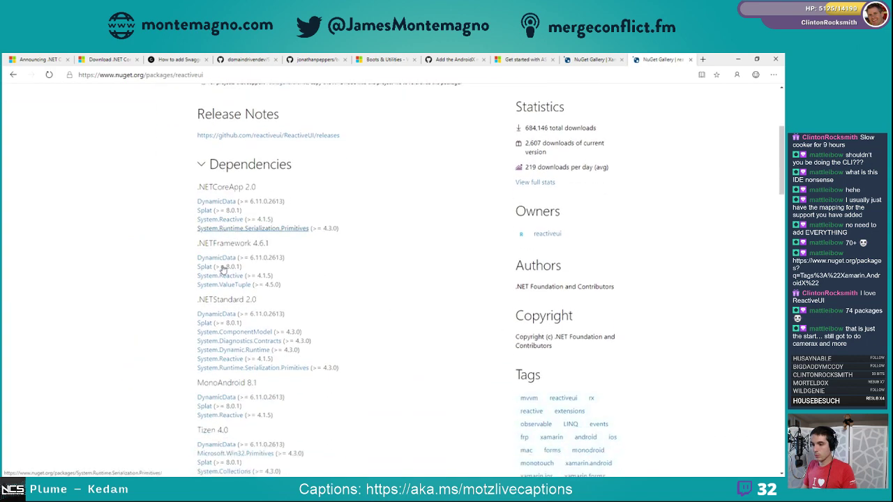
scroll(221, 356, down, 2)
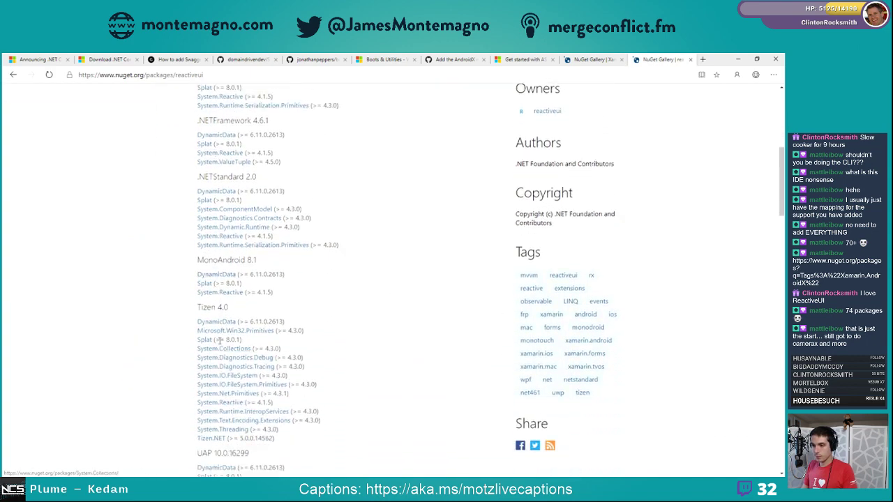
scroll(220, 329, down, 2)
scroll(225, 306, down, 2)
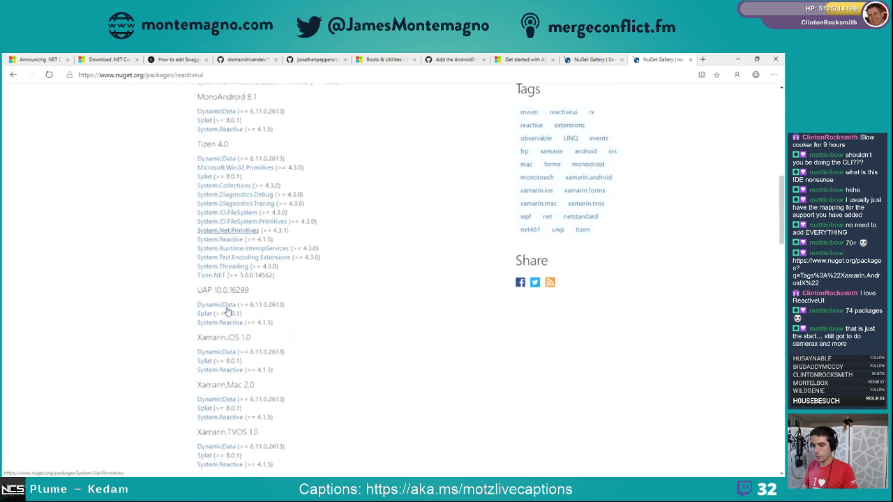
scroll(219, 360, down, 2)
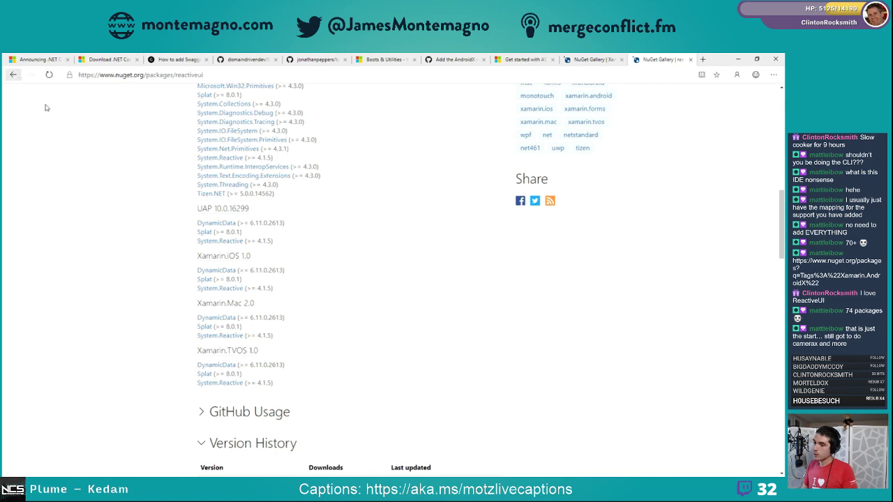
Open the Splat dependency's package page and expand its dependencies and GitHub usage to see which repositories depend on it
click(203, 280)
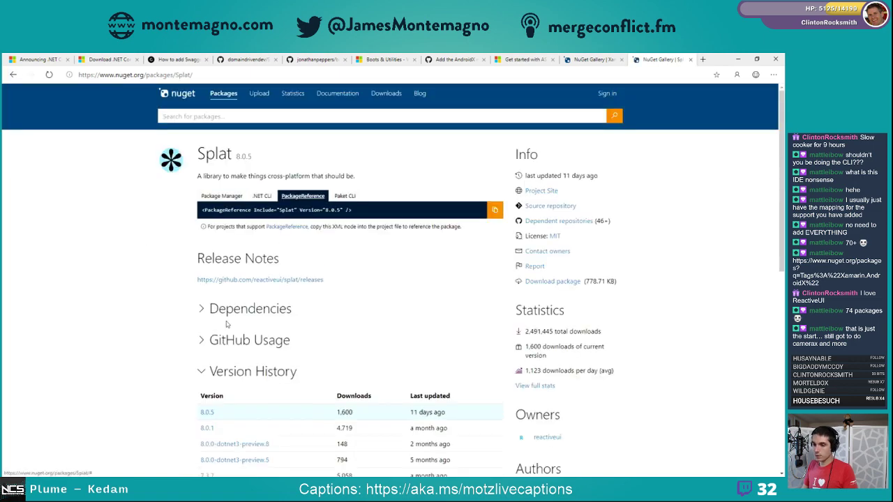
scroll(226, 293, down, 1)
click(235, 271)
scroll(235, 271, down, 5)
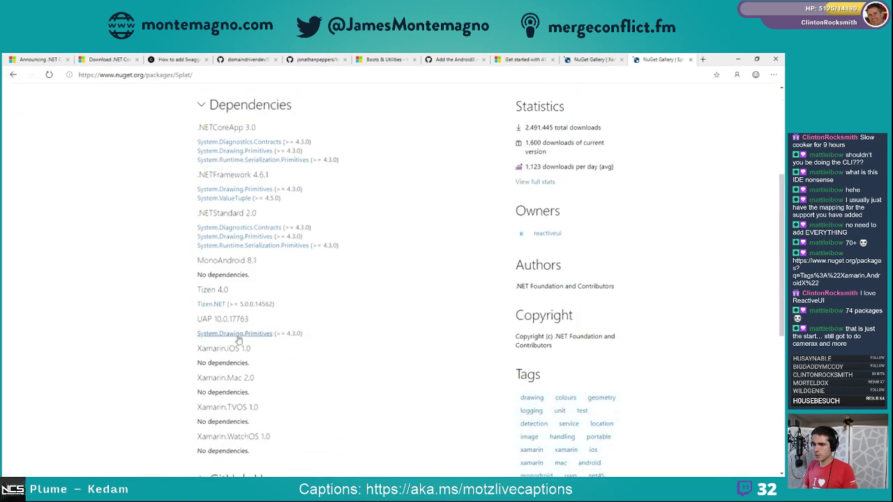
click(258, 396)
scroll(258, 396, down, 3)
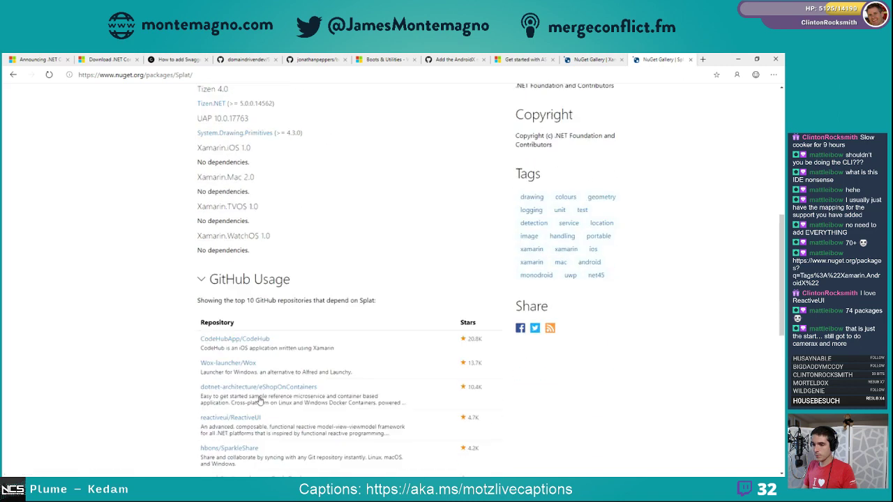
scroll(237, 322, down, 1)
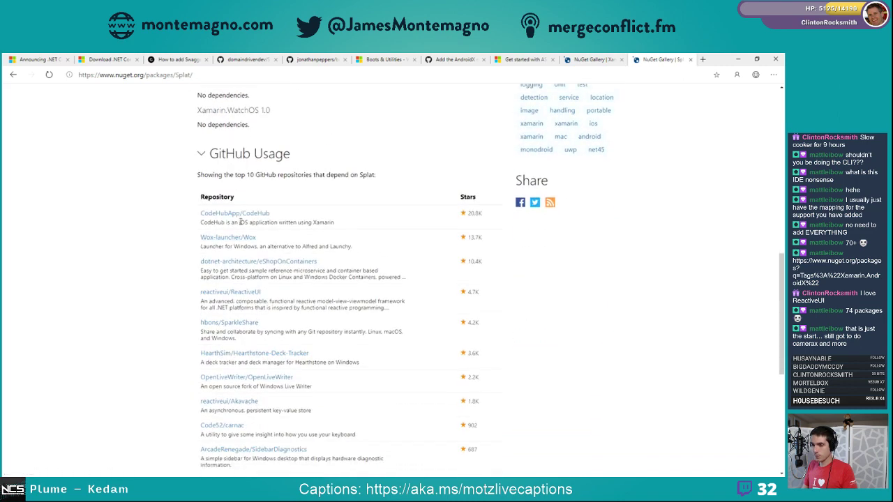
Return to the ReactiveUI repository, close it and the Xamarin.Essentials page, and switch to the Visual Studio Installer to check the progress
click(14, 75)
click(14, 75)
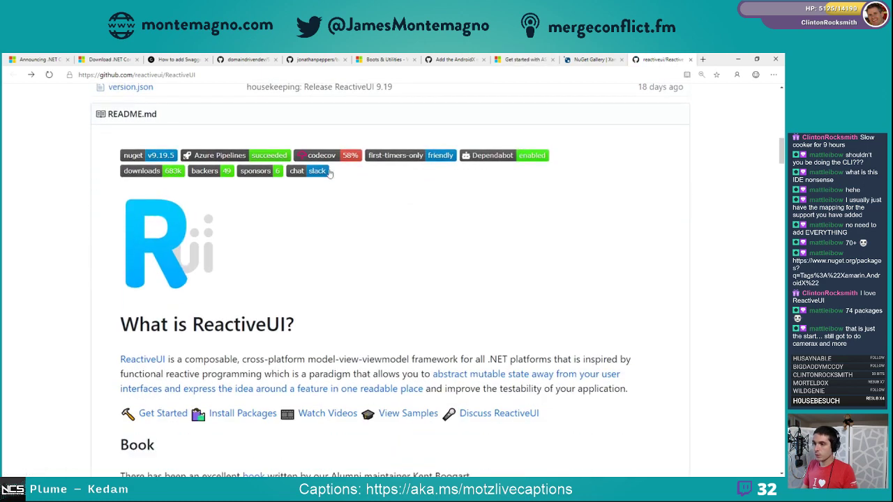
click(691, 60)
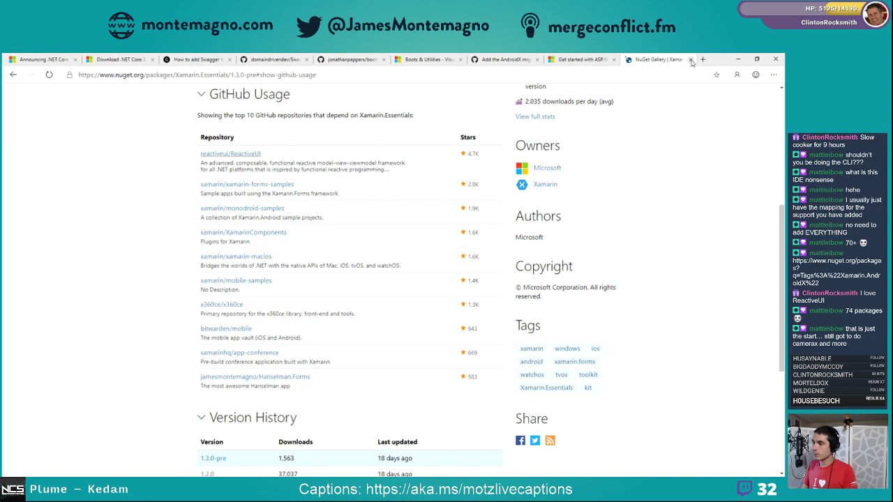
scroll(622, 201, up, 3)
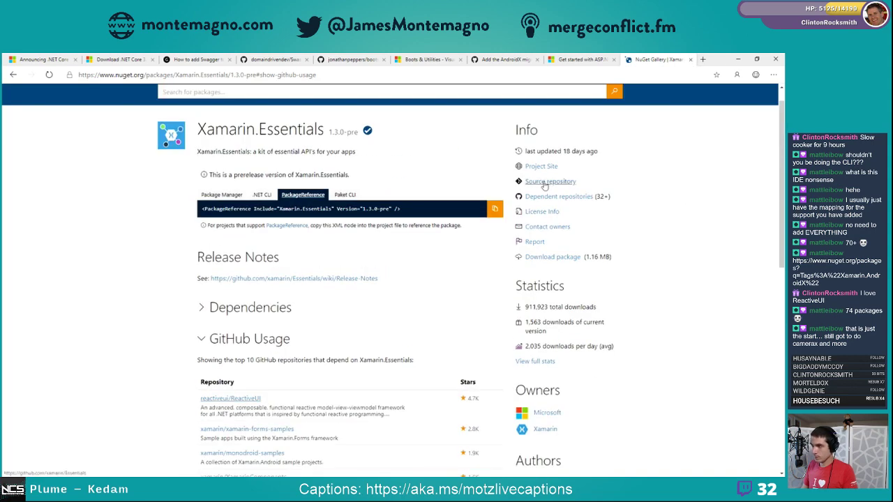
click(691, 60)
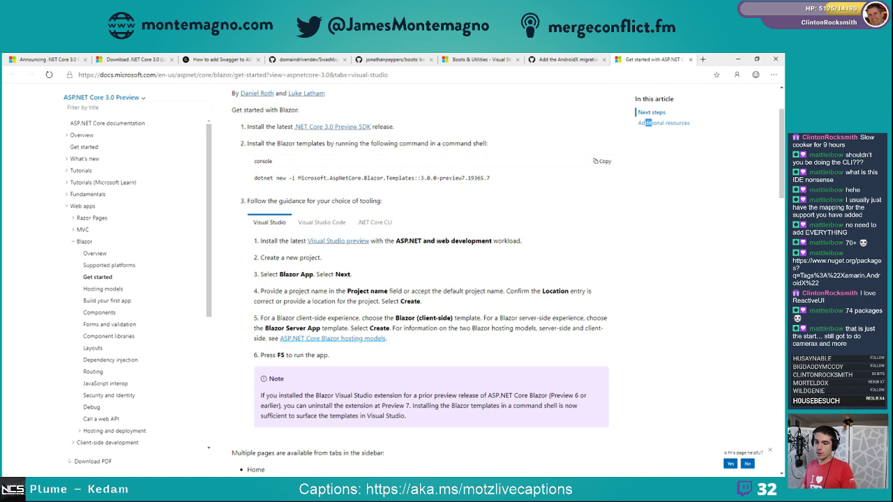
key(alt+Tab)
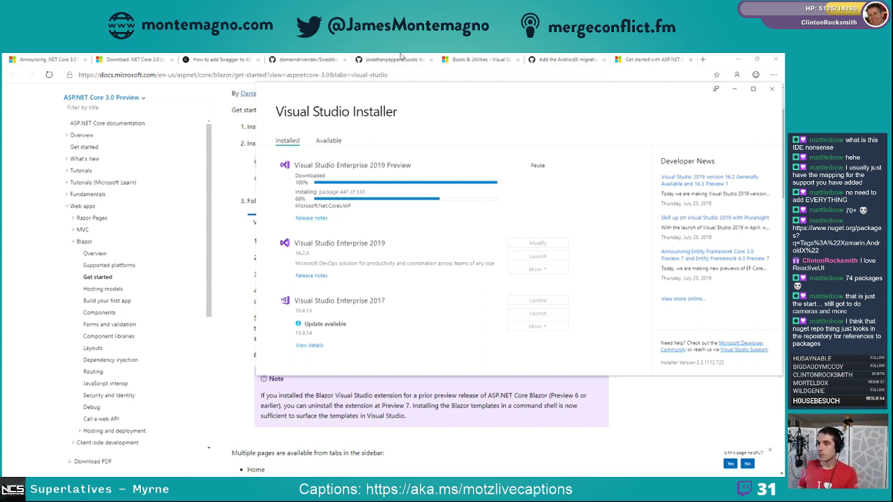
Open the pennypicklesthedog Twitch channel in a new browser tab
click(703, 60)
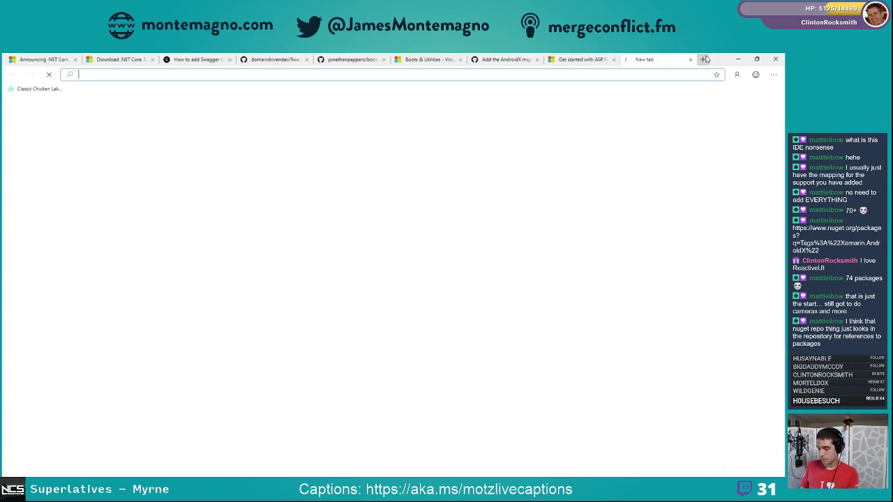
text(twitch.tv/pen)
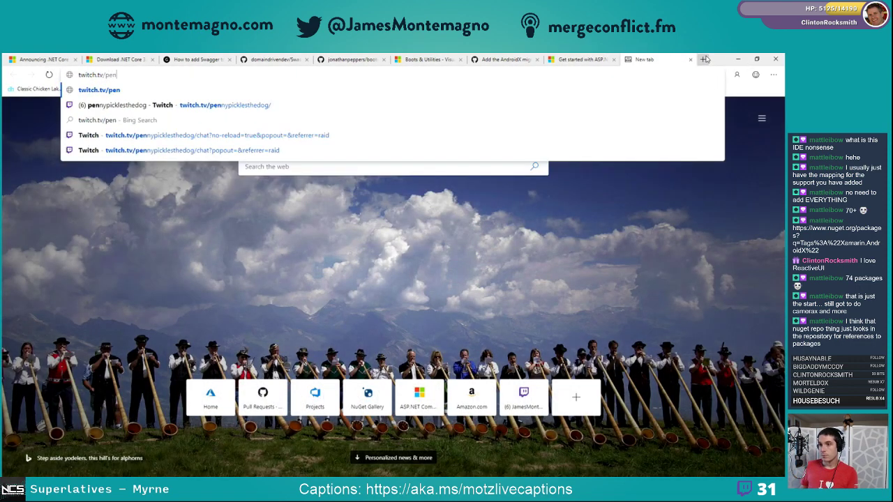
key(Down)
key(Return)
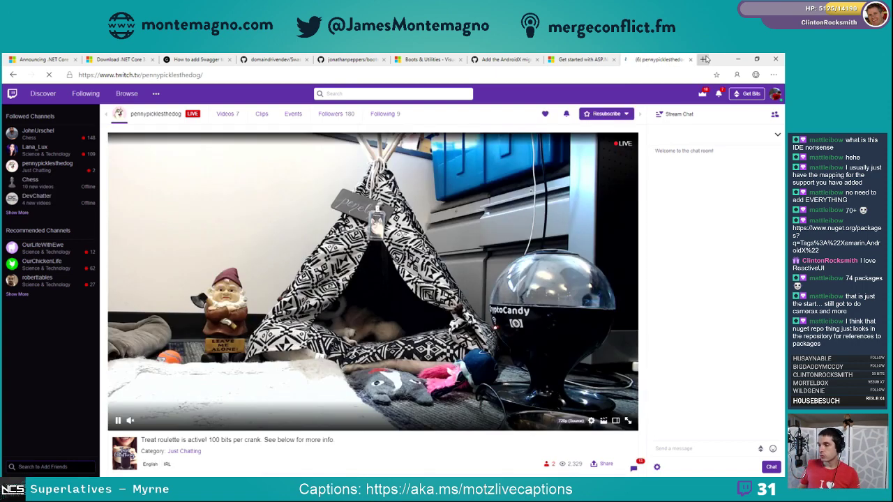
Send "PENNY!" in the stream chat, and cheer 100 bits with the message "pride100 NOM NOM NOM NOM"
click(665, 446)
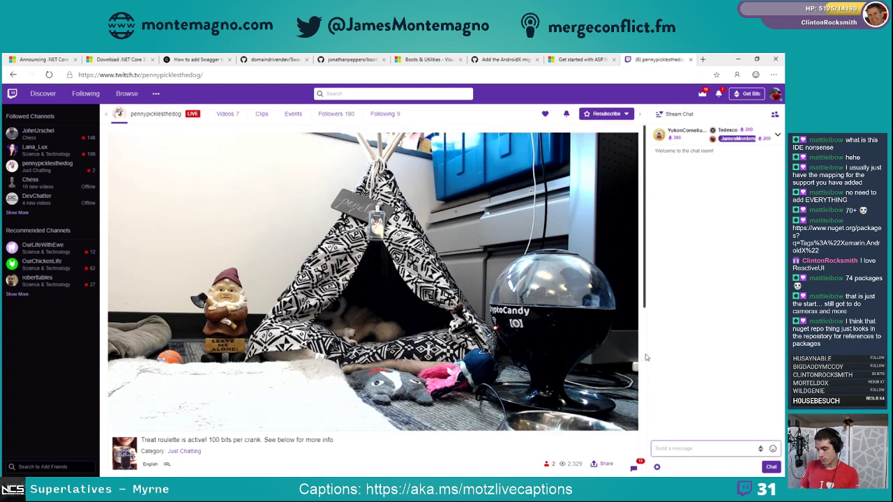
text(PENNY!)
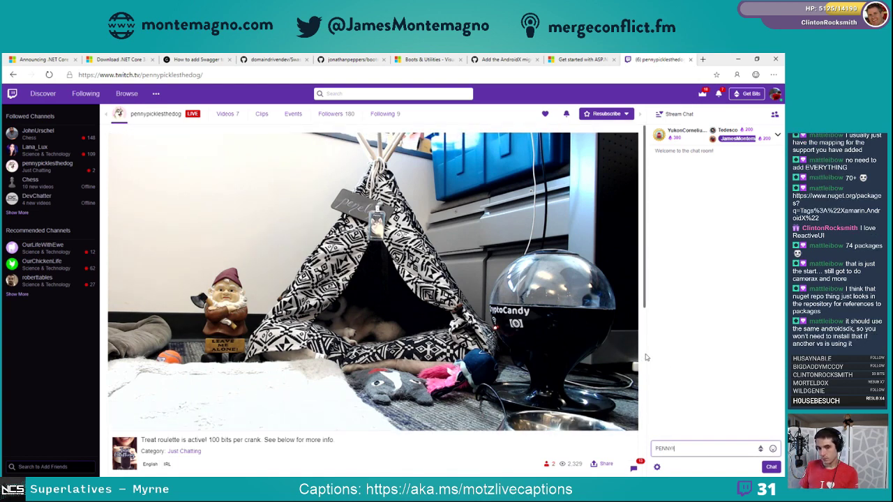
key(Return)
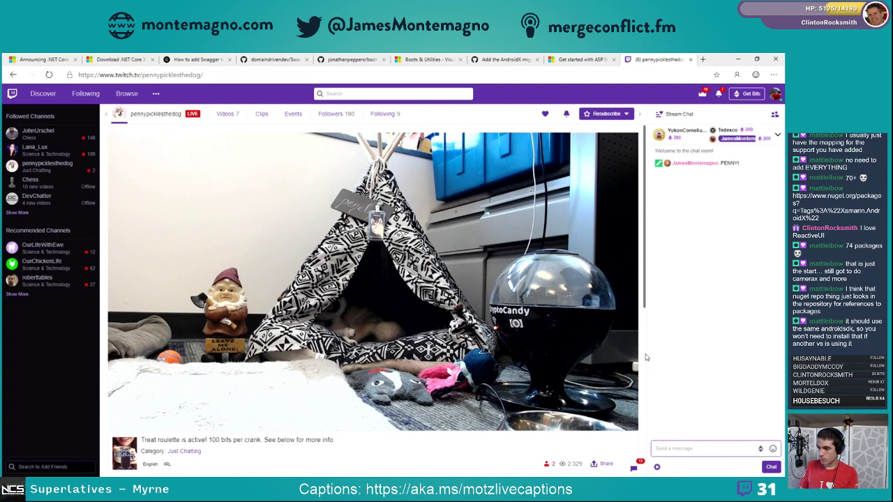
text(pride100)
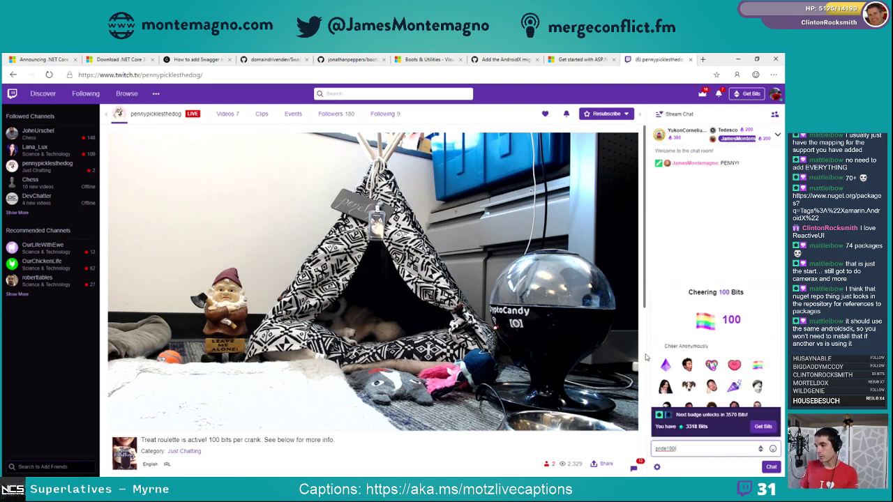
text( NOM NO)
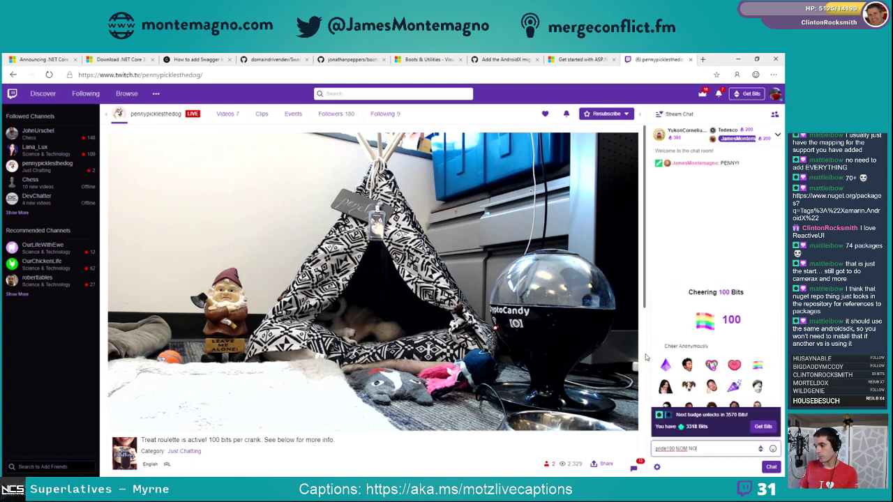
text(M NOM NOM)
key(Return)
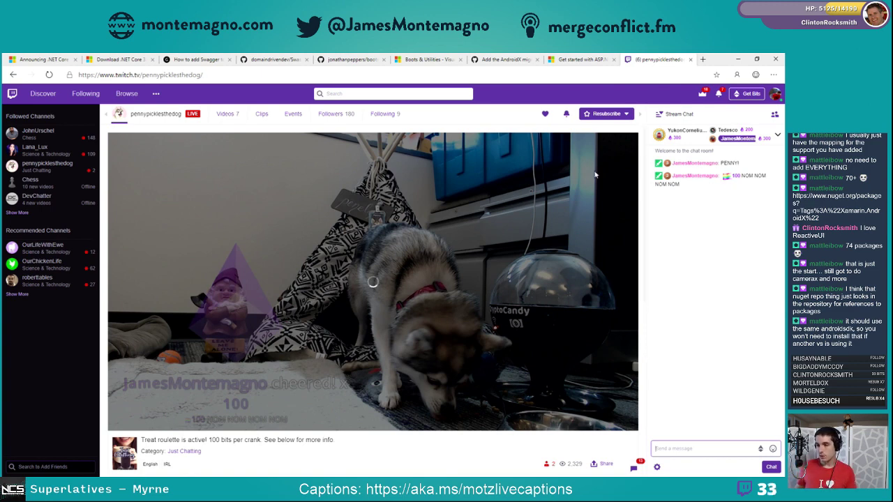
Reload the pennypicklesthedog channel page and check the video stream
mouse_move(353, 298)
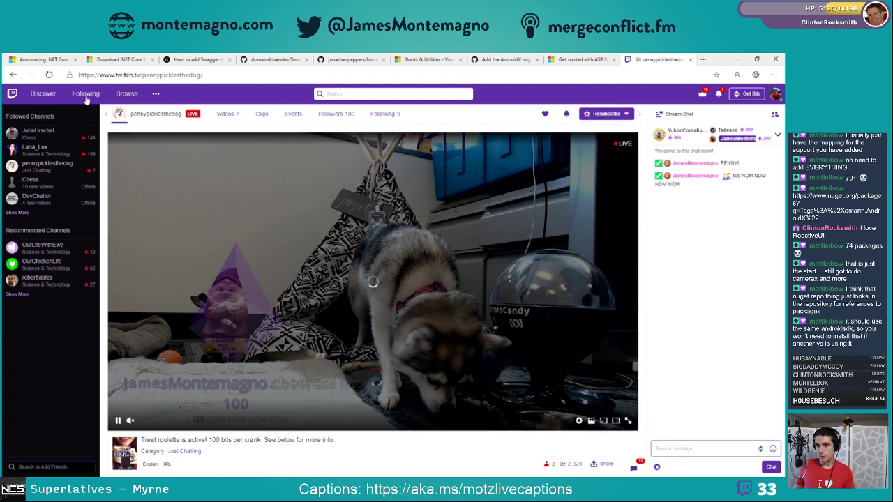
click(48, 74)
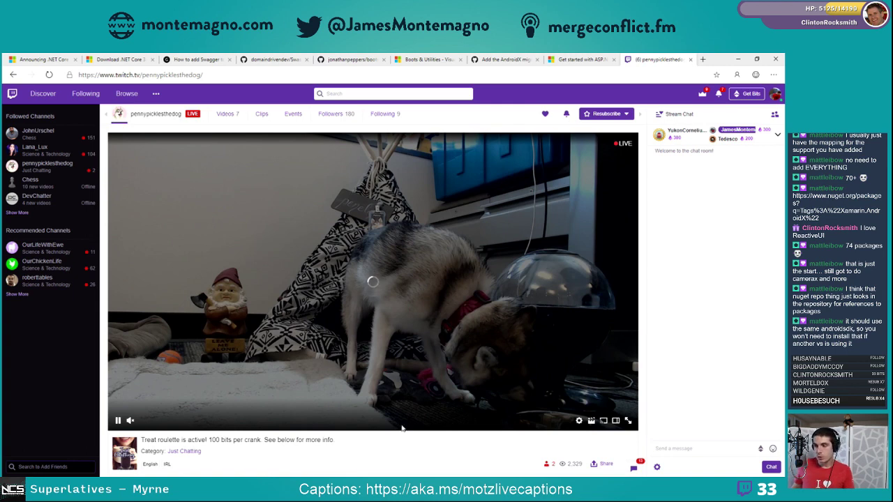
scroll(477, 449, down, 1)
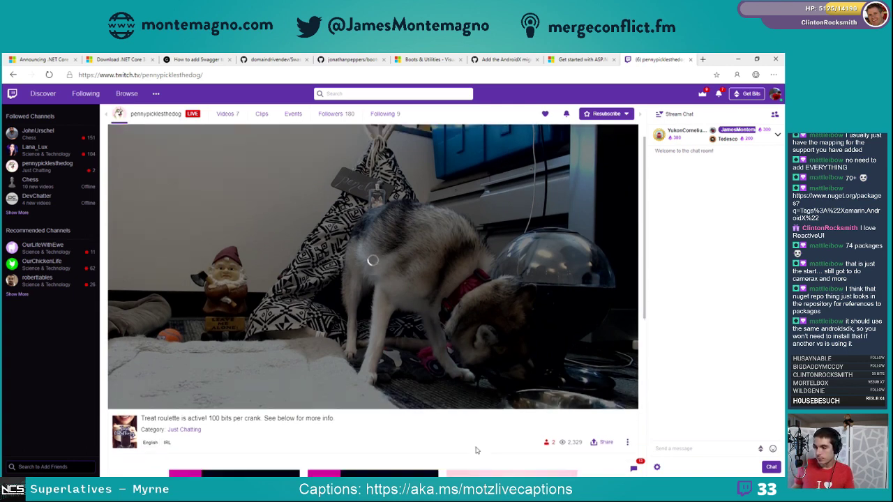
scroll(477, 450, up, 1)
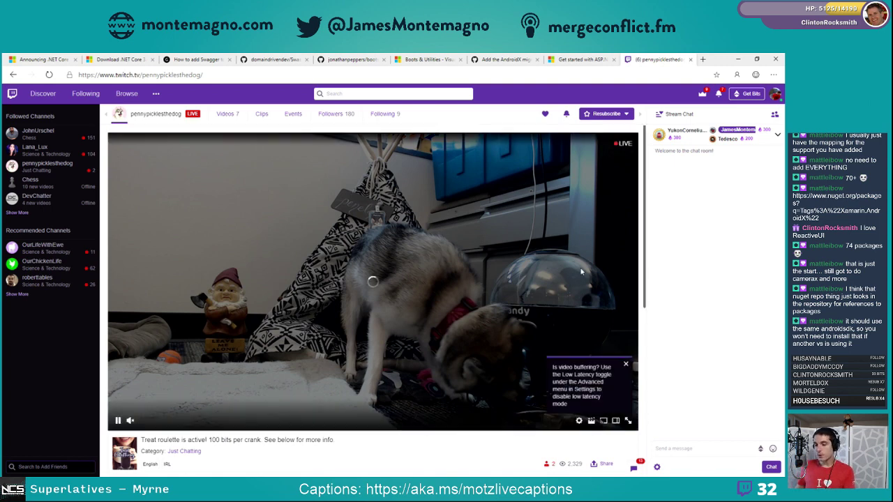
Switch to the Visual Studio Installer to check the Preview installation, move its window aside, and return to the Twitch stream
click(256, 472)
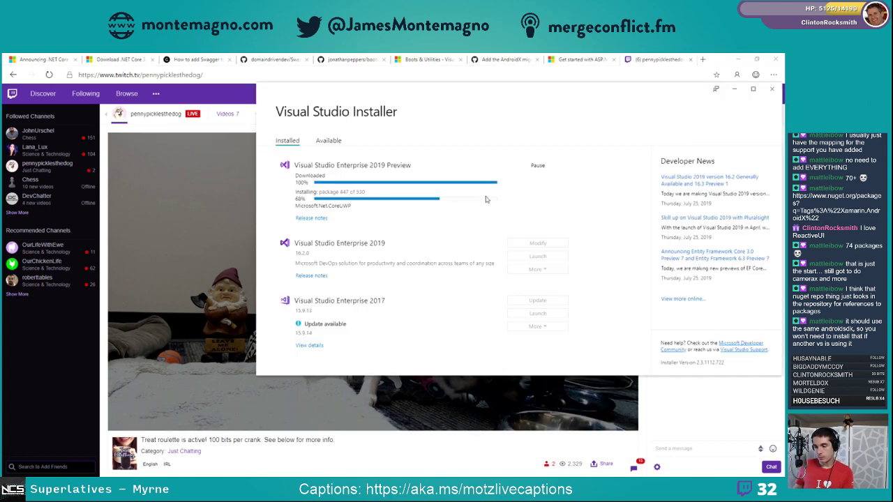
drag(433, 93, 236, 103)
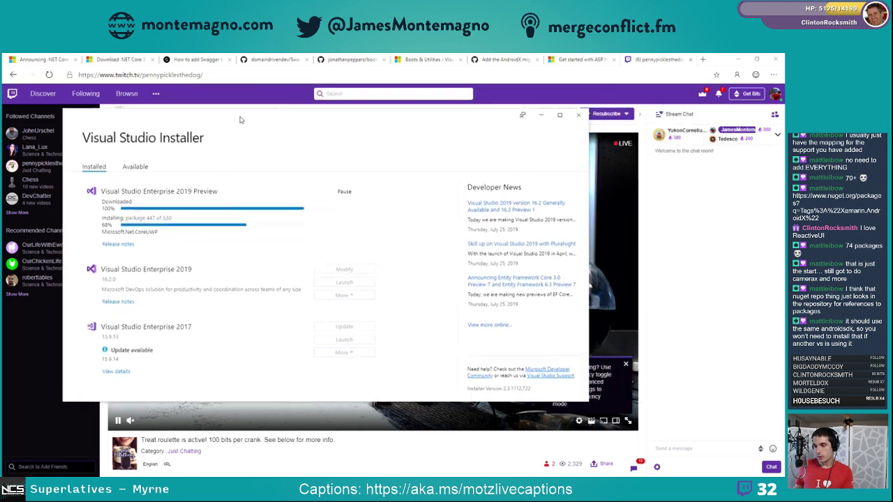
click(536, 407)
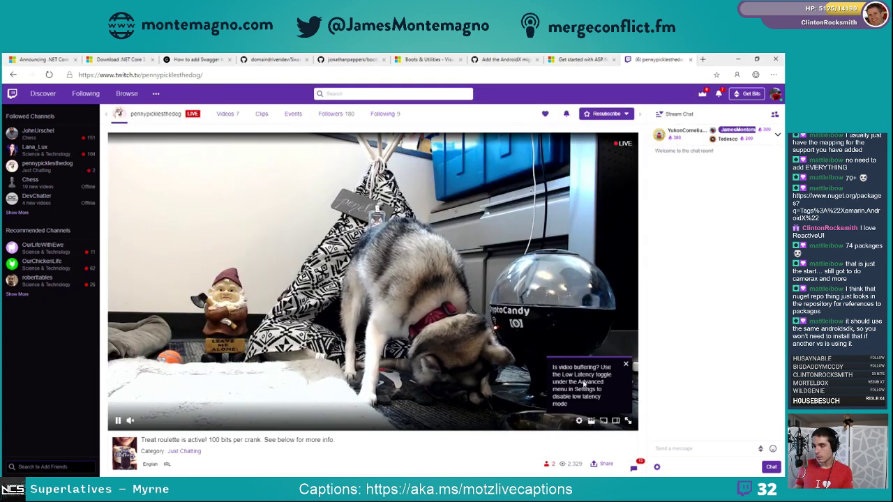
click(578, 420)
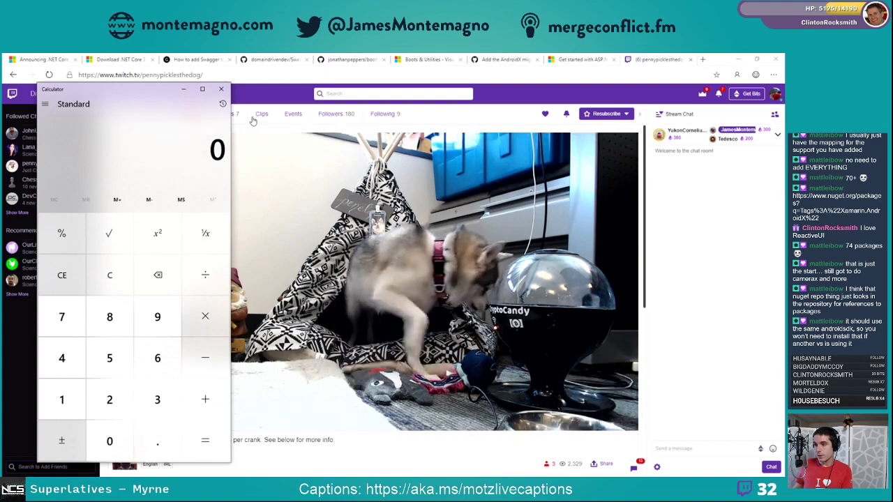
click(221, 89)
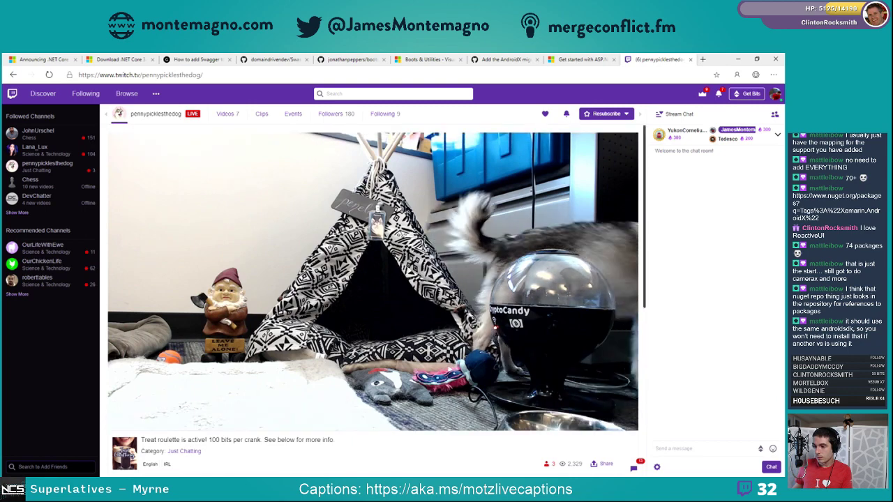
mouse_move(205, 491)
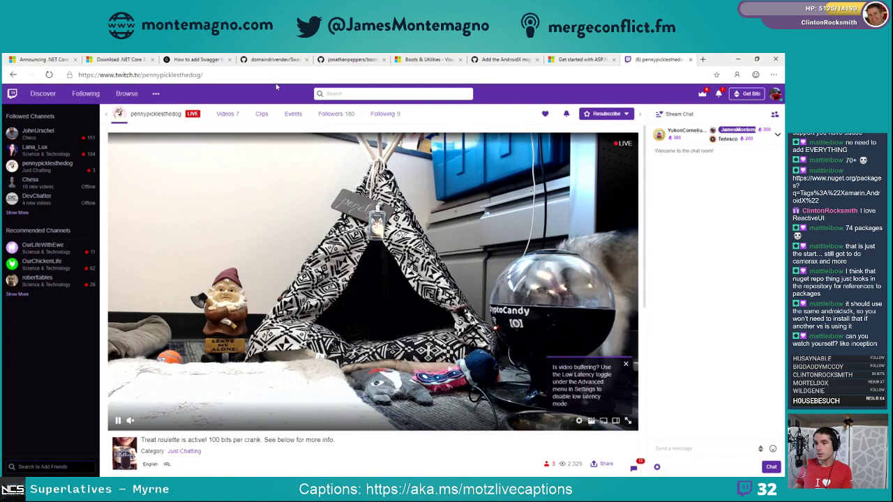
Open the twitch.tv/jamesmontemagno channel in a new browser tab, view the live stream, and close the tab
double_click(183, 74)
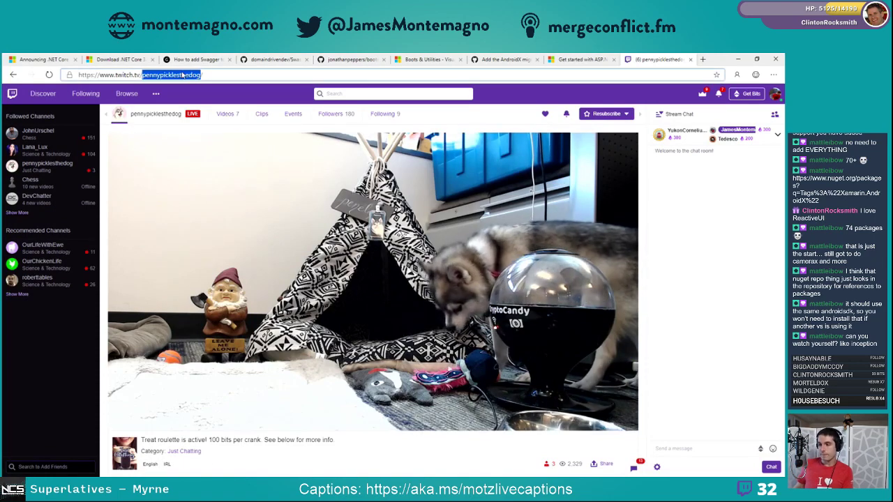
key(ctrl+t)
text(twitch.tv/jamesmontemagno)
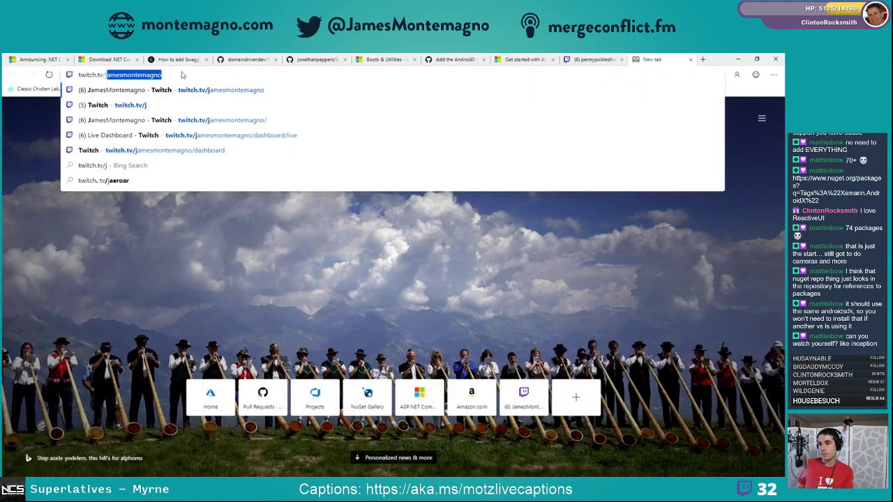
key(Return)
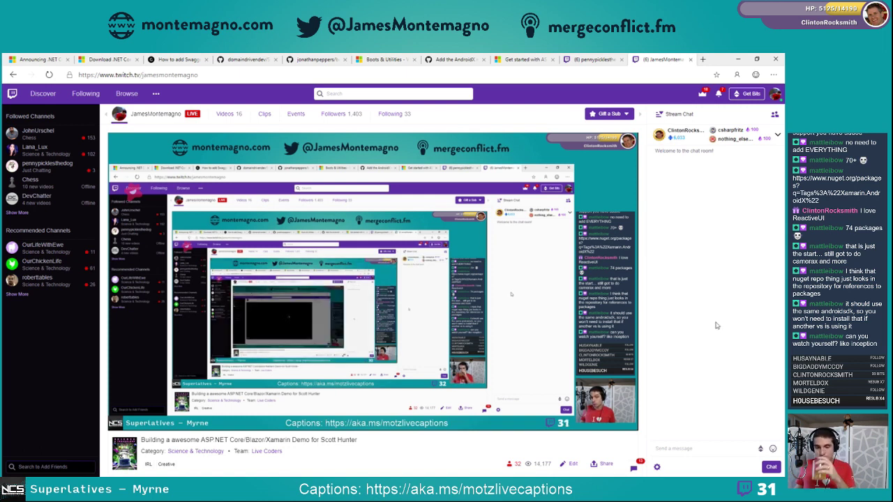
click(691, 59)
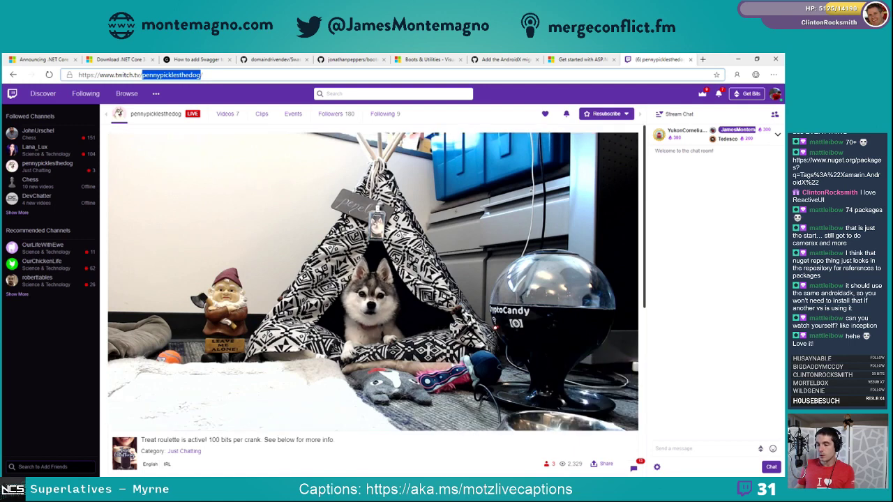
Check the Preview install progress, and highlight the added AndroidX package references in the "Add the AndroidX migration" pull request
key(alt+Tab)
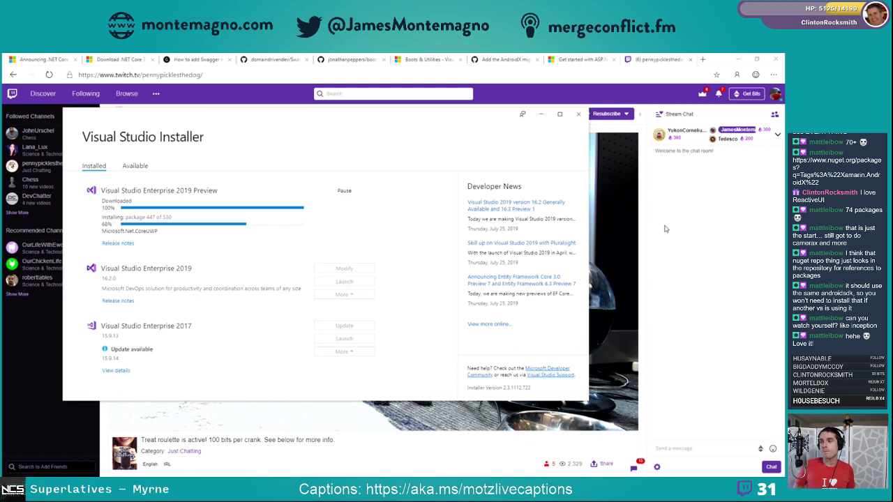
click(530, 56)
click(530, 56)
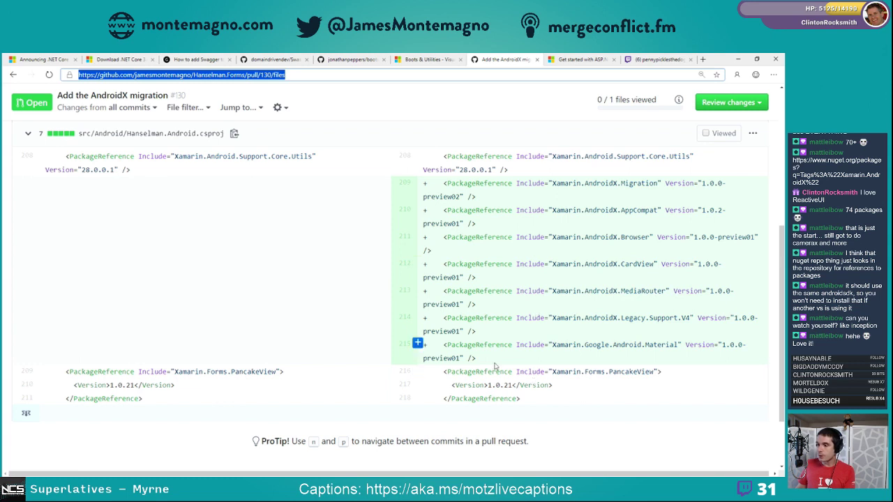
drag(494, 365, 436, 184)
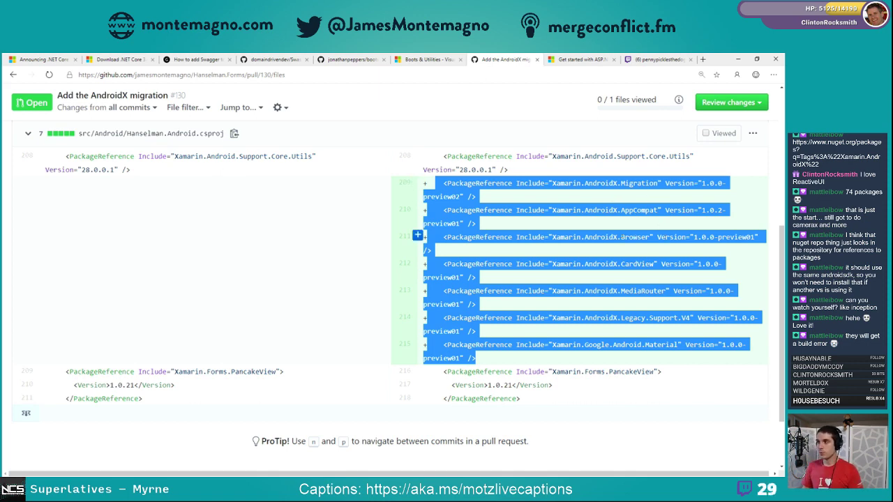
Close the pennypicklesthedog Twitch tab, and inspect the Preview progress in the Visual Studio Installer under magnification
click(652, 60)
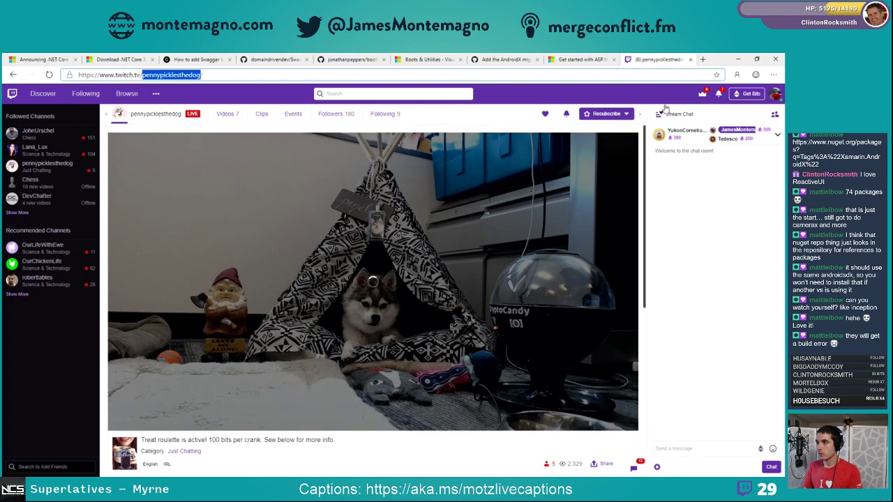
click(690, 59)
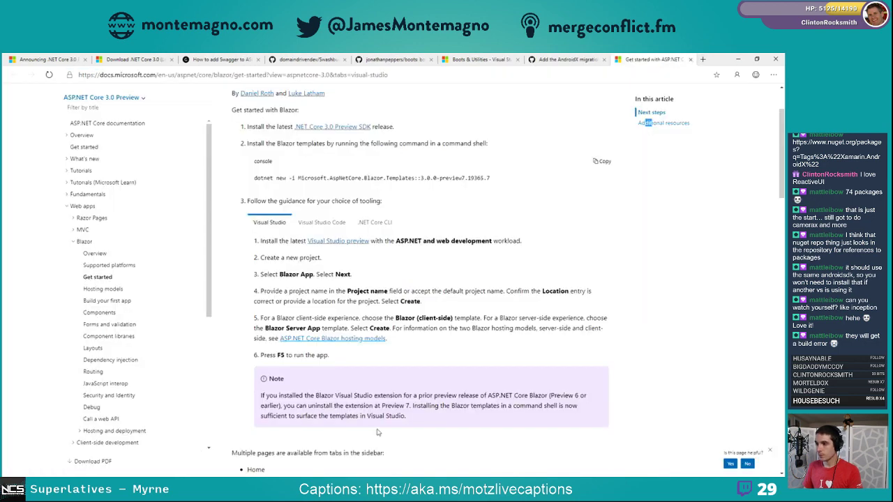
key(alt+Tab)
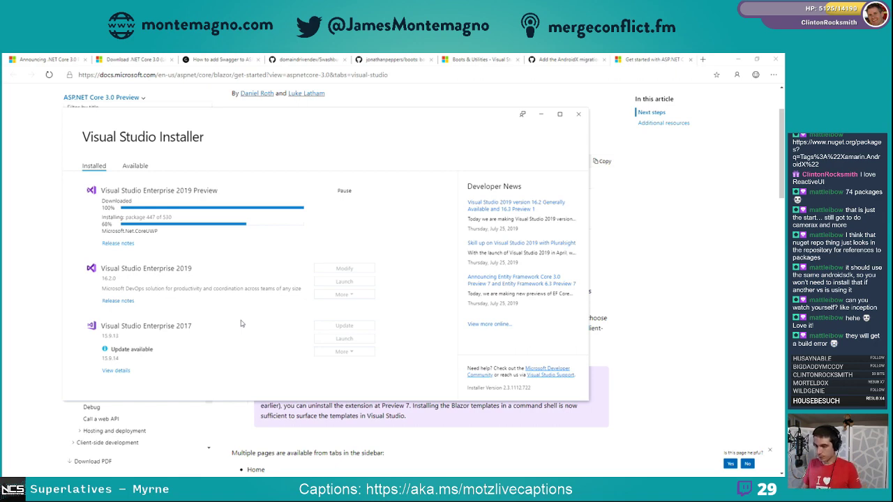
key(super+plus)
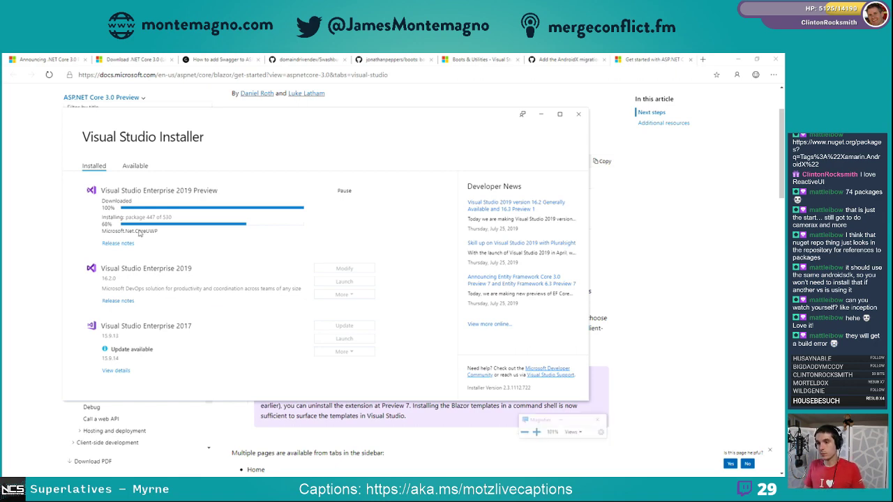
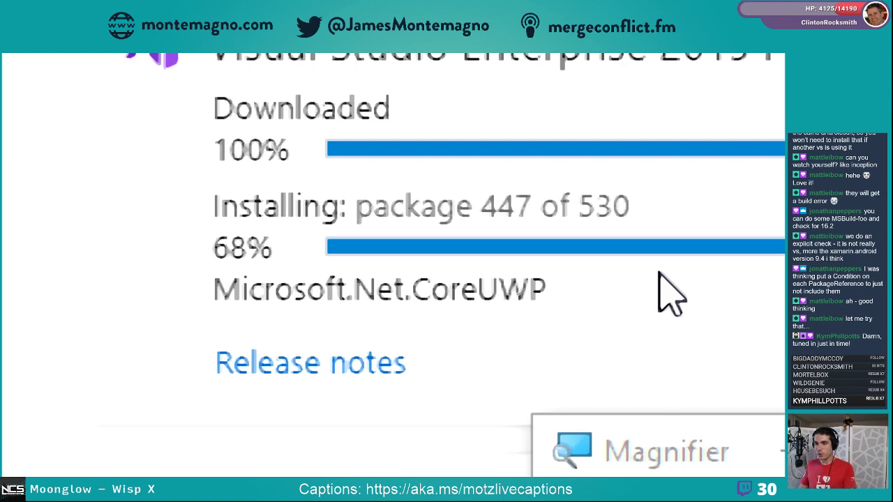
key(super+Escape)
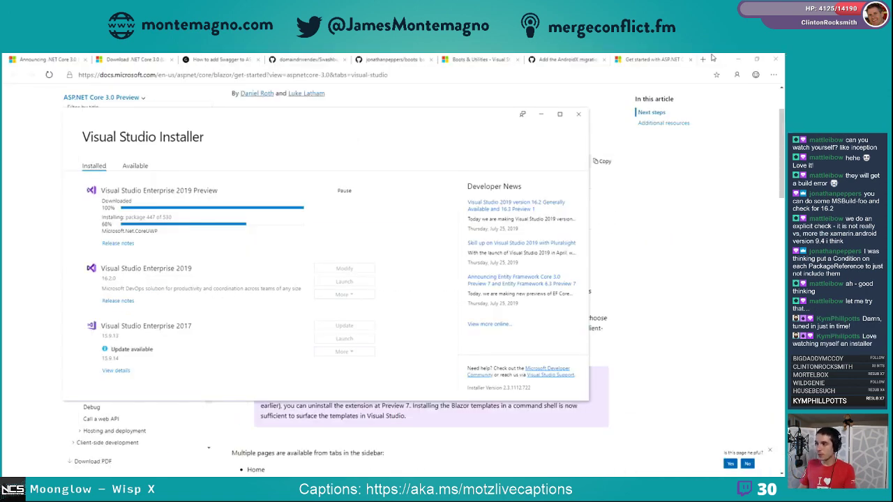
Open aka.ms/motzlivecaptions in a new tab, join the captioning session to view the live captions, and close the tab
click(702, 60)
text(aka.ms)
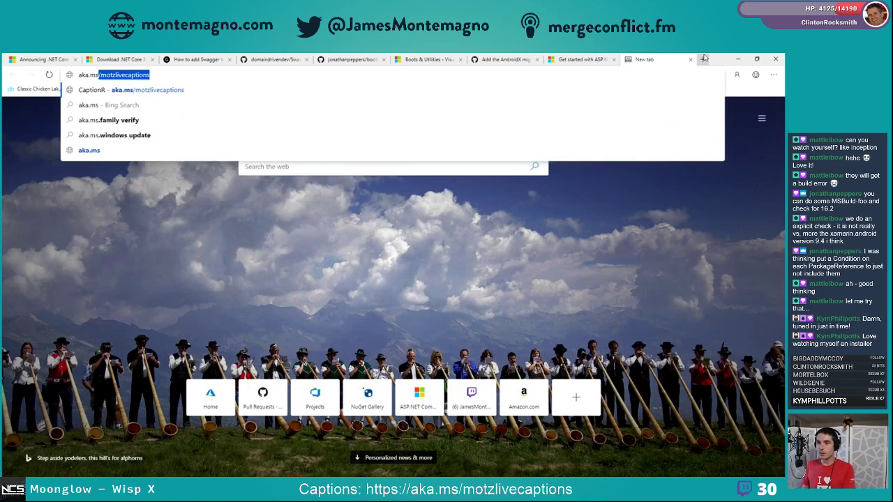
key(Return)
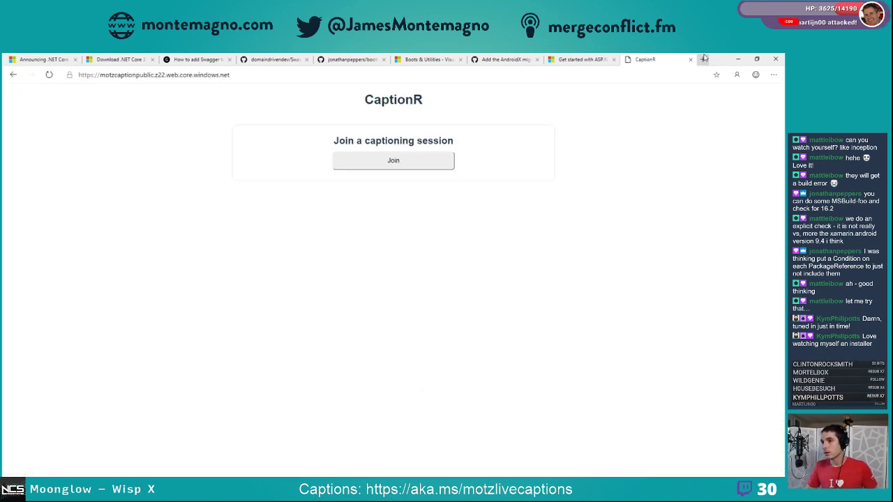
click(418, 154)
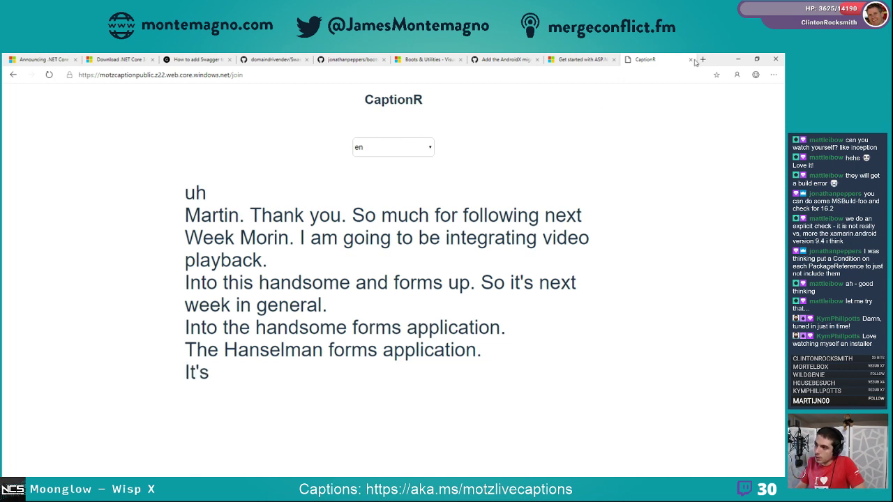
click(690, 60)
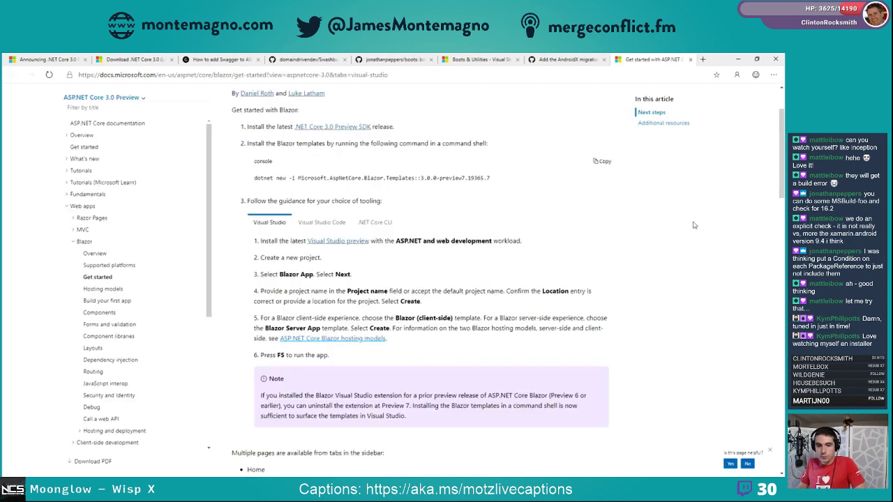
Switch to the Visual Studio Installer, read the Preview install progress with the Magnifier, and move the installer window aside
click(201, 491)
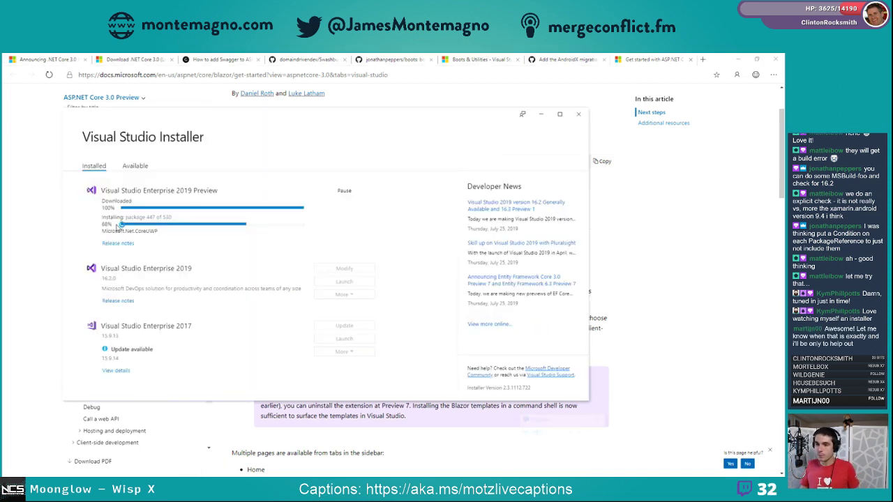
key(super+plus)
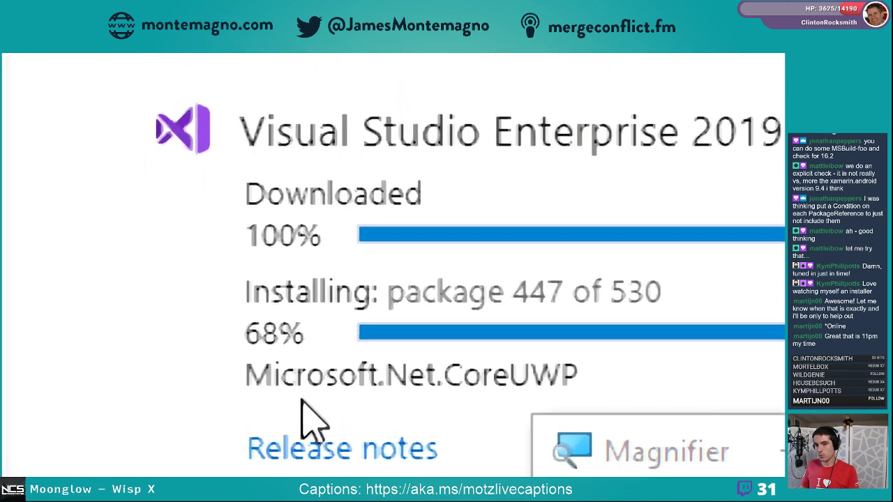
key(super+Escape)
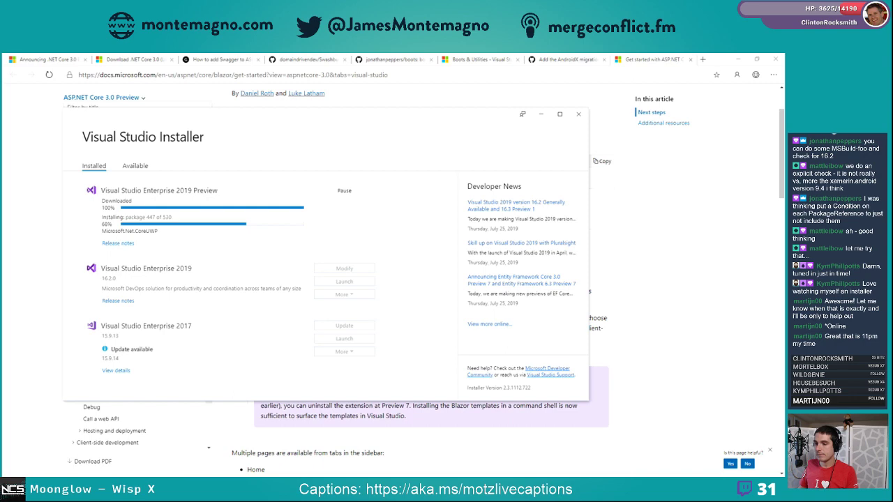
key(alt+Tab)
key(alt+Tab)
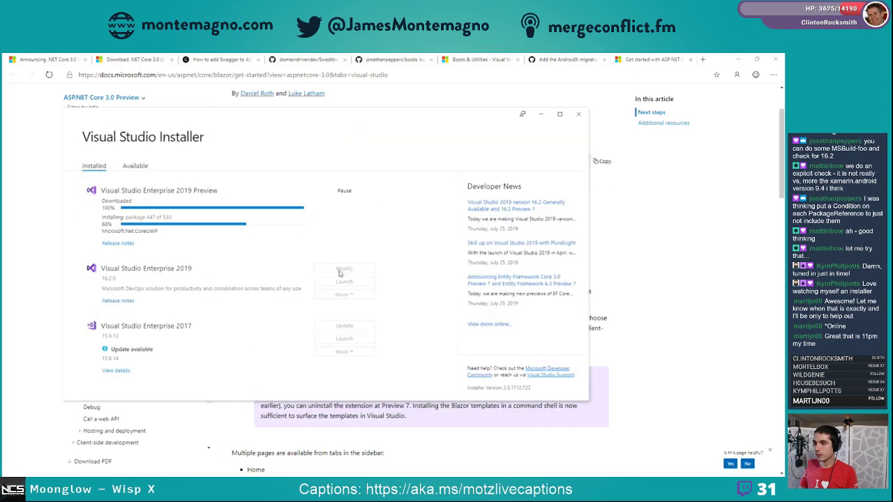
drag(261, 129, 368, 151)
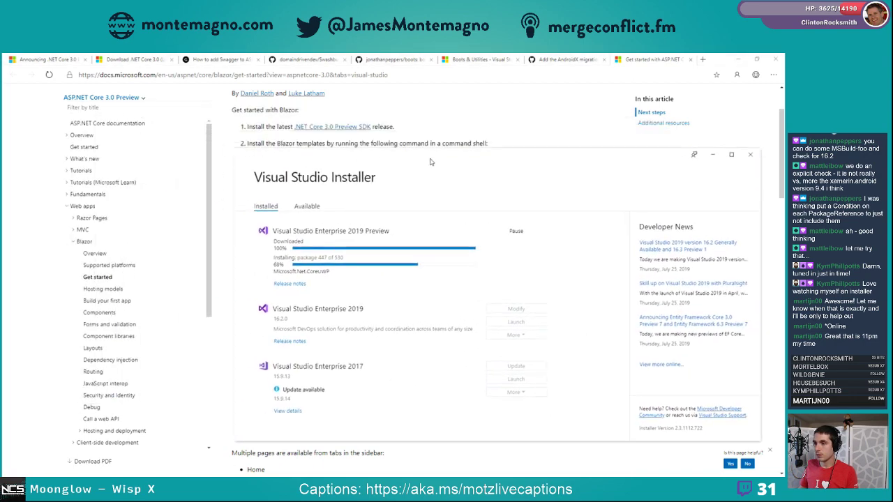
Skim the "Get started with ASP.NET Core Blazor" page, and put away the browser and the Twitch chat popup windows
click(411, 101)
scroll(411, 101, up, 1)
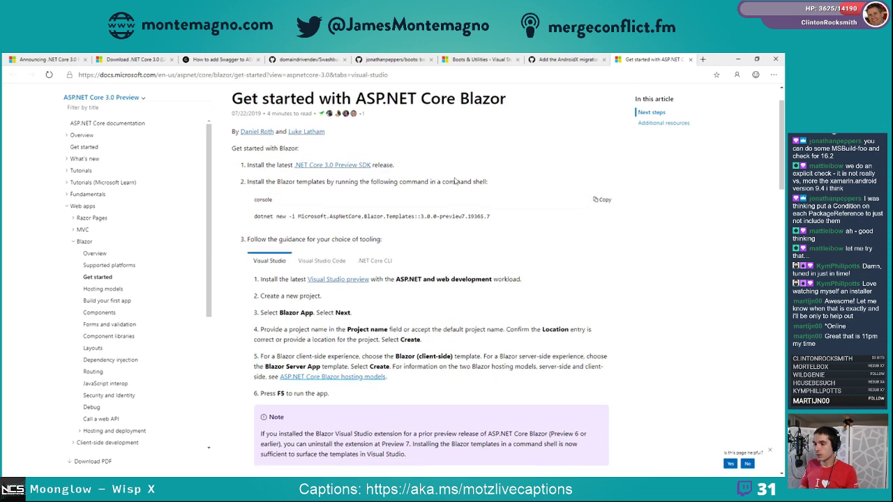
scroll(454, 181, down, 3)
scroll(454, 181, down, 3)
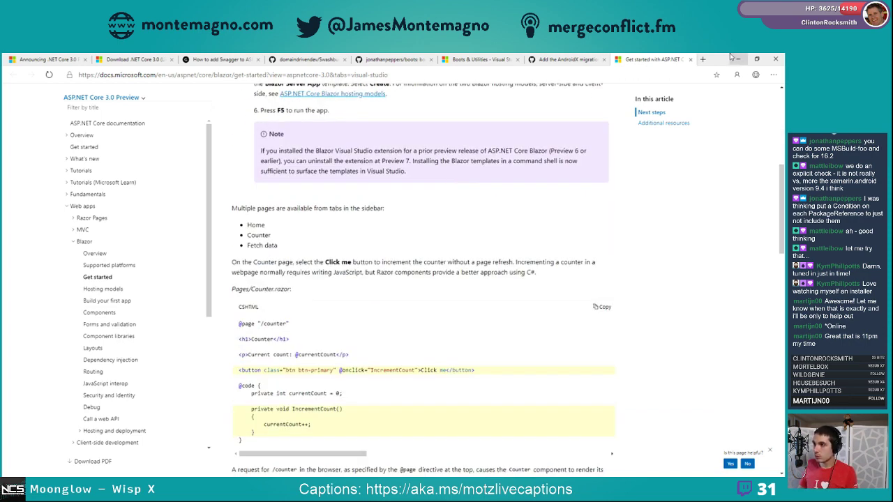
click(736, 60)
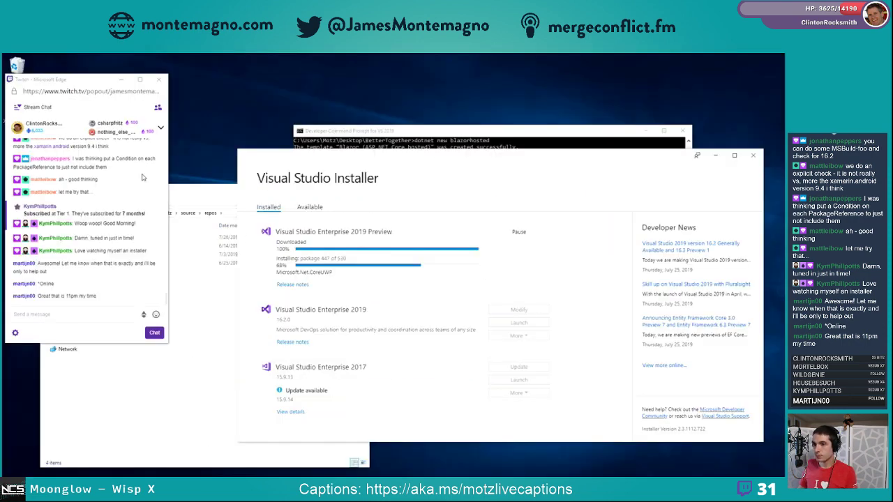
click(134, 83)
Look inside the BetterTogether folder in repos, and close the File Explorer window
click(160, 192)
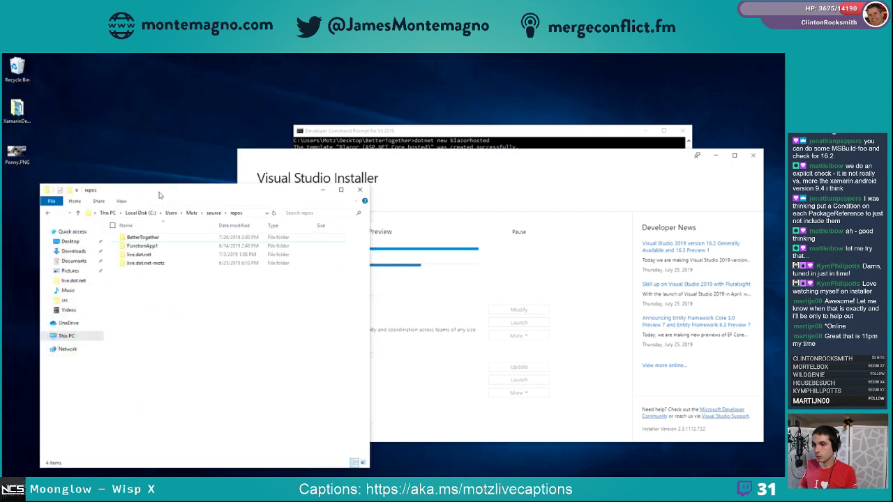
double_click(168, 237)
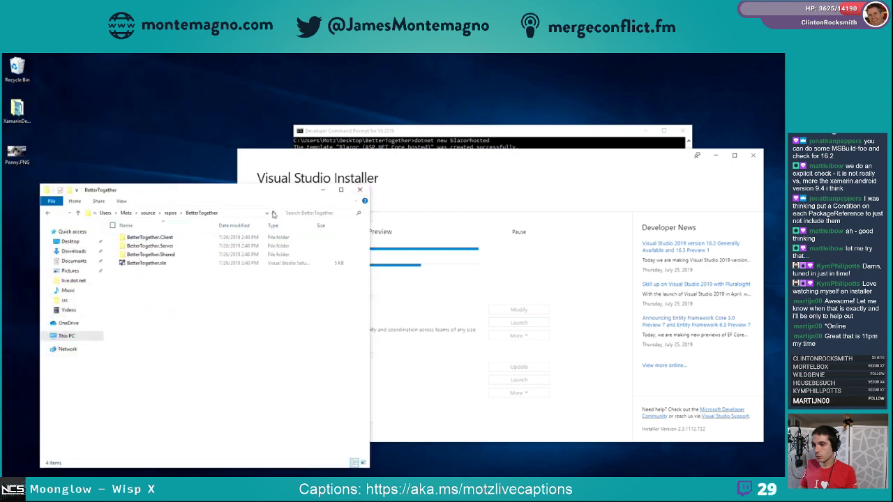
click(357, 189)
Close the Developer Command Prompt for VS 2019, and move the Visual Studio Installer window to the middle of the desktop
click(455, 131)
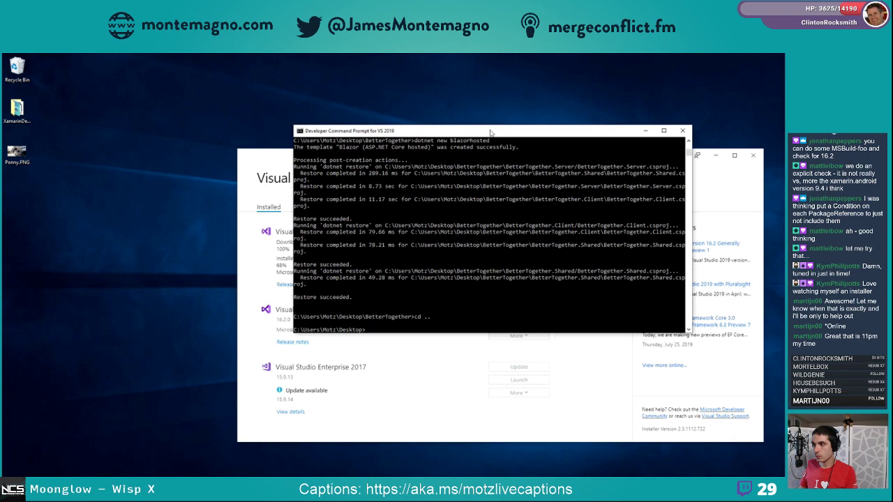
click(687, 131)
drag(634, 160, 559, 122)
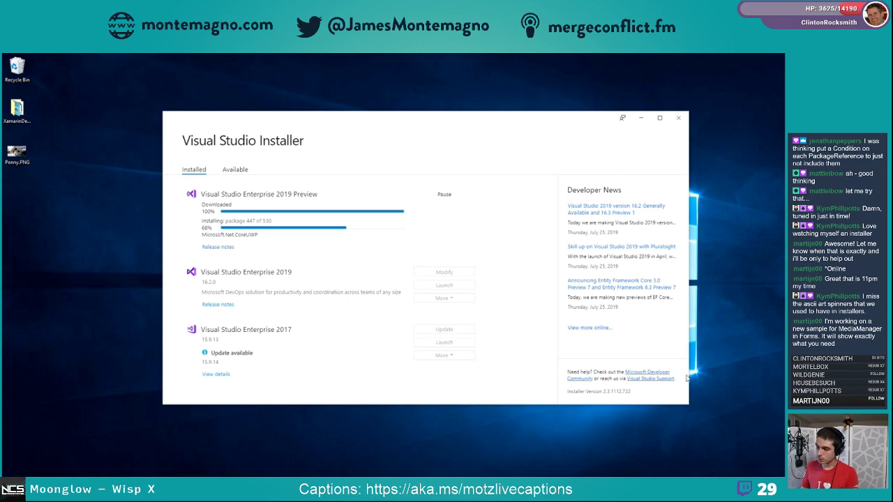
Quit a background app from the hidden system tray icons
click(676, 476)
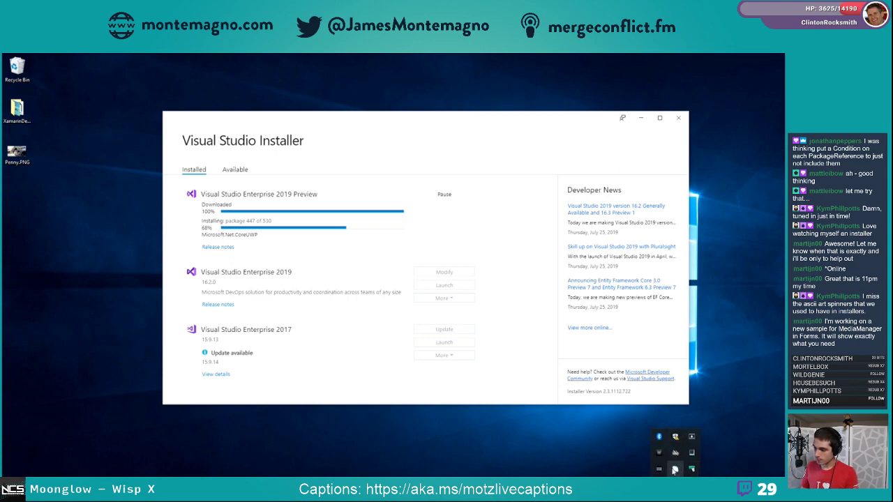
right_click(675, 470)
click(689, 462)
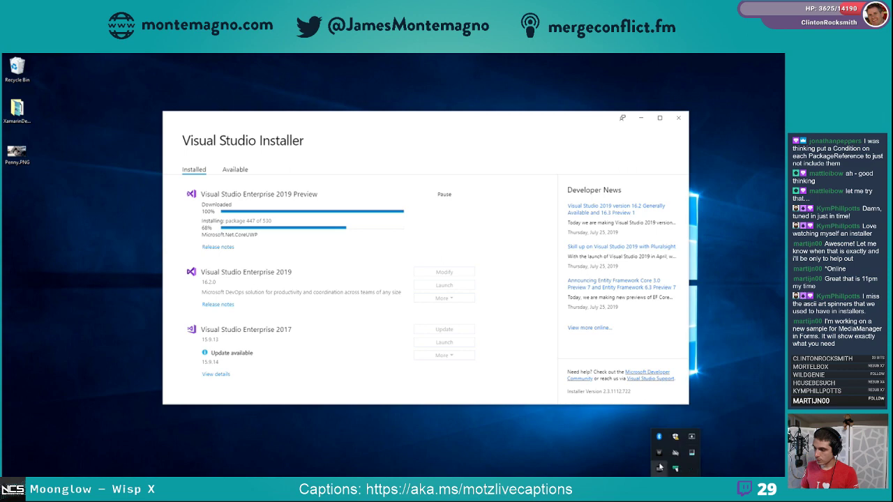
Bring up Task Manager beside the installer's progress bars, and examine the performance graphs for Disk 0 (C:)
click(691, 452)
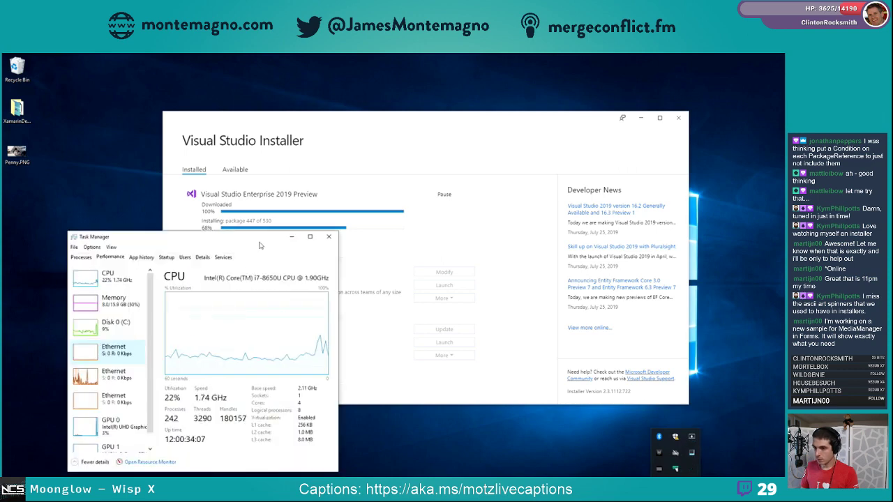
drag(259, 242, 514, 192)
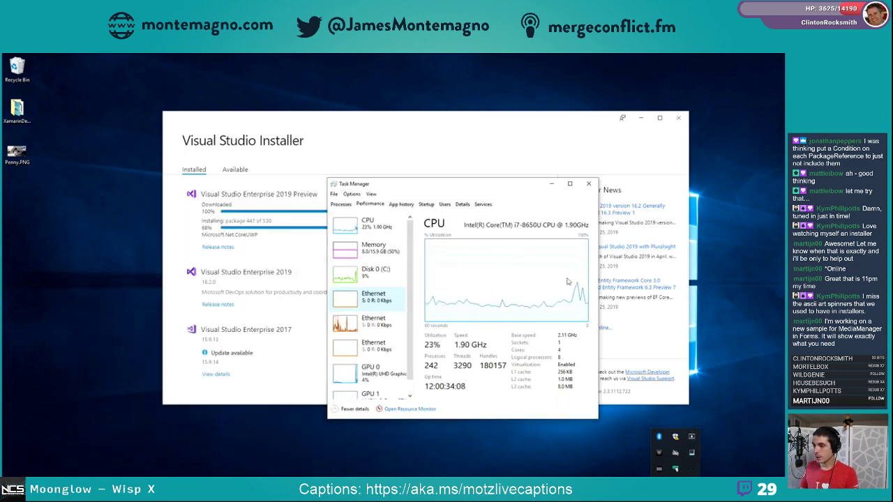
click(373, 274)
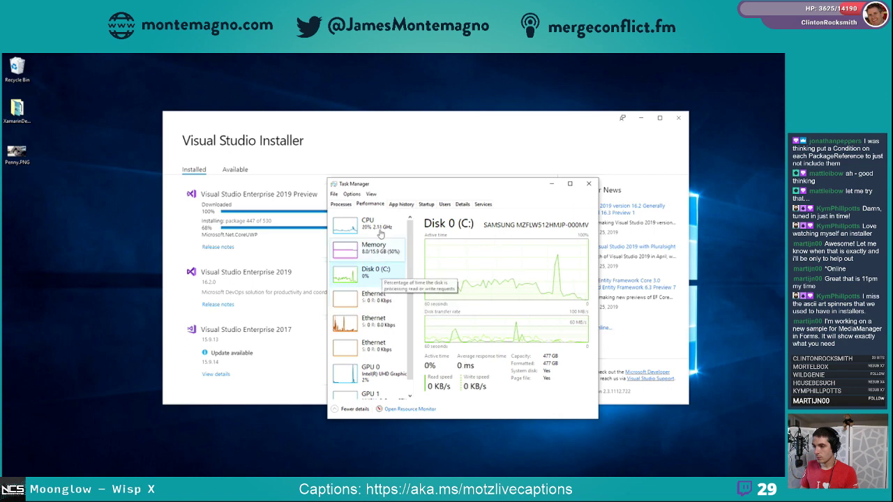
drag(381, 180, 460, 178)
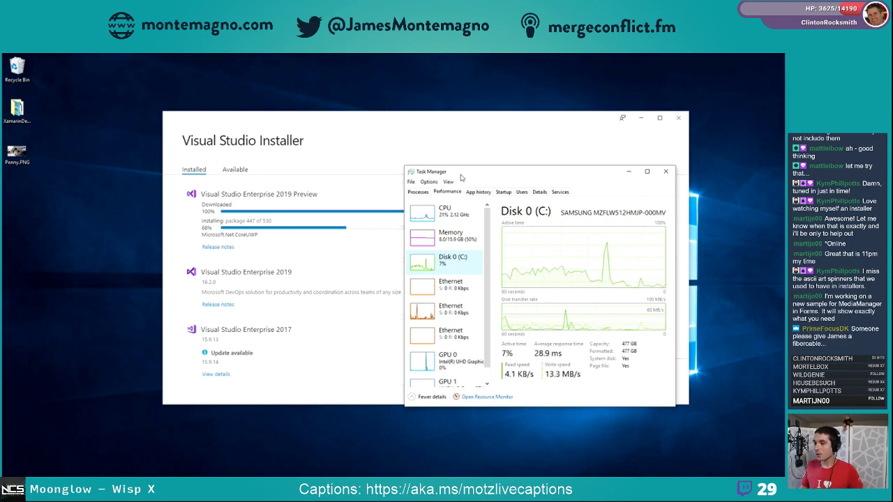
Move the Task Manager window clear of the installer's progress bars, and examine the Ethernet, Disk 0 (C:), CPU and Memory performance graphs
drag(460, 178, 489, 234)
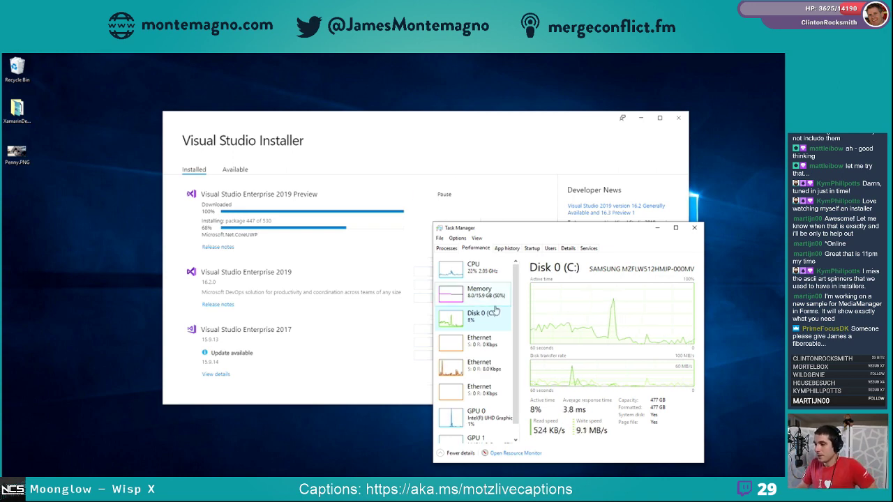
click(494, 372)
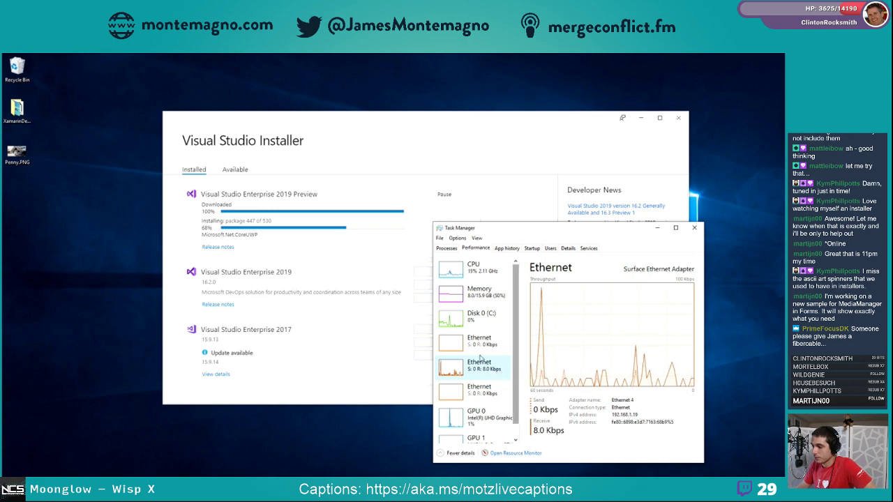
click(480, 341)
click(487, 315)
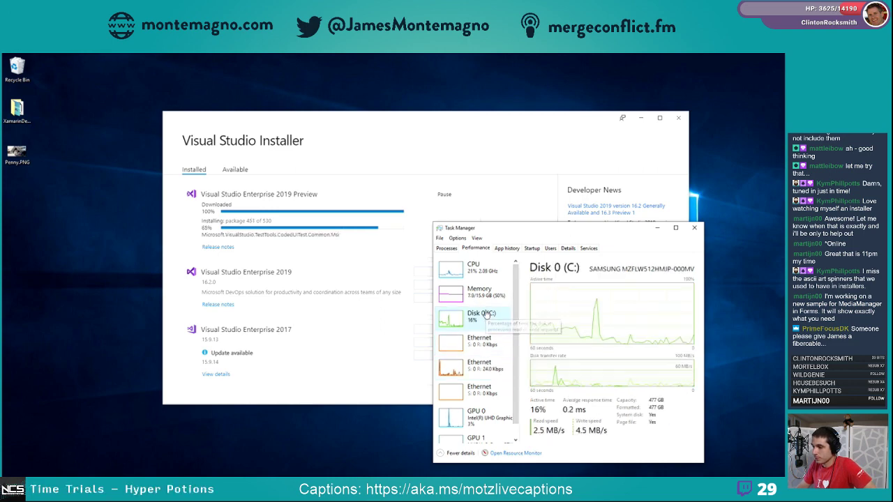
click(488, 269)
click(491, 288)
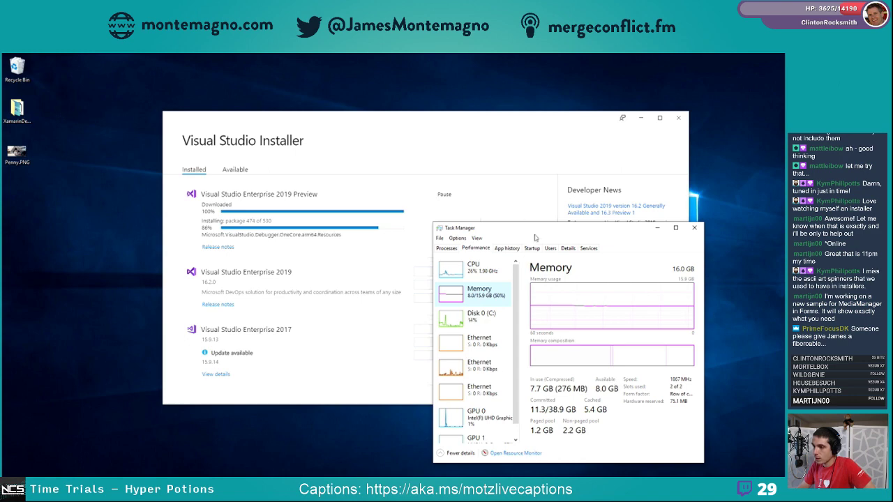
Look at Task Manager's app history and running processes, selecting the vs_installershell process
click(507, 248)
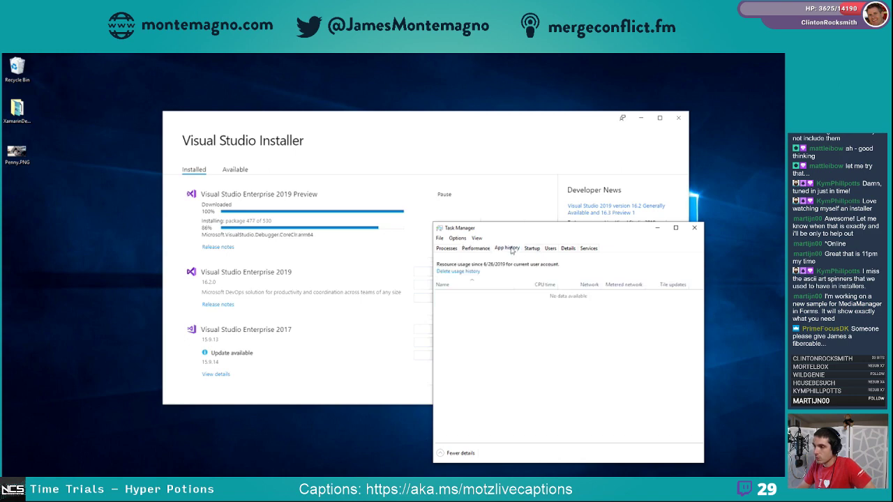
click(447, 248)
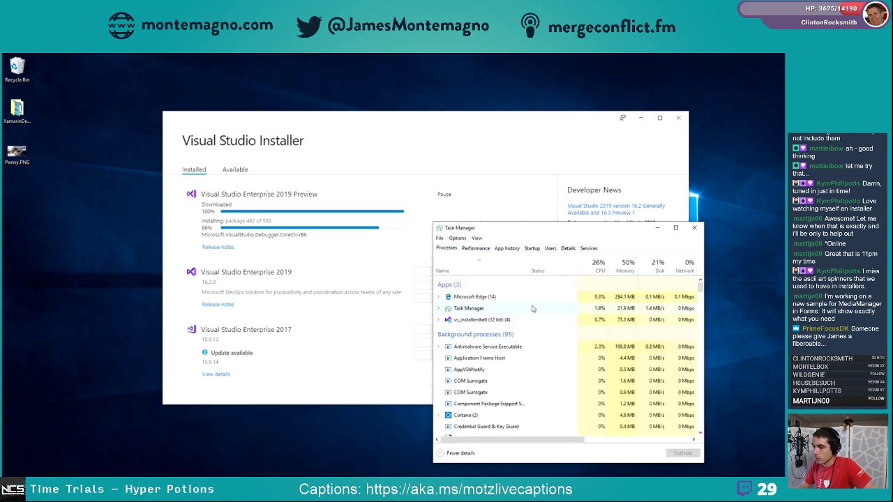
click(450, 320)
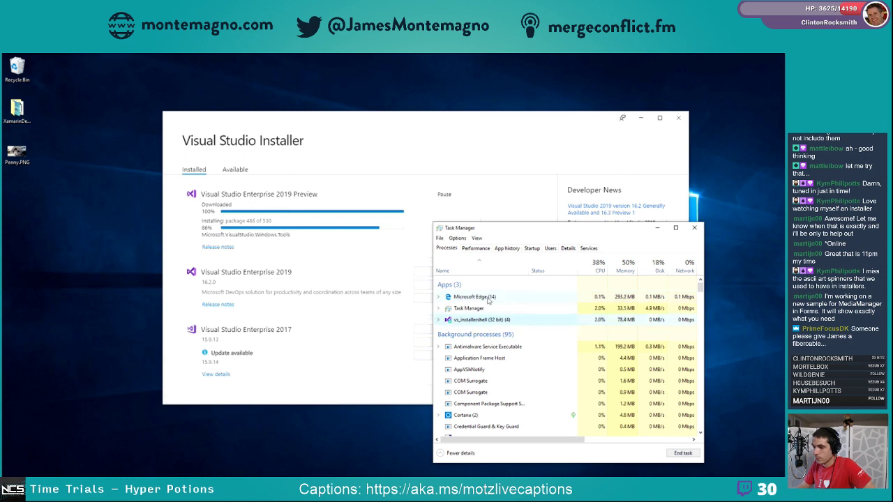
Examine the Disk 0 (C:) performance graphs again, and magnify the installer's package progress before turning the magnification off
click(480, 249)
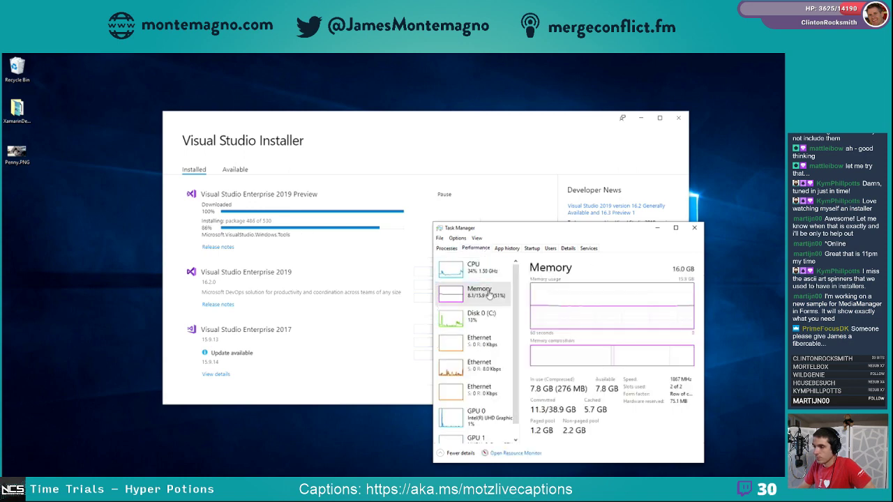
click(491, 313)
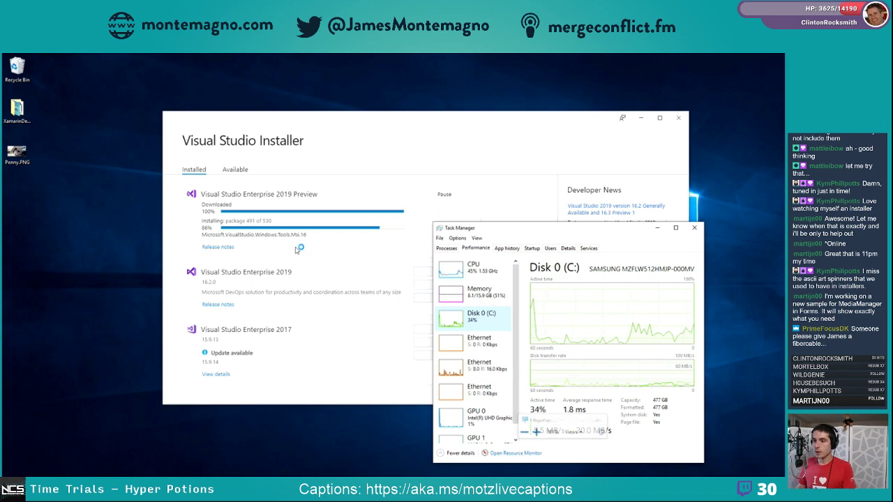
key(super+plus)
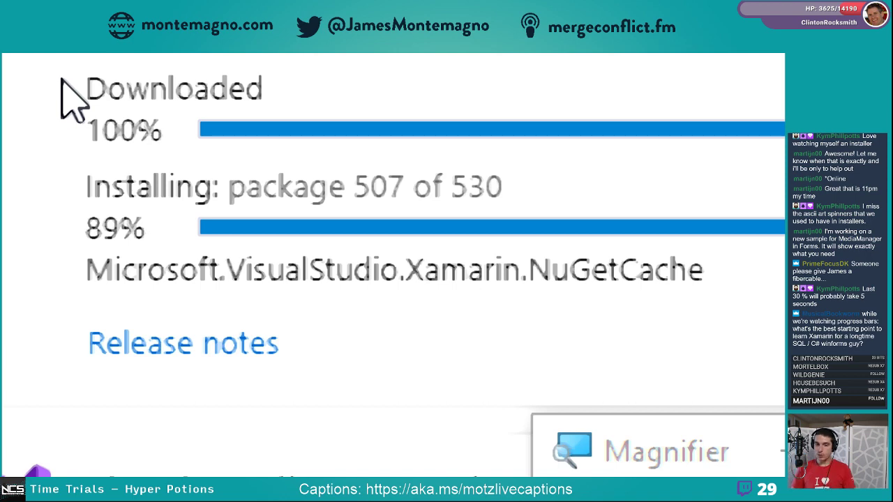
key(super+Escape)
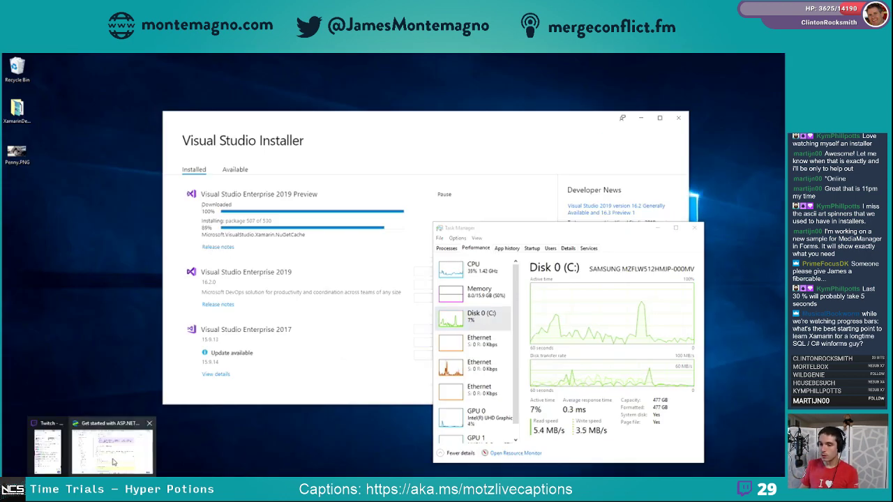
Switch to Microsoft Edge, load docs.microsoft.com in a new tab, and open the Xamarin documentation
click(163, 412)
key(ctrl+t)
text(docs)
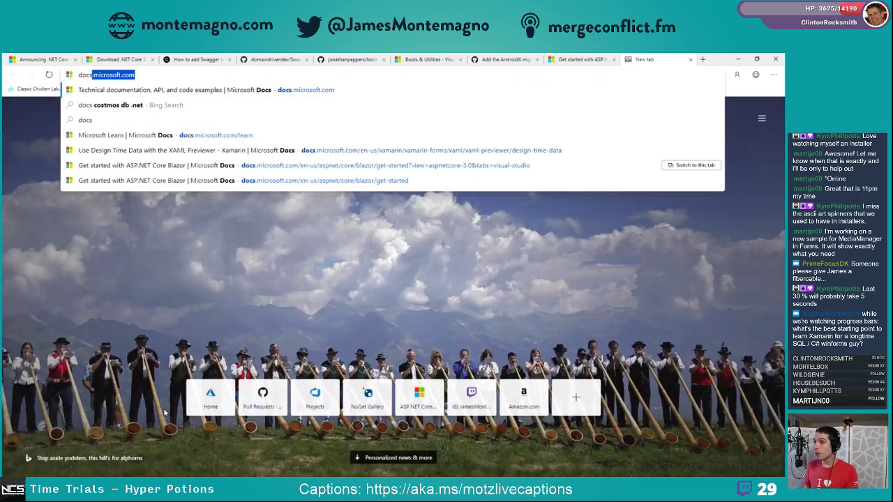
key(Return)
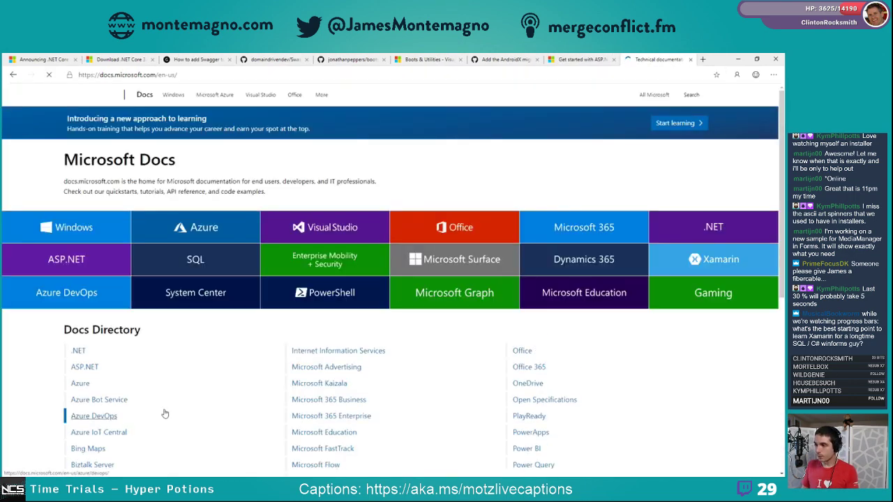
click(694, 265)
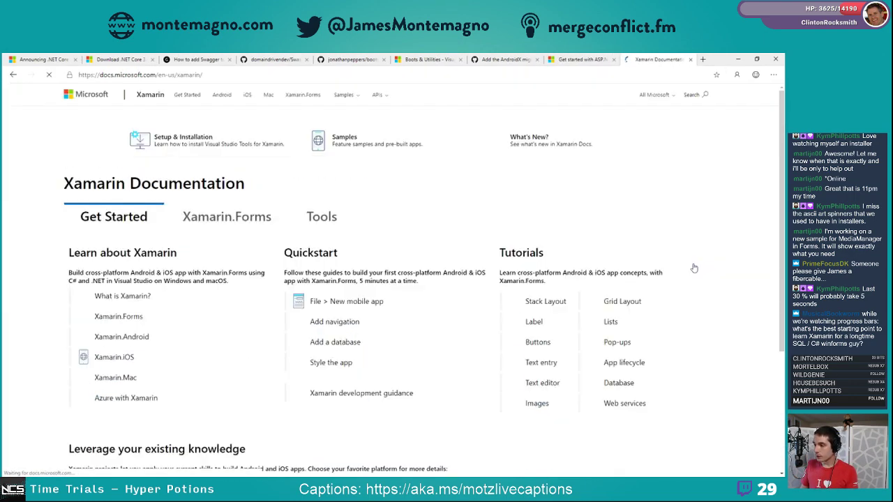
Copy the Xamarin documentation page's address and post it in the Twitch stream chat
click(464, 75)
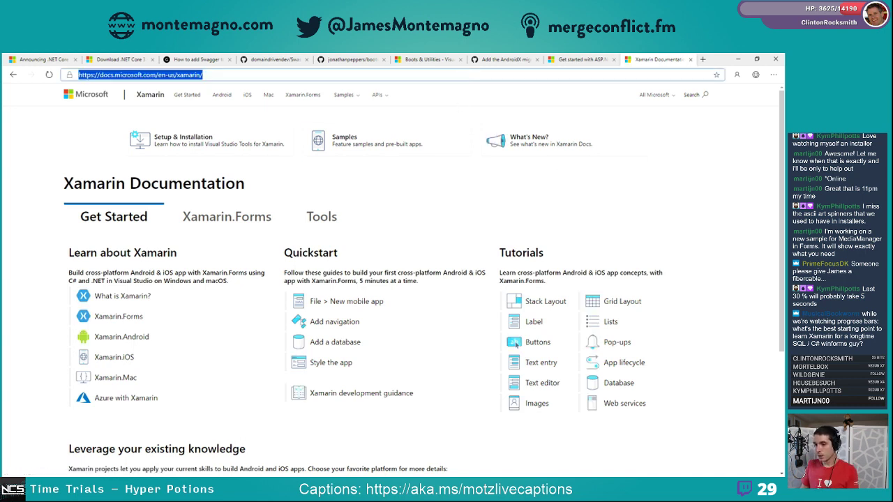
key(ctrl+c)
click(93, 446)
click(74, 314)
key(ctrl+v)
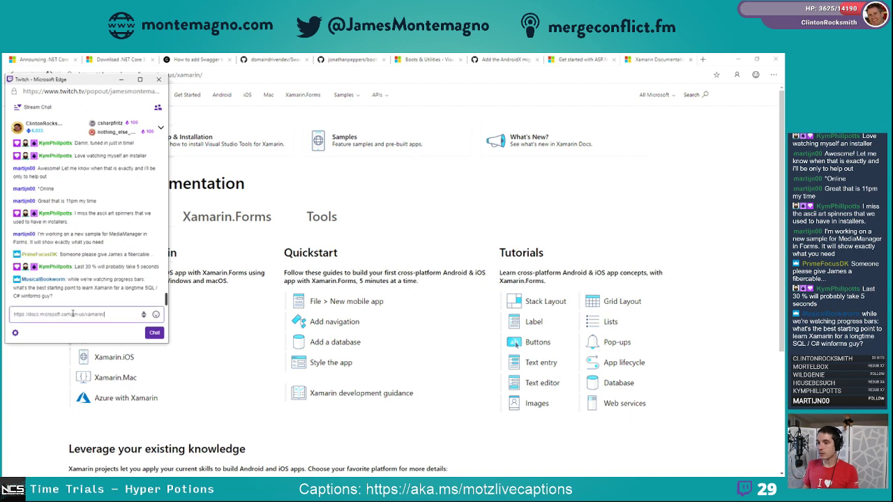
key(Return)
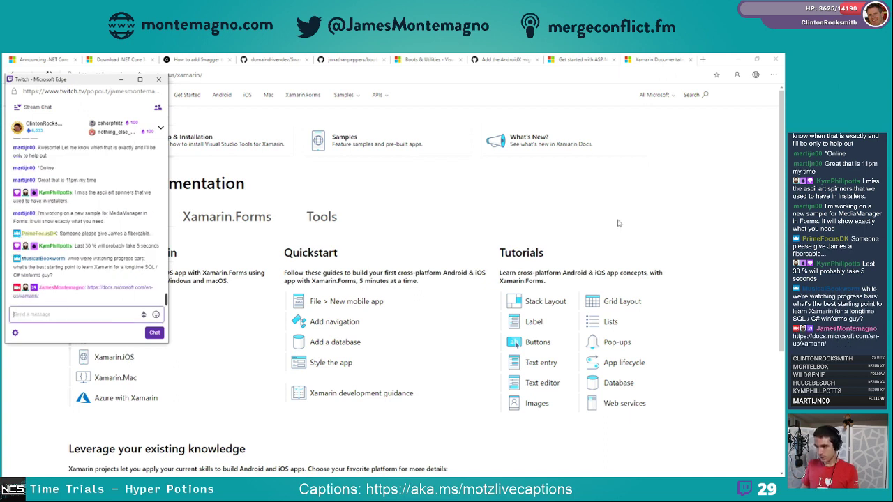
Load aka.ms/learn-xamarin in a new browser tab, and open the "Build mobile apps with Xamarin.Forms" learning path
click(653, 218)
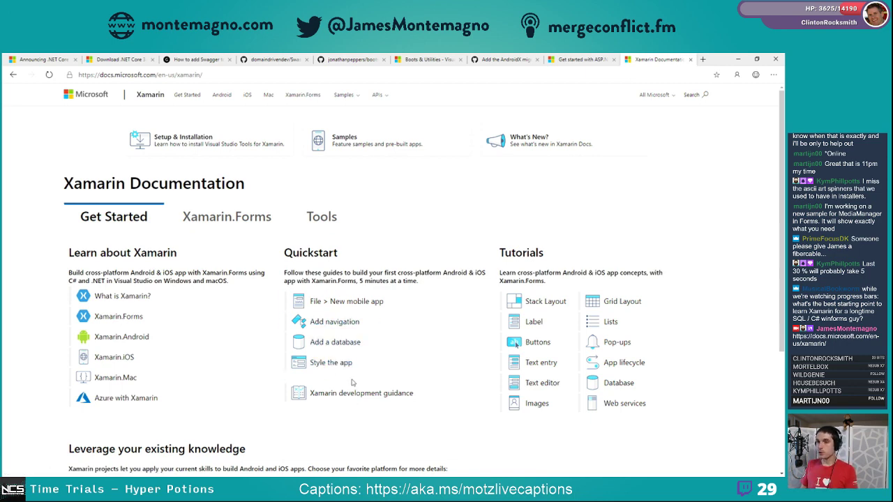
key(ctrl+t)
text(aka.ms)
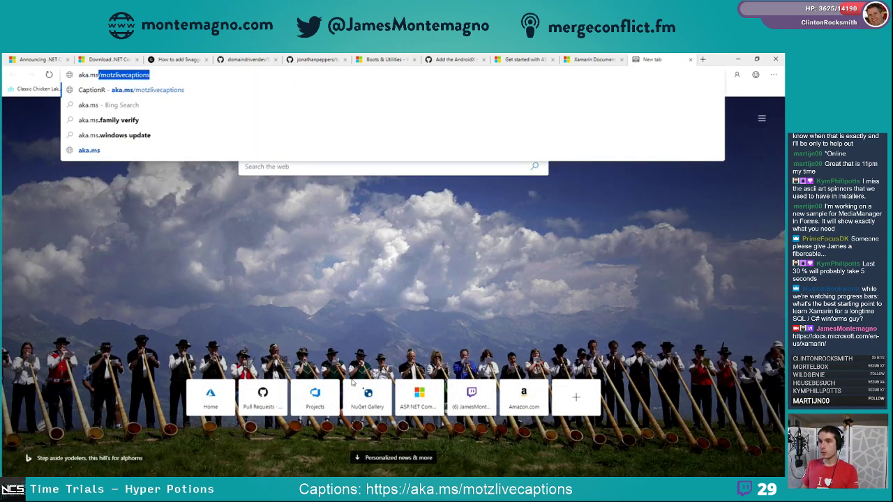
text(/learn-xamarin)
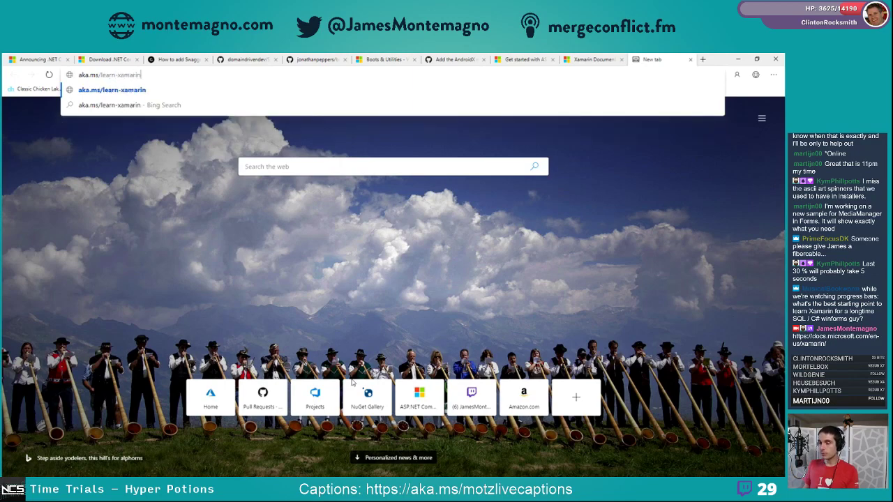
key(Return)
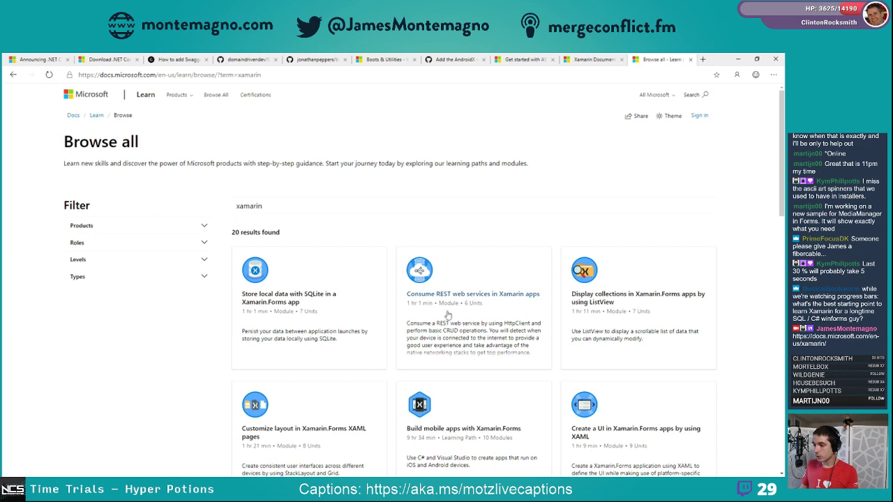
scroll(447, 315, down, 3)
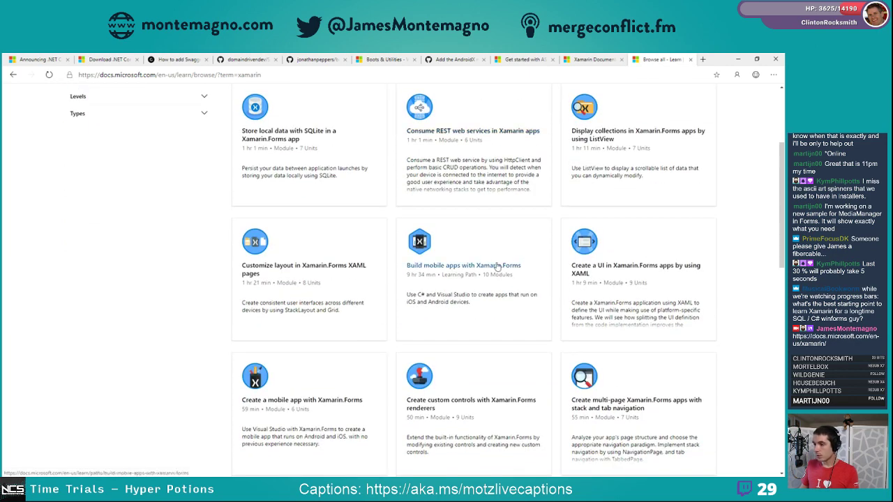
click(498, 267)
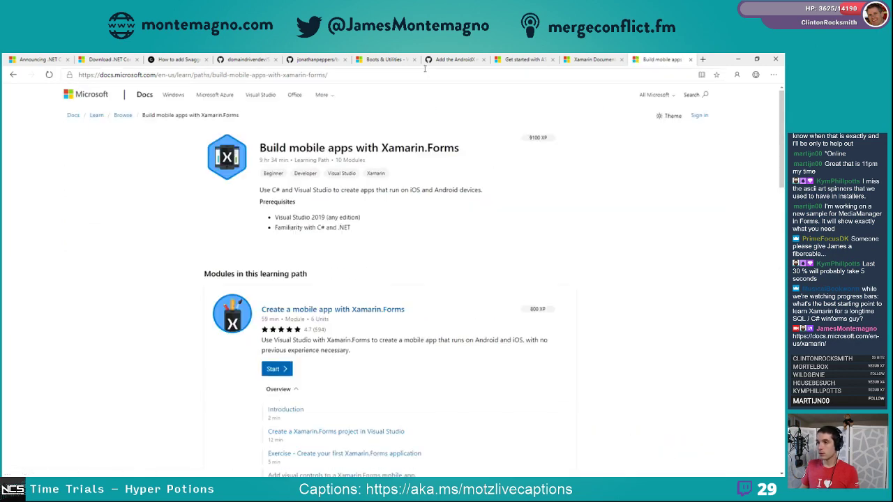
Copy the learning path's address and post it in the Twitch stream chat
click(422, 75)
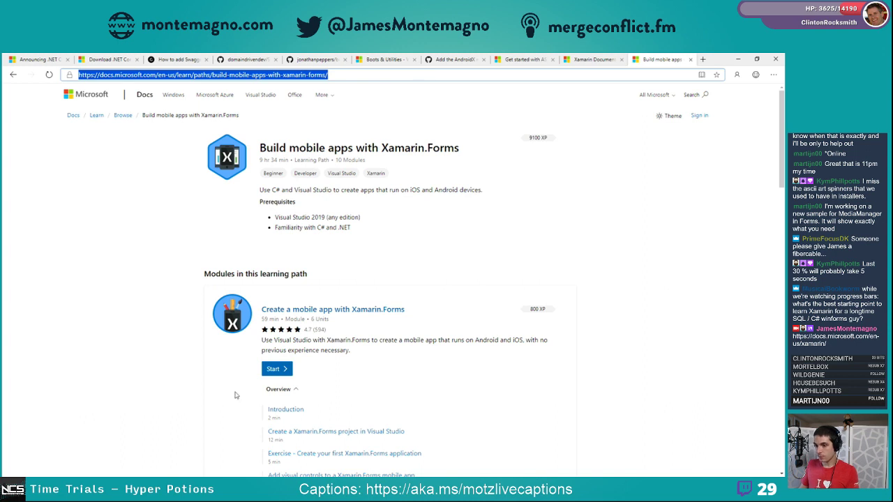
key(ctrl+c)
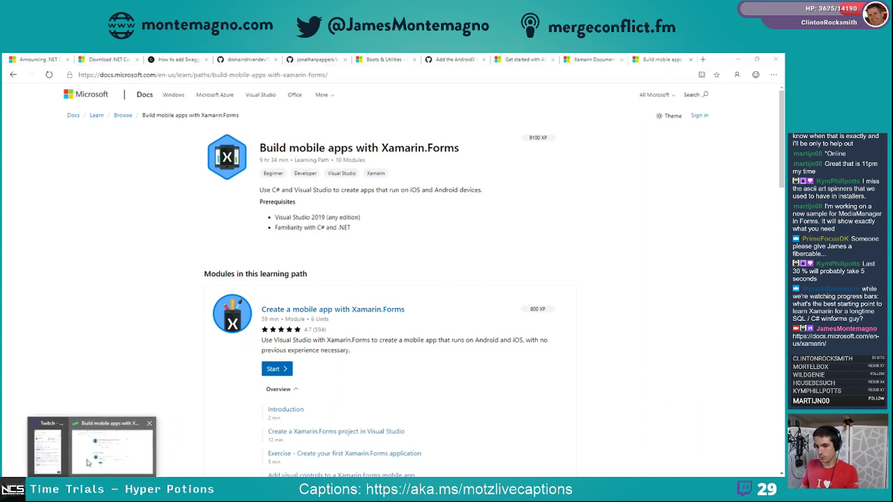
click(88, 456)
key(ctrl+v)
key(Return)
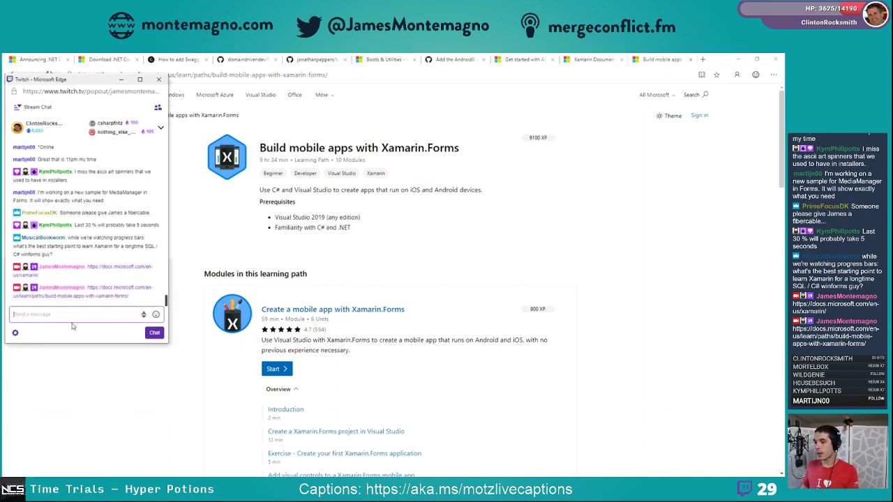
Look through the modules of the "Build mobile apps with Xamarin.Forms" learning path
click(578, 235)
scroll(333, 202, down, 5)
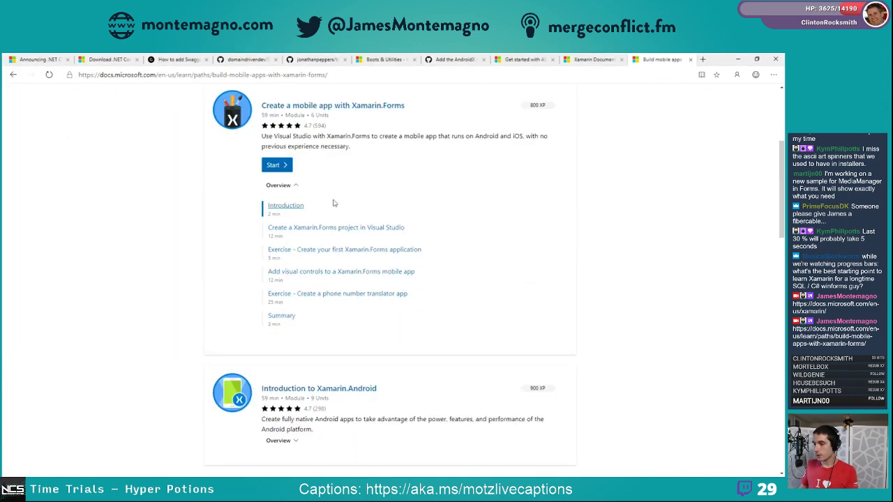
scroll(317, 308, down, 8)
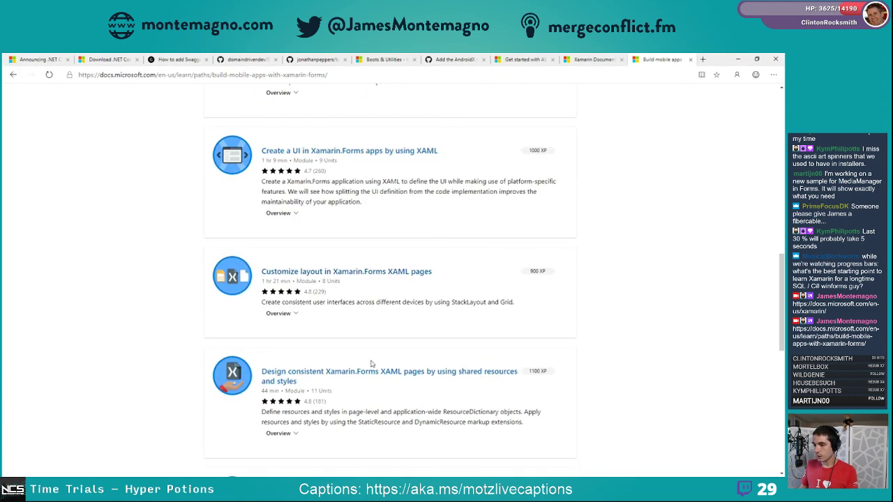
scroll(420, 337, down, 5)
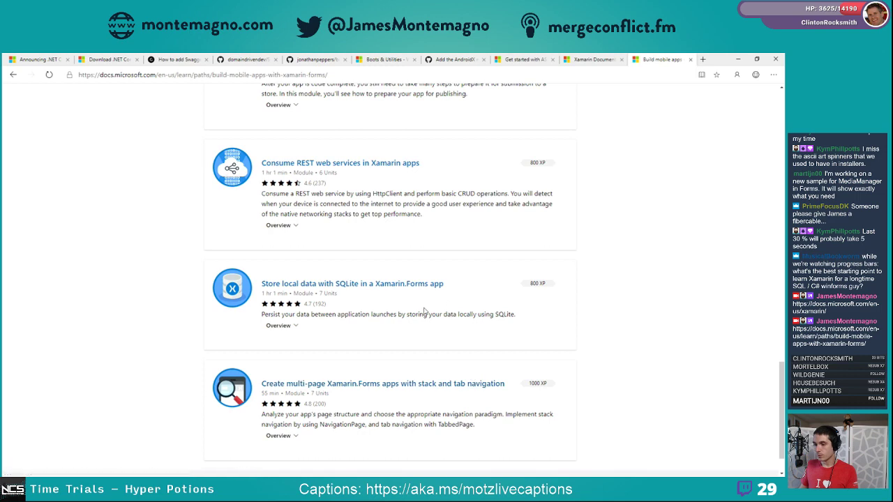
scroll(398, 415, up, 20)
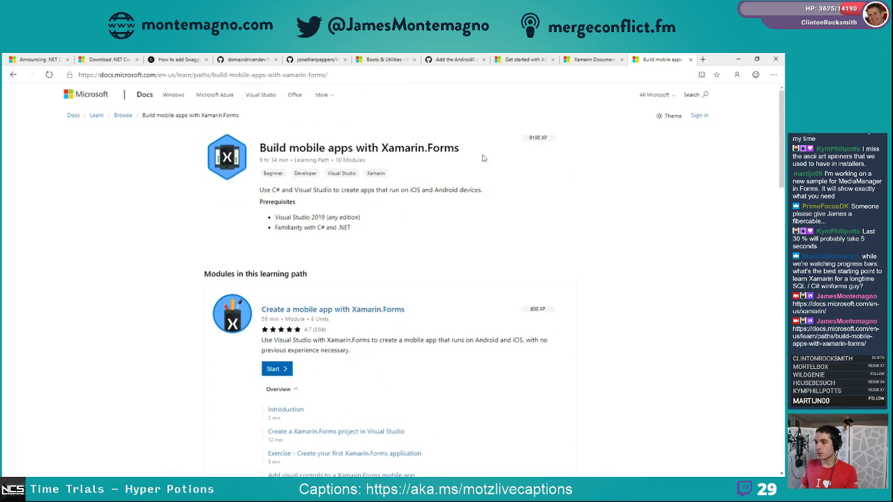
Return to the Xamarin Documentation page, and bring up the Visual Studio Installer to check the Preview's install progress
click(588, 60)
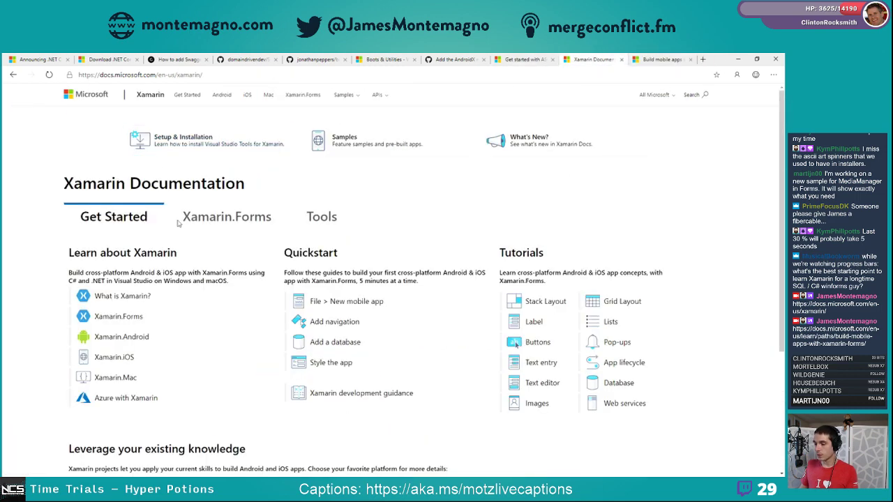
key(alt+Tab)
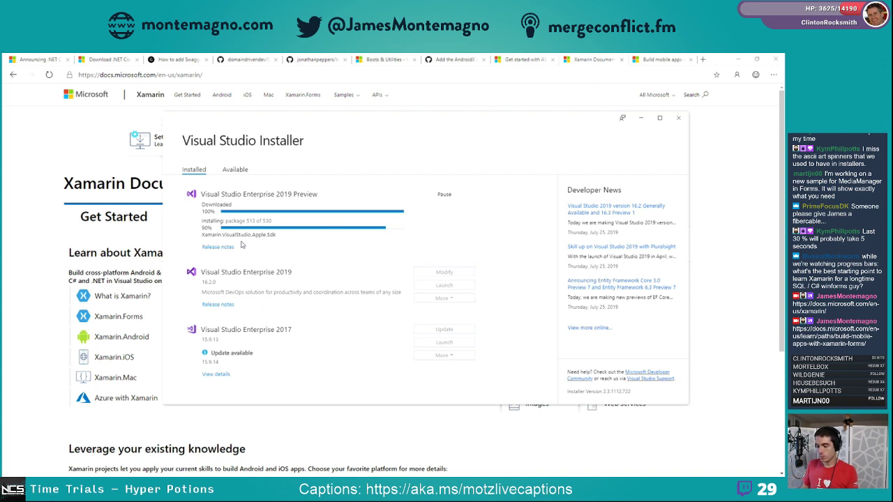
key(super)
key(Escape)
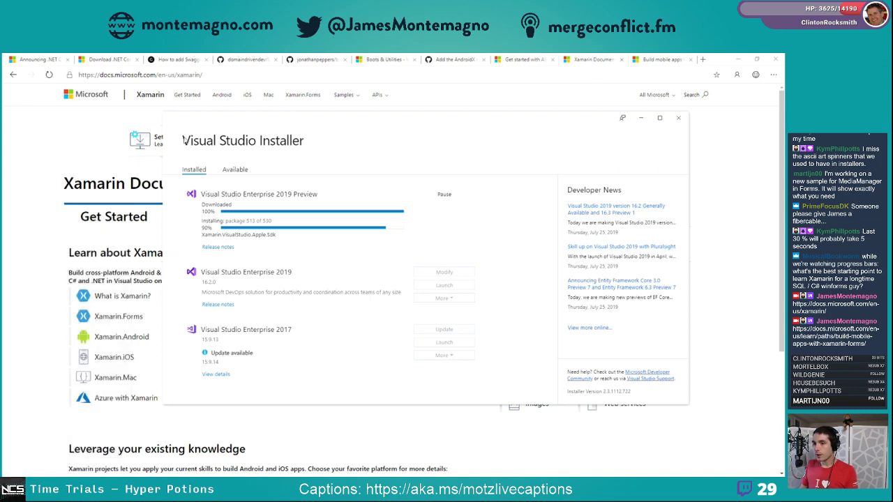
Go back to the Xamarin Documentation page in the browser, and open the "File > New mobile app" quickstart
click(75, 174)
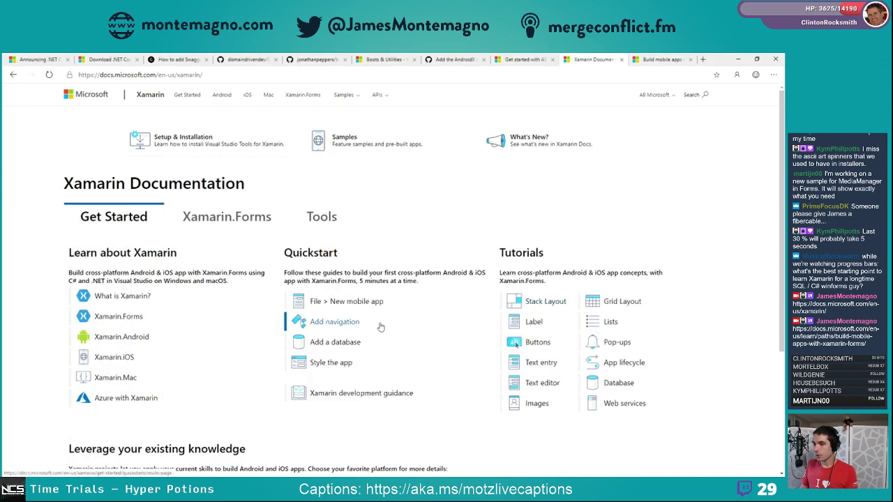
click(355, 308)
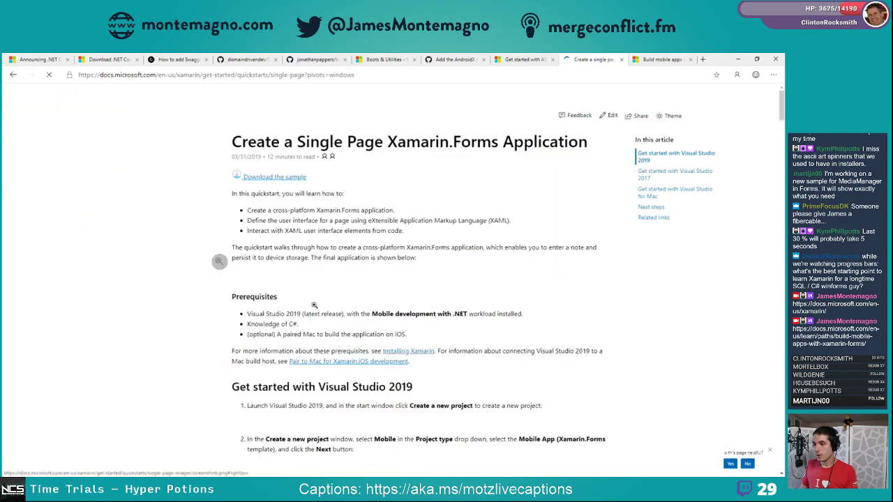
Look through the "Create a Single Page Xamarin.Forms Application" quickstart and return to the Xamarin Documentation page
scroll(355, 309, down, 2)
scroll(376, 276, down, 15)
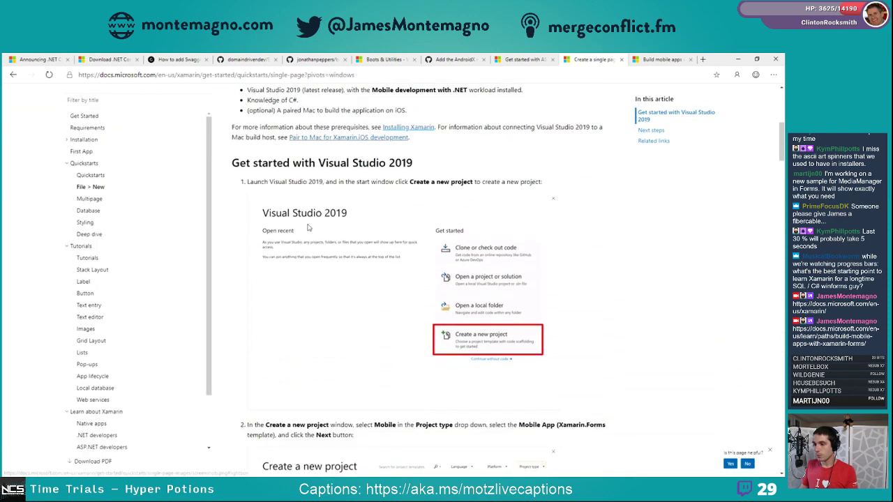
scroll(376, 277, down, 20)
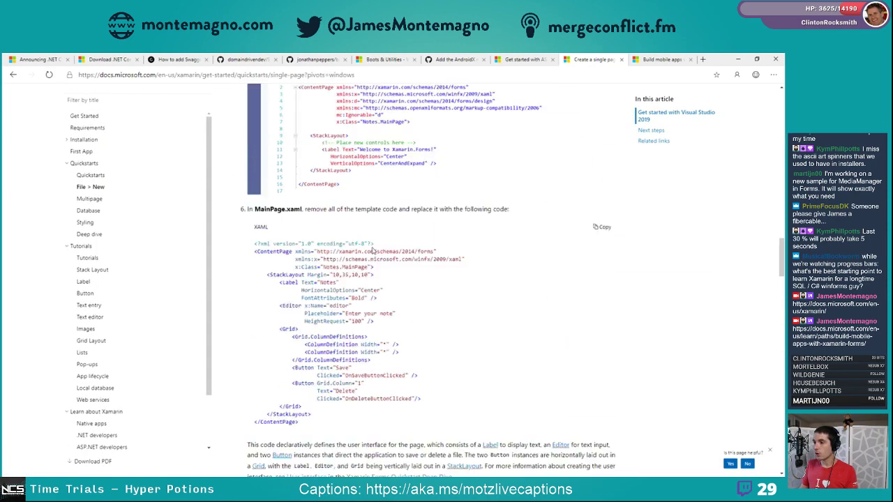
scroll(386, 321, down, 15)
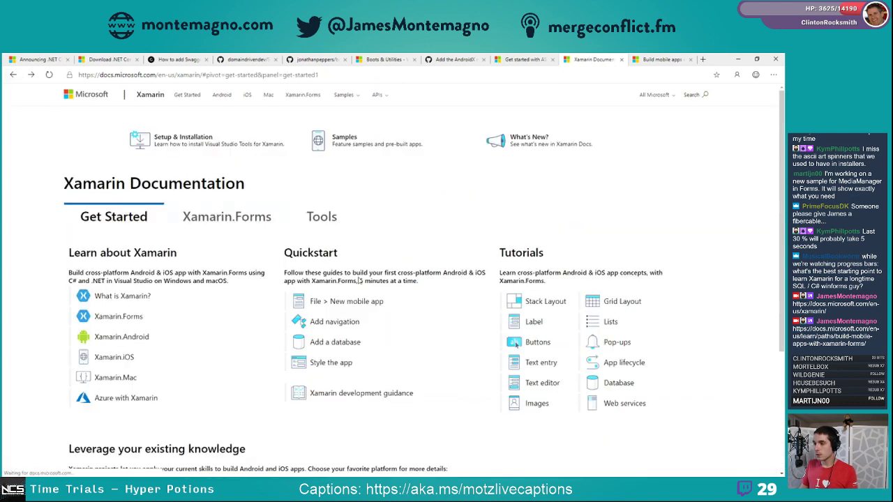
Open the Stack Layout tutorial, go through its pages to the end, and continue to the Label tutorial
click(542, 304)
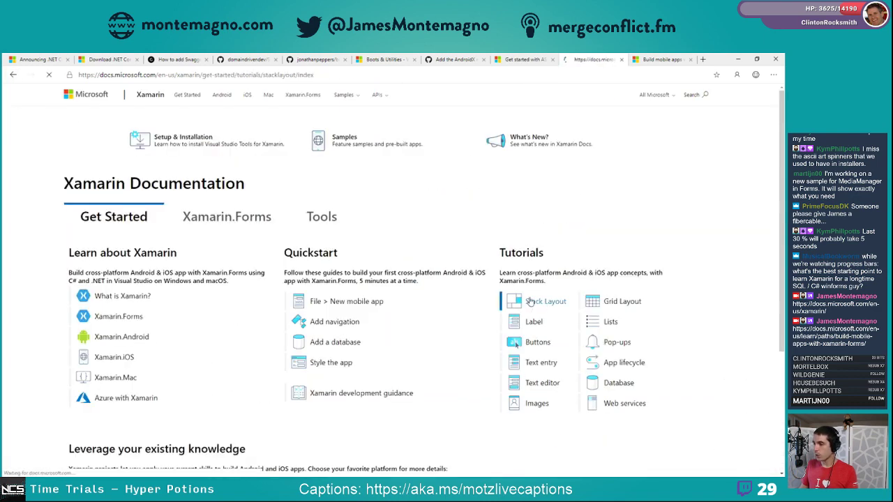
click(261, 370)
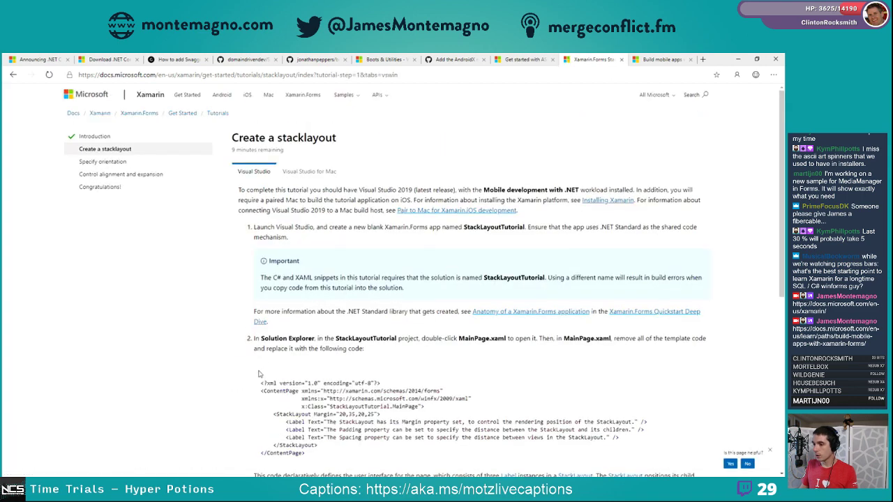
scroll(281, 385, down, 10)
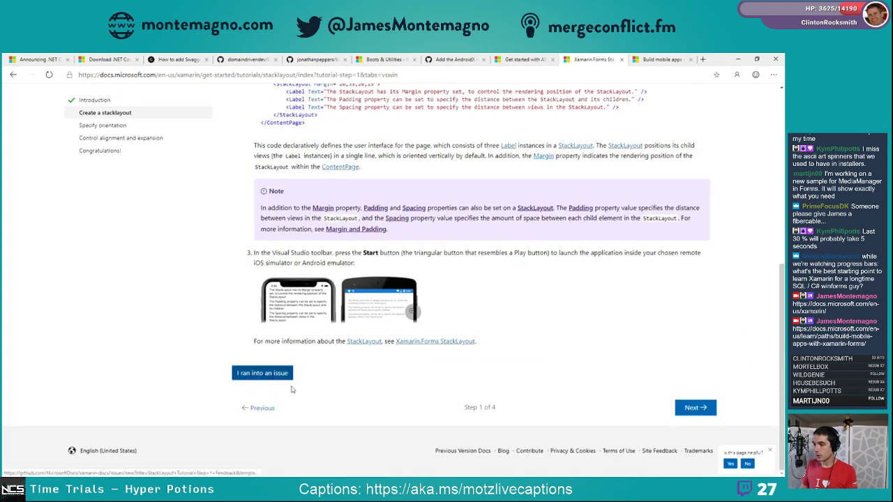
click(689, 408)
scroll(580, 341, down, 1)
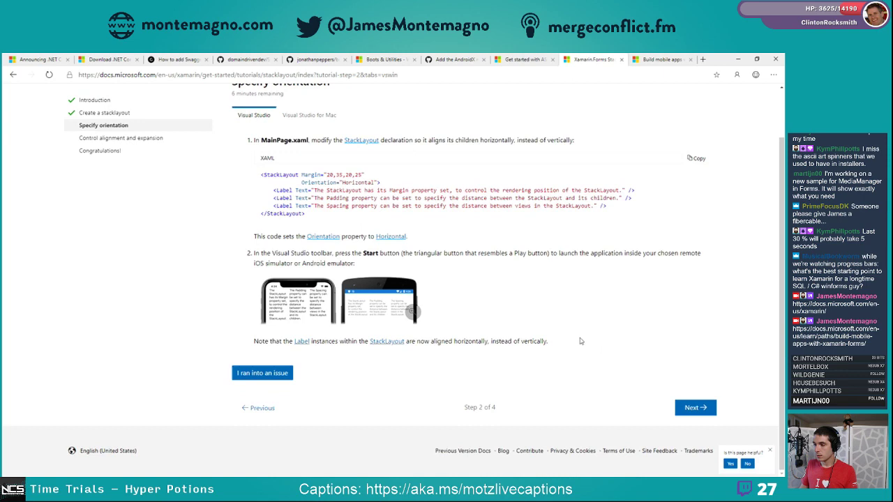
click(693, 406)
scroll(419, 391, down, 5)
scroll(374, 418, down, 3)
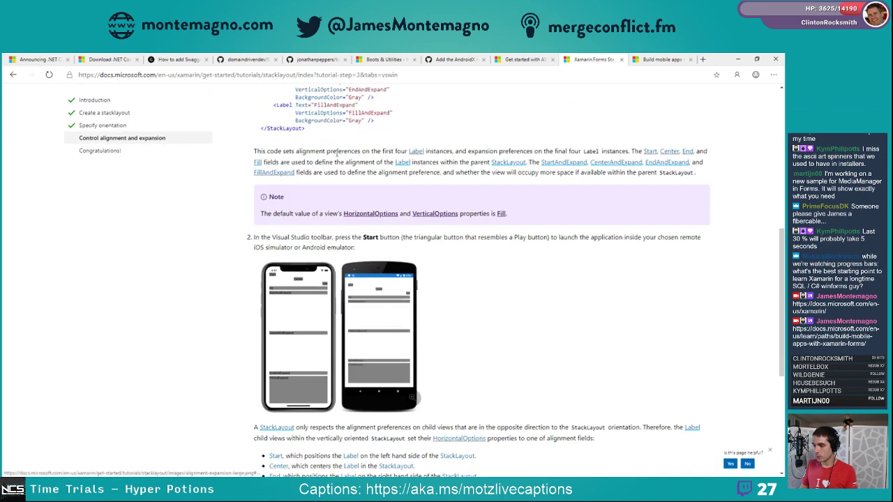
scroll(317, 244, up, 1)
scroll(318, 244, down, 4)
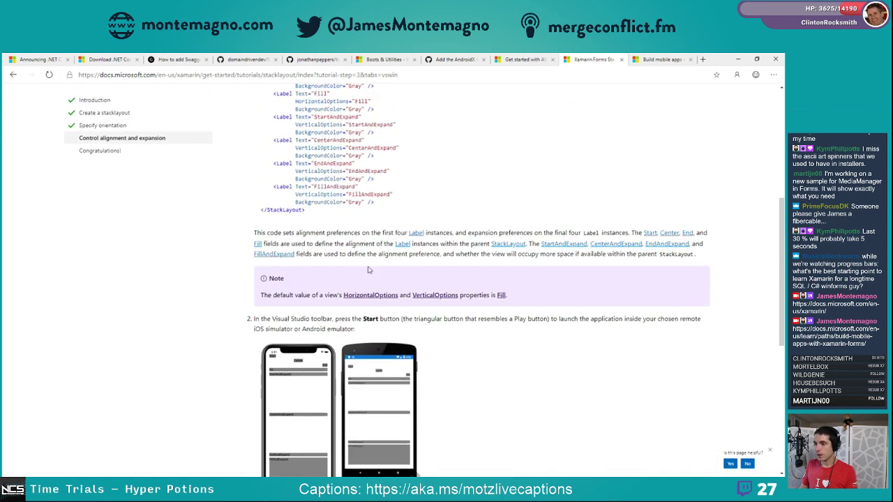
click(690, 453)
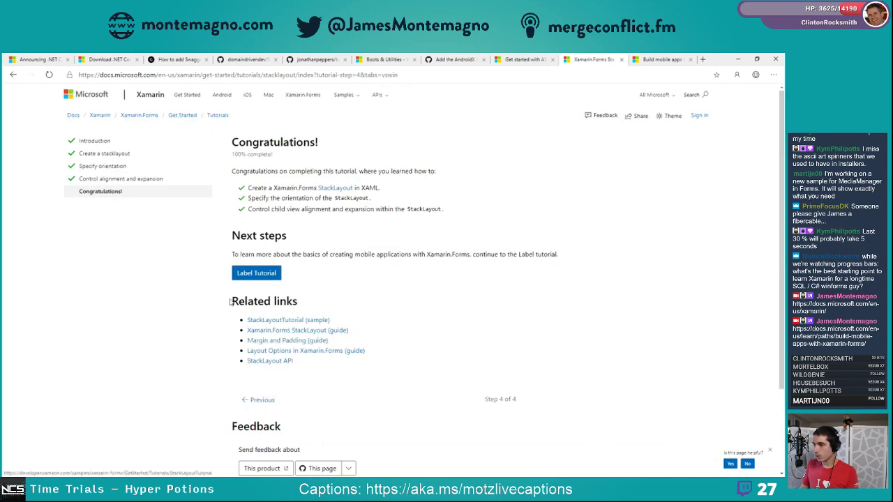
click(241, 273)
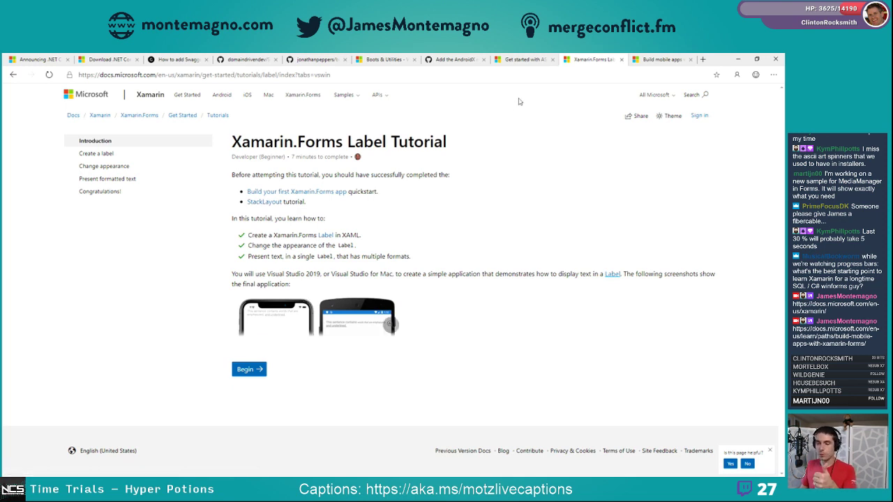
Close the Label tutorial and Xamarin.Forms learning path pages, and open dot.net in a new tab
click(621, 60)
click(621, 60)
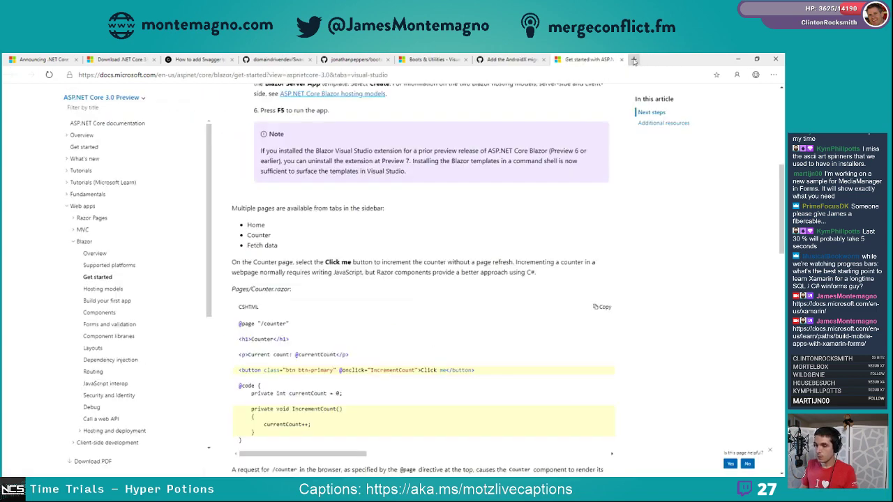
click(634, 59)
text(do)
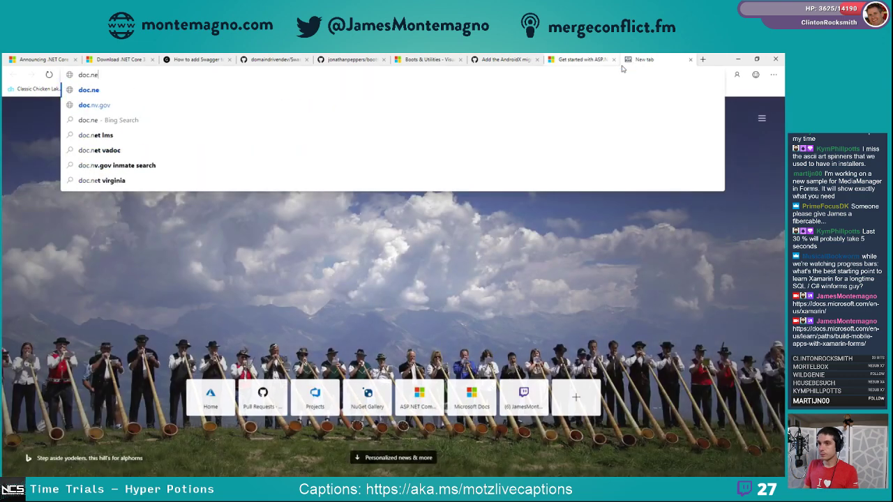
key(Delete)
text(t.net)
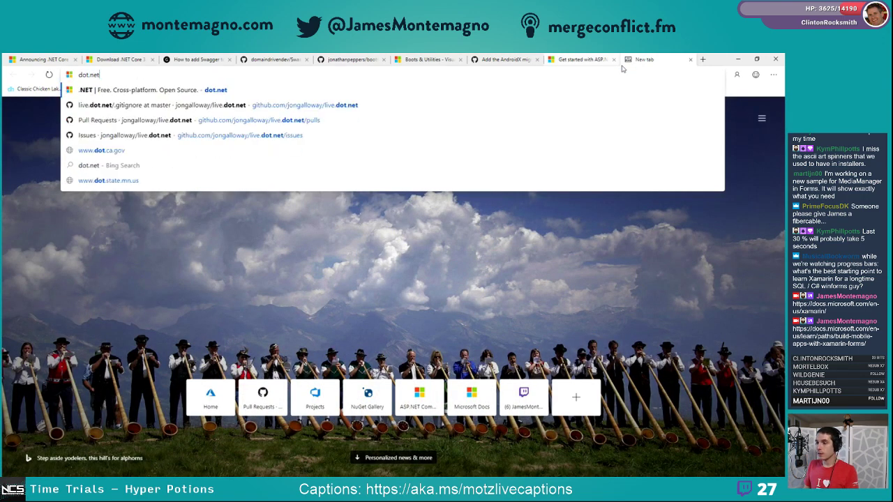
key(Return)
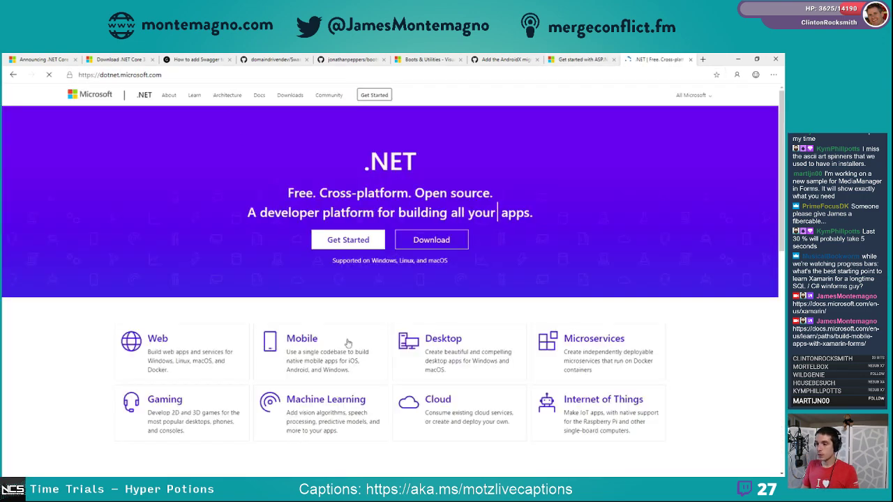
Open the .NET site's Mobile page, copy its address, post it in the Twitch stream chat, and return to the browser
click(331, 348)
scroll(292, 218, down, 6)
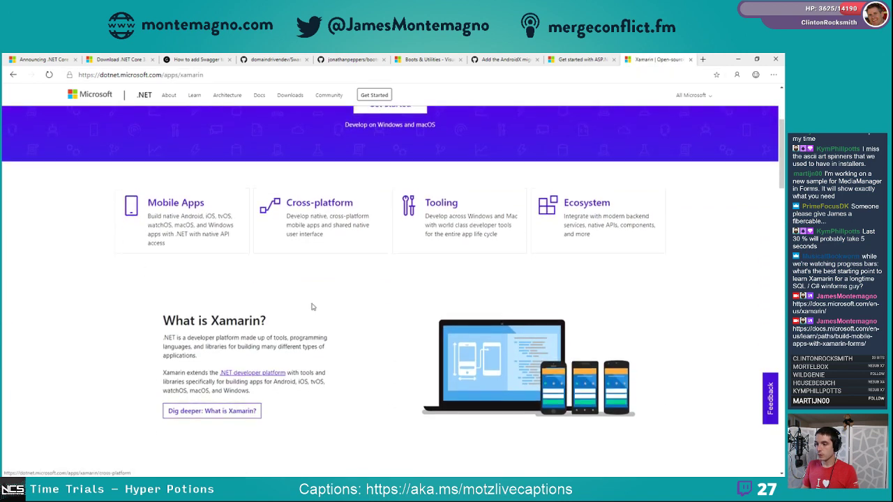
scroll(348, 341, up, 5)
click(209, 74)
key(ctrl+c)
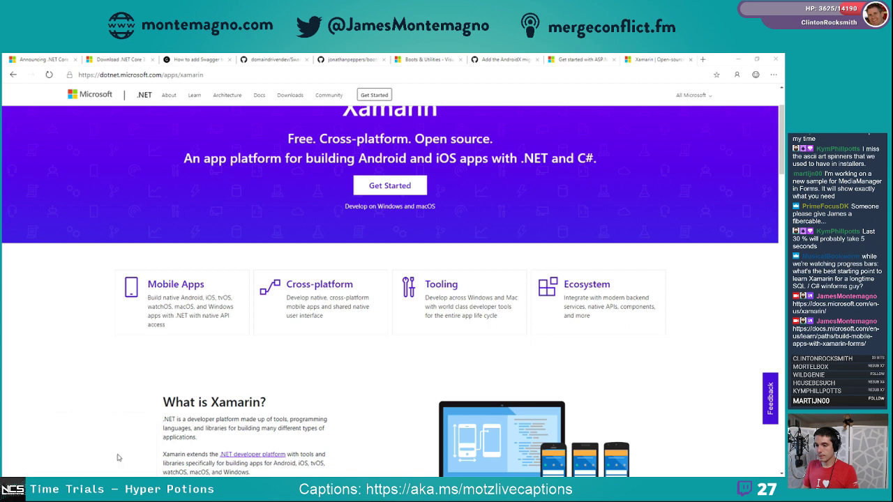
click(56, 448)
key(ctrl+v)
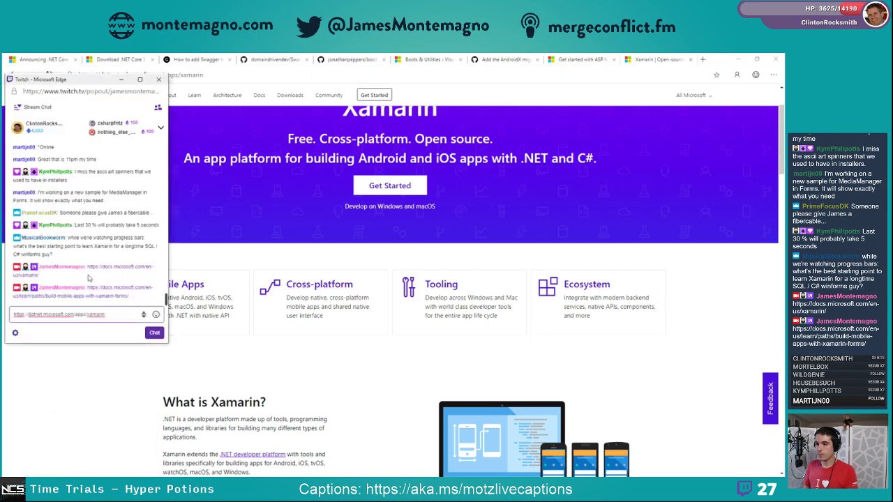
key(Return)
click(213, 225)
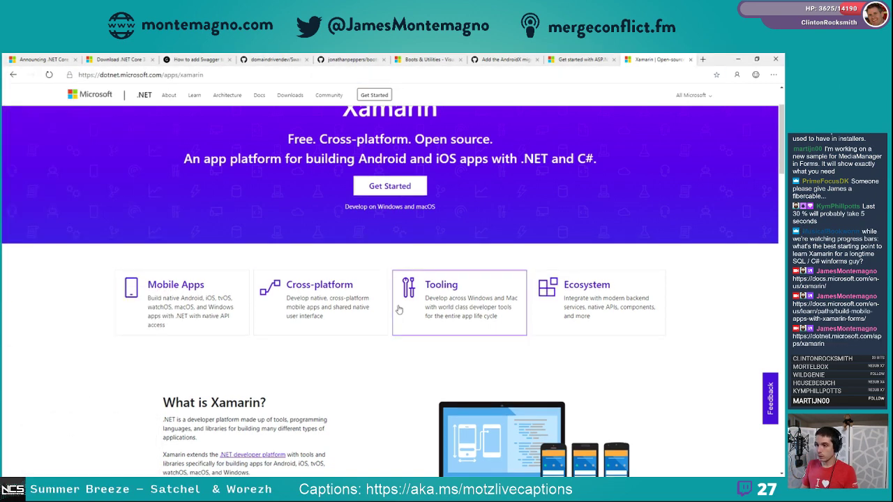
Skim the Xamarin page, go to the .NET Learn page, and open its Mobile tutorial in a background tab
scroll(462, 278, down, 2)
scroll(461, 278, down, 3)
scroll(348, 335, up, 5)
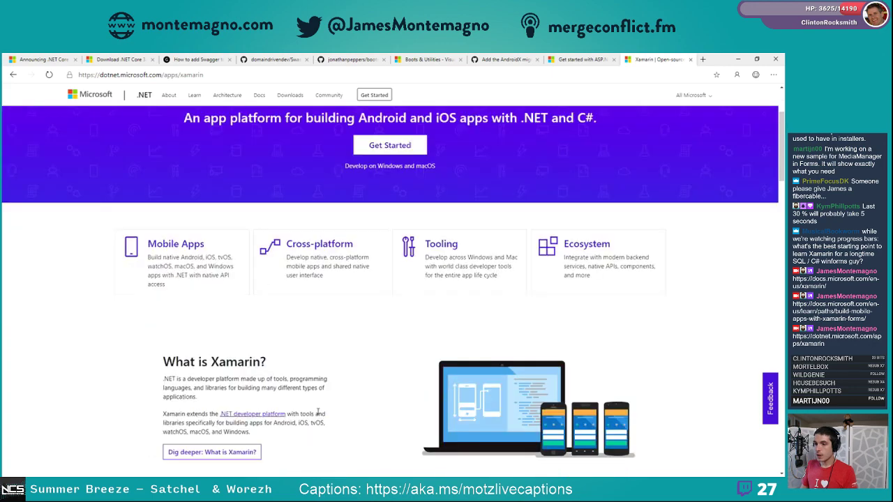
scroll(272, 379, down, 1)
scroll(272, 378, up, 2)
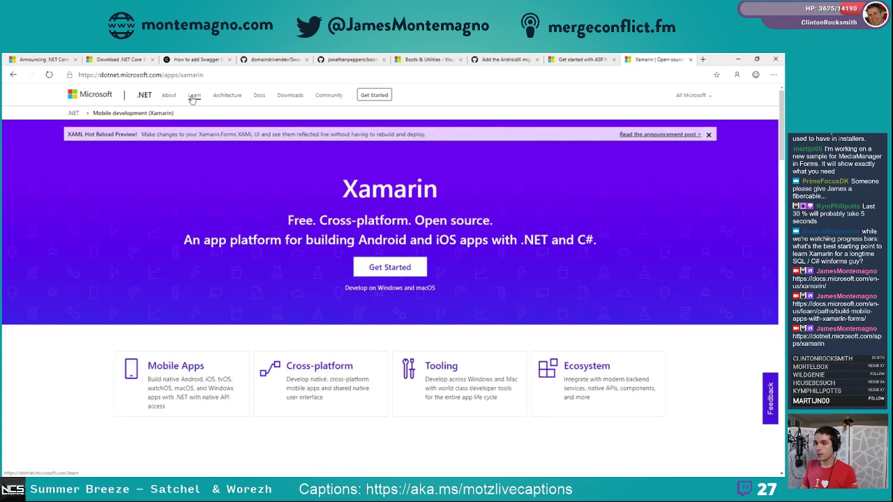
click(194, 96)
scroll(322, 356, down, 2)
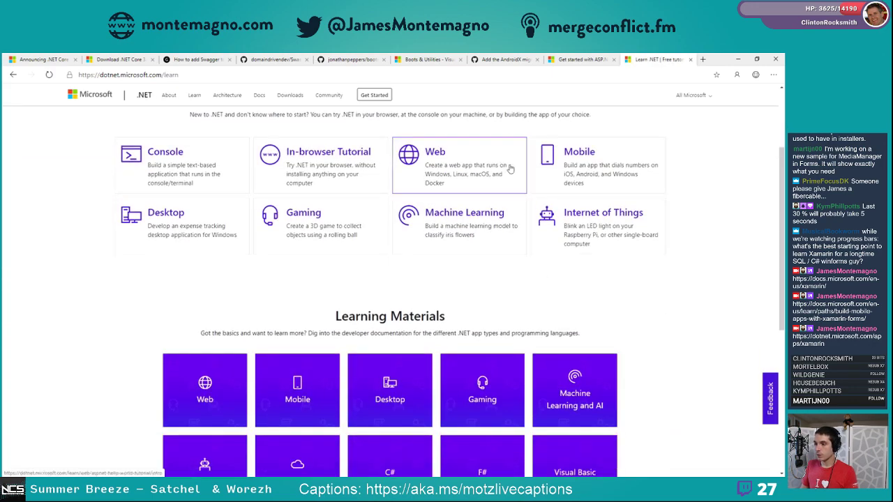
middle_click(585, 170)
Open the Mobile learning materials and look through the resources on the Learn Xamarin page
scroll(568, 199, down, 1)
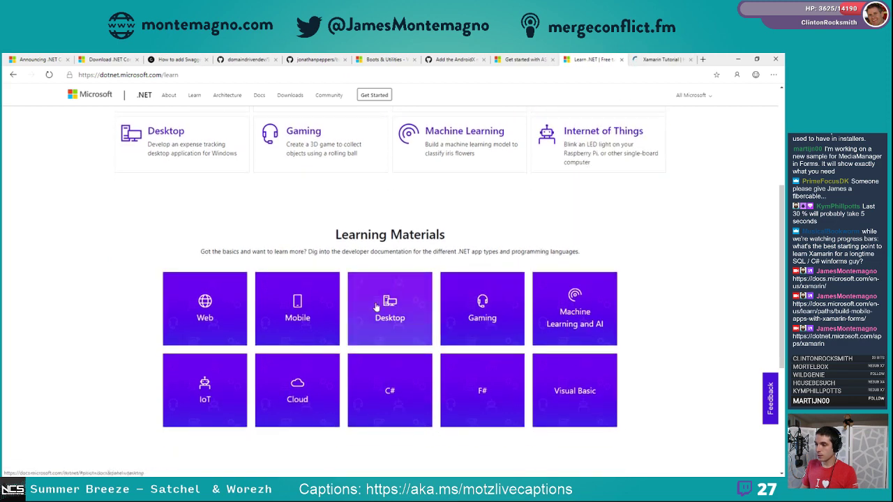
click(319, 309)
scroll(317, 311, down, 4)
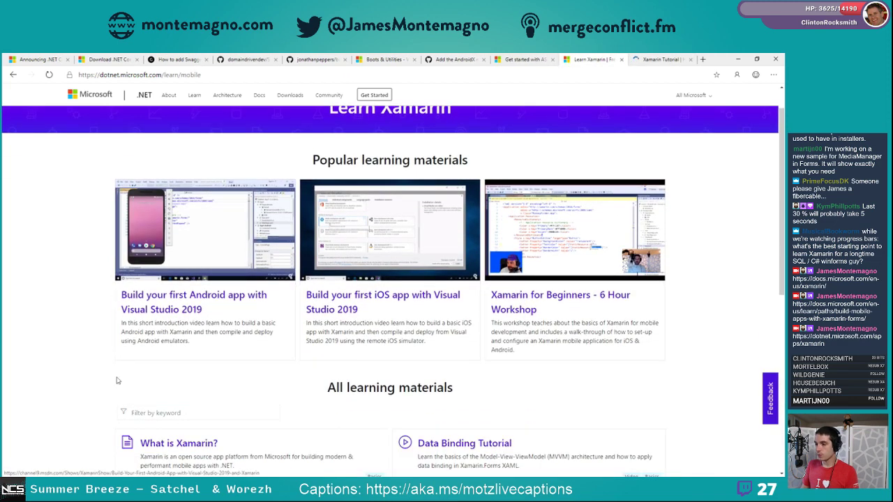
scroll(314, 314, down, 2)
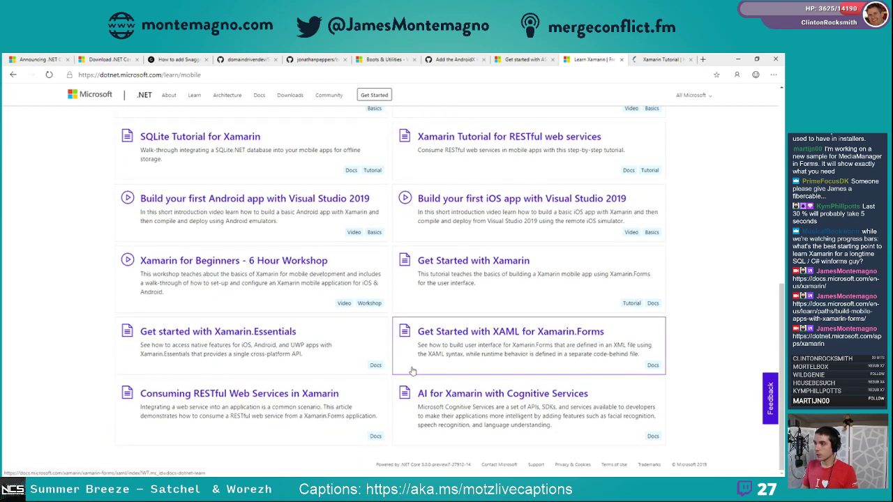
scroll(412, 369, up, 6)
Switch to the Xamarin Hello World tutorial and review its Create your app, Edit your code and Next steps pages
click(668, 61)
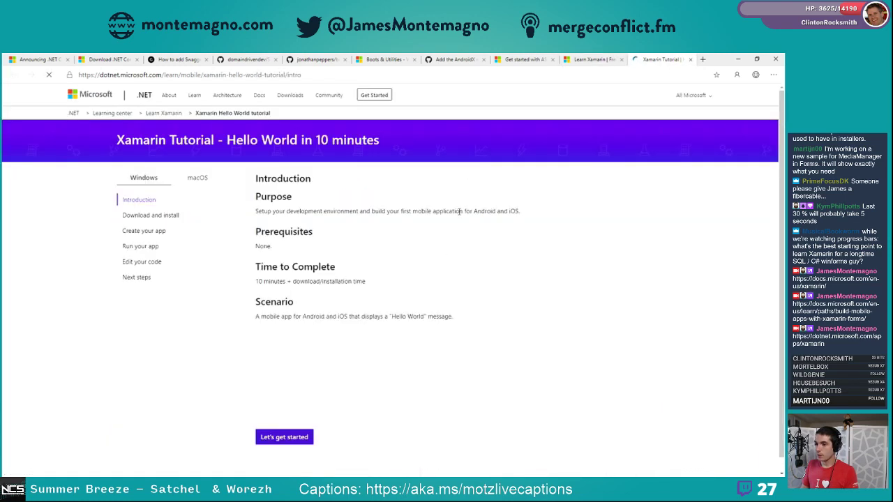
click(164, 233)
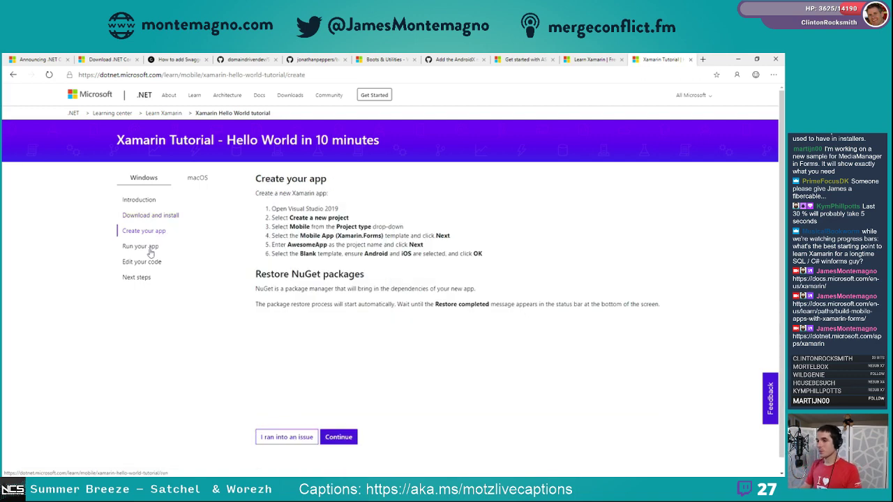
click(146, 265)
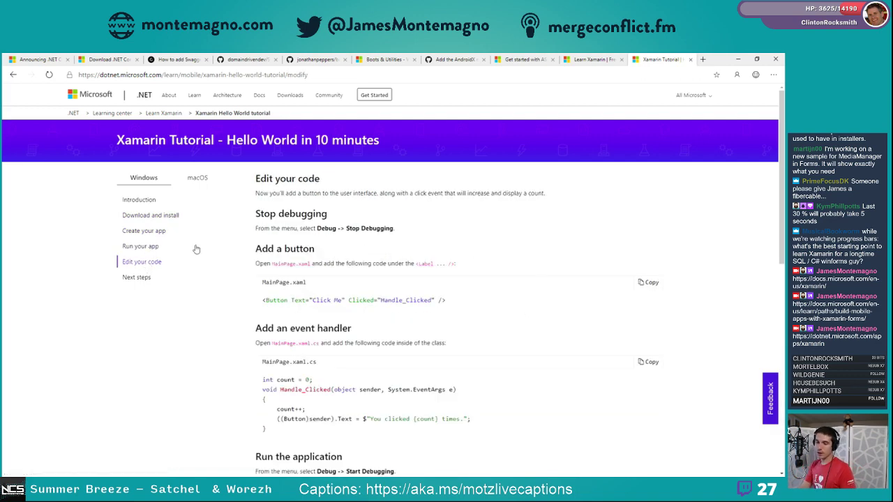
scroll(224, 311, down, 2)
scroll(224, 311, down, 4)
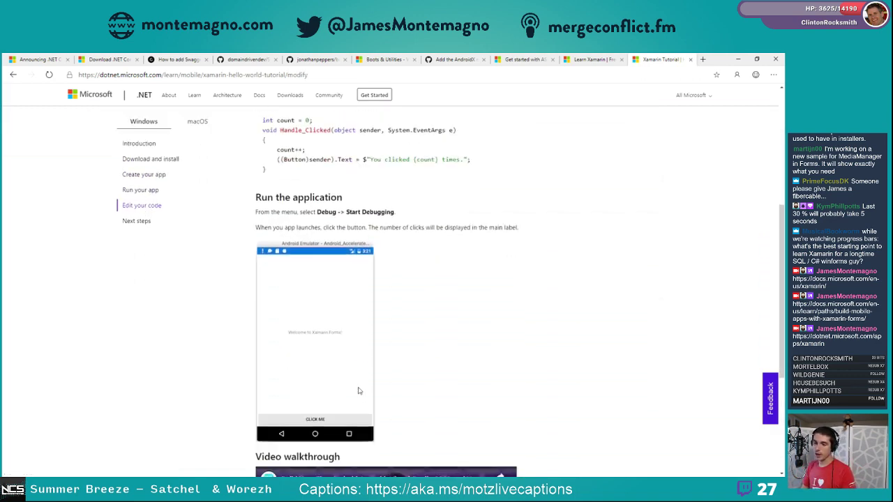
click(139, 221)
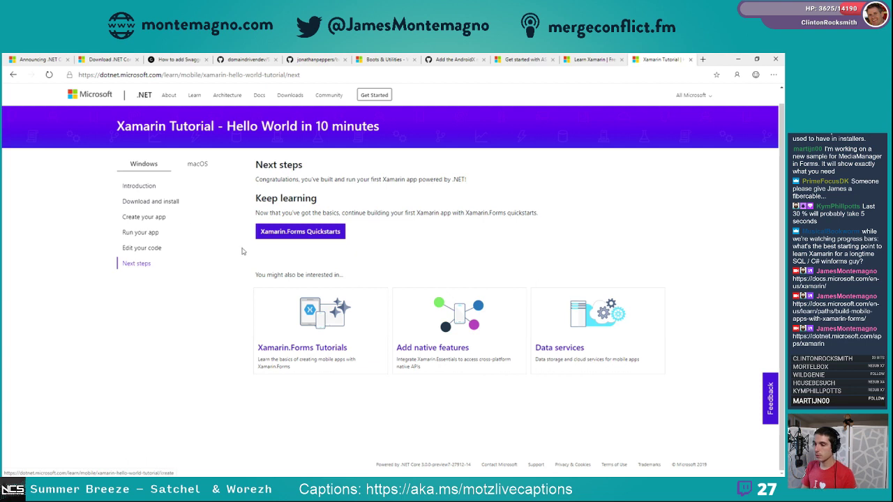
Close the Xamarin tutorial, Learn Xamarin, Blazor, AndroidX, Boots & Utilities and boots repository tabs, leaving the Swashbuckle page in front
click(689, 59)
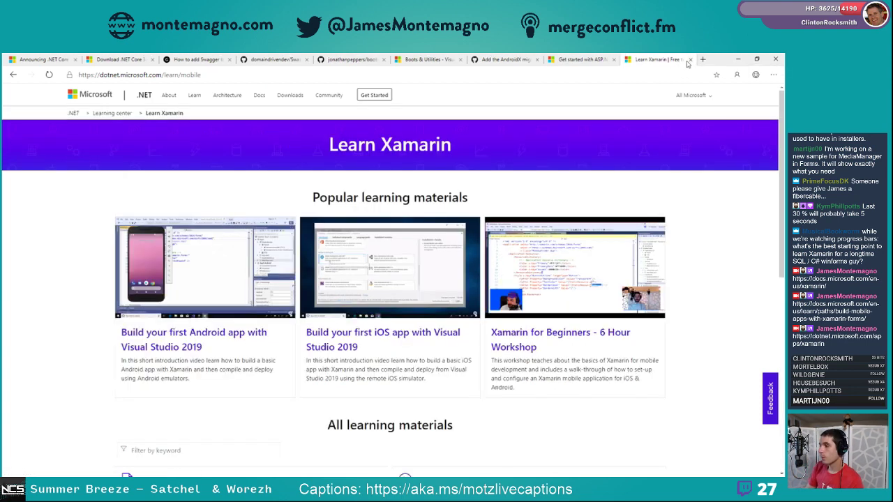
click(691, 59)
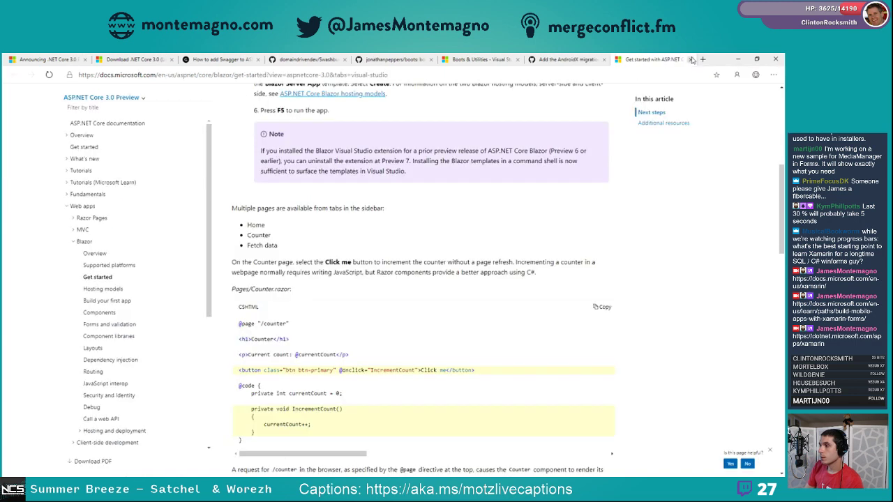
click(691, 59)
click(683, 60)
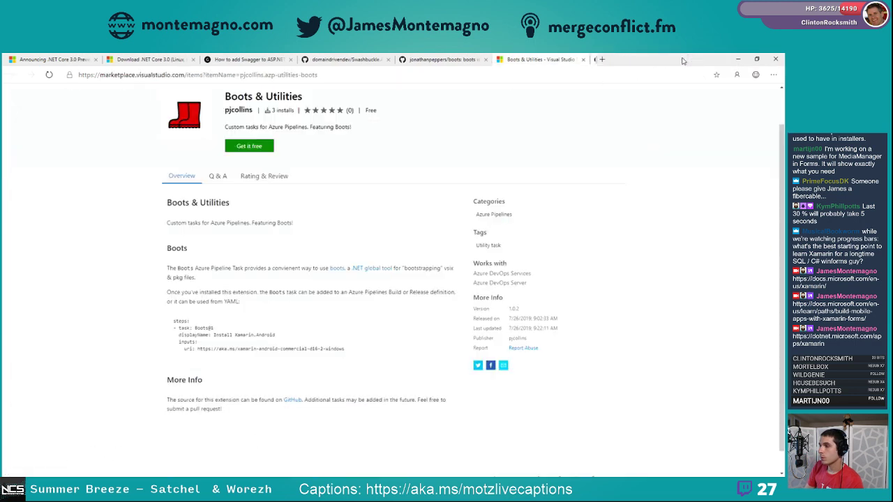
click(584, 59)
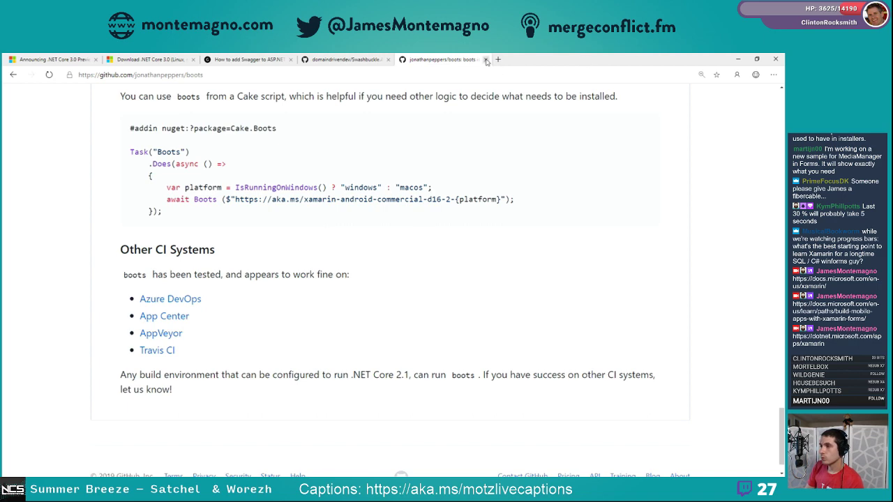
click(486, 60)
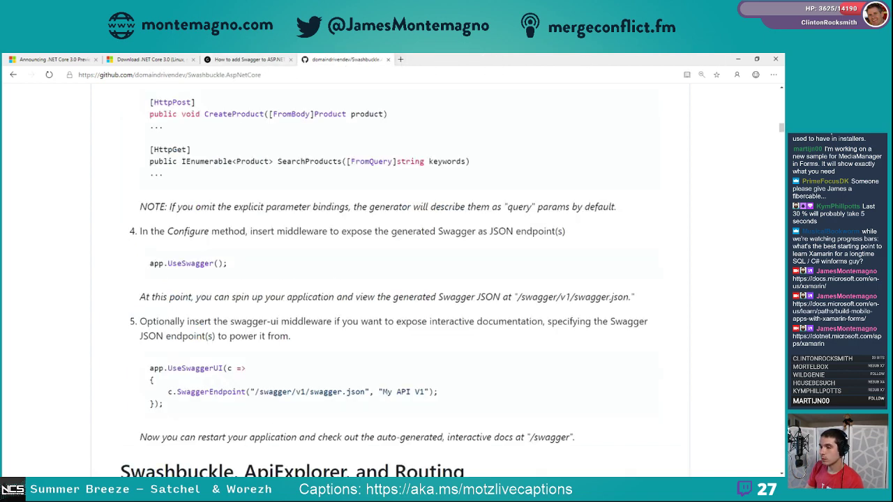
Switch to Visual Studio Installer and magnify the installation progress of Visual Studio Enterprise 2019 Preview
key(alt+Tab)
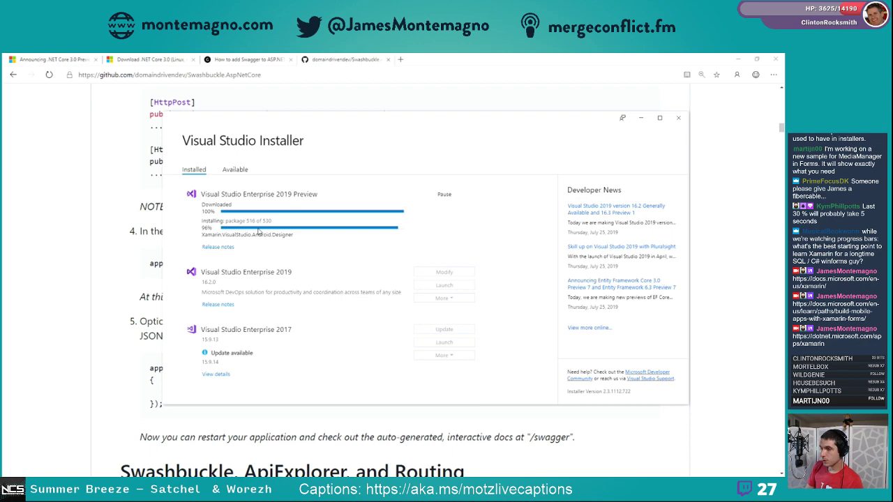
key(super+plus)
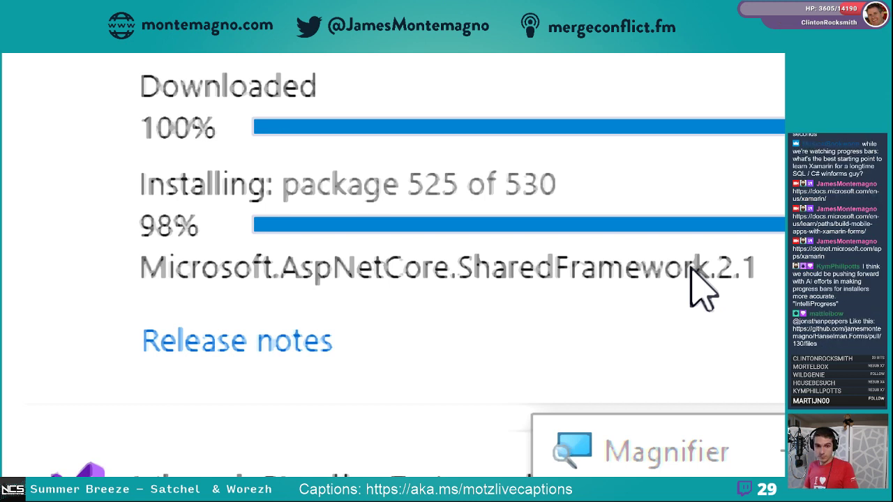
key(super+Escape)
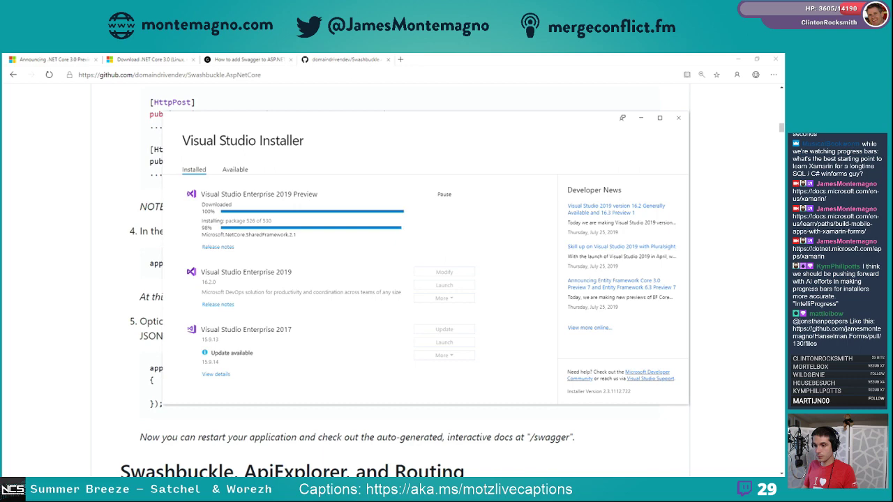
Open the Hanselman.Forms pull request 130 linked in the stream chat and go to its changes in Hanselman.Android.csproj
click(78, 450)
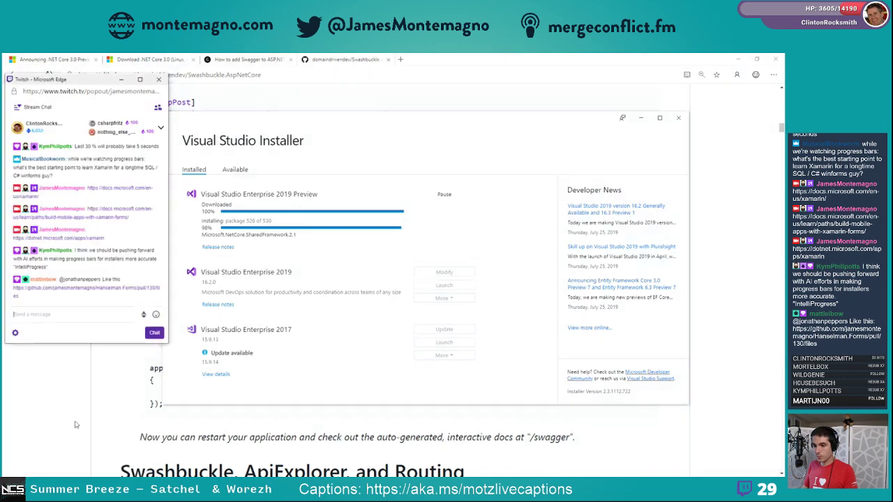
click(127, 288)
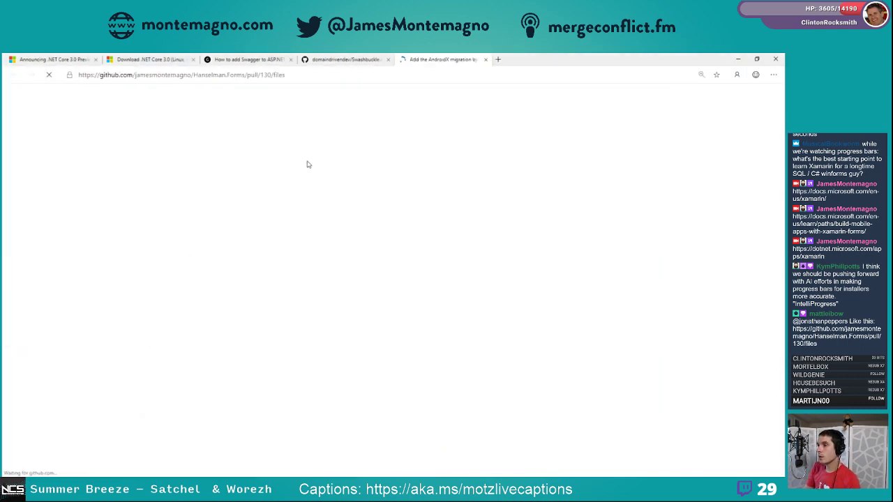
scroll(470, 277, down, 1)
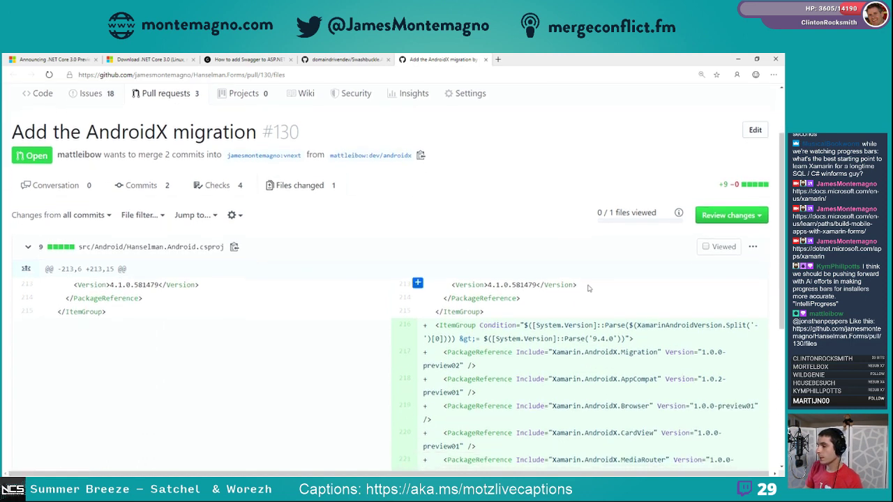
scroll(588, 288, down, 1)
Post the single comment "THAT IS FANCY!" on the added ItemGroup Condition line, line 216
drag(654, 263, 419, 239)
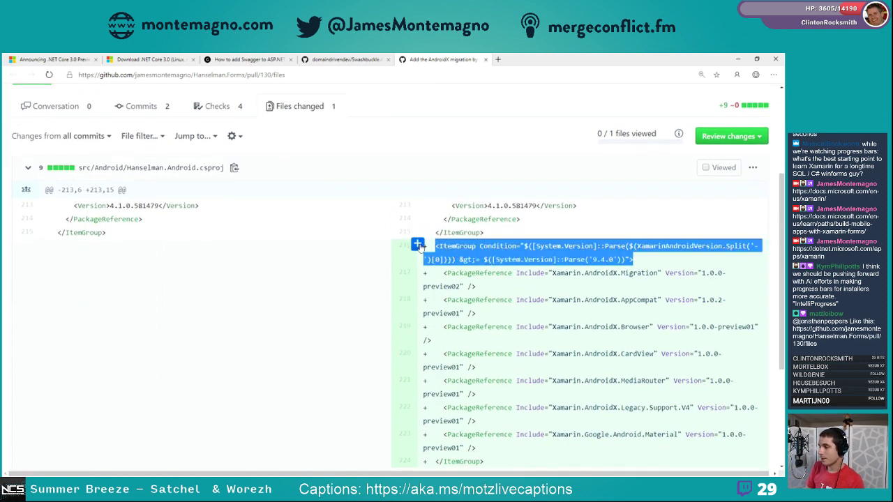
click(418, 231)
text(THAT )
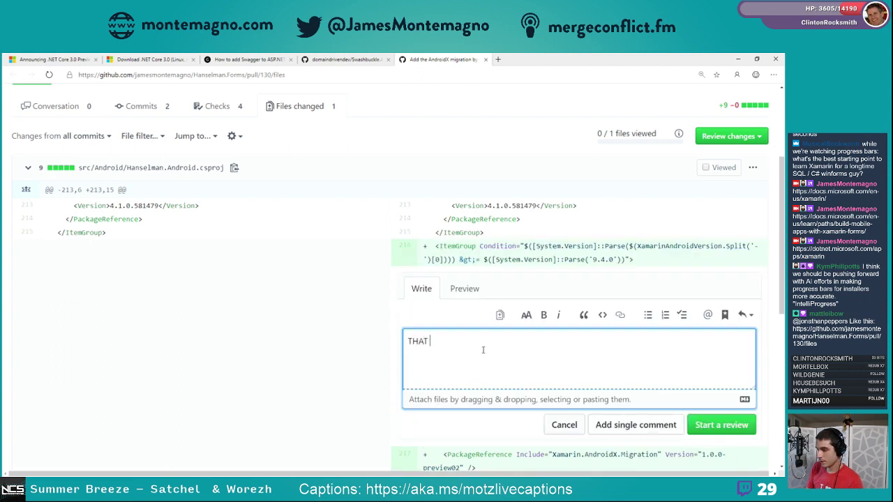
text(IS FANCY!)
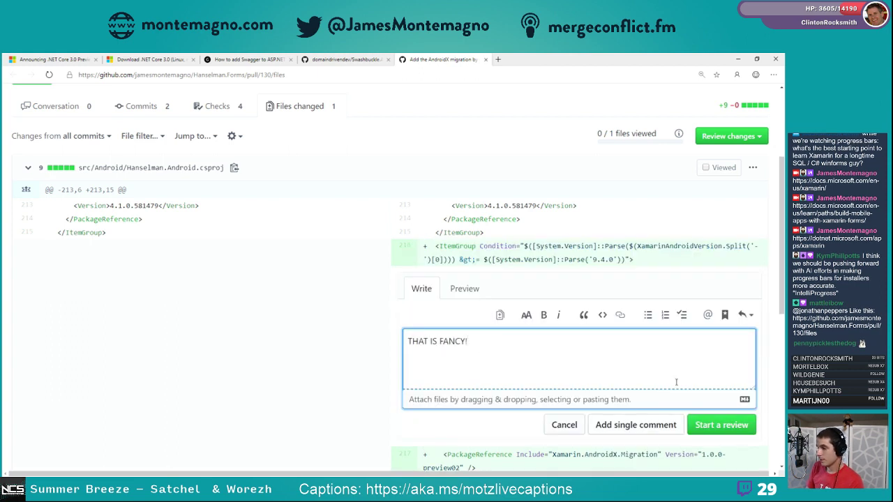
click(632, 425)
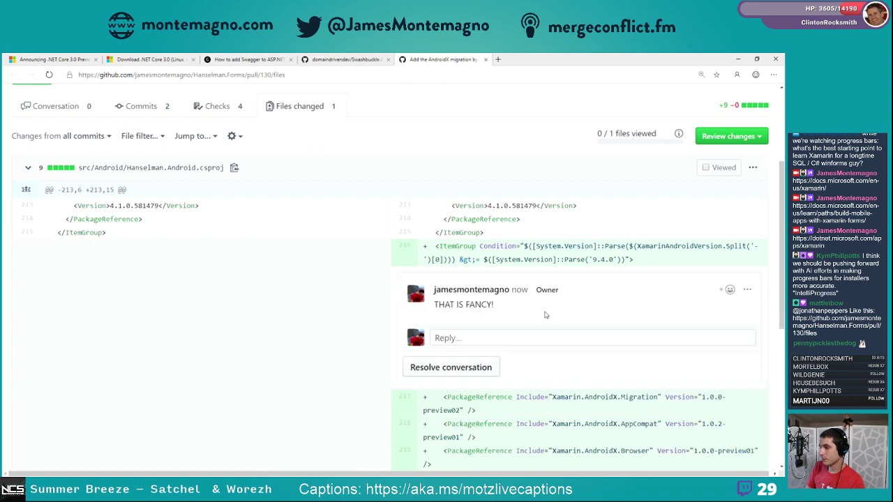
Review the added AndroidX package references and the version condition in the pull request's diff
scroll(523, 342, down, 5)
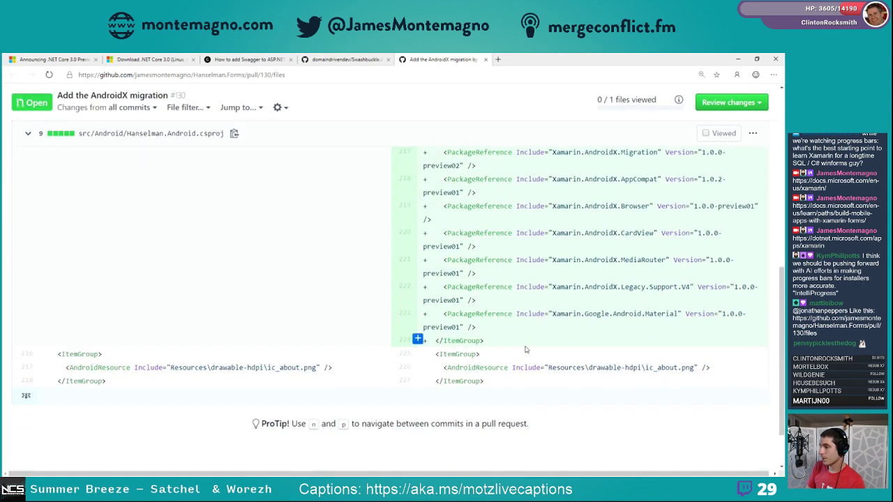
scroll(622, 235, up, 4)
drag(638, 180, 509, 165)
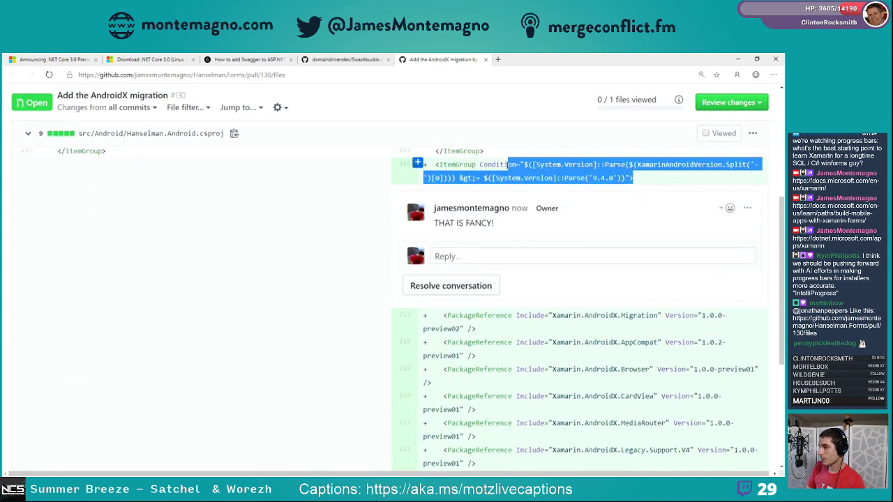
click(508, 165)
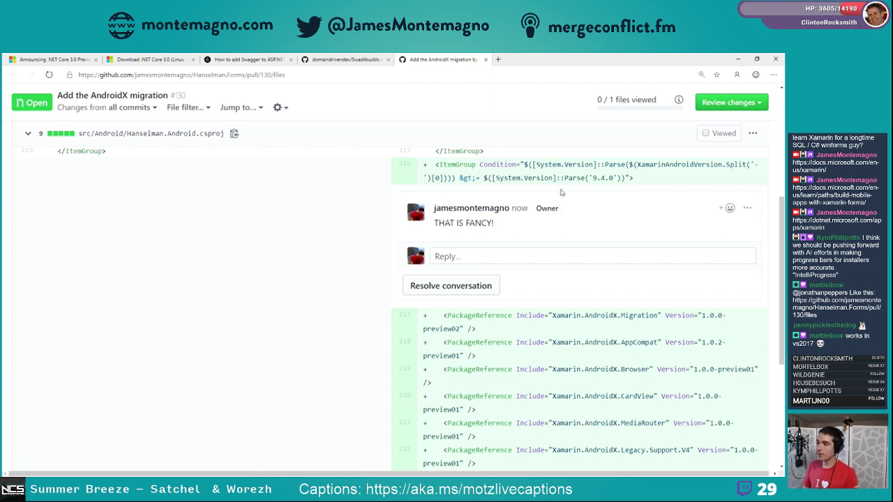
scroll(562, 191, up, 1)
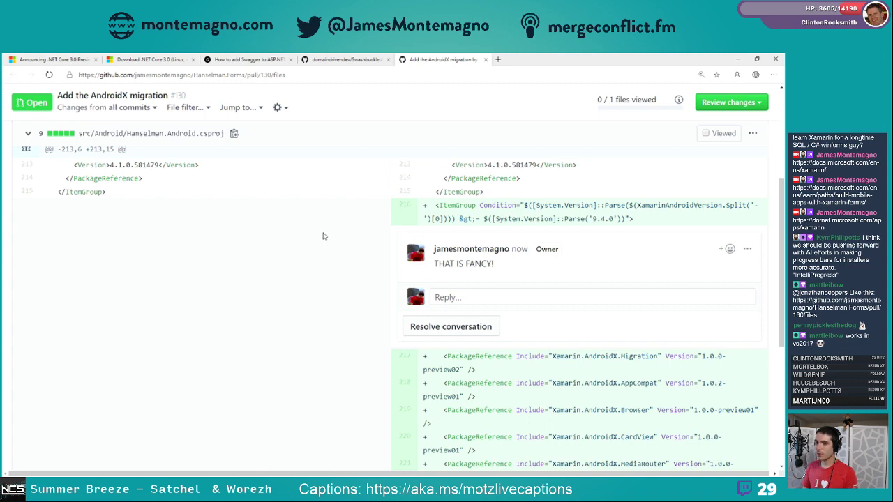
scroll(323, 236, up, 3)
scroll(324, 233, down, 4)
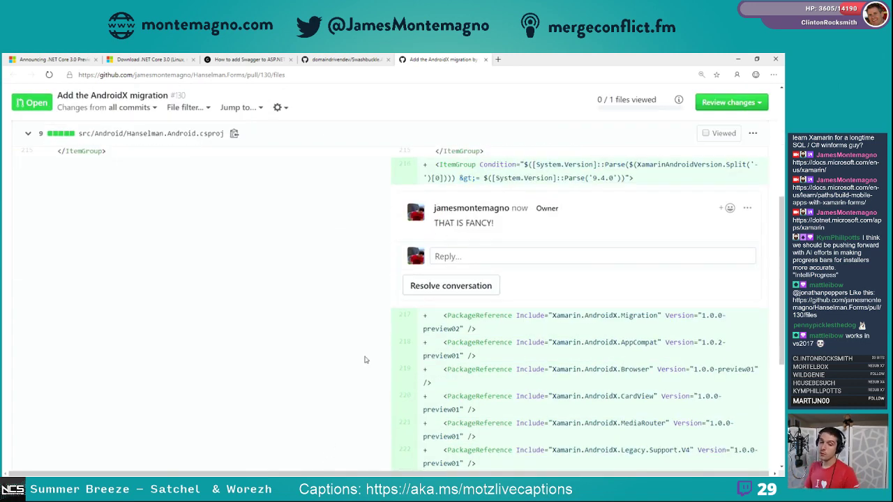
Close the pull request tab and Task Manager, and minimize the browser and stream chat so only the installer stays open
key(alt+Tab)
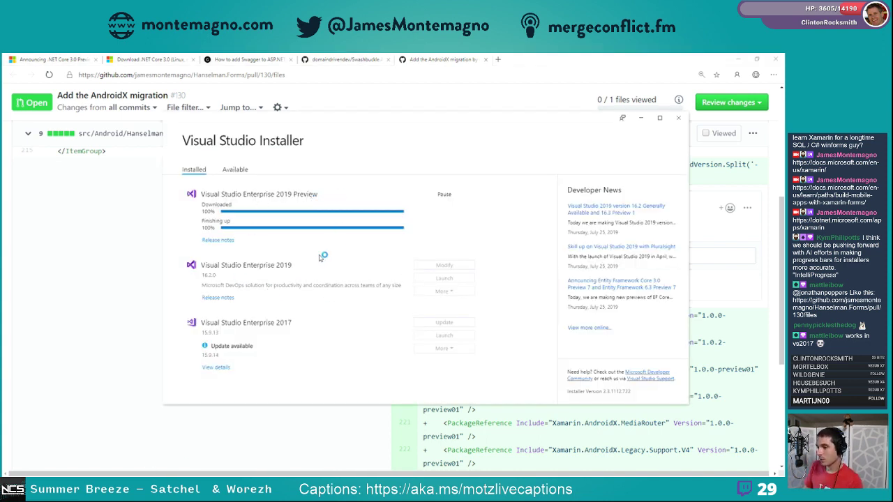
click(485, 60)
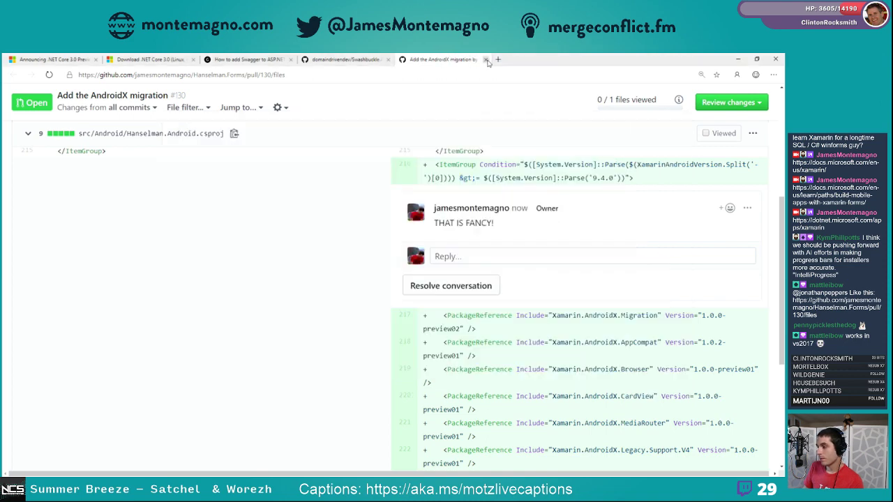
click(737, 59)
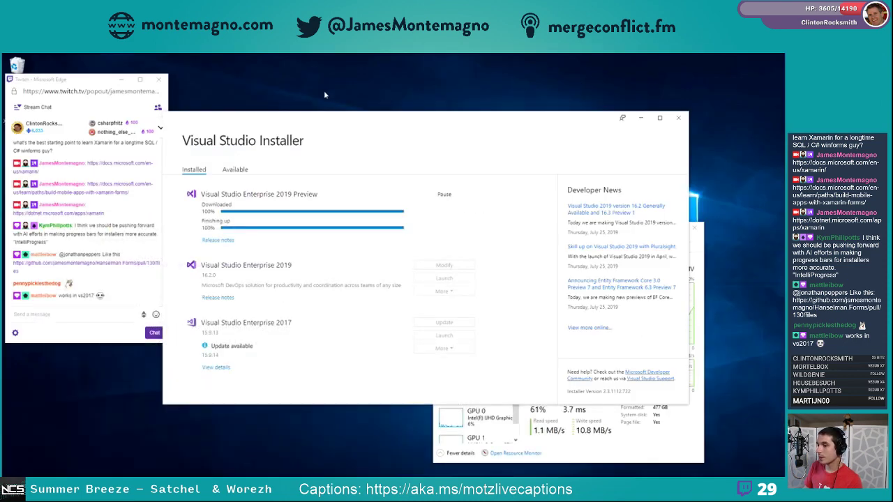
click(122, 80)
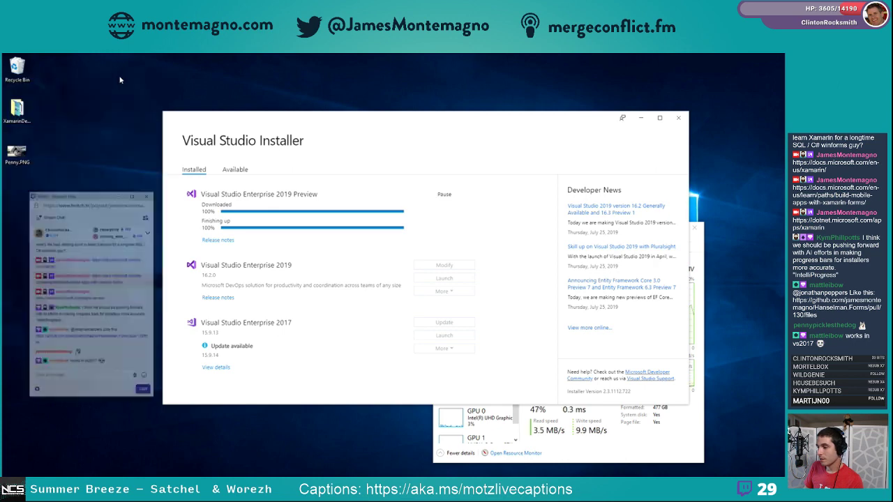
click(595, 453)
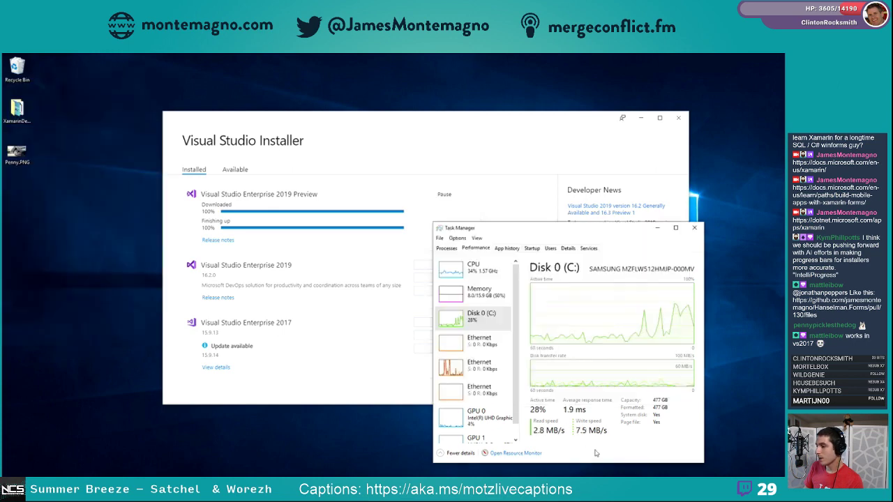
click(694, 228)
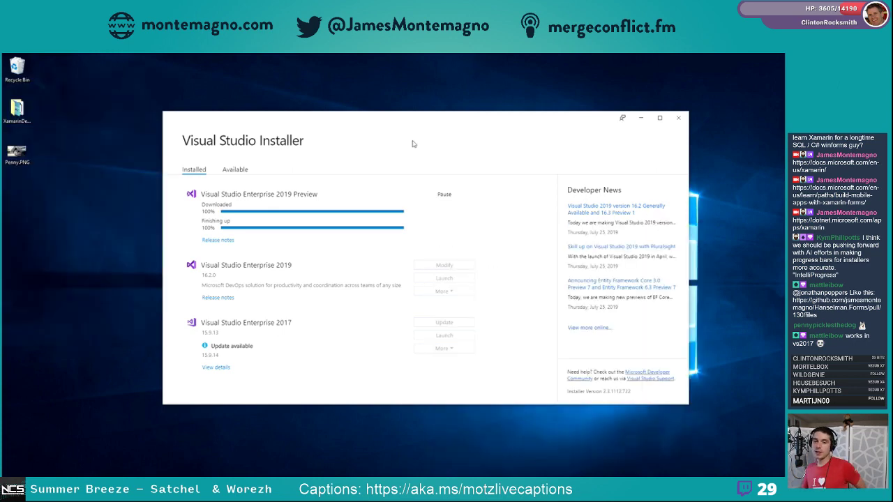
Open Penny.PNG from the desktop, magnify the dog for the viewers, and minimize the photo again
double_click(29, 155)
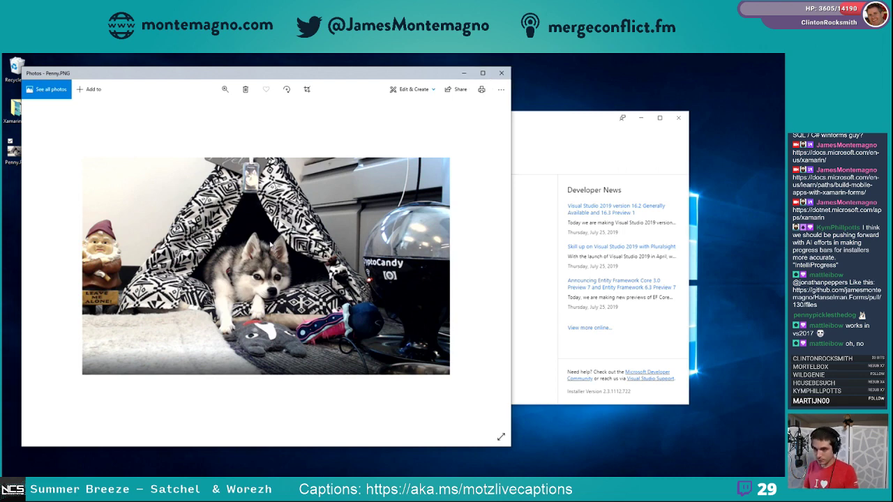
key(super+plus)
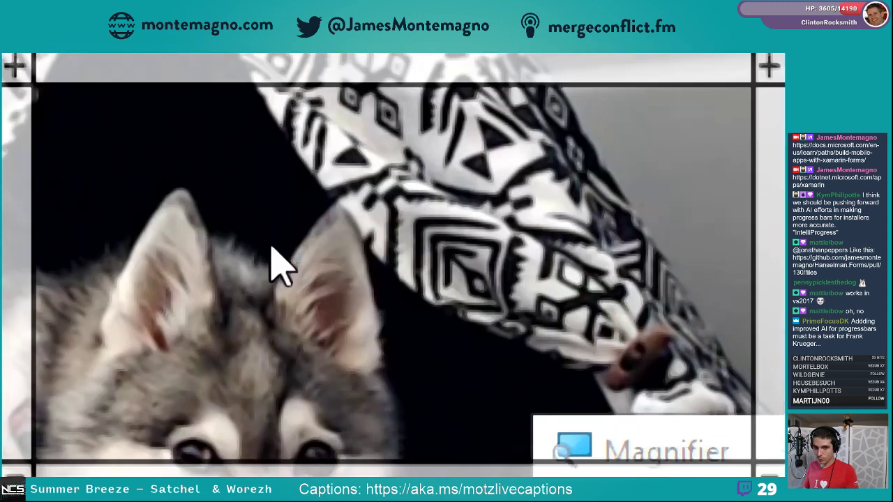
key(super+minus)
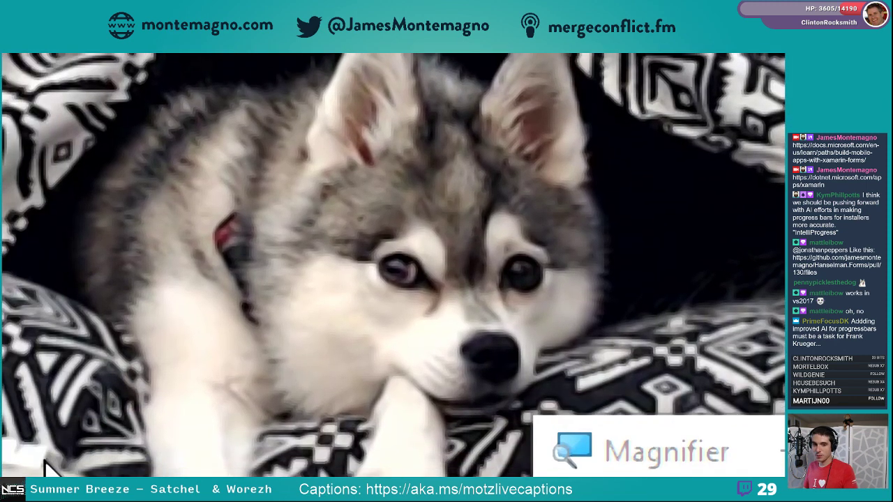
key(super+Escape)
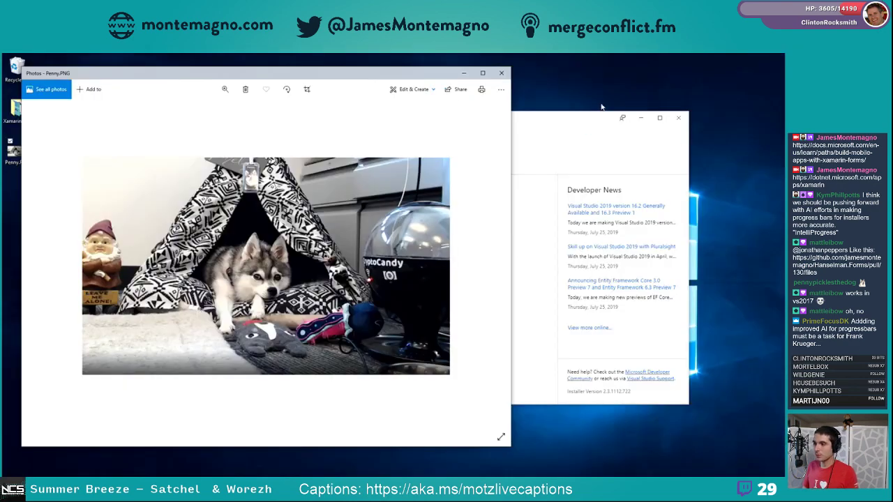
click(528, 185)
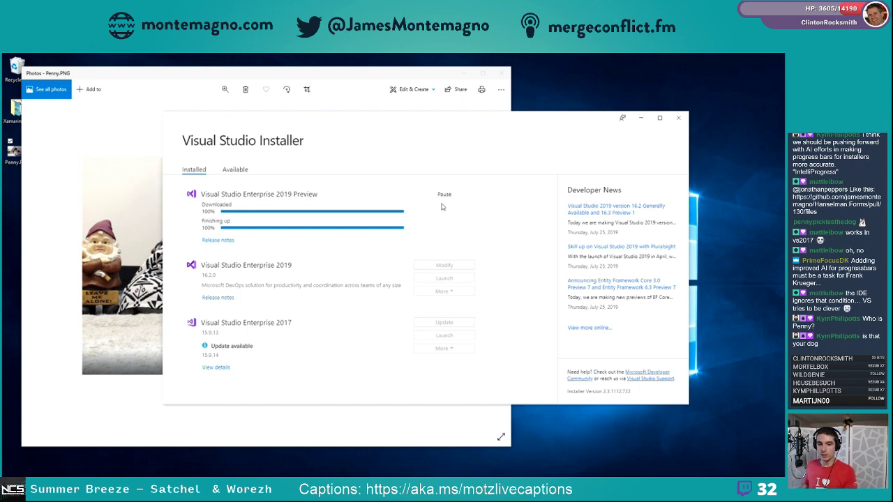
click(463, 73)
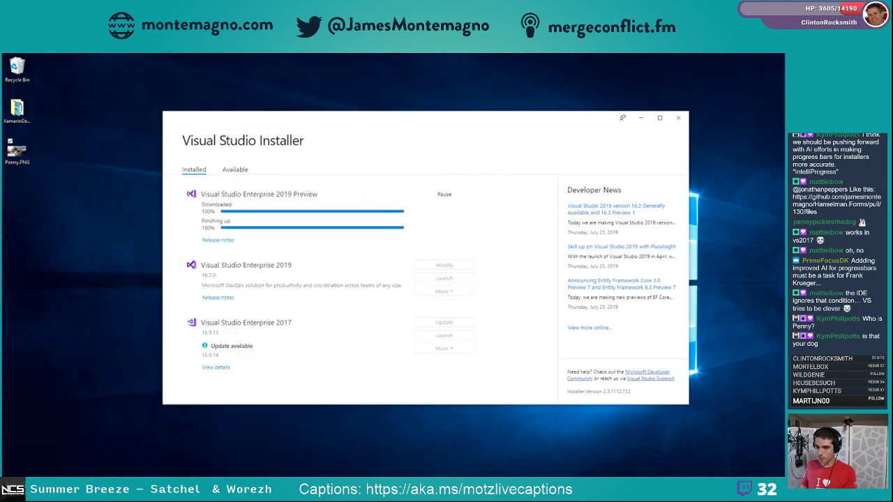
Look up the channel address twitch.tv/pennypicklesthedog/ in a new browser tab
mouse_move(90, 481)
click(115, 425)
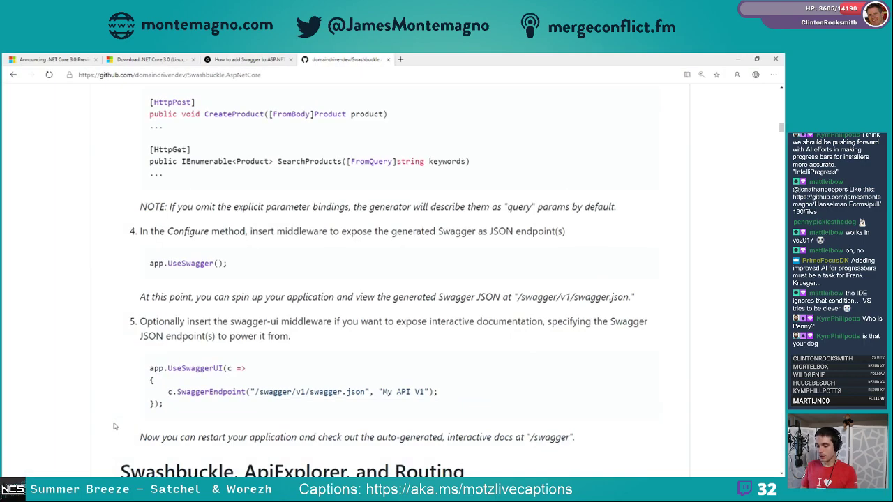
key(ctrl+t)
text(twitch.tv)
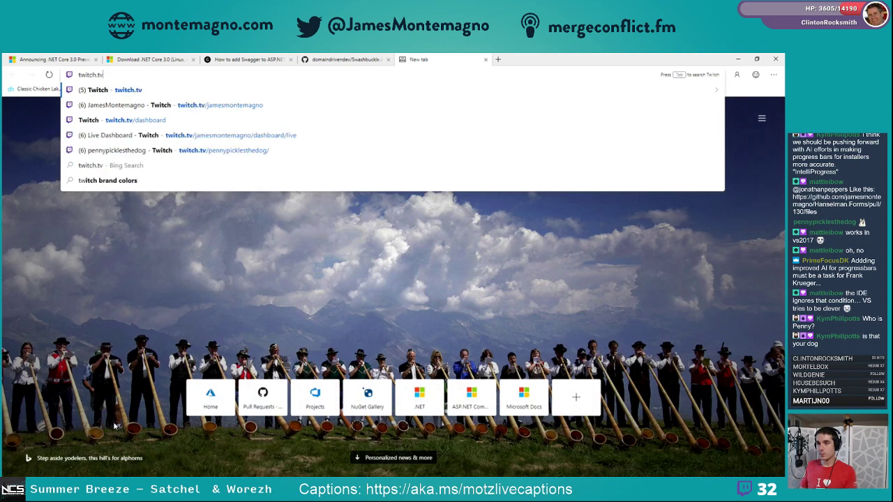
text(/pe)
key(Down)
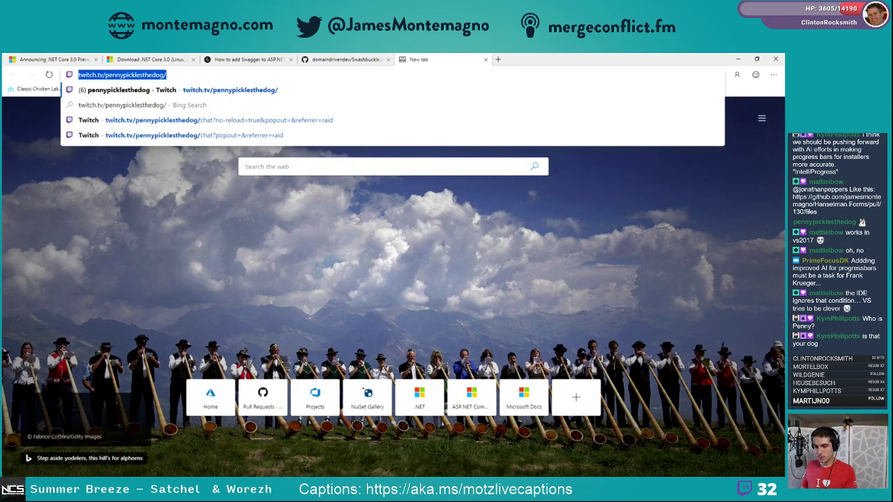
mouse_move(90, 483)
click(90, 438)
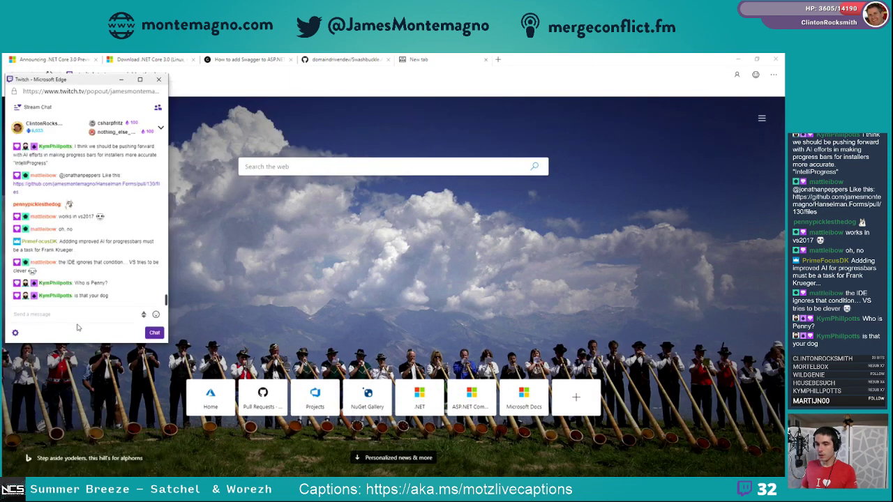
click(77, 314)
text(https://twitch.tv/pennypicklesthedog/)
key(Return)
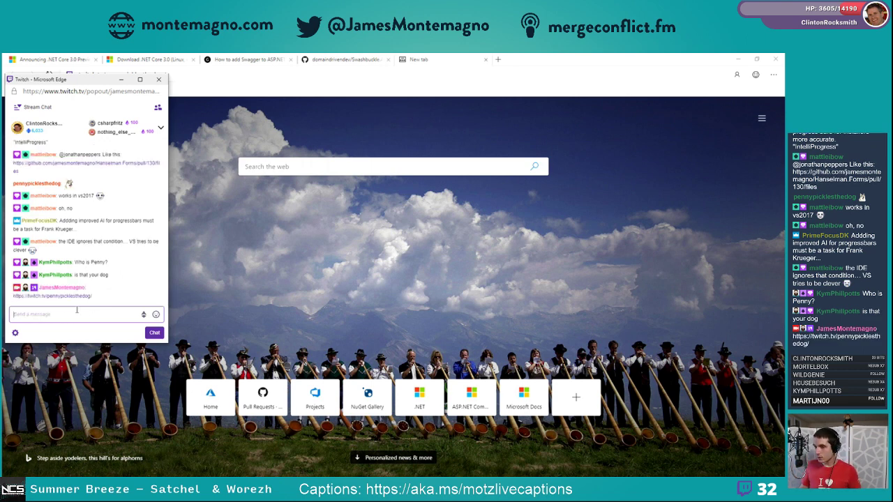
Close the new tab, minimize the browser and stream chat, and move the installer window clear of the chat
click(263, 279)
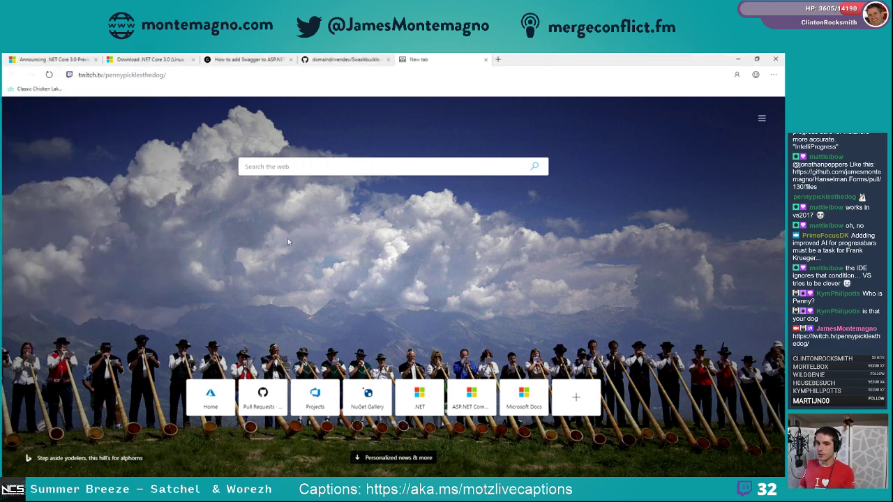
click(485, 60)
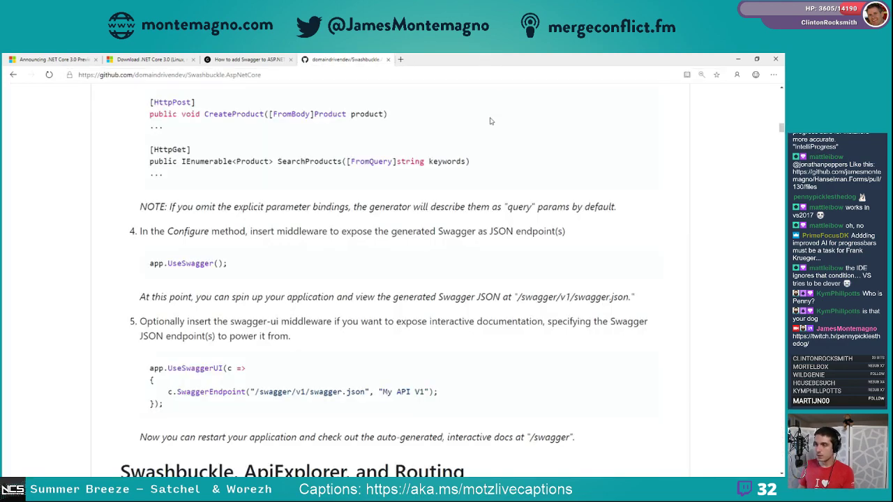
click(737, 59)
drag(420, 127, 458, 118)
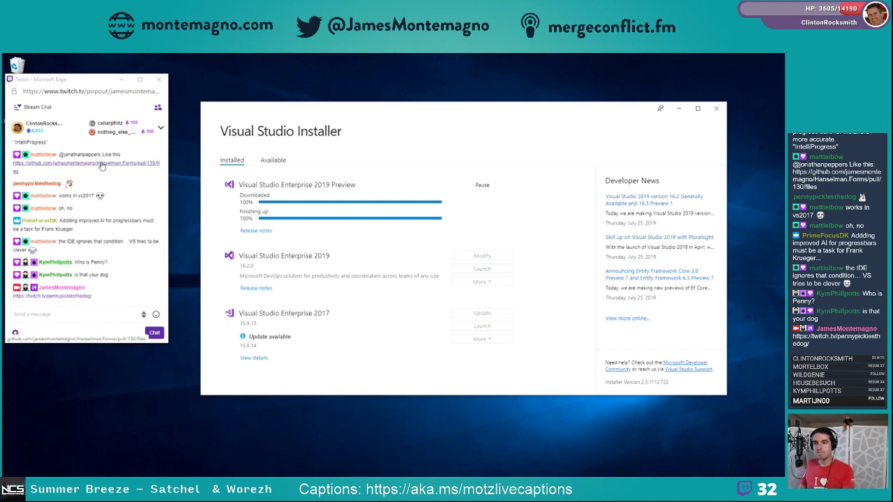
click(122, 82)
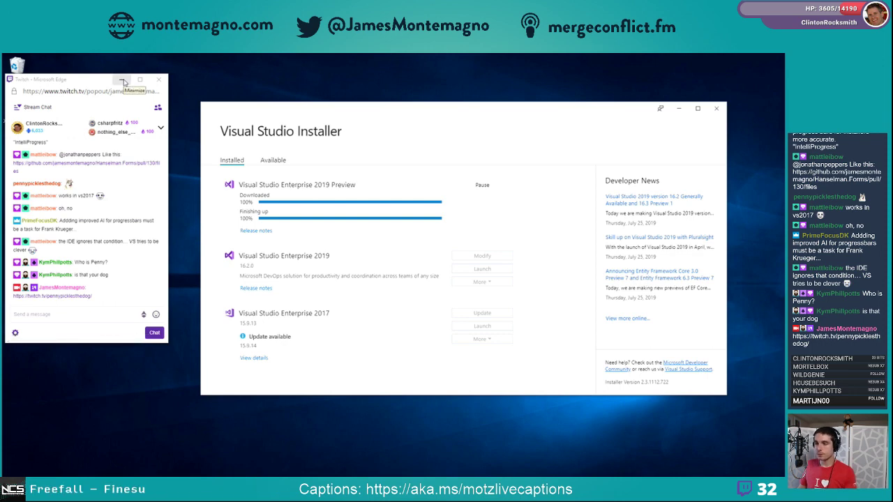
Reposition the installer window and restart the computer to complete the Visual Studio Preview installation
drag(312, 121, 244, 119)
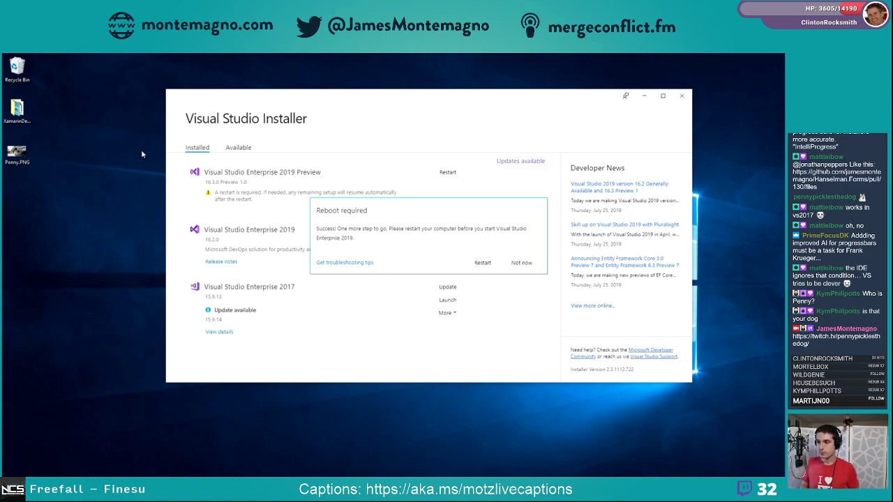
click(480, 263)
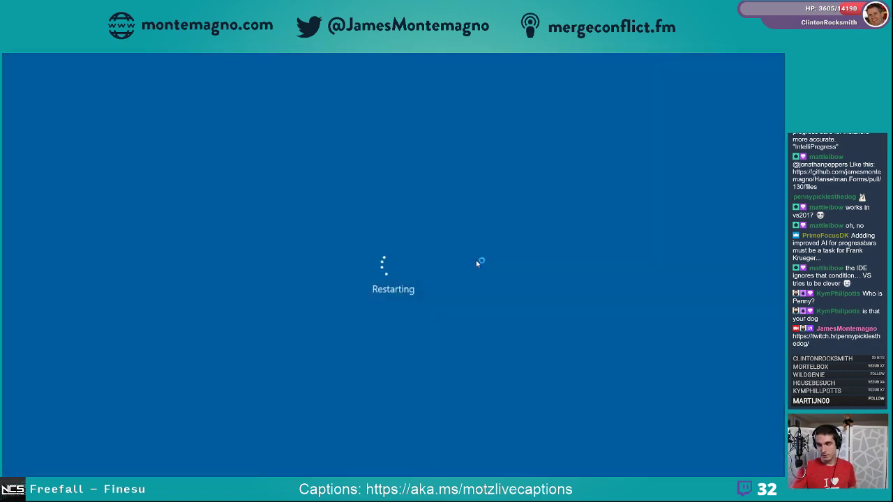